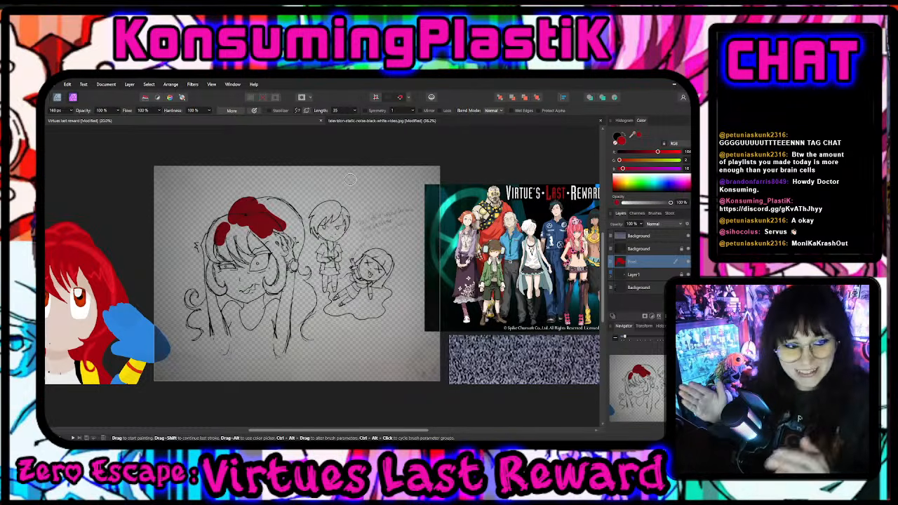
# - Try to extend the red fill along the top outline of the large character's hair
pyautogui.scroll(5, 350, 180)
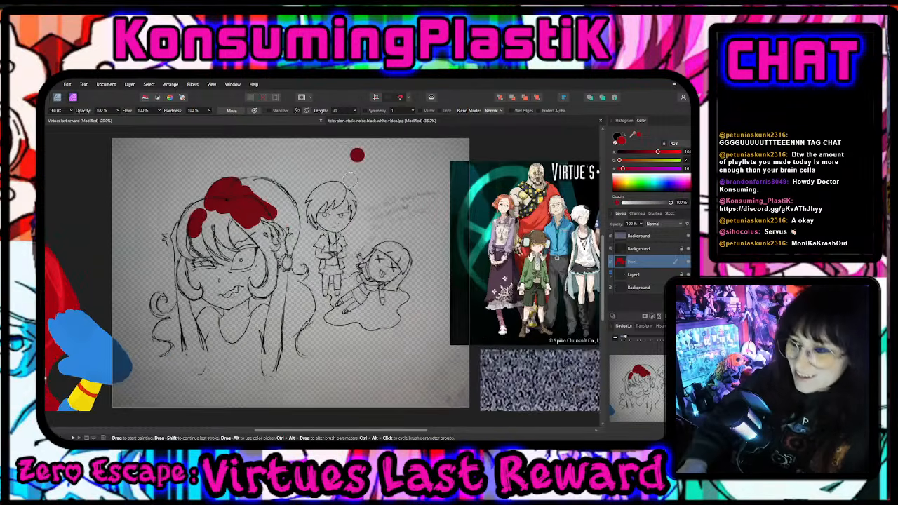
pyautogui.scroll(4, 189, 312)
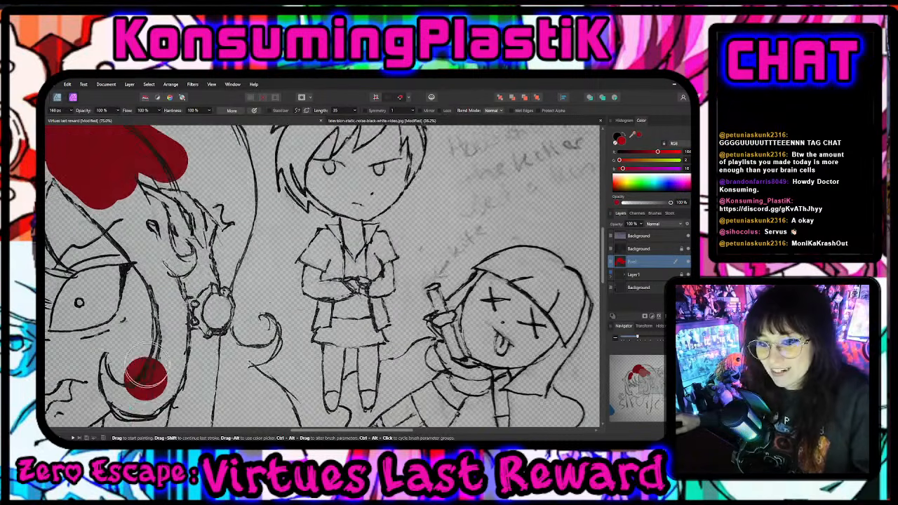
pyautogui.scroll(1, 177, 303)
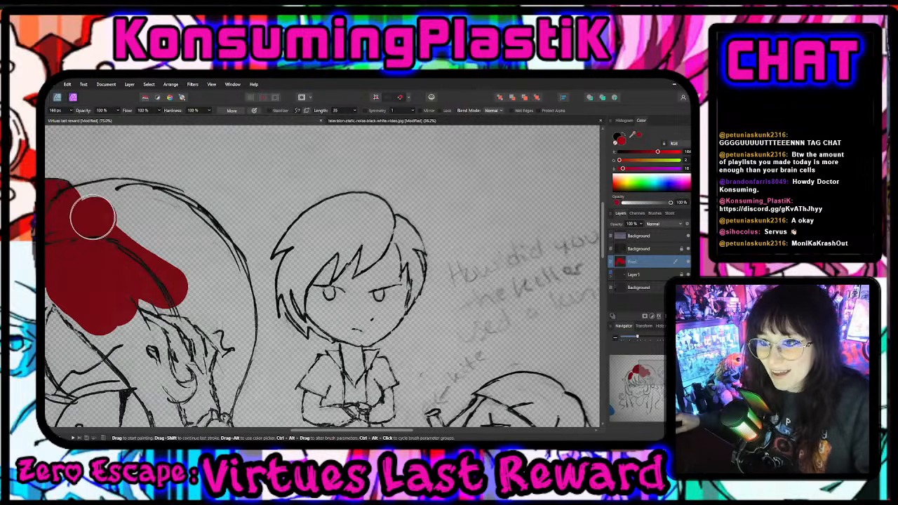
pyautogui.moveTo(92, 200)
pyautogui.mouseDown()
pyautogui.moveTo(124, 201)
pyautogui.moveTo(171, 220)
pyautogui.moveTo(146, 204)
pyautogui.mouseUp()
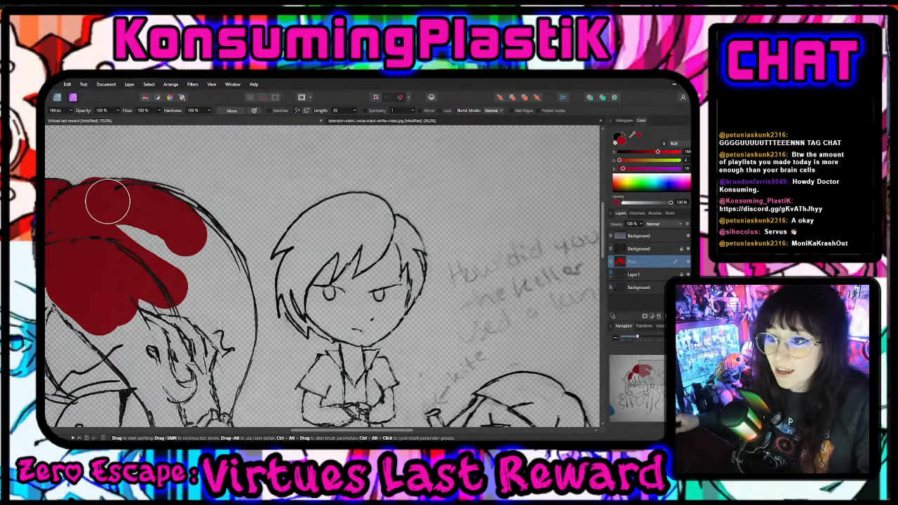
pyautogui.hotkey('ctrl', 'z')
pyautogui.hotkey('ctrl', 'z')
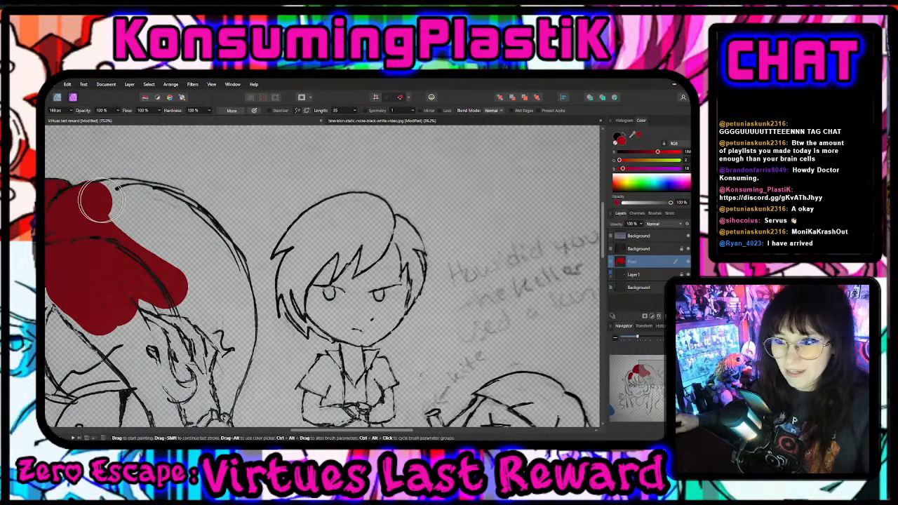
pyautogui.hotkey('ctrl', 'z')
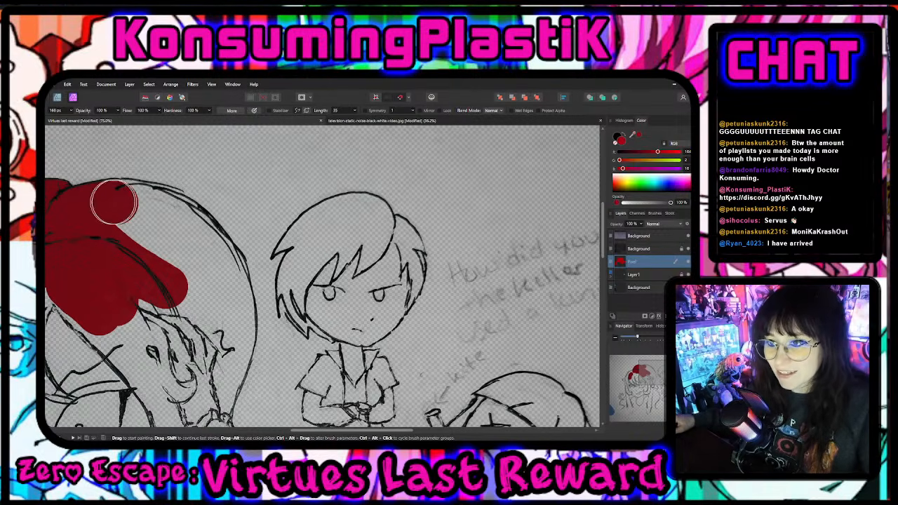
# - Paint the crown and upper right side of the large character's hair solid red
pyautogui.moveTo(113, 202)
pyautogui.mouseDown()
pyautogui.moveTo(168, 211)
pyautogui.moveTo(188, 230)
pyautogui.moveTo(136, 197)
pyautogui.moveTo(117, 200)
pyautogui.moveTo(202, 295)
pyautogui.mouseUp()
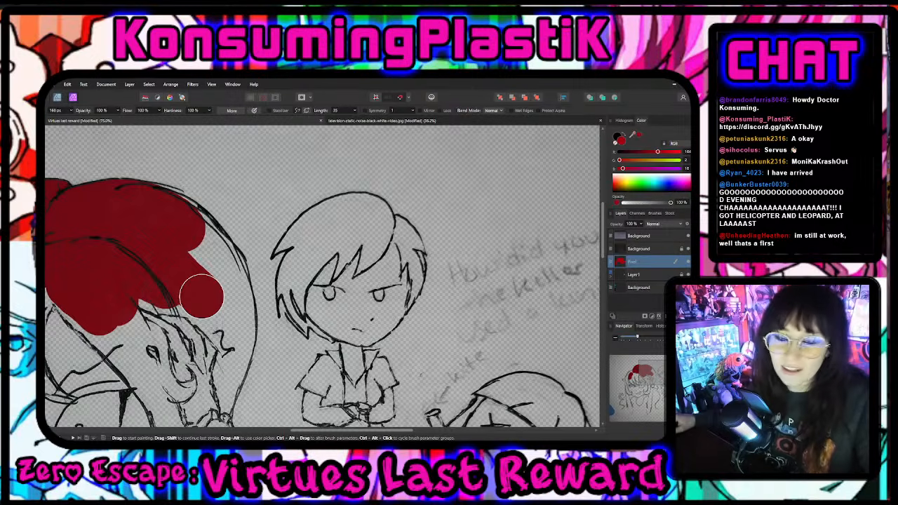
pyautogui.scroll(-3, 201, 295)
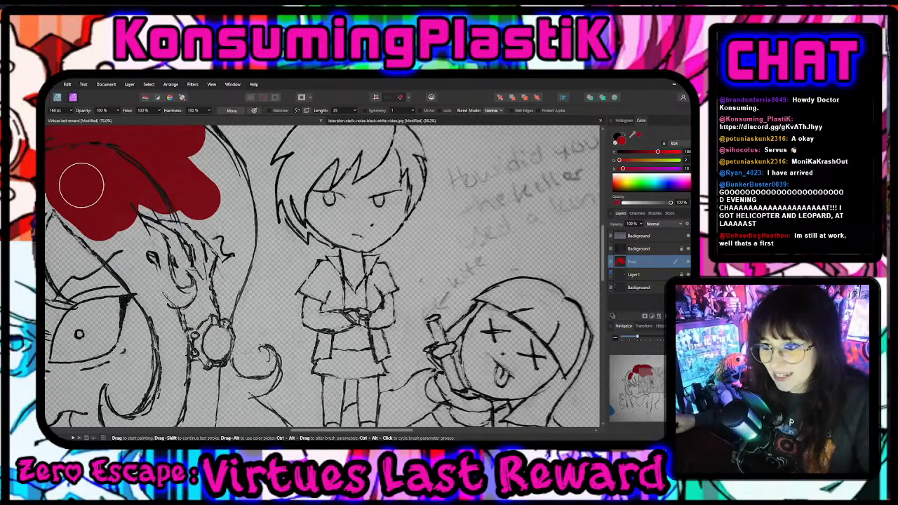
pyautogui.moveTo(81, 186)
pyautogui.mouseDown()
pyautogui.moveTo(80, 211)
pyautogui.moveTo(137, 263)
pyautogui.moveTo(123, 212)
pyautogui.mouseUp()
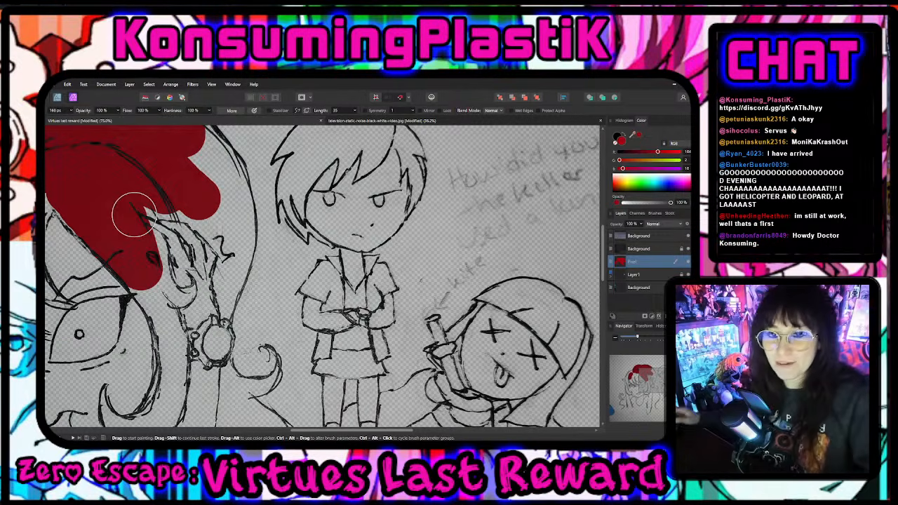
pyautogui.moveTo(133, 214)
pyautogui.mouseDown()
pyautogui.moveTo(191, 238)
pyautogui.moveTo(198, 209)
pyautogui.moveTo(212, 205)
pyautogui.moveTo(192, 158)
pyautogui.moveTo(223, 231)
pyautogui.moveTo(203, 236)
pyautogui.moveTo(143, 160)
pyautogui.moveTo(179, 177)
pyautogui.moveTo(223, 230)
pyautogui.moveTo(223, 222)
pyautogui.moveTo(156, 162)
pyautogui.moveTo(202, 202)
pyautogui.moveTo(226, 273)
pyautogui.moveTo(202, 259)
pyautogui.mouseUp()
pyautogui.scroll(2, 201, 184)
pyautogui.scroll(-3, 202, 251)
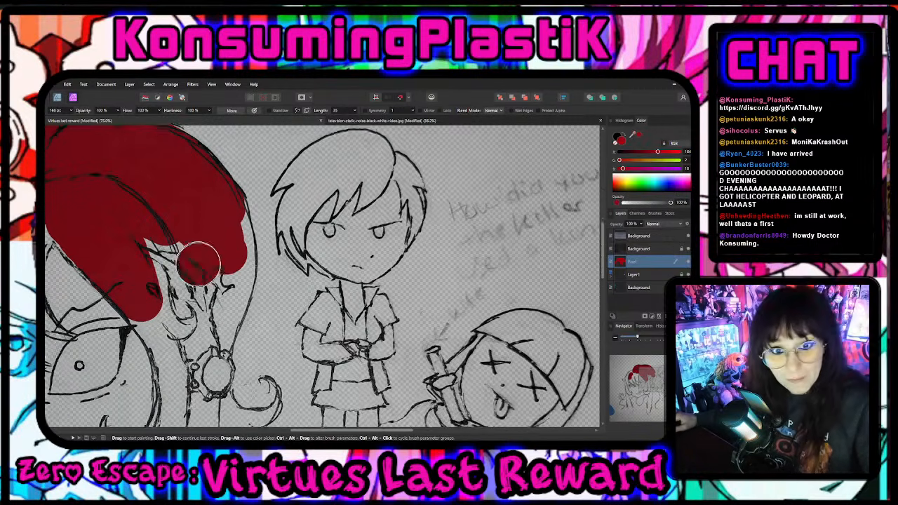
# - Fill the loose strands above the right hair tie and the hair's outer right edge with red
pyautogui.moveTo(150, 136)
pyautogui.mouseDown()
pyautogui.moveTo(168, 247)
pyautogui.moveTo(167, 182)
pyautogui.moveTo(176, 165)
pyautogui.moveTo(185, 225)
pyautogui.moveTo(209, 184)
pyautogui.mouseUp()
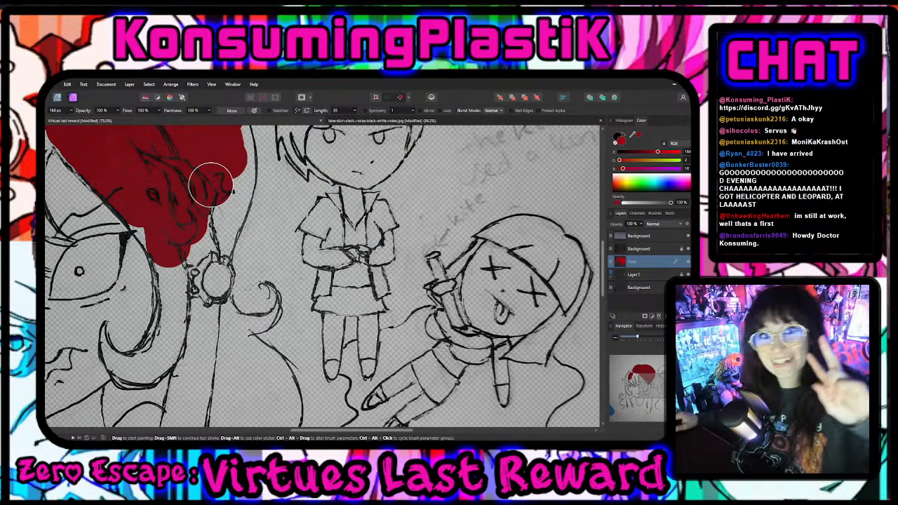
pyautogui.moveTo(223, 195)
pyautogui.mouseDown()
pyautogui.moveTo(208, 172)
pyautogui.moveTo(203, 226)
pyautogui.moveTo(218, 180)
pyautogui.moveTo(222, 219)
pyautogui.moveTo(203, 265)
pyautogui.moveTo(151, 219)
pyautogui.mouseUp()
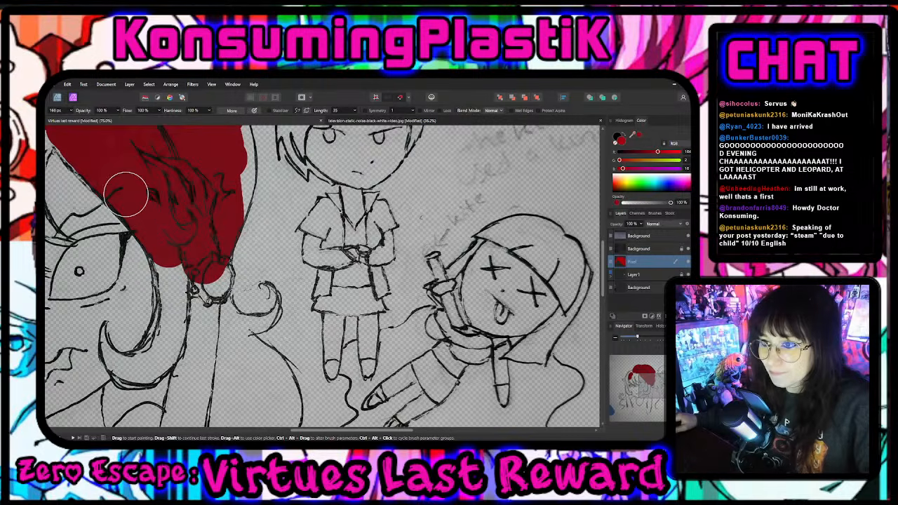
pyautogui.scroll(3, 175, 195)
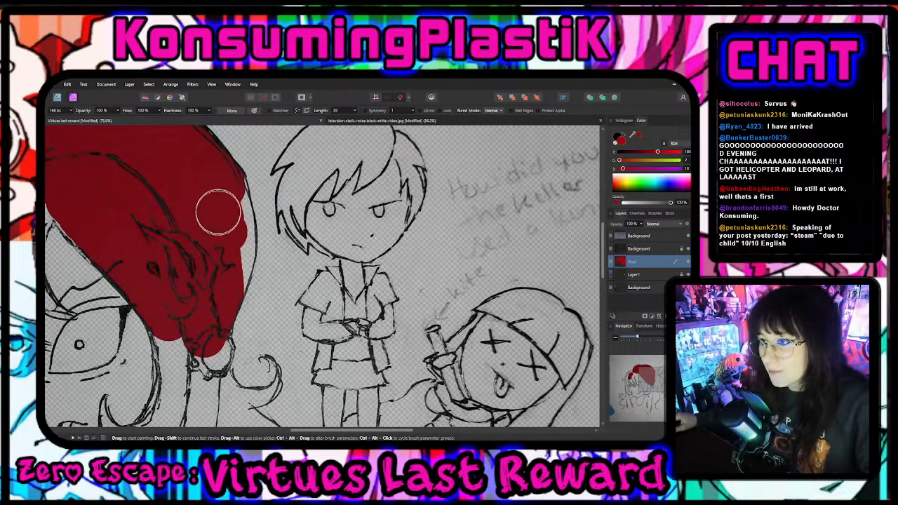
pyautogui.moveTo(225, 188)
pyautogui.mouseDown()
pyautogui.moveTo(235, 250)
pyautogui.moveTo(225, 283)
pyautogui.moveTo(217, 242)
pyautogui.moveTo(225, 192)
pyautogui.mouseUp()
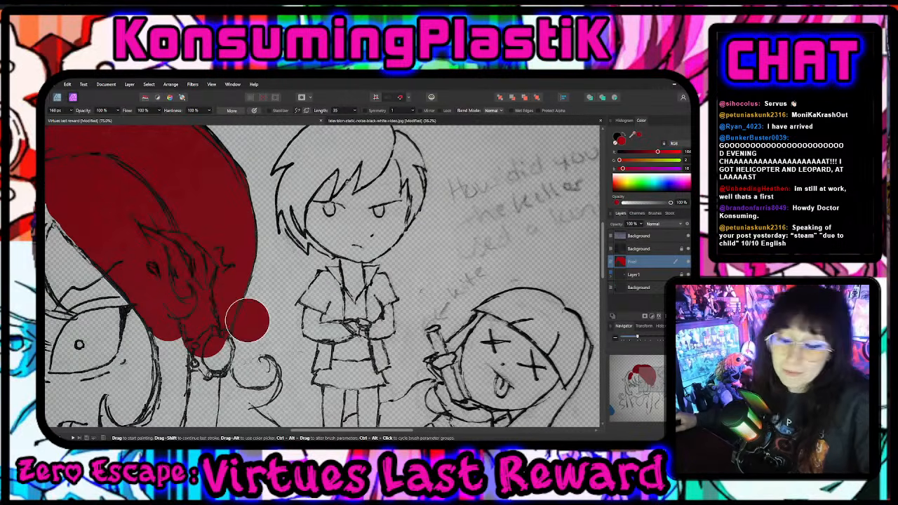
pyautogui.scroll(2, 248, 321)
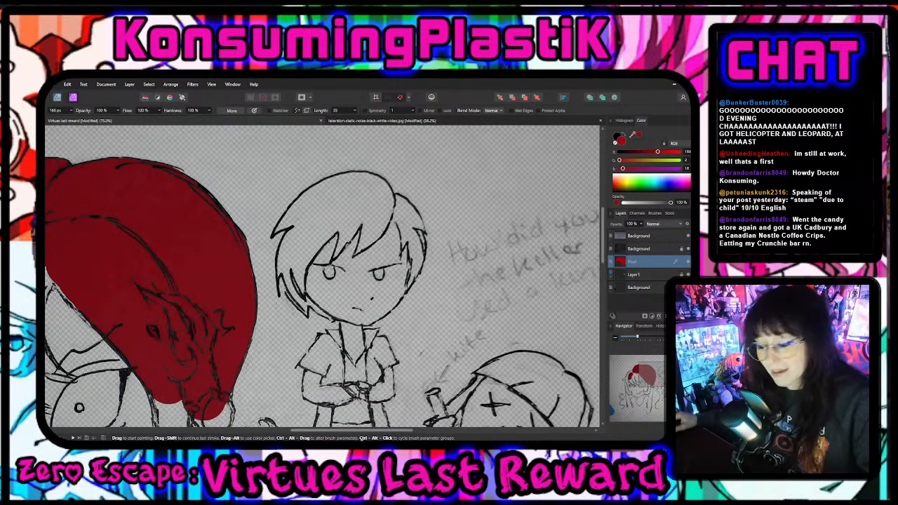
# - Paint red across the hair above the fringe and out to the left edge of the head
pyautogui.moveTo(380, 430); pyautogui.dragTo(294, 430)
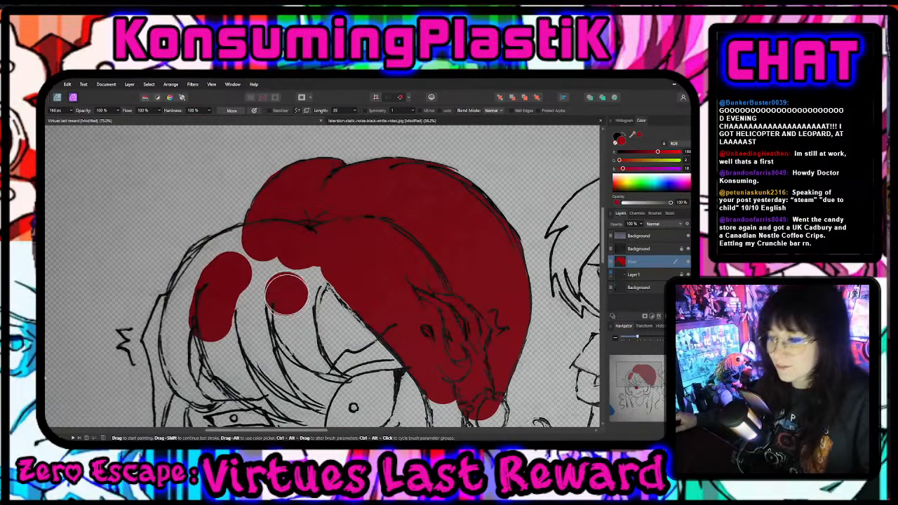
pyautogui.moveTo(278, 250)
pyautogui.mouseDown()
pyautogui.moveTo(243, 275)
pyautogui.moveTo(287, 276)
pyautogui.moveTo(315, 262)
pyautogui.moveTo(264, 253)
pyautogui.moveTo(228, 269)
pyautogui.moveTo(254, 247)
pyautogui.moveTo(228, 264)
pyautogui.mouseUp()
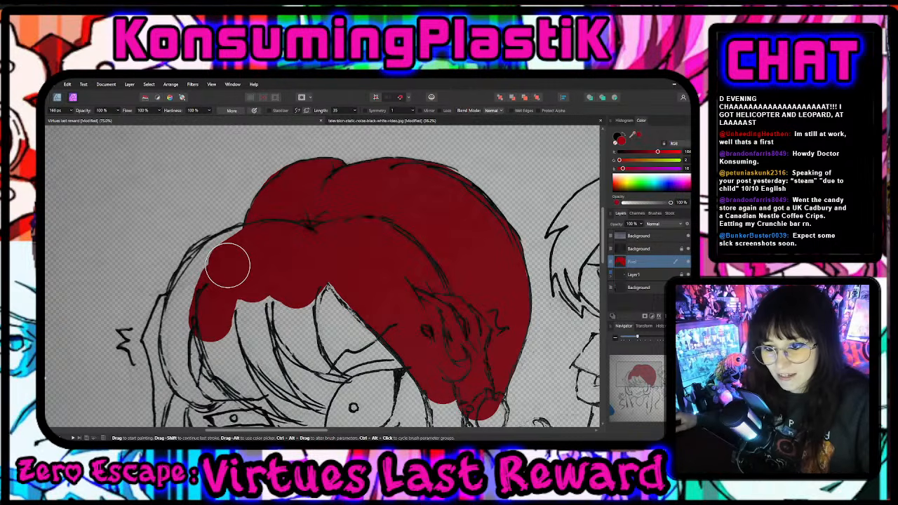
pyautogui.scroll(-1, 227, 264)
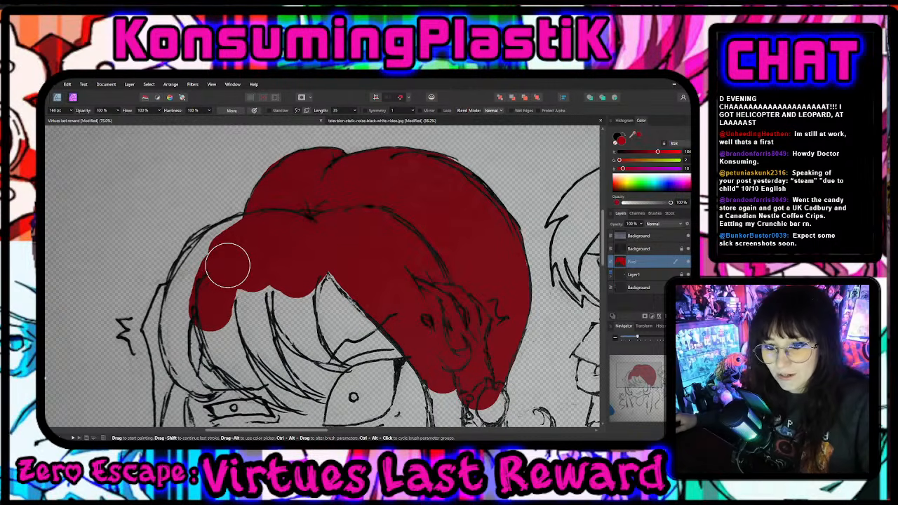
pyautogui.scroll(-5, 227, 265)
pyautogui.moveTo(227, 261)
pyautogui.mouseDown()
pyautogui.moveTo(237, 242)
pyautogui.moveTo(218, 212)
pyautogui.moveTo(202, 226)
pyautogui.moveTo(230, 205)
pyautogui.mouseUp()
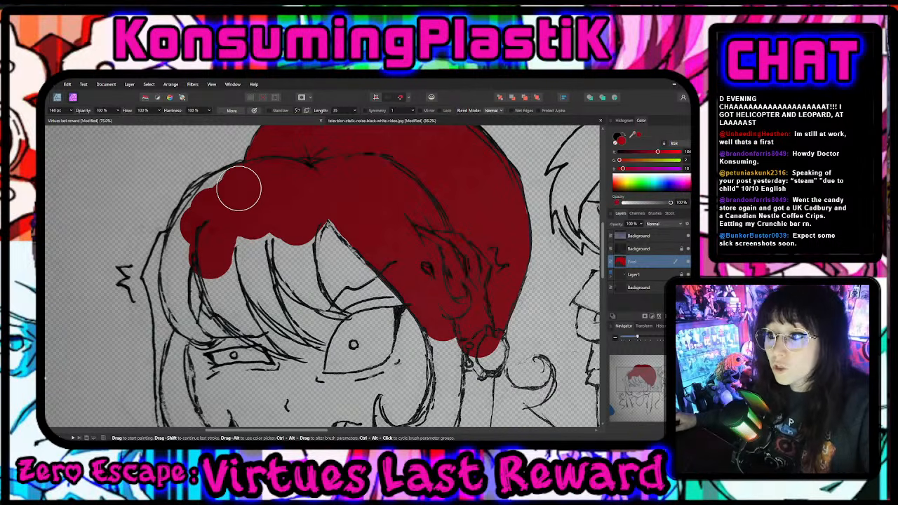
pyautogui.moveTo(239, 188)
pyautogui.mouseDown()
pyautogui.moveTo(217, 193)
pyautogui.moveTo(245, 187)
pyautogui.moveTo(217, 200)
pyautogui.moveTo(193, 230)
pyautogui.moveTo(208, 199)
pyautogui.moveTo(251, 188)
pyautogui.mouseUp()
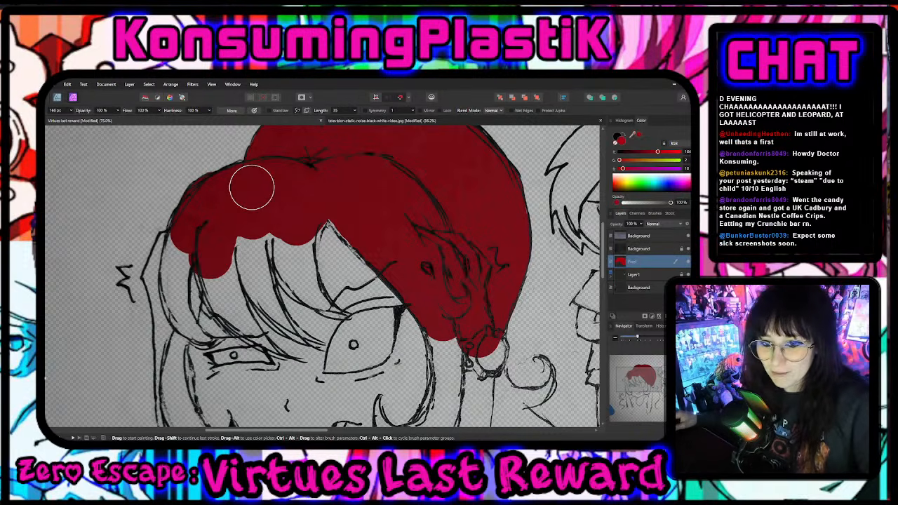
# - Extend the red down over the upper fringe strands and the left side of the hair
pyautogui.scroll(-3, 265, 210)
pyautogui.click(264, 231)
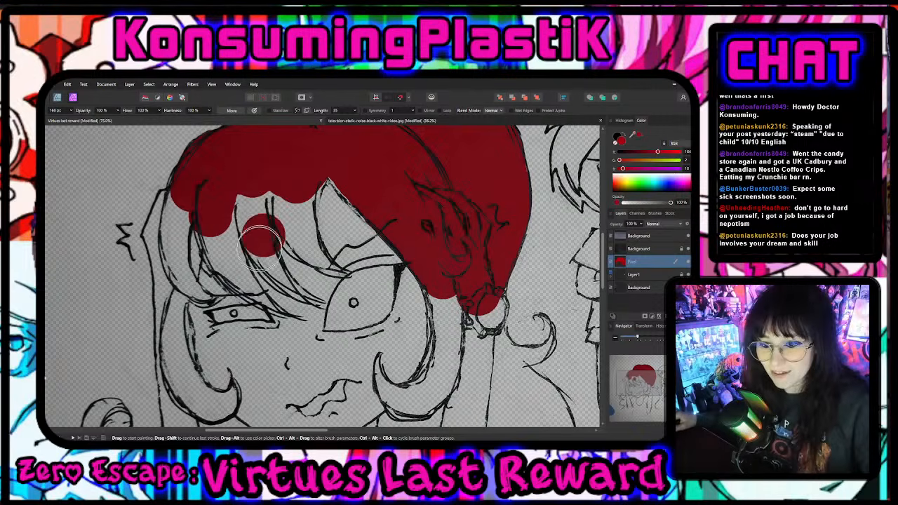
pyautogui.moveTo(247, 200)
pyautogui.mouseDown()
pyautogui.moveTo(220, 245)
pyautogui.moveTo(215, 226)
pyautogui.mouseUp()
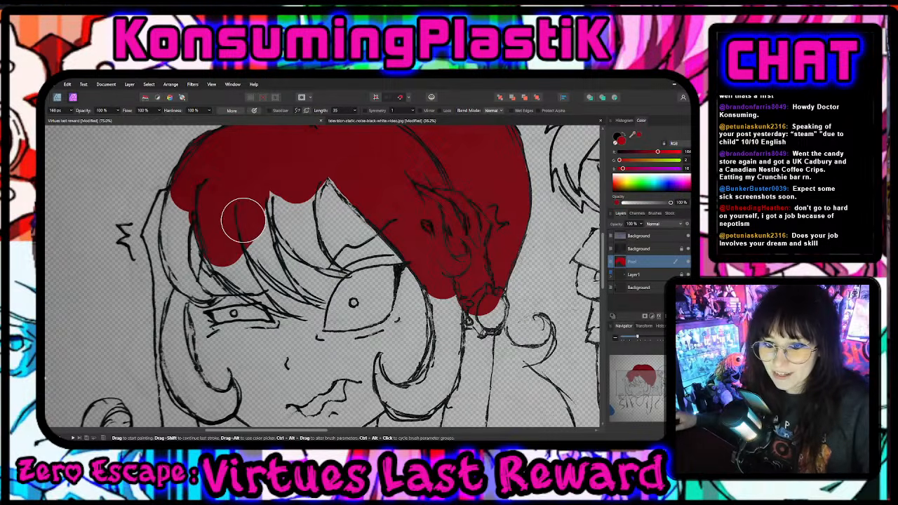
pyautogui.moveTo(263, 218)
pyautogui.mouseDown()
pyautogui.moveTo(283, 206)
pyautogui.moveTo(300, 185)
pyautogui.mouseUp()
pyautogui.moveTo(336, 160); pyautogui.dragTo(380, 204)
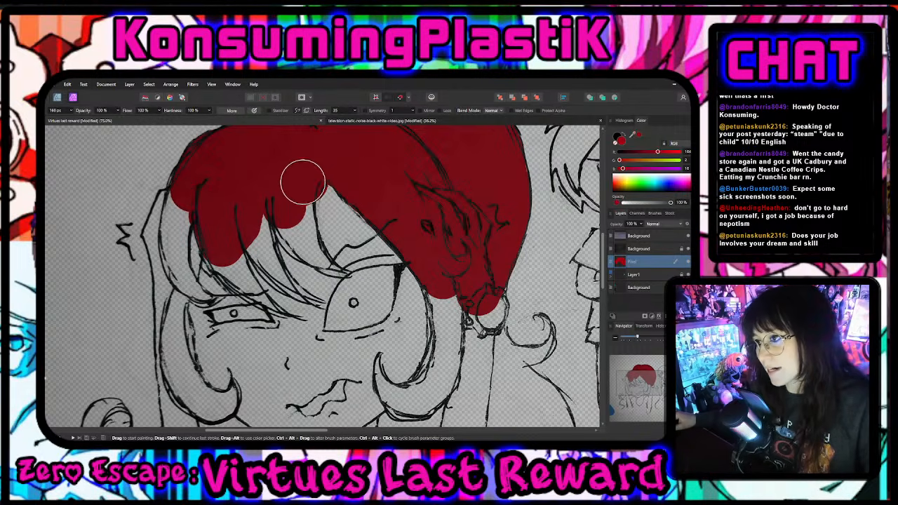
pyautogui.moveTo(297, 185); pyautogui.dragTo(292, 220)
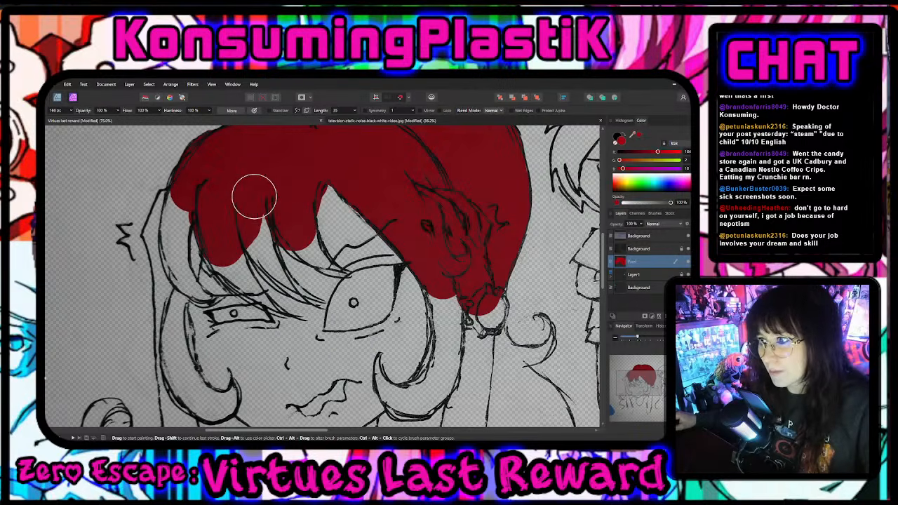
pyautogui.moveTo(254, 196); pyautogui.dragTo(256, 229)
pyautogui.moveTo(204, 190)
pyautogui.mouseDown()
pyautogui.moveTo(176, 227)
pyautogui.moveTo(180, 217)
pyautogui.mouseUp()
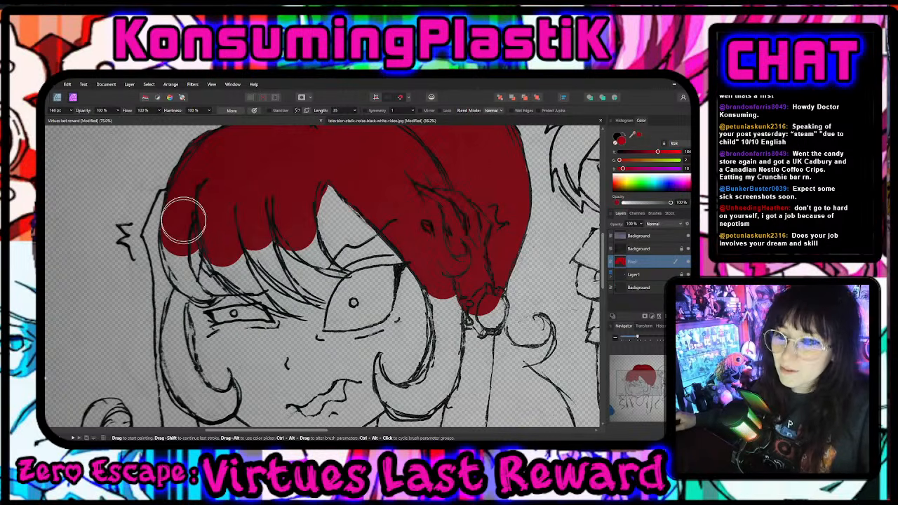
pyautogui.moveTo(181, 212); pyautogui.dragTo(179, 246)
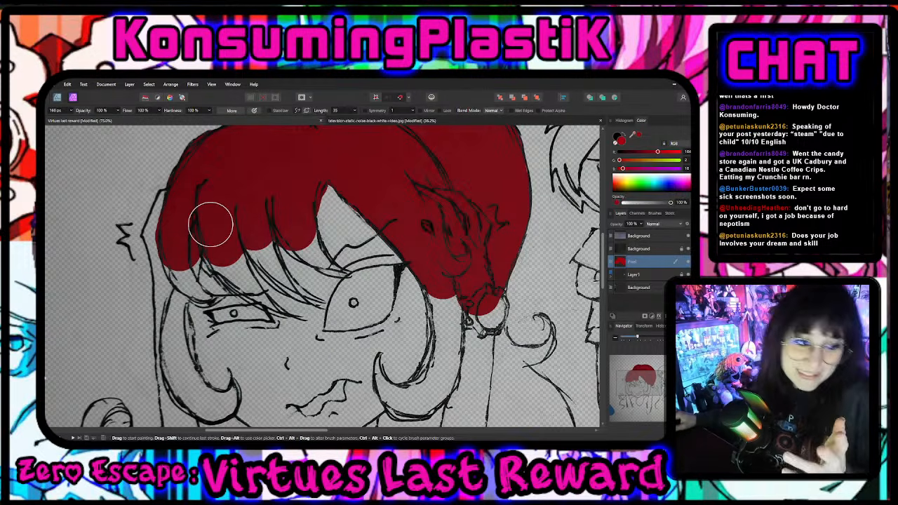
# - Paint the right face-framing lock red down to its curled end and the area just below it
pyautogui.scroll(-3, 330, 276)
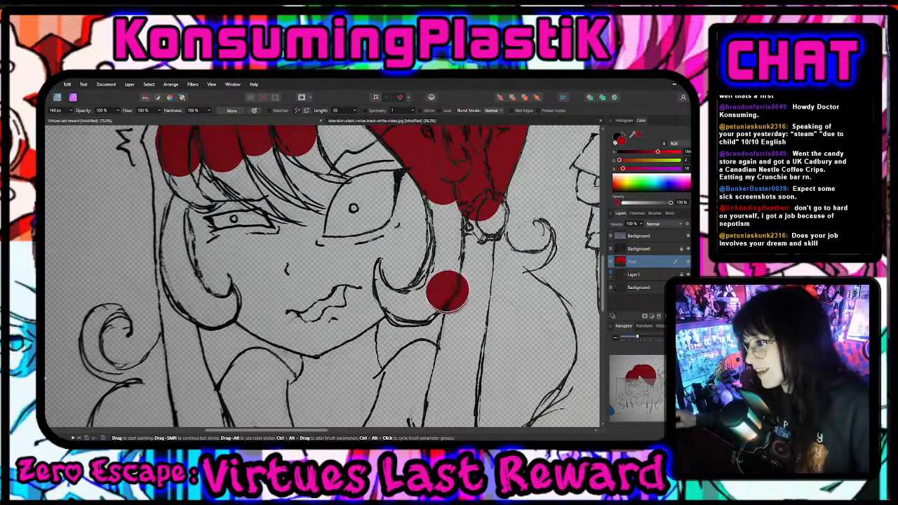
pyautogui.moveTo(435, 290)
pyautogui.mouseDown()
pyautogui.moveTo(449, 235)
pyautogui.moveTo(439, 168)
pyautogui.moveTo(442, 184)
pyautogui.mouseUp()
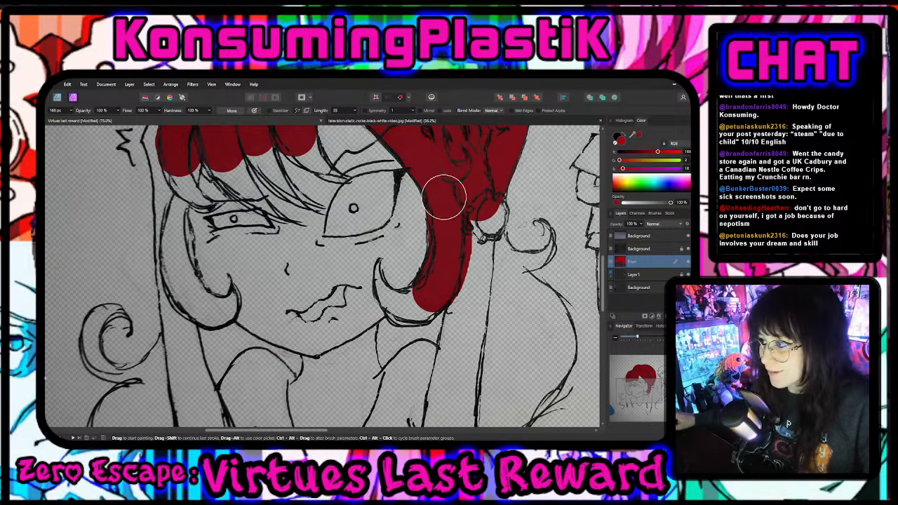
pyautogui.scroll(-1, 435, 358)
pyautogui.scroll(-1, 456, 337)
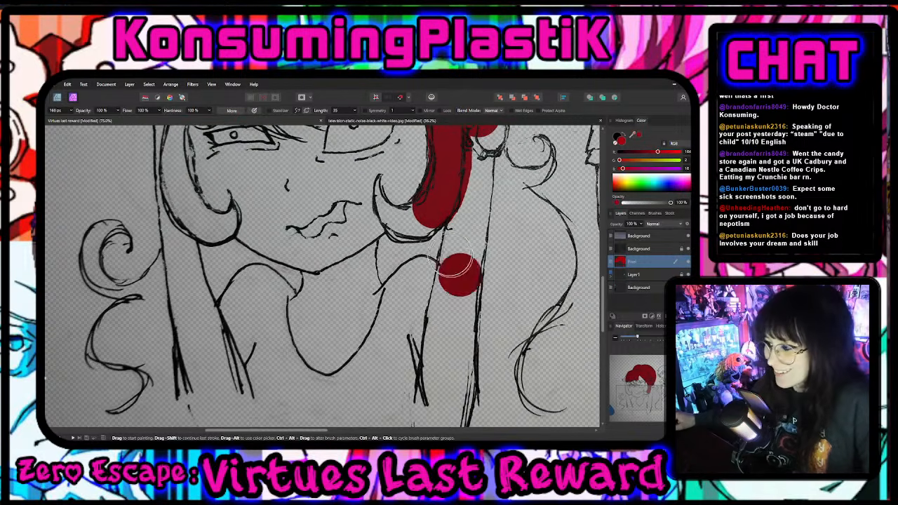
pyautogui.moveTo(428, 216)
pyautogui.mouseDown()
pyautogui.moveTo(388, 272)
pyautogui.moveTo(410, 244)
pyautogui.moveTo(432, 243)
pyautogui.moveTo(416, 224)
pyautogui.mouseUp()
# - Paint the left face-framing lock red, from beside the eye down towards its curled tip
pyautogui.scroll(2, 381, 310)
pyautogui.moveTo(200, 282); pyautogui.dragTo(192, 285)
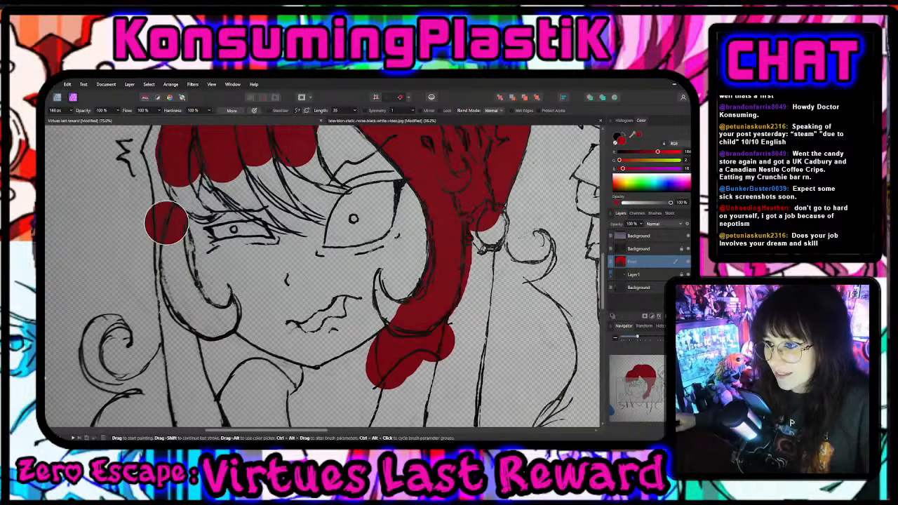
pyautogui.moveTo(165, 215)
pyautogui.mouseDown()
pyautogui.moveTo(169, 282)
pyautogui.moveTo(192, 316)
pyautogui.moveTo(166, 265)
pyautogui.moveTo(166, 203)
pyautogui.mouseUp()
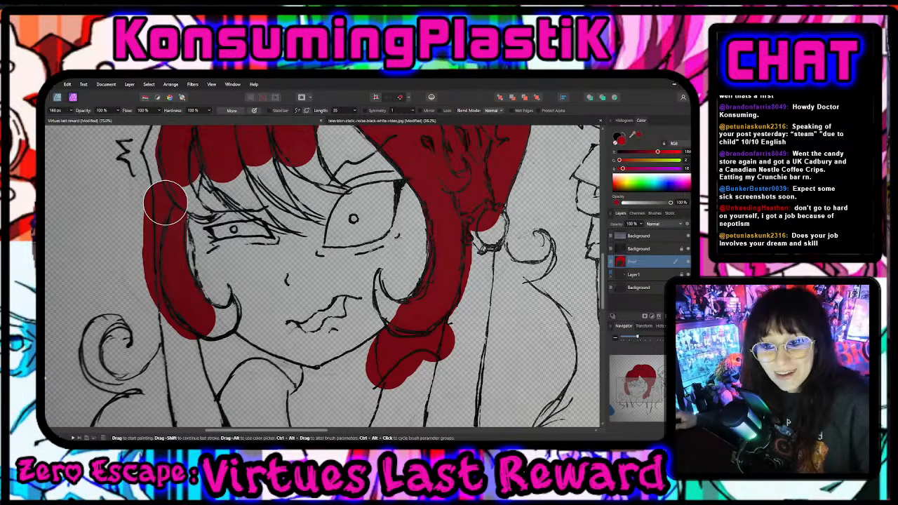
# - Fill the large character's right ponytail with red inside its wavy outer outline
pyautogui.scroll(-2, 259, 249)
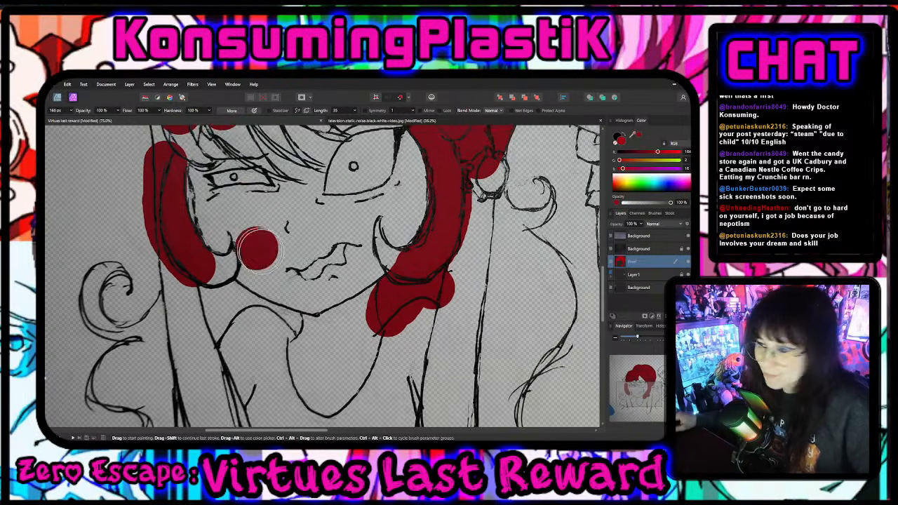
pyautogui.scroll(-2, 260, 249)
pyautogui.moveTo(510, 239)
pyautogui.mouseDown()
pyautogui.moveTo(492, 353)
pyautogui.moveTo(498, 387)
pyautogui.moveTo(549, 411)
pyautogui.moveTo(514, 397)
pyautogui.moveTo(494, 347)
pyautogui.moveTo(506, 179)
pyautogui.moveTo(548, 223)
pyautogui.moveTo(547, 261)
pyautogui.moveTo(516, 306)
pyautogui.moveTo(497, 370)
pyautogui.moveTo(528, 291)
pyautogui.moveTo(502, 196)
pyautogui.moveTo(502, 345)
pyautogui.mouseUp()
pyautogui.scroll(2, 505, 336)
pyautogui.scroll(3, 506, 336)
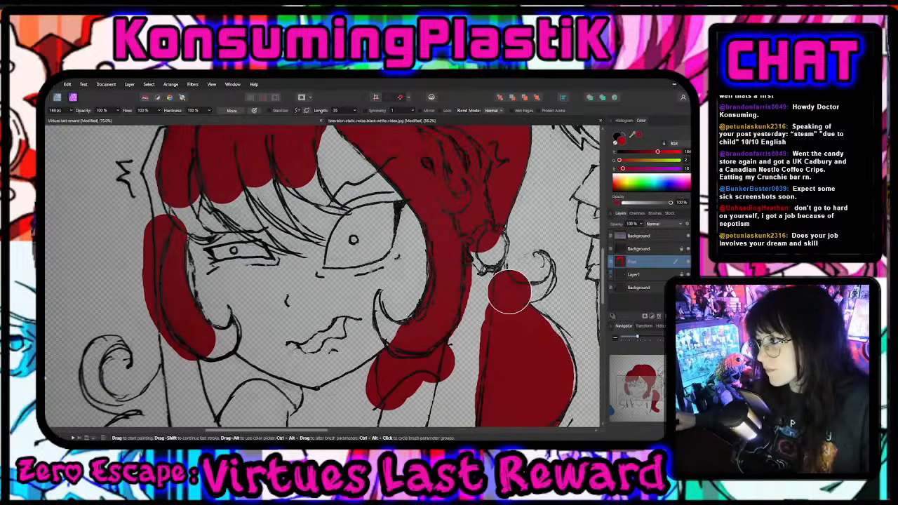
# - Try to paint the small curl beside the right hair tie and the top of the ponytail red
pyautogui.moveTo(512, 290)
pyautogui.mouseDown()
pyautogui.moveTo(543, 291)
pyautogui.moveTo(544, 261)
pyautogui.moveTo(544, 303)
pyautogui.moveTo(524, 315)
pyautogui.moveTo(545, 339)
pyautogui.moveTo(553, 390)
pyautogui.moveTo(552, 365)
pyautogui.mouseUp()
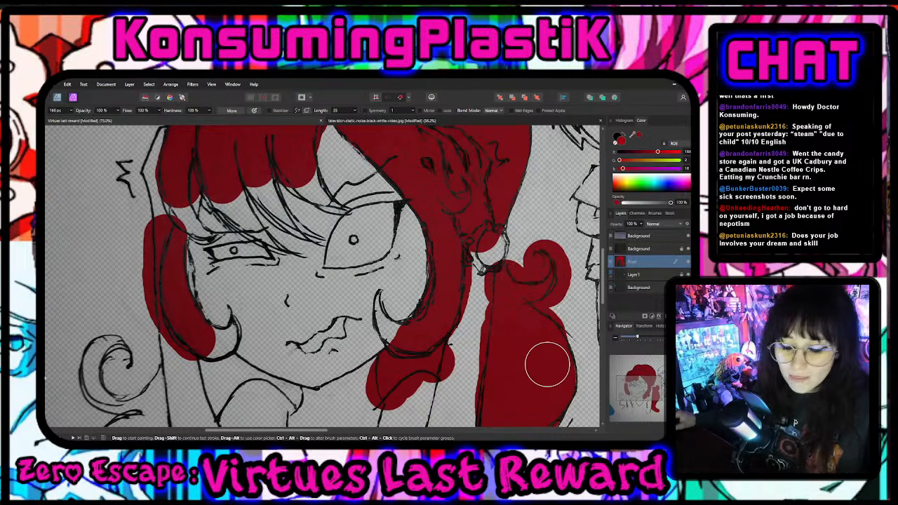
pyautogui.hotkey('ctrl', 'z')
pyautogui.hotkey('ctrl', 'z')
pyautogui.hotkey('ctrl', 'z')
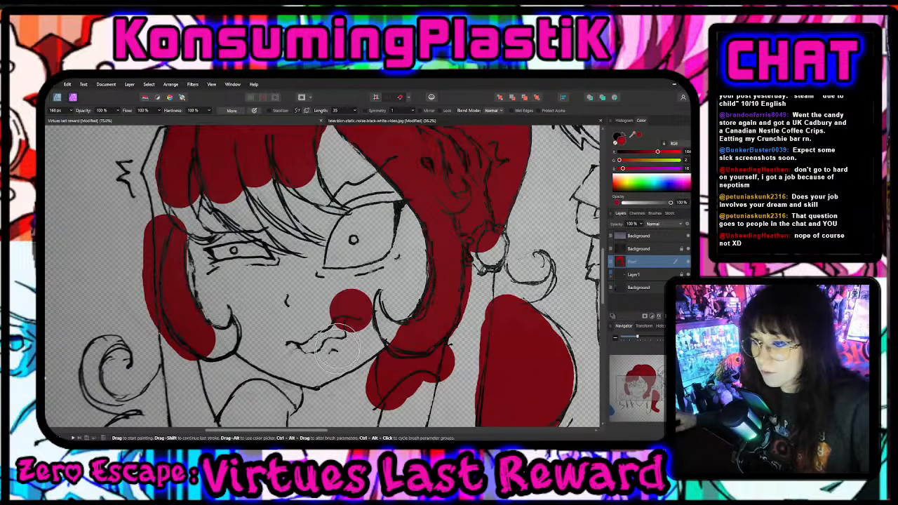
# - Paint the lower bend and curled tip of the large character's left face-framing lock red
pyautogui.scroll(-3, 239, 295)
pyautogui.moveTo(231, 261); pyautogui.dragTo(208, 266)
pyautogui.scroll(2, 222, 314)
pyautogui.scroll(2, 222, 314)
pyautogui.moveTo(224, 312); pyautogui.dragTo(230, 307)
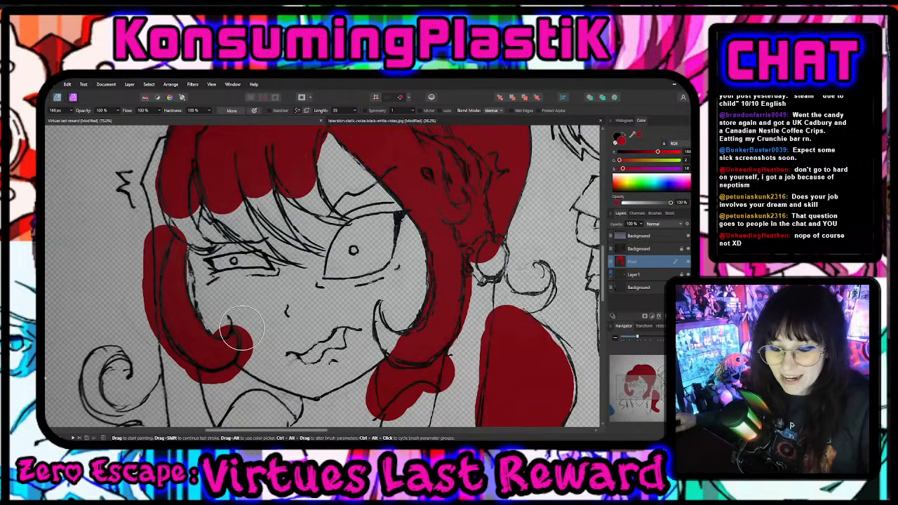
# - Fill the left ponytail and its curl with red, and paint the collar-shaped area below the left lock and chin
pyautogui.scroll(-5, 241, 330)
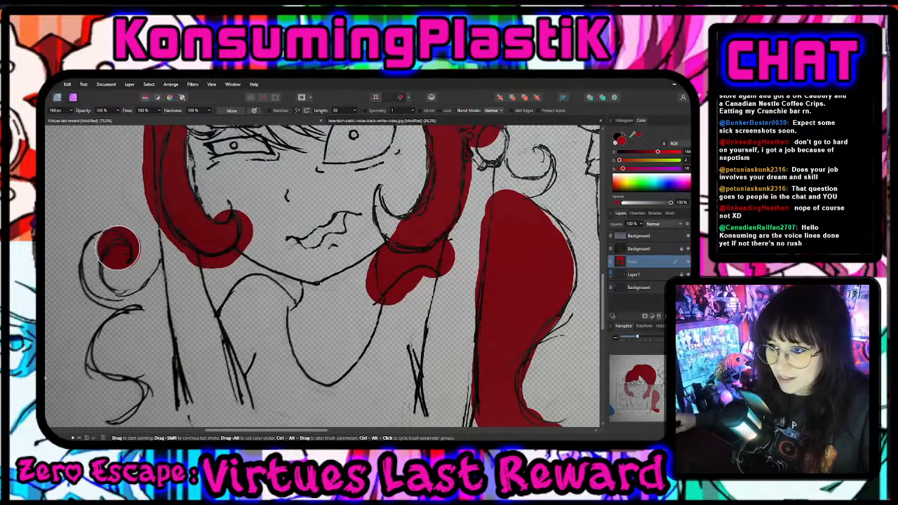
pyautogui.moveTo(109, 244)
pyautogui.mouseDown()
pyautogui.moveTo(100, 288)
pyautogui.moveTo(140, 309)
pyautogui.moveTo(180, 272)
pyautogui.moveTo(151, 316)
pyautogui.moveTo(136, 276)
pyautogui.moveTo(106, 305)
pyautogui.moveTo(125, 284)
pyautogui.moveTo(121, 313)
pyautogui.moveTo(169, 327)
pyautogui.moveTo(168, 349)
pyautogui.moveTo(152, 283)
pyautogui.moveTo(164, 334)
pyautogui.moveTo(157, 362)
pyautogui.moveTo(127, 384)
pyautogui.moveTo(218, 364)
pyautogui.mouseUp()
pyautogui.scroll(-2, 175, 343)
pyautogui.scroll(2, 225, 349)
pyautogui.moveTo(207, 267)
pyautogui.mouseDown()
pyautogui.moveTo(219, 304)
pyautogui.moveTo(234, 270)
pyautogui.moveTo(302, 288)
pyautogui.mouseUp()
# - Paint the lower end of the right ponytail and the small curl beside its hair tie red
pyautogui.scroll(-4, 484, 350)
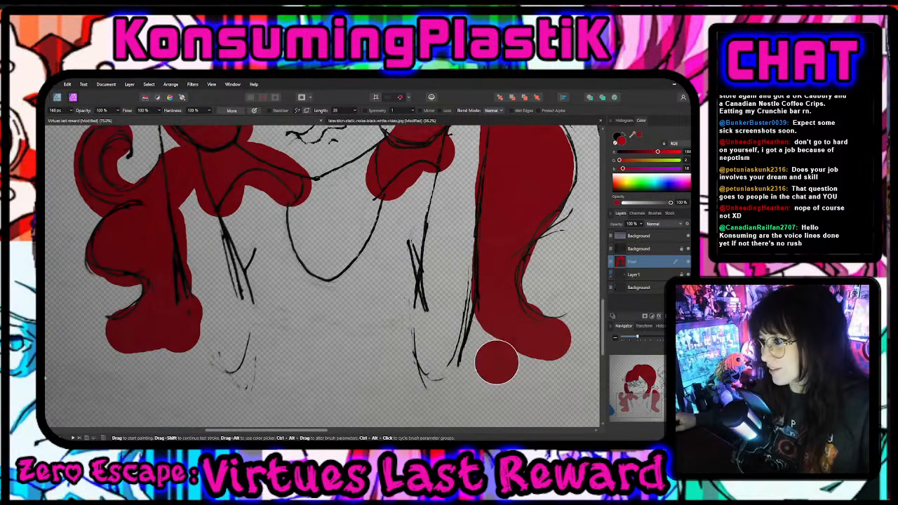
pyautogui.moveTo(490, 292)
pyautogui.mouseDown()
pyautogui.moveTo(483, 337)
pyautogui.moveTo(582, 330)
pyautogui.moveTo(482, 352)
pyautogui.mouseUp()
pyautogui.scroll(4, 482, 353)
pyautogui.moveTo(481, 315)
pyautogui.mouseDown()
pyautogui.moveTo(503, 256)
pyautogui.moveTo(554, 252)
pyautogui.moveTo(527, 301)
pyautogui.moveTo(549, 322)
pyautogui.moveTo(555, 357)
pyautogui.moveTo(525, 374)
pyautogui.mouseUp()
pyautogui.scroll(3, 525, 374)
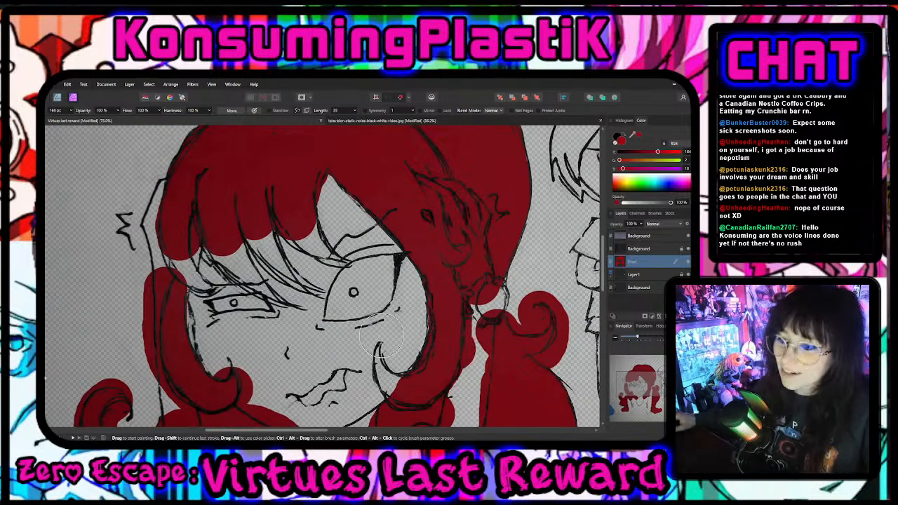
# - Fill the gap between the left end of the fringe and the left face-framing lock with red
pyautogui.moveTo(211, 308); pyautogui.dragTo(182, 292)
pyautogui.hotkey('ctrl', 'z')
pyautogui.moveTo(183, 242)
pyautogui.mouseDown()
pyautogui.moveTo(168, 302)
pyautogui.moveTo(172, 353)
pyautogui.mouseUp()
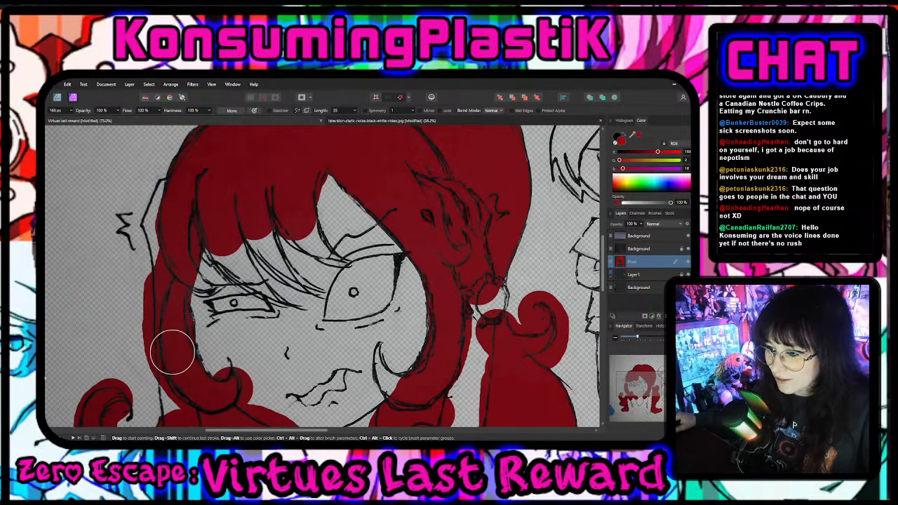
# - Reduce the brush size and paint the fringe strand above the left eye red down to its pointed tip
pyautogui.click(70, 110)
pyautogui.moveTo(68, 119); pyautogui.dragTo(54, 120)
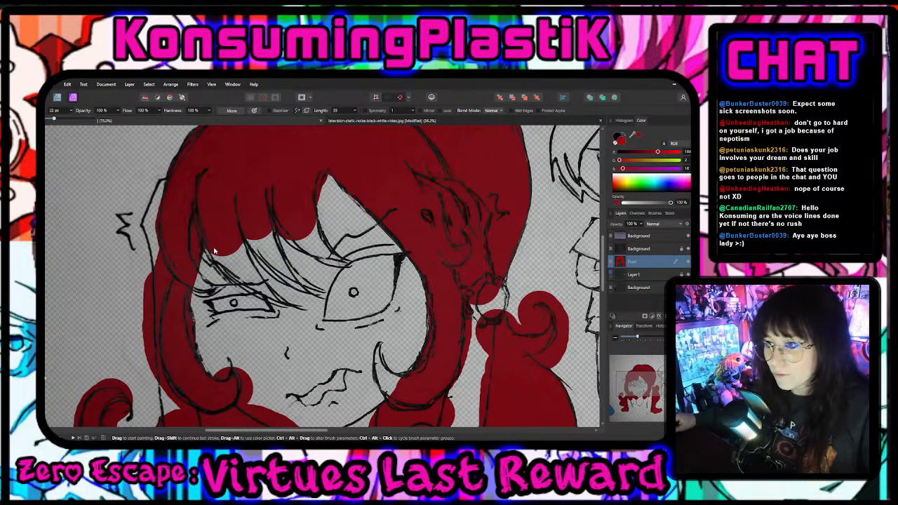
pyautogui.moveTo(207, 243)
pyautogui.mouseDown()
pyautogui.moveTo(221, 273)
pyautogui.moveTo(273, 301)
pyautogui.moveTo(240, 234)
pyautogui.moveTo(245, 272)
pyautogui.moveTo(230, 260)
pyautogui.mouseUp()
pyautogui.hotkey('ctrl', 'z')
pyautogui.hotkey('ctrl', 'z')
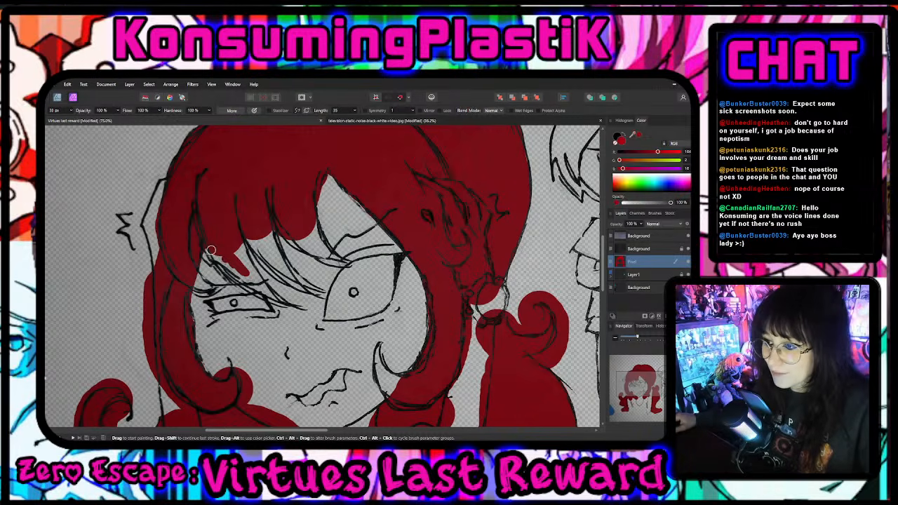
pyautogui.moveTo(222, 265)
pyautogui.mouseDown()
pyautogui.moveTo(255, 289)
pyautogui.moveTo(225, 242)
pyautogui.mouseUp()
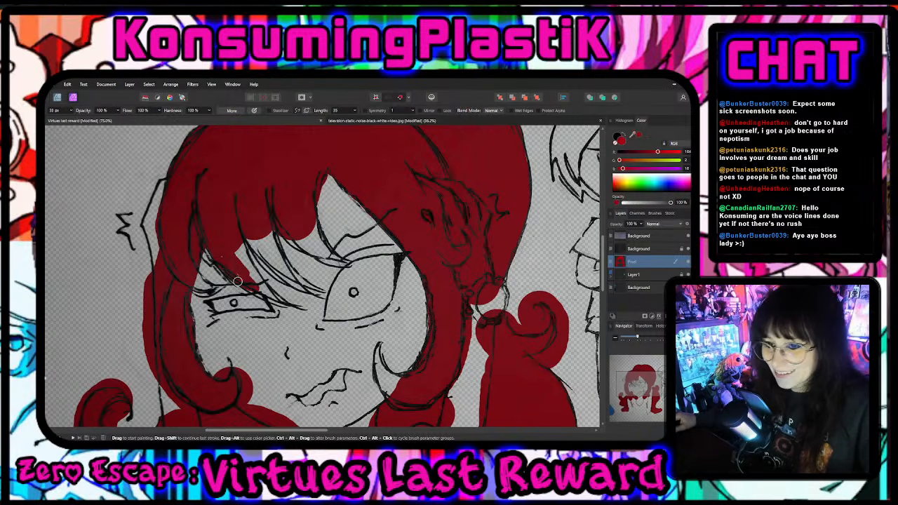
pyautogui.moveTo(251, 290); pyautogui.dragTo(235, 272)
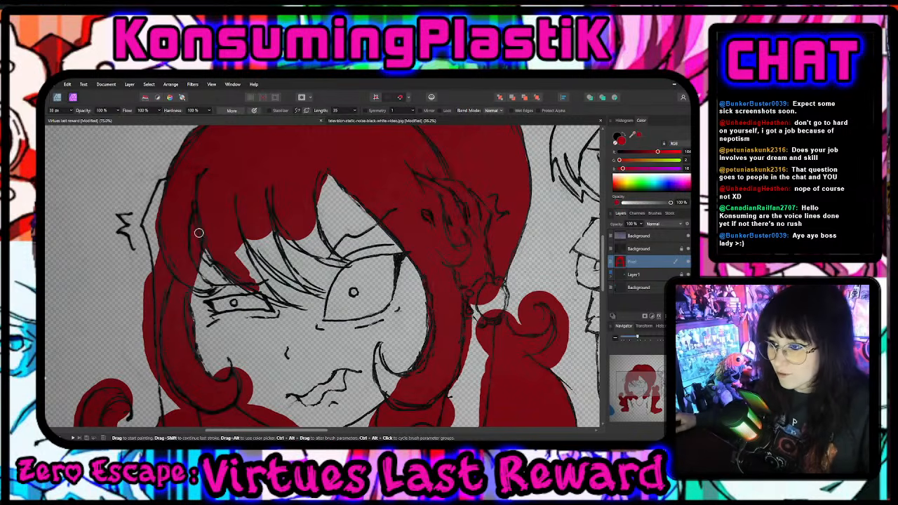
pyautogui.moveTo(251, 281); pyautogui.dragTo(240, 236)
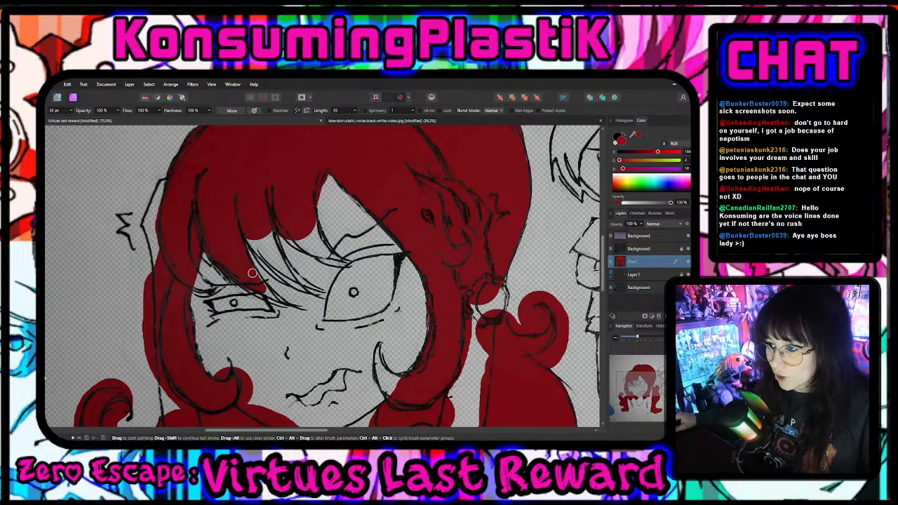
pyautogui.moveTo(262, 287); pyautogui.dragTo(273, 300)
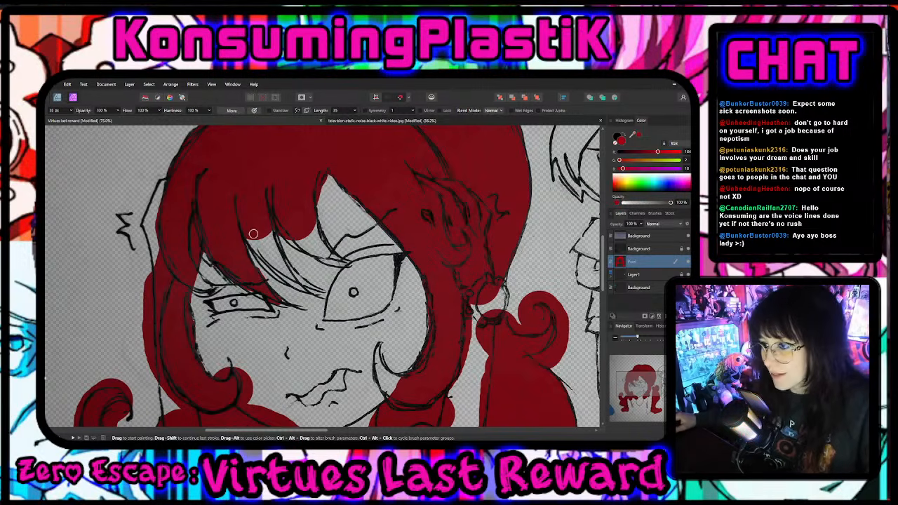
# - Paint the middle fringe strands red down to their tips between the eyes, filling the remaining gaps inside them
pyautogui.moveTo(247, 234)
pyautogui.mouseDown()
pyautogui.moveTo(271, 264)
pyautogui.moveTo(249, 238)
pyautogui.moveTo(288, 280)
pyautogui.mouseUp()
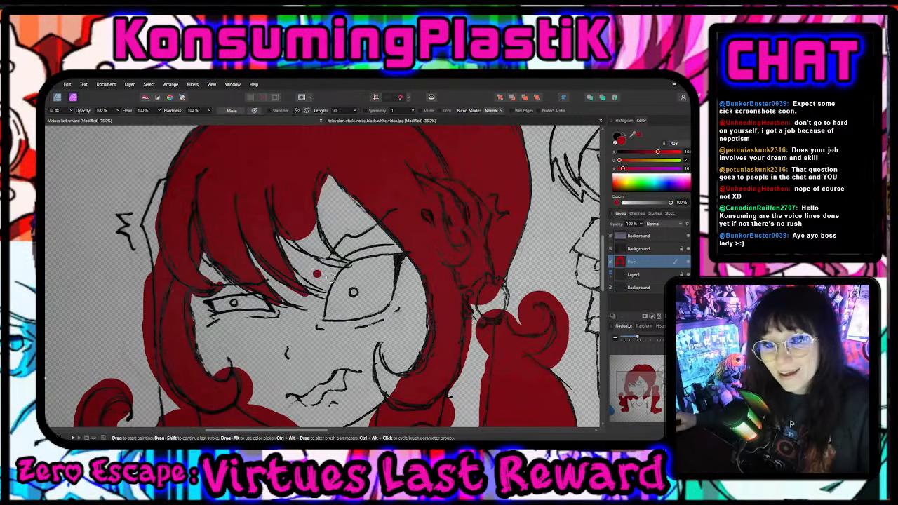
pyautogui.moveTo(295, 242)
pyautogui.mouseDown()
pyautogui.moveTo(339, 258)
pyautogui.moveTo(311, 217)
pyautogui.mouseUp()
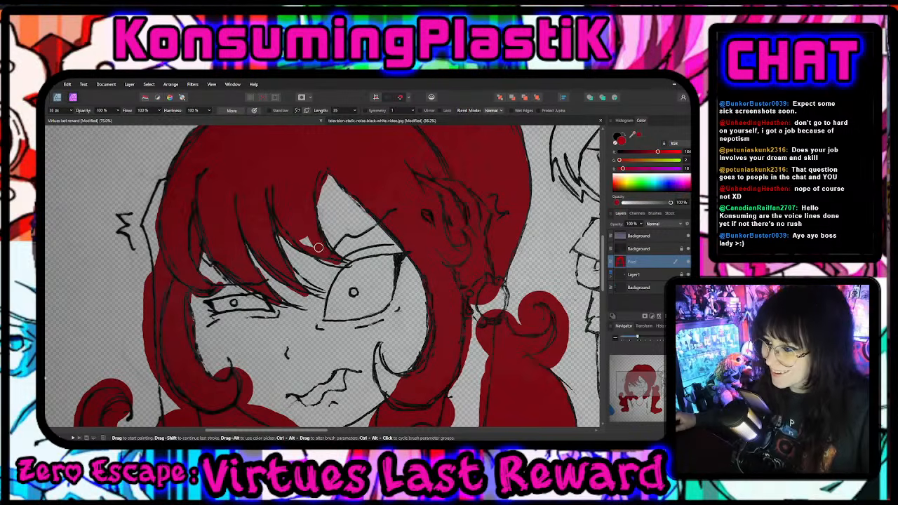
pyautogui.moveTo(319, 247); pyautogui.dragTo(302, 233)
# - Touch up the red at the hair beside the right hair tie and at the middle fringe strand's tip
pyautogui.scroll(-3, 295, 303)
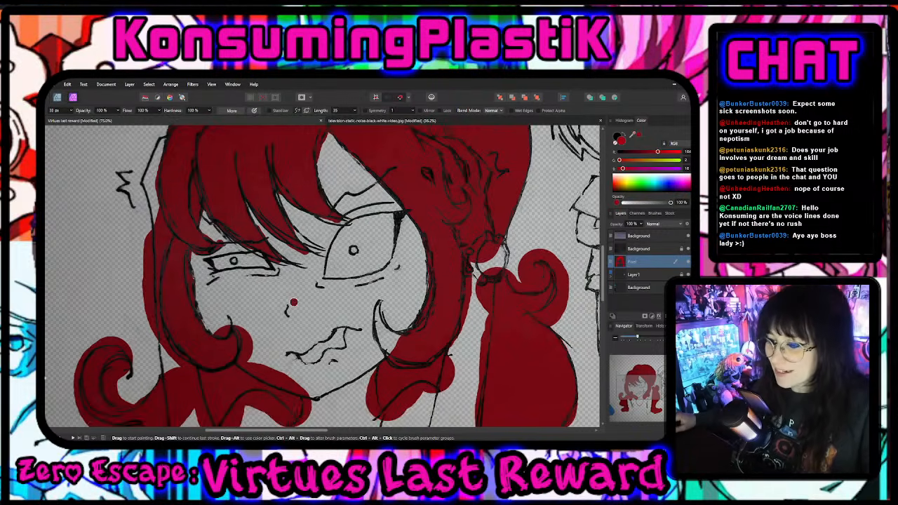
pyautogui.scroll(2, 323, 309)
pyautogui.scroll(2, 327, 307)
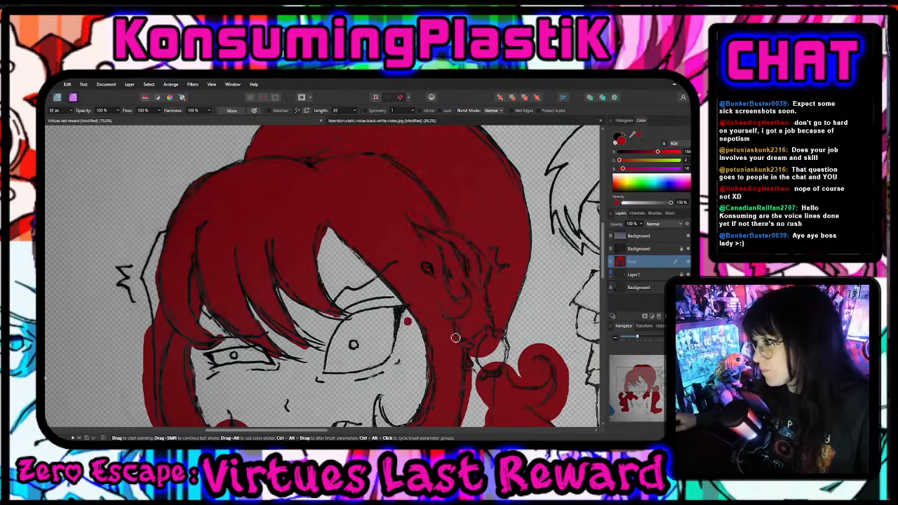
pyautogui.moveTo(499, 342)
pyautogui.mouseDown()
pyautogui.moveTo(503, 293)
pyautogui.moveTo(513, 279)
pyautogui.moveTo(508, 341)
pyautogui.mouseUp()
pyautogui.scroll(1, 323, 334)
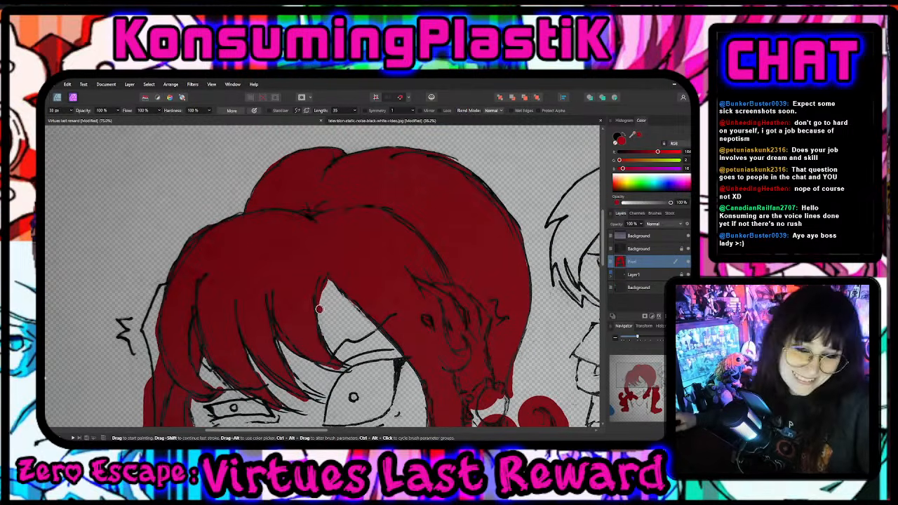
pyautogui.scroll(-2, 317, 329)
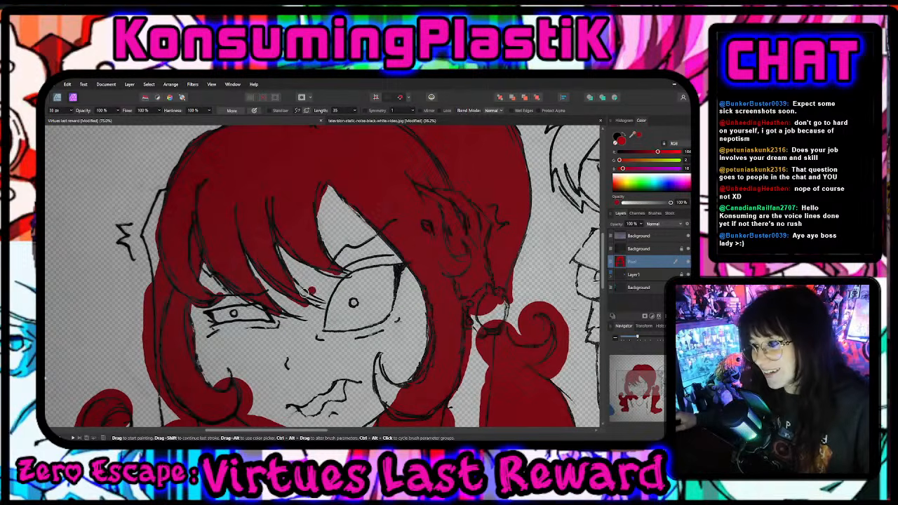
pyautogui.moveTo(301, 297)
pyautogui.mouseDown()
pyautogui.moveTo(318, 302)
pyautogui.moveTo(283, 271)
pyautogui.mouseUp()
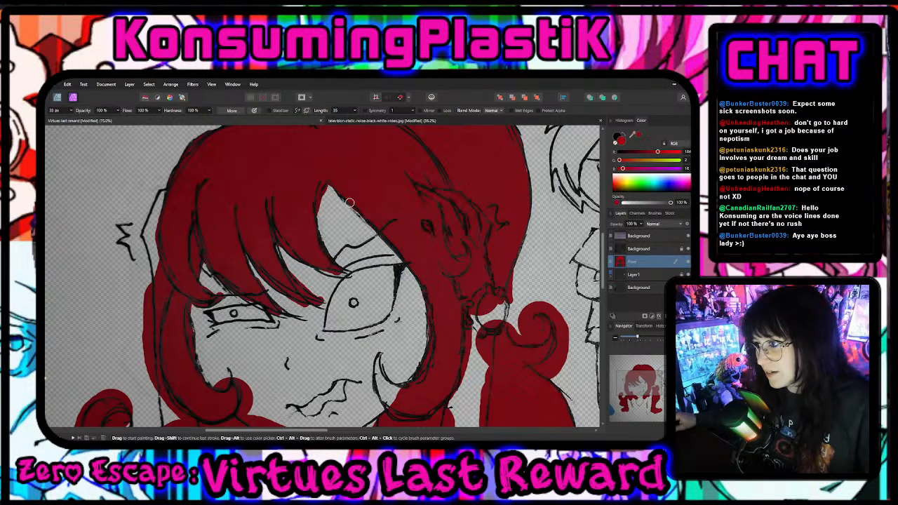
# - Paint the right side's inner hair edge below the parting and fill the right lock's curled tip with red
pyautogui.moveTo(350, 202); pyautogui.dragTo(407, 250)
pyautogui.scroll(-5, 409, 344)
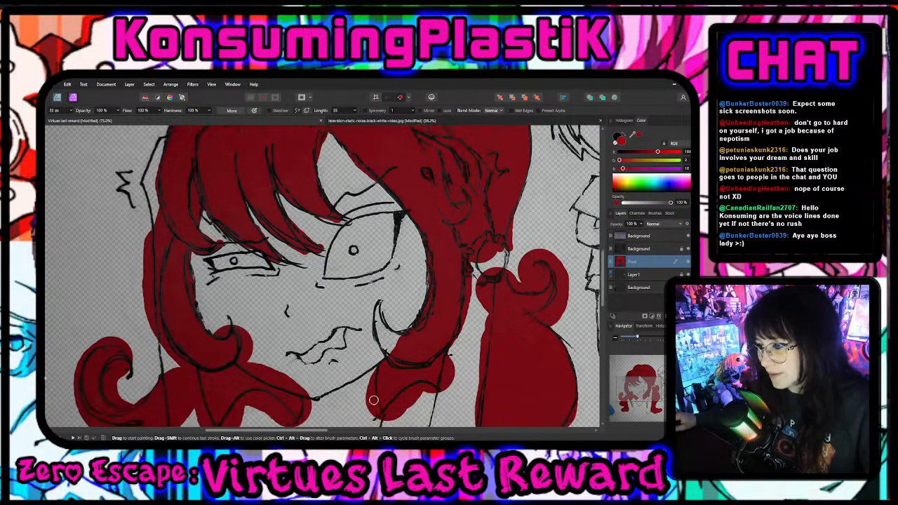
pyautogui.moveTo(379, 252)
pyautogui.mouseDown()
pyautogui.moveTo(391, 283)
pyautogui.moveTo(407, 282)
pyautogui.moveTo(378, 258)
pyautogui.moveTo(392, 305)
pyautogui.moveTo(404, 285)
pyautogui.mouseUp()
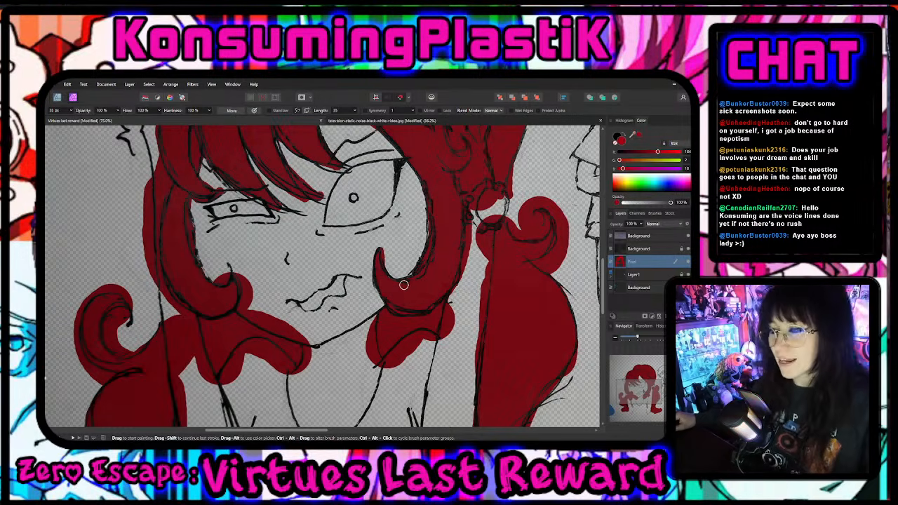
# - Erase the red spill outside the left edge of the fringe and the upper part of the left lock
pyautogui.scroll(5, 386, 290)
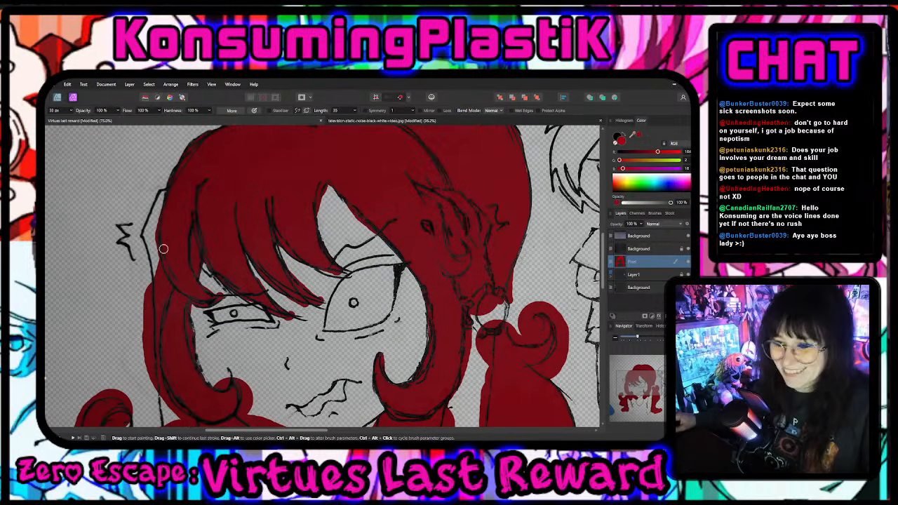
pyautogui.press('e')
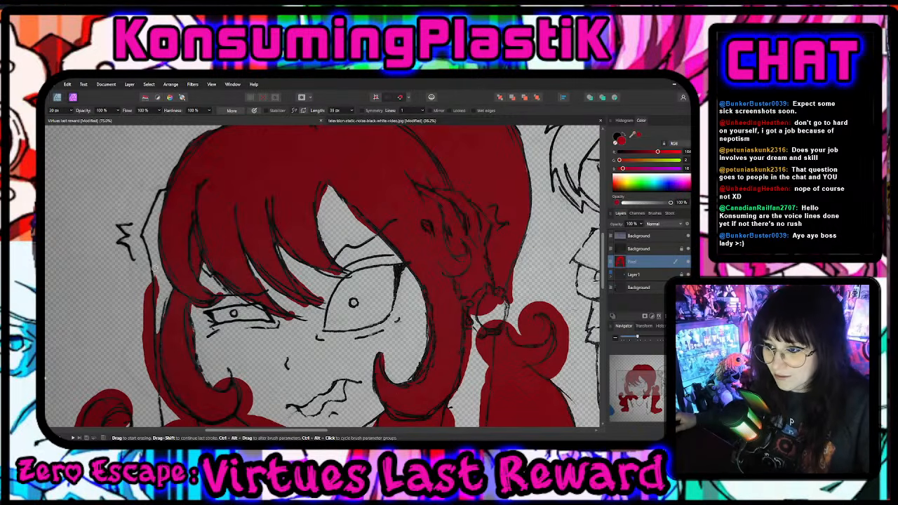
pyautogui.moveTo(154, 268)
pyautogui.mouseDown()
pyautogui.moveTo(158, 310)
pyautogui.moveTo(148, 280)
pyautogui.mouseUp()
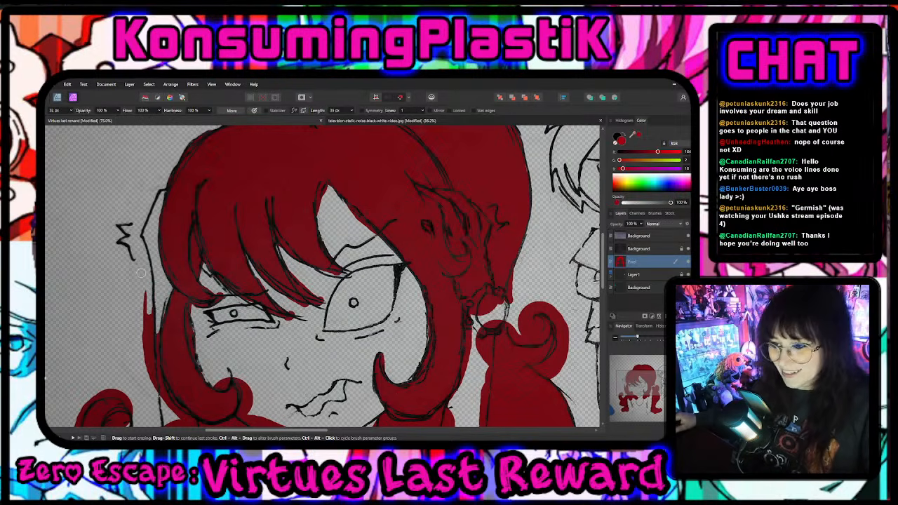
pyautogui.moveTo(140, 275)
pyautogui.mouseDown()
pyautogui.moveTo(141, 343)
pyautogui.moveTo(152, 309)
pyautogui.moveTo(150, 345)
pyautogui.mouseUp()
pyautogui.moveTo(172, 288); pyautogui.dragTo(168, 303)
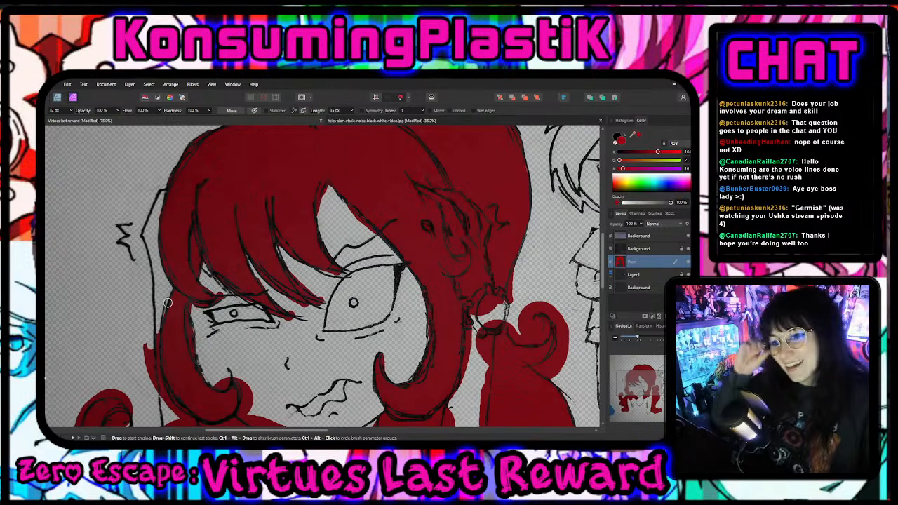
# - Erase the excess red along the outer edge of the left lock and in the gap beside the left ponytail
pyautogui.scroll(-3, 159, 238)
pyautogui.moveTo(157, 233)
pyautogui.mouseDown()
pyautogui.moveTo(207, 376)
pyautogui.moveTo(192, 318)
pyautogui.moveTo(212, 379)
pyautogui.mouseUp()
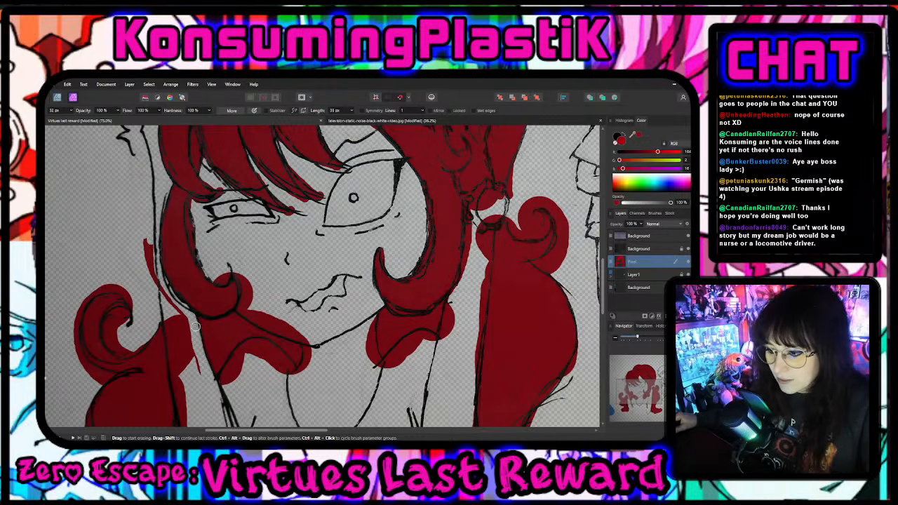
pyautogui.moveTo(182, 334); pyautogui.dragTo(196, 378)
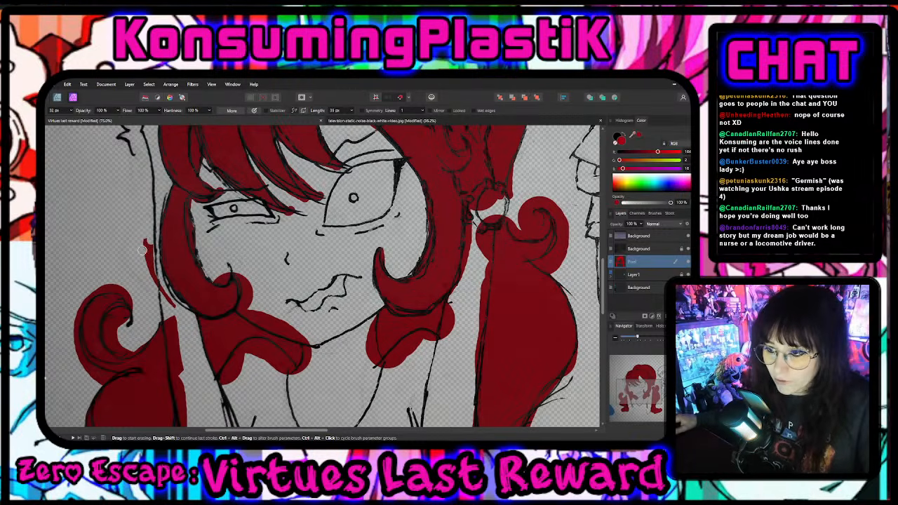
pyautogui.moveTo(143, 249); pyautogui.dragTo(171, 303)
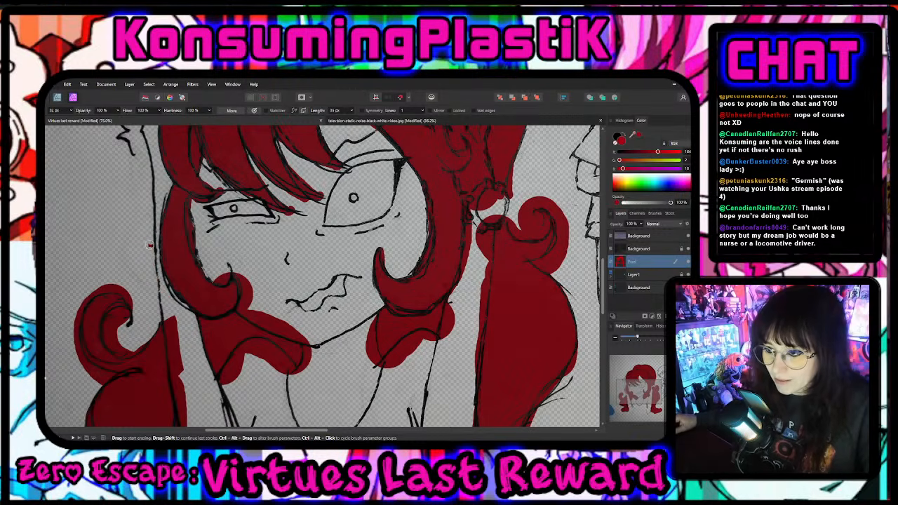
# - Erase the red overflowing the inner edge of the left ponytail, down to the crossed lines at its lower end
pyautogui.scroll(-4, 158, 231)
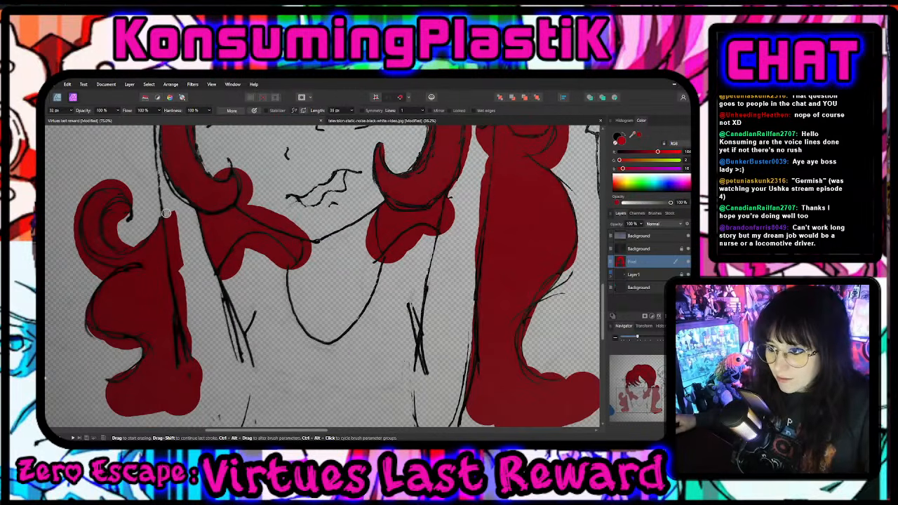
pyautogui.moveTo(166, 214); pyautogui.dragTo(184, 304)
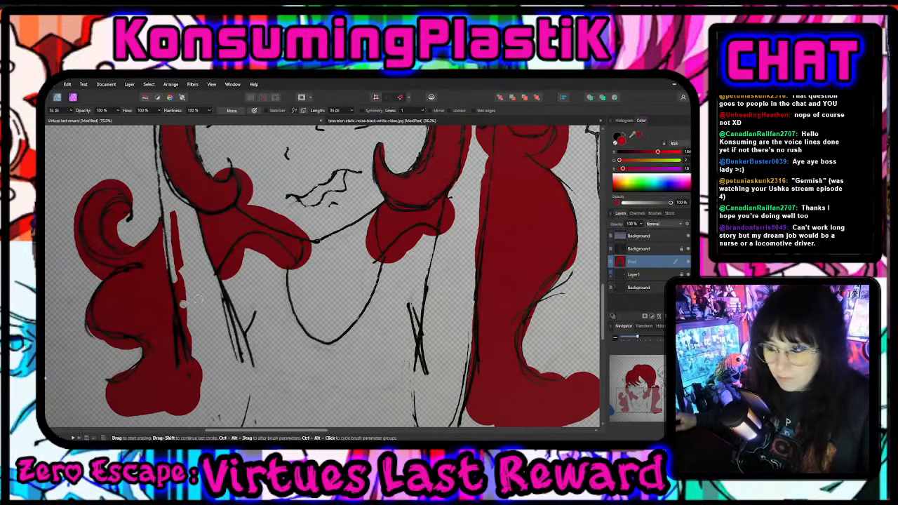
pyautogui.hotkey('ctrl', 'z')
pyautogui.moveTo(166, 214)
pyautogui.mouseDown()
pyautogui.moveTo(187, 368)
pyautogui.moveTo(180, 305)
pyautogui.moveTo(179, 354)
pyautogui.moveTo(188, 353)
pyautogui.mouseUp()
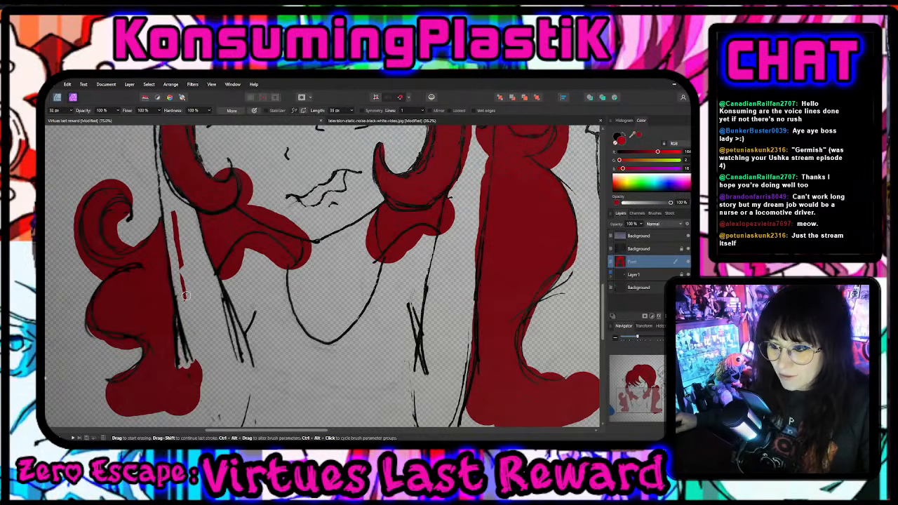
pyautogui.moveTo(185, 295)
pyautogui.mouseDown()
pyautogui.moveTo(173, 214)
pyautogui.moveTo(178, 284)
pyautogui.moveTo(176, 256)
pyautogui.mouseUp()
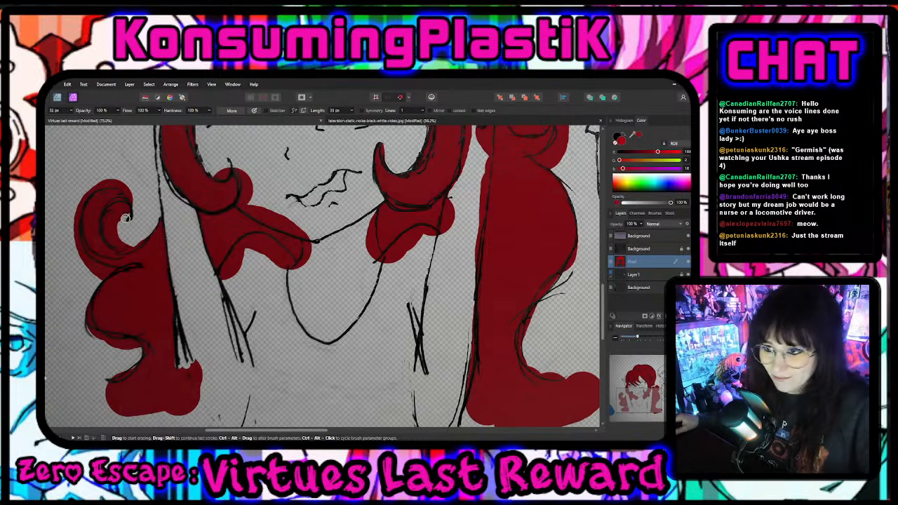
# - Erase the red spill inside the hollow of the left ponytail's curl and undo the last erasing stroke
pyautogui.moveTo(130, 219)
pyautogui.mouseDown()
pyautogui.moveTo(116, 208)
pyautogui.moveTo(105, 226)
pyautogui.moveTo(129, 244)
pyautogui.moveTo(123, 210)
pyautogui.moveTo(113, 239)
pyautogui.mouseUp()
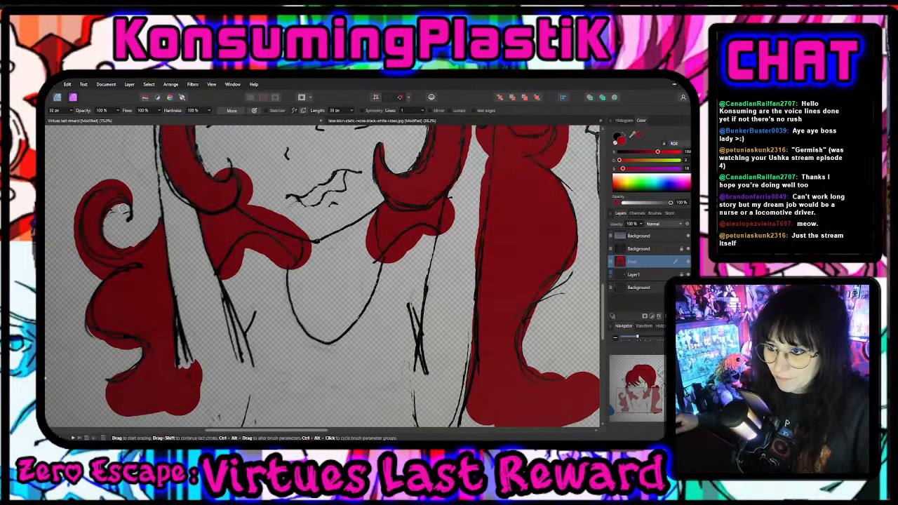
pyautogui.moveTo(116, 208)
pyautogui.mouseDown()
pyautogui.moveTo(110, 241)
pyautogui.moveTo(129, 251)
pyautogui.moveTo(146, 233)
pyautogui.moveTo(118, 241)
pyautogui.moveTo(125, 210)
pyautogui.moveTo(111, 211)
pyautogui.moveTo(112, 239)
pyautogui.moveTo(117, 212)
pyautogui.moveTo(128, 212)
pyautogui.moveTo(105, 226)
pyautogui.moveTo(113, 243)
pyautogui.moveTo(137, 244)
pyautogui.moveTo(114, 246)
pyautogui.moveTo(129, 230)
pyautogui.mouseUp()
pyautogui.hotkey('ctrl', 'z')
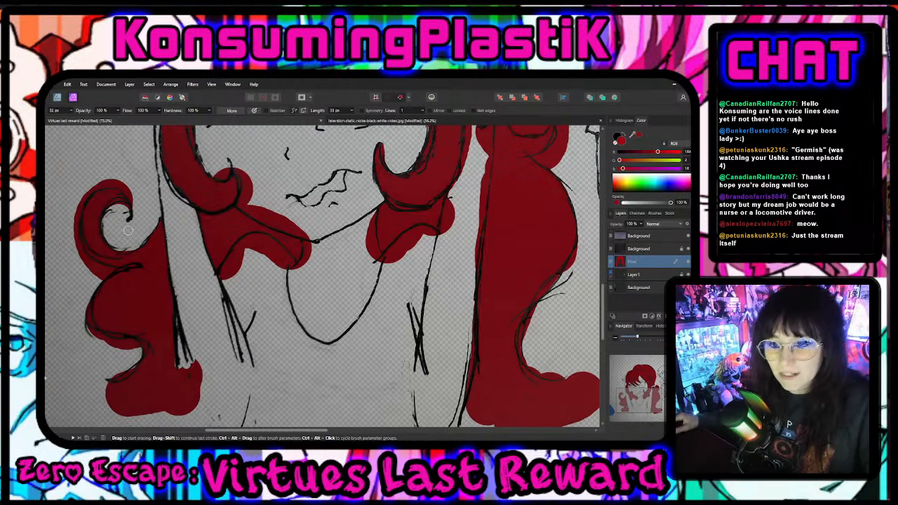
pyautogui.scroll(2, 198, 314)
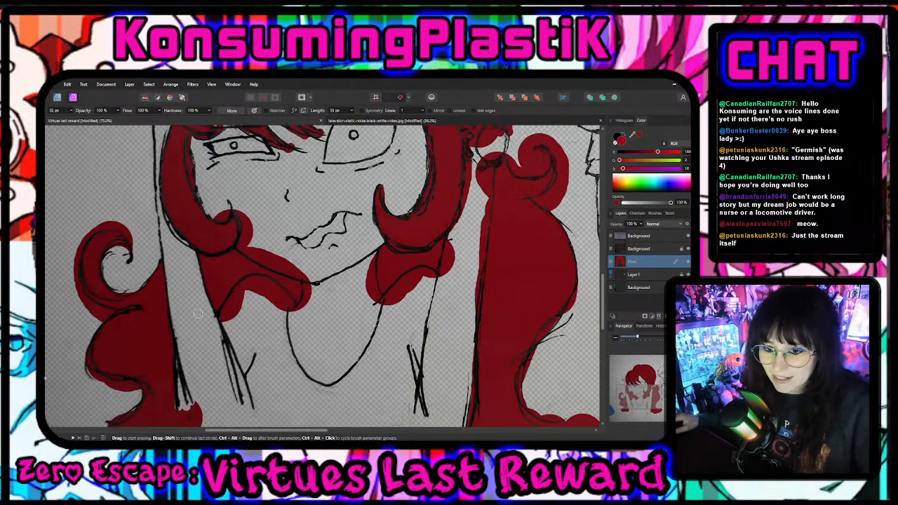
pyautogui.scroll(4, 198, 315)
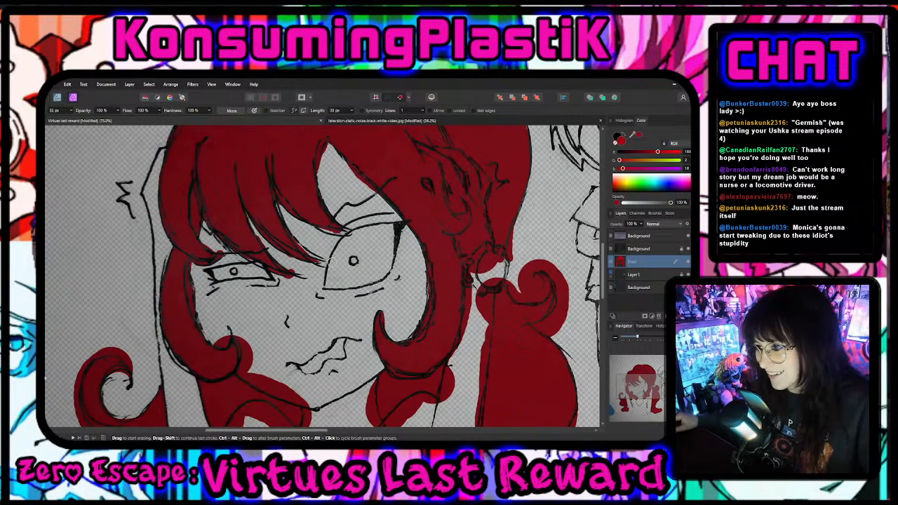
# - Erase the stray red inside the fringe gap and the spill between the left lock's curl and the jawline
pyautogui.moveTo(321, 149)
pyautogui.mouseDown()
pyautogui.moveTo(319, 170)
pyautogui.moveTo(324, 142)
pyautogui.moveTo(320, 165)
pyautogui.moveTo(329, 149)
pyautogui.moveTo(370, 189)
pyautogui.mouseUp()
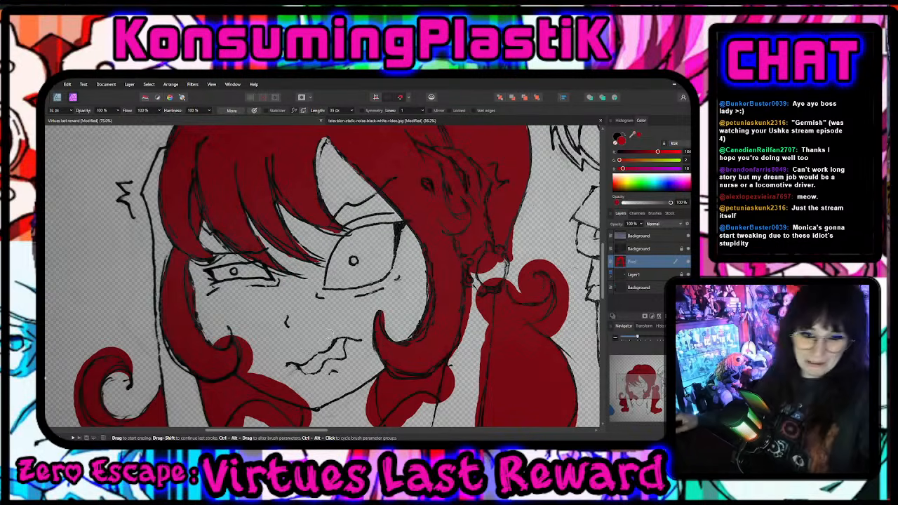
pyautogui.scroll(-2, 301, 333)
pyautogui.scroll(-4, 302, 332)
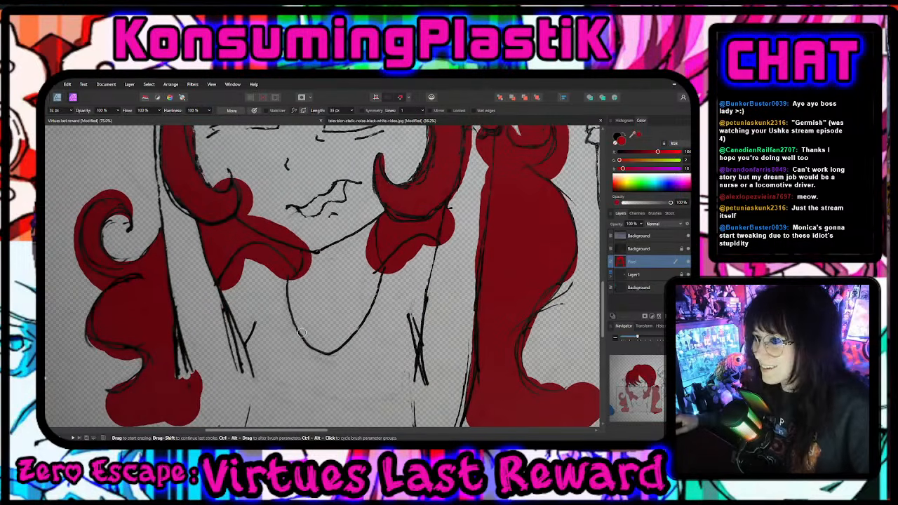
pyautogui.moveTo(237, 177)
pyautogui.mouseDown()
pyautogui.moveTo(242, 217)
pyautogui.moveTo(261, 232)
pyautogui.moveTo(327, 248)
pyautogui.mouseUp()
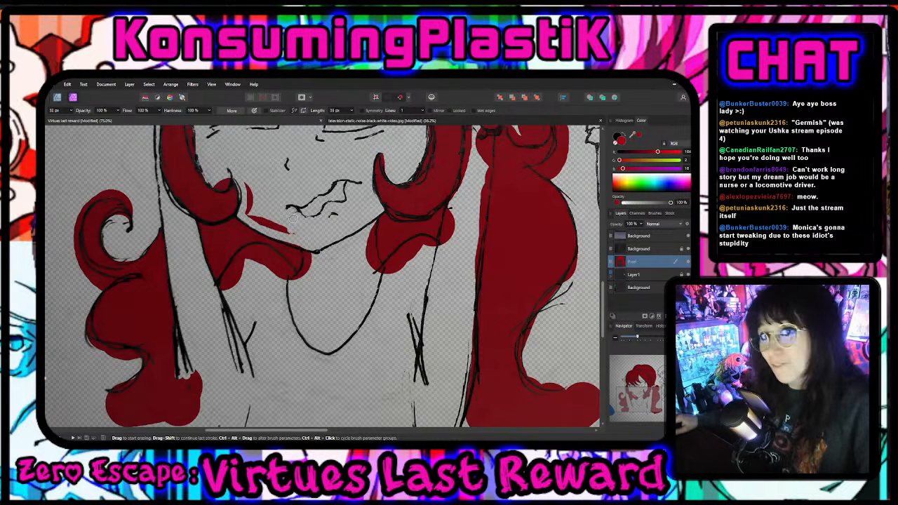
pyautogui.moveTo(249, 183); pyautogui.dragTo(249, 210)
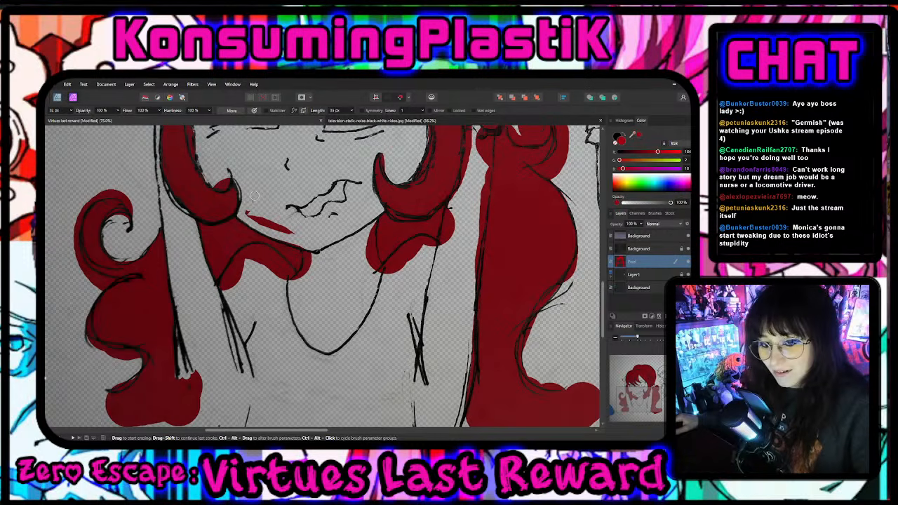
pyautogui.moveTo(251, 200)
pyautogui.mouseDown()
pyautogui.moveTo(247, 213)
pyautogui.moveTo(303, 235)
pyautogui.moveTo(260, 219)
pyautogui.mouseUp()
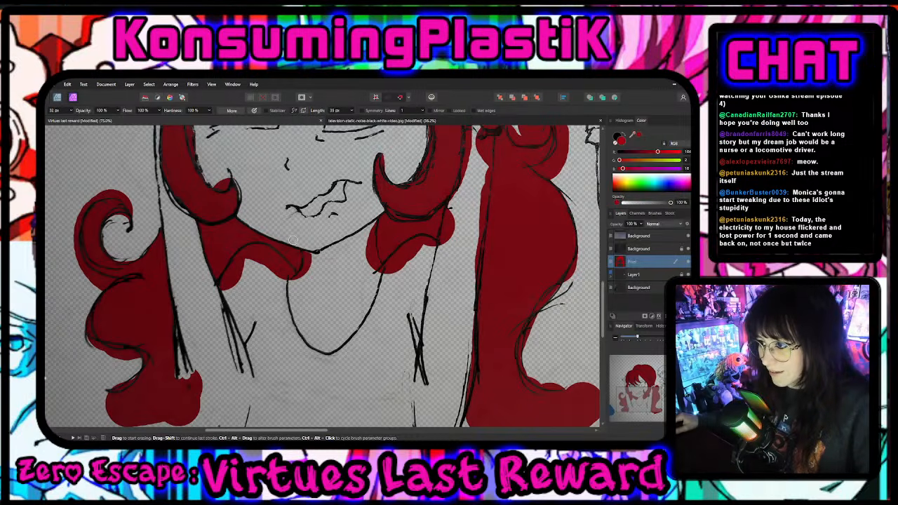
# - Erase the red overflowing onto both sides of the neck beneath the jaw, undoing the misplaced eraser strokes
pyautogui.moveTo(307, 248)
pyautogui.mouseDown()
pyautogui.moveTo(291, 278)
pyautogui.moveTo(298, 263)
pyautogui.moveTo(326, 279)
pyautogui.moveTo(306, 249)
pyautogui.moveTo(306, 273)
pyautogui.moveTo(294, 284)
pyautogui.moveTo(309, 258)
pyautogui.moveTo(287, 279)
pyautogui.mouseUp()
pyautogui.hotkey('ctrl', 'z')
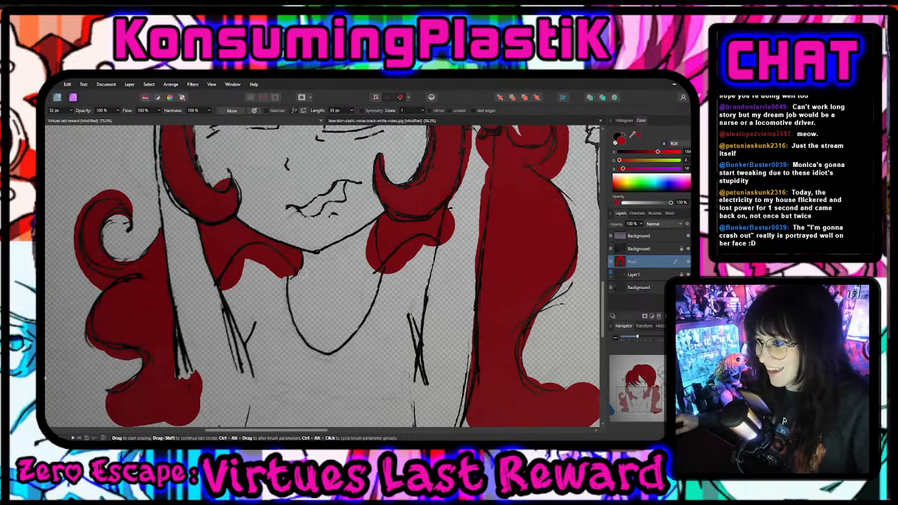
pyautogui.scroll(3, 327, 304)
pyautogui.scroll(1, 333, 307)
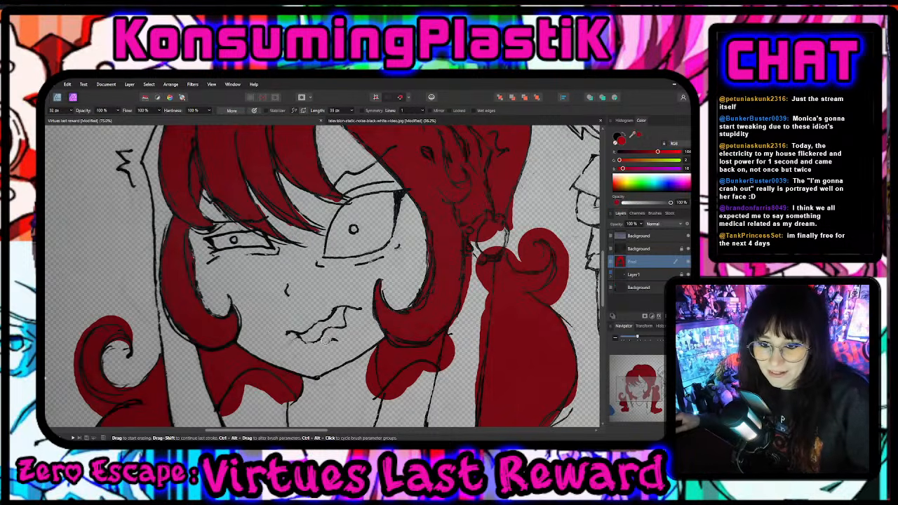
pyautogui.scroll(3, 326, 340)
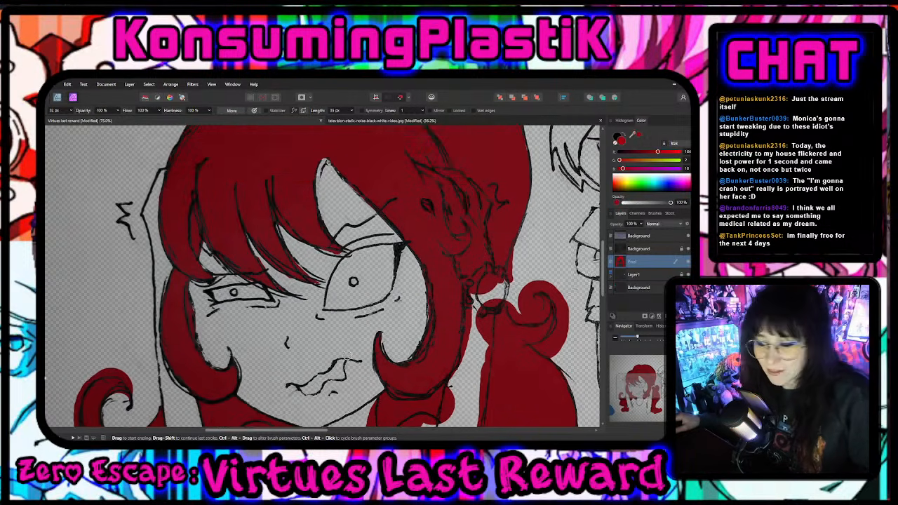
pyautogui.scroll(-4, 347, 355)
pyautogui.scroll(-3, 385, 299)
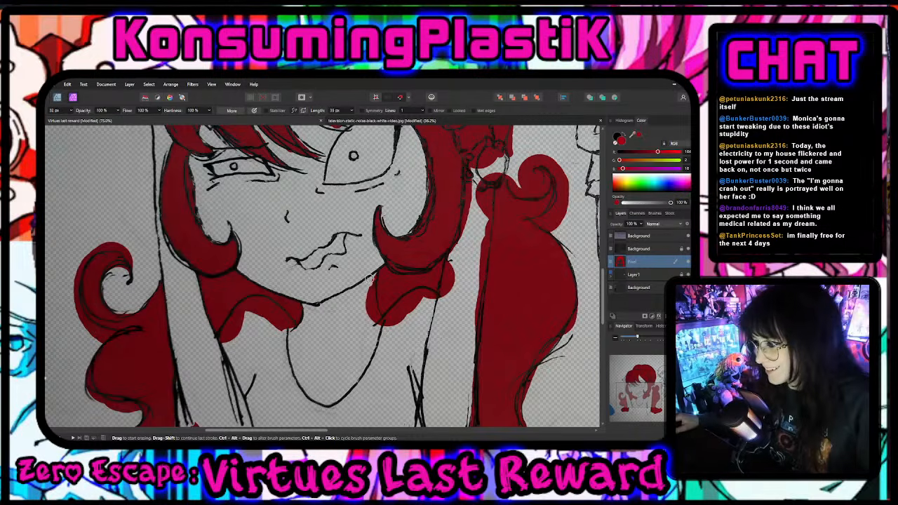
pyautogui.moveTo(371, 278)
pyautogui.mouseDown()
pyautogui.moveTo(378, 318)
pyautogui.moveTo(366, 298)
pyautogui.moveTo(372, 309)
pyautogui.moveTo(373, 274)
pyautogui.moveTo(376, 314)
pyautogui.moveTo(364, 283)
pyautogui.moveTo(376, 321)
pyautogui.mouseUp()
pyautogui.hotkey('ctrl', 'z')
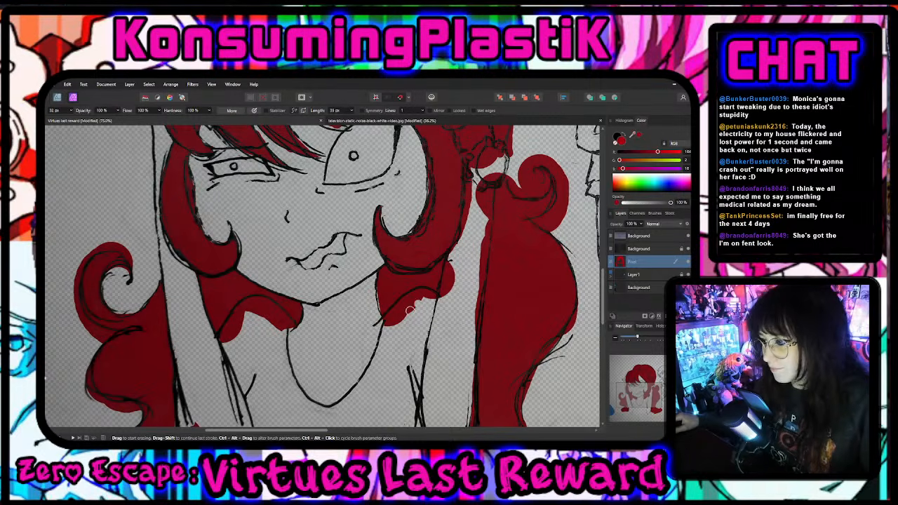
pyautogui.moveTo(439, 298); pyautogui.dragTo(414, 307)
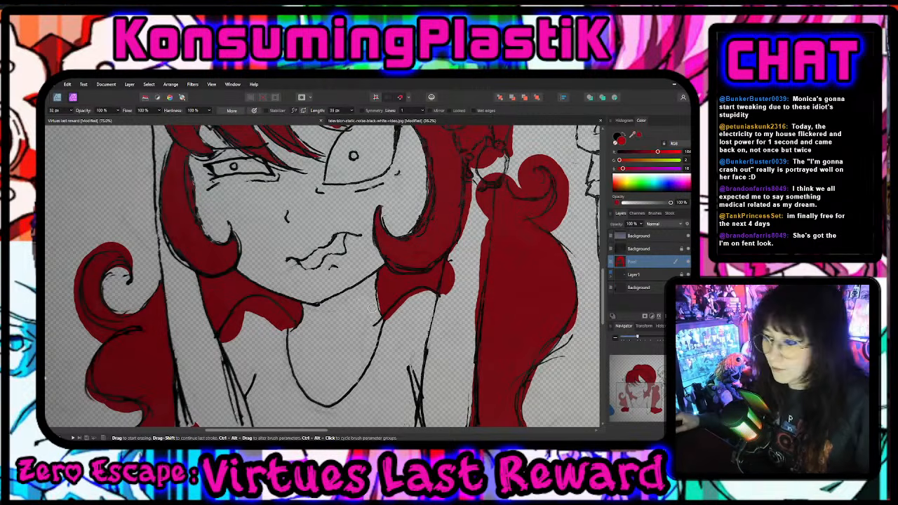
# - Set the eraser width to 46 px and erase the red around and inside the wristwatch and between the right lock and the raised arm
pyautogui.scroll(3, 365, 293)
pyautogui.scroll(1, 360, 315)
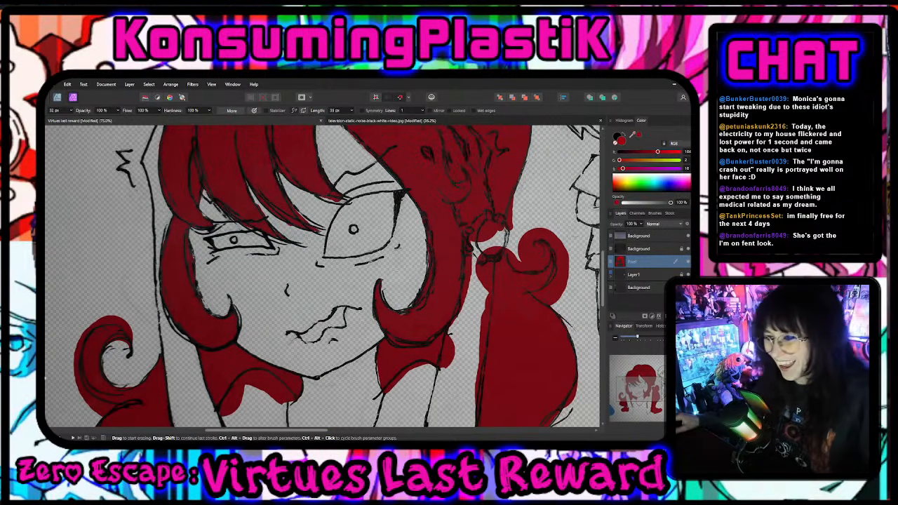
pyautogui.click(71, 111)
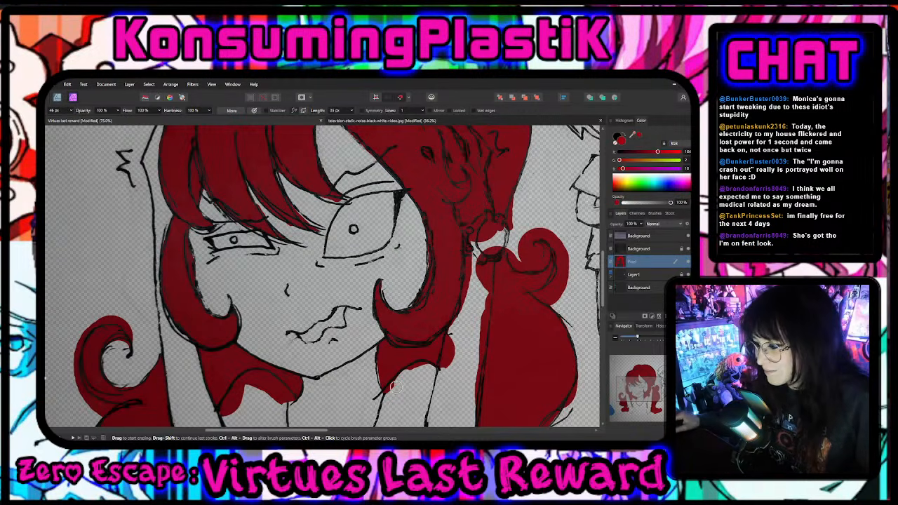
pyautogui.scroll(-2, 386, 396)
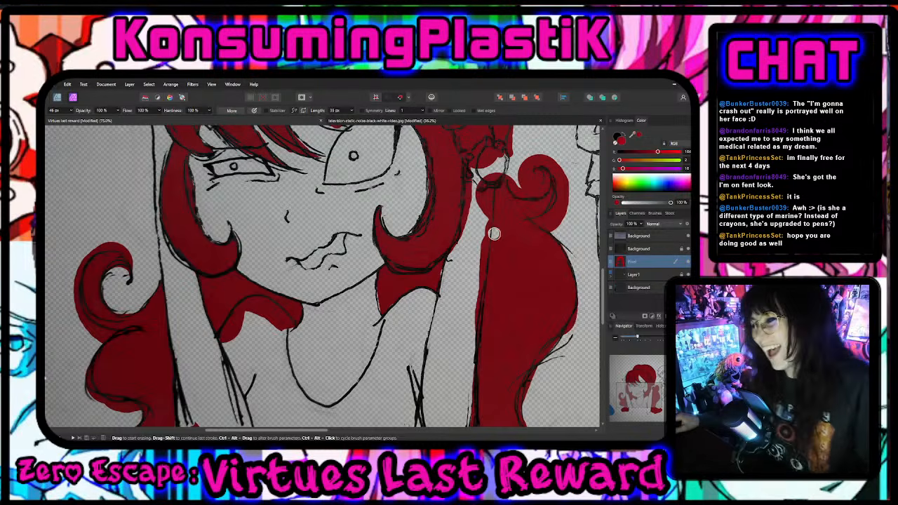
pyautogui.moveTo(489, 171)
pyautogui.mouseDown()
pyautogui.moveTo(482, 217)
pyautogui.moveTo(472, 171)
pyautogui.moveTo(462, 223)
pyautogui.mouseUp()
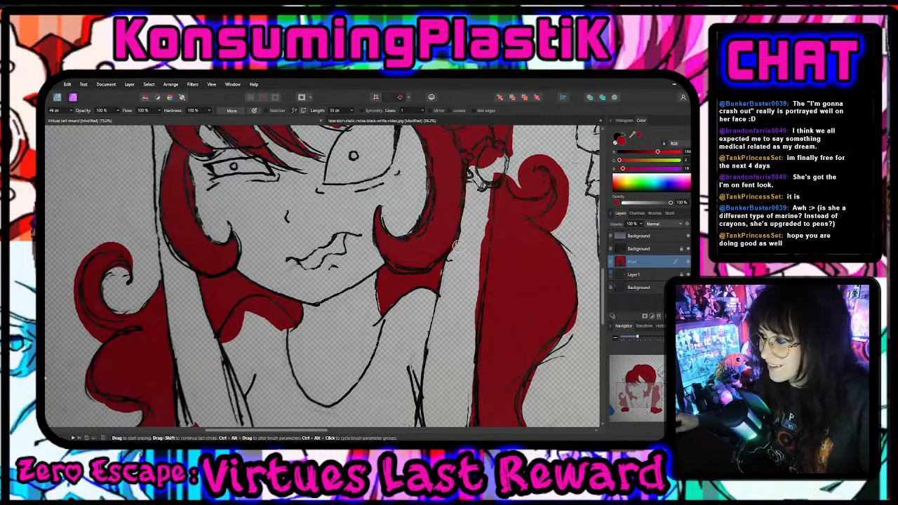
pyautogui.scroll(4, 466, 249)
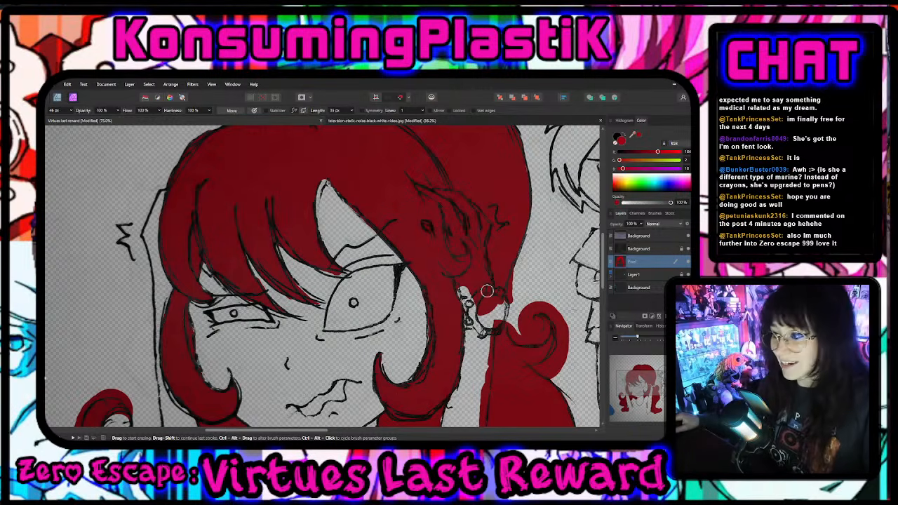
pyautogui.moveTo(487, 289)
pyautogui.mouseDown()
pyautogui.moveTo(500, 306)
pyautogui.moveTo(493, 330)
pyautogui.moveTo(470, 284)
pyautogui.moveTo(484, 297)
pyautogui.mouseUp()
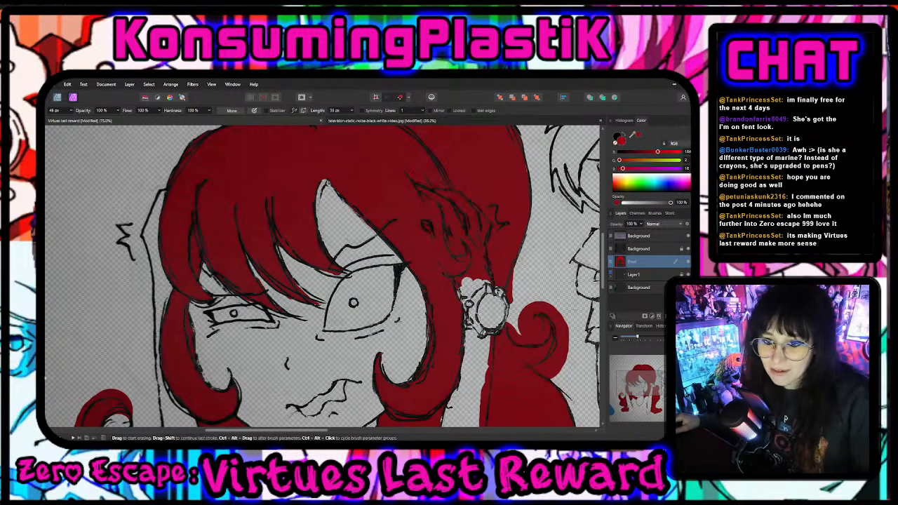
# - Erase the red spill along the inner edge of the right ponytail where it overlaps the forearm
pyautogui.scroll(-6, 478, 318)
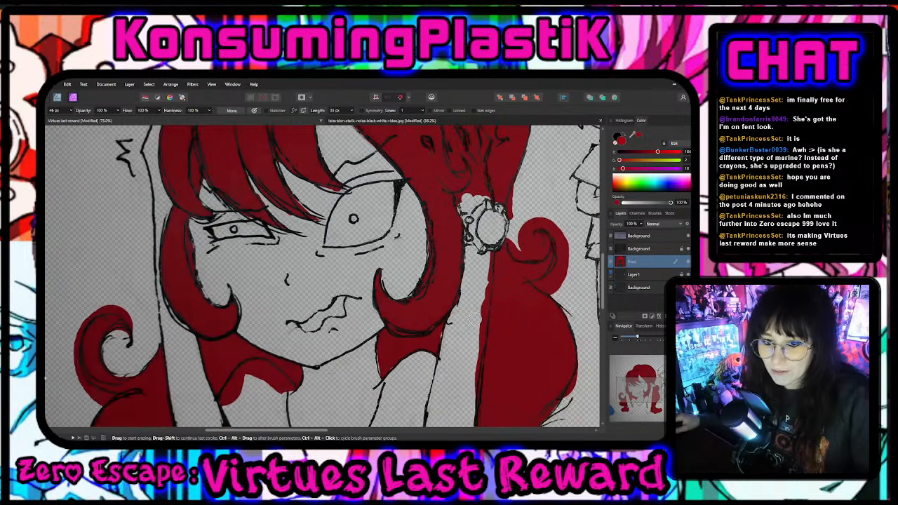
pyautogui.scroll(-1, 475, 320)
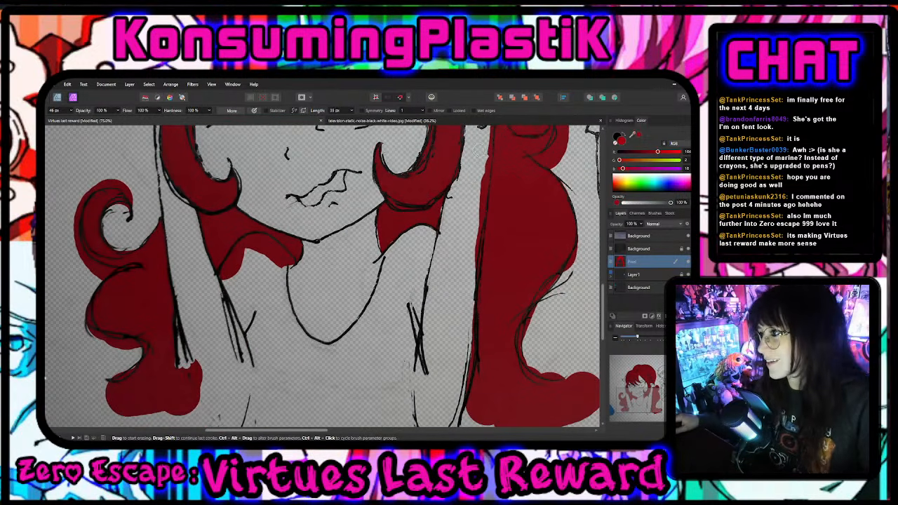
pyautogui.moveTo(485, 130); pyautogui.dragTo(484, 170)
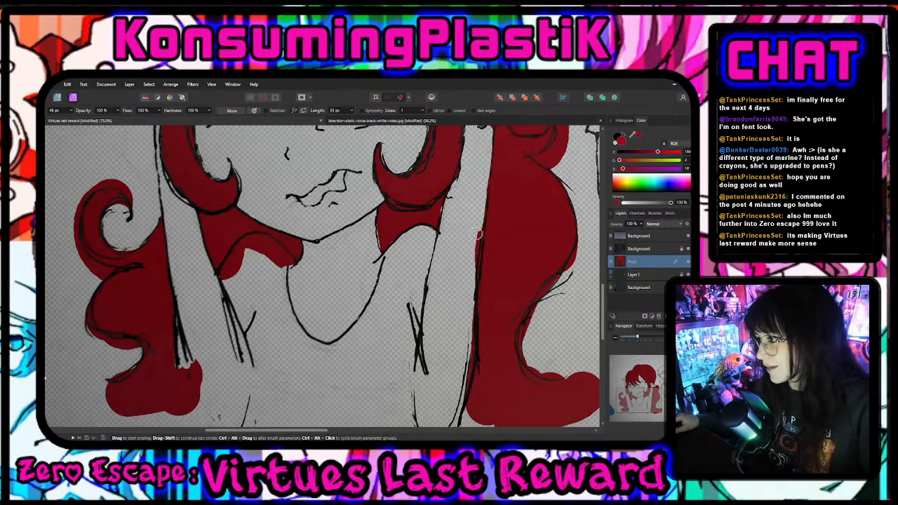
pyautogui.moveTo(477, 235); pyautogui.dragTo(471, 287)
pyautogui.scroll(-2, 462, 312)
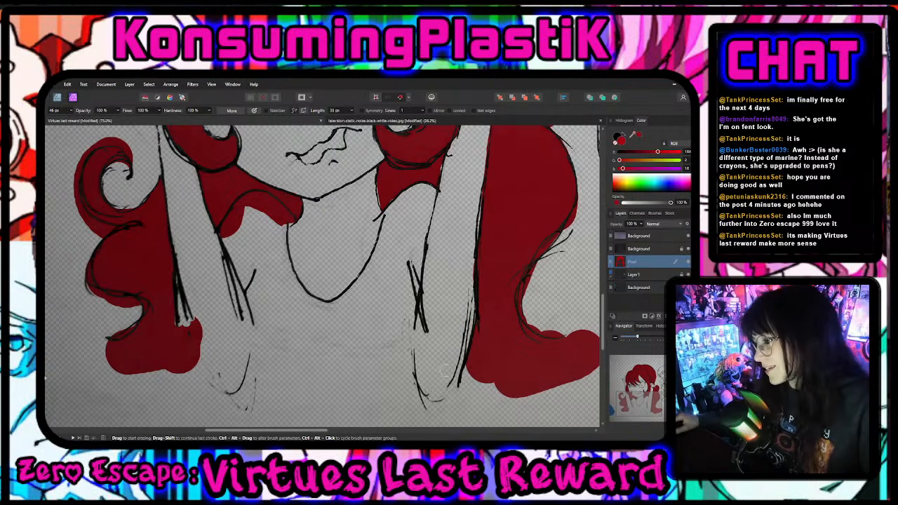
# - Erase the red covering the back of the raised right hand and its fingers, undoing the last stroke
pyautogui.scroll(10, 443, 372)
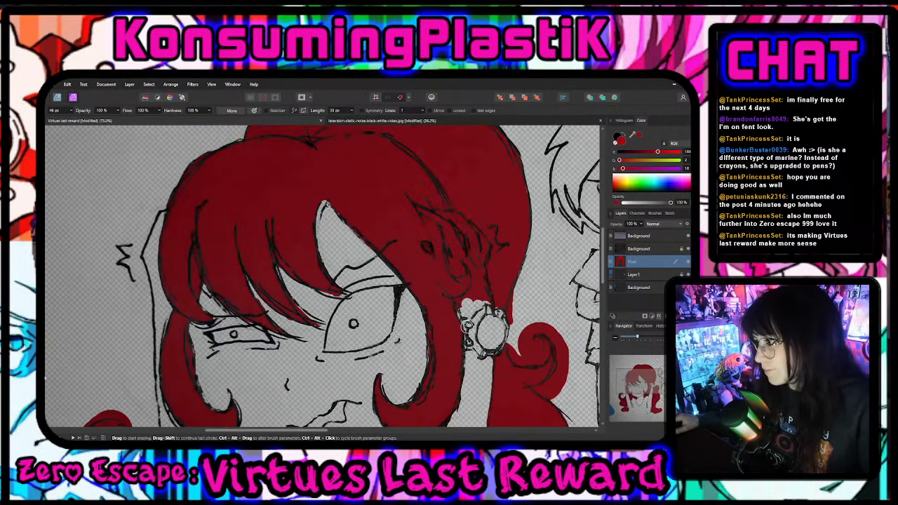
pyautogui.moveTo(487, 297)
pyautogui.mouseDown()
pyautogui.moveTo(480, 281)
pyautogui.moveTo(489, 303)
pyautogui.mouseUp()
pyautogui.scroll(-1, 475, 365)
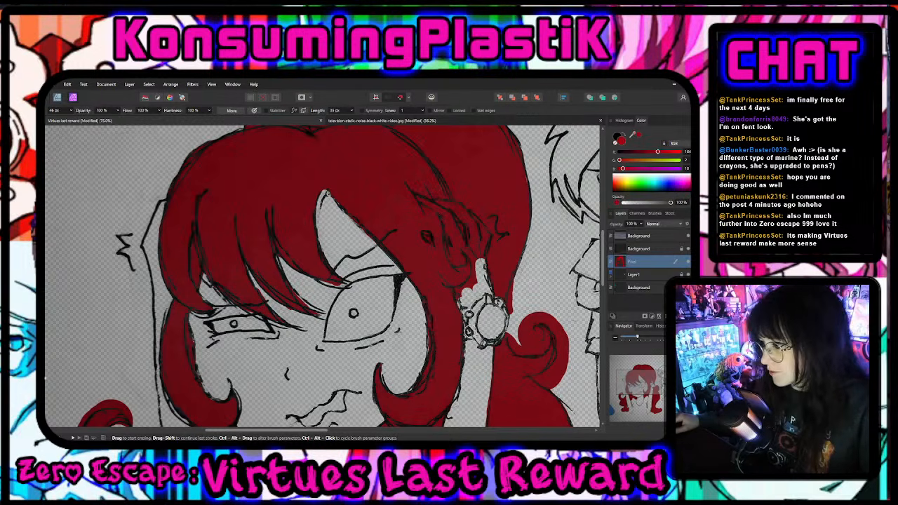
pyautogui.scroll(3, 225, 347)
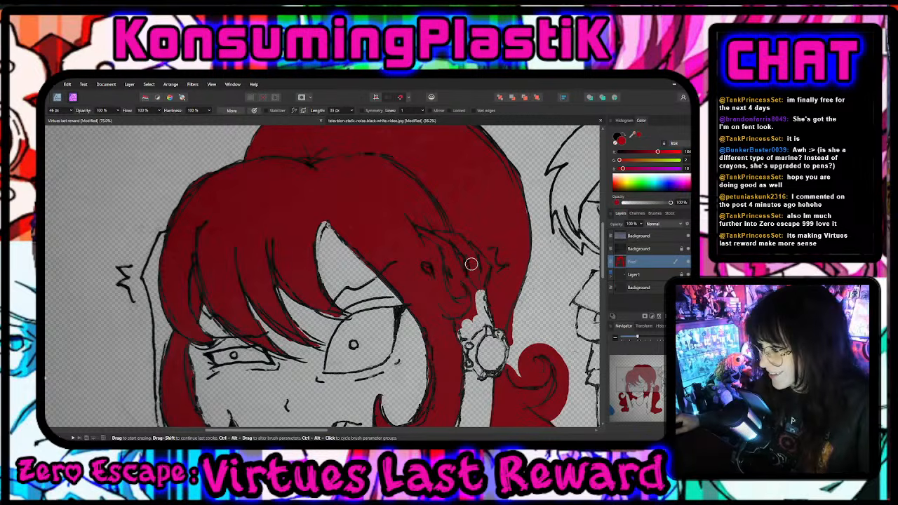
pyautogui.moveTo(471, 263); pyautogui.dragTo(476, 288)
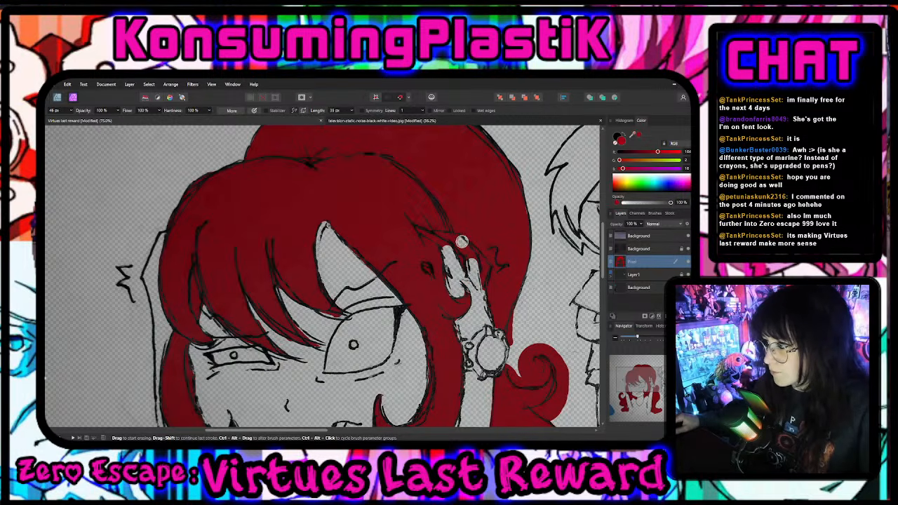
pyautogui.moveTo(458, 247); pyautogui.dragTo(483, 254)
pyautogui.hotkey('ctrl', 'z')
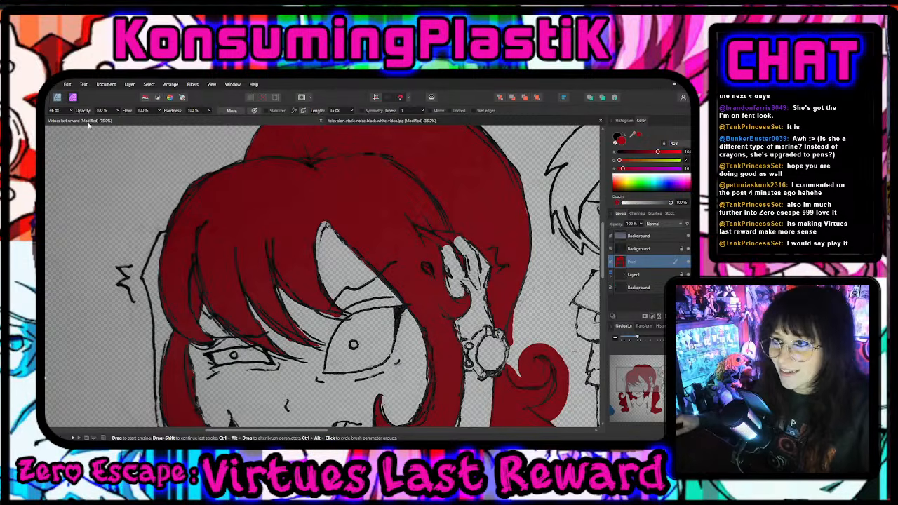
# - Reduce the eraser width and erase the remaining red from the long fingers of the raised hand and the small oval outline beside them
pyautogui.click(71, 110)
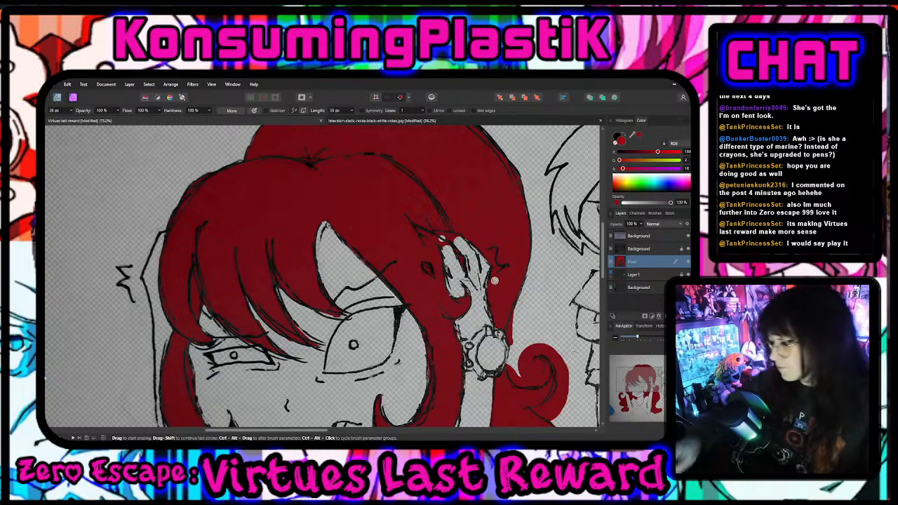
pyautogui.scroll(5, 465, 259)
pyautogui.scroll(2, 494, 281)
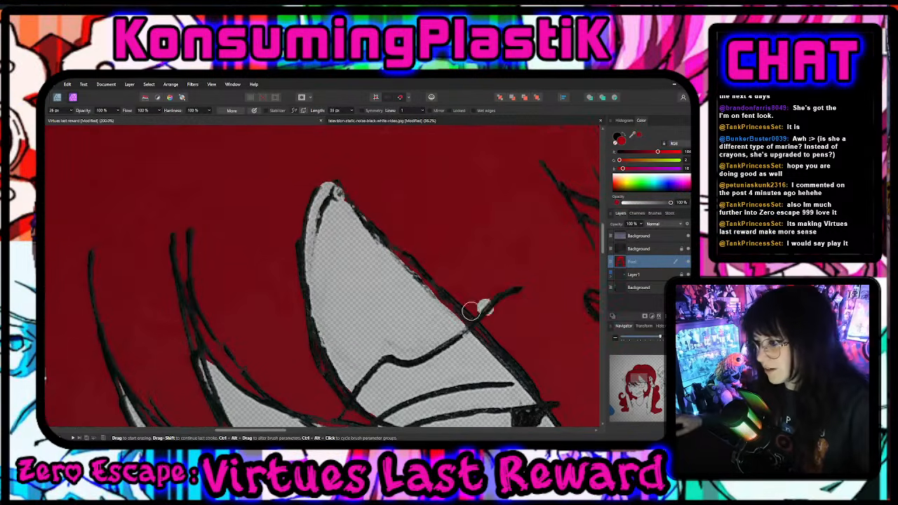
pyautogui.moveTo(265, 432)
pyautogui.mouseDown()
pyautogui.moveTo(363, 432)
pyautogui.moveTo(318, 432)
pyautogui.mouseUp()
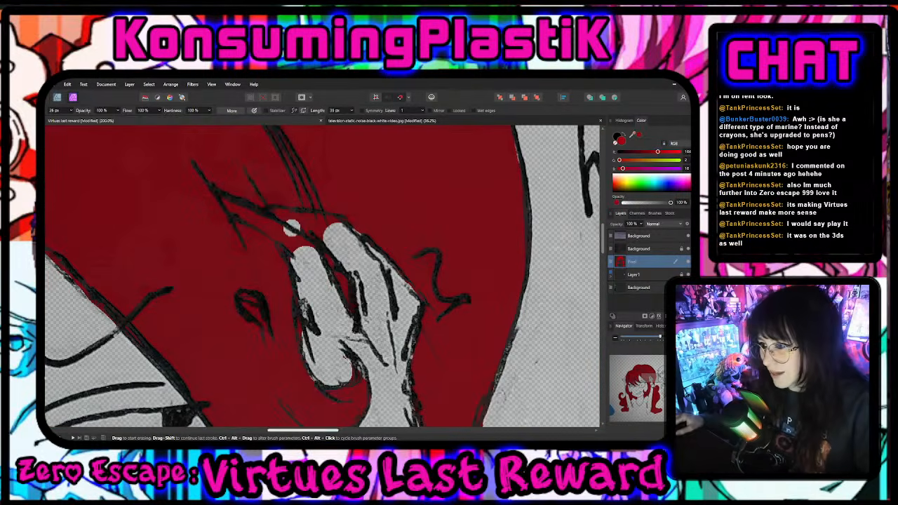
pyautogui.click(243, 213)
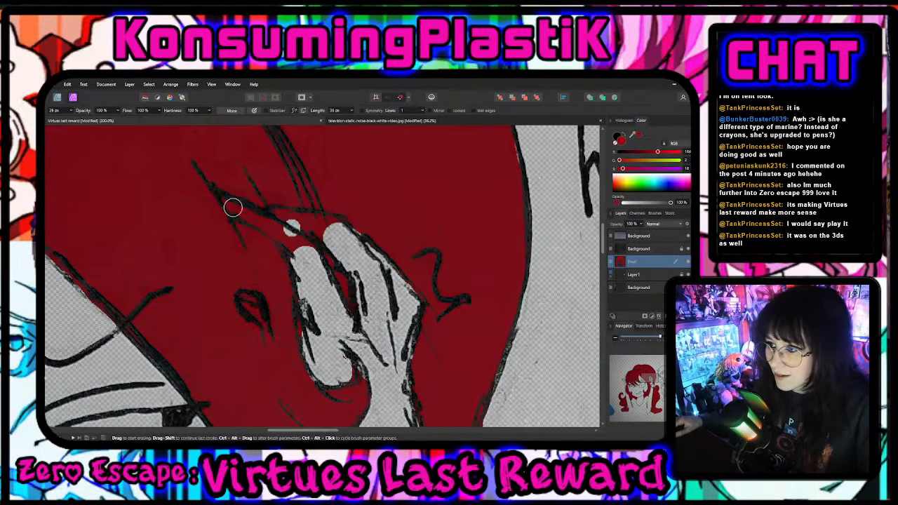
pyautogui.moveTo(225, 201)
pyautogui.mouseDown()
pyautogui.moveTo(306, 247)
pyautogui.moveTo(297, 228)
pyautogui.moveTo(325, 233)
pyautogui.moveTo(270, 214)
pyautogui.moveTo(335, 222)
pyautogui.mouseUp()
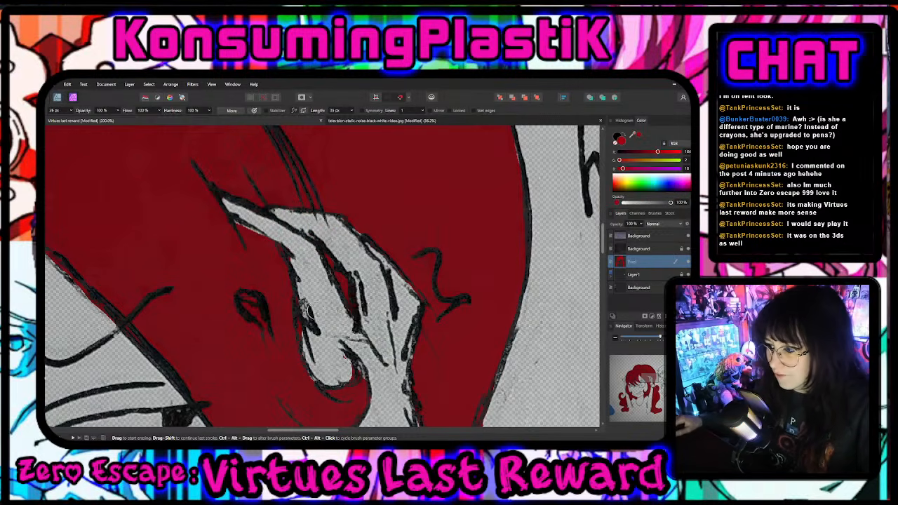
pyautogui.scroll(-2, 315, 309)
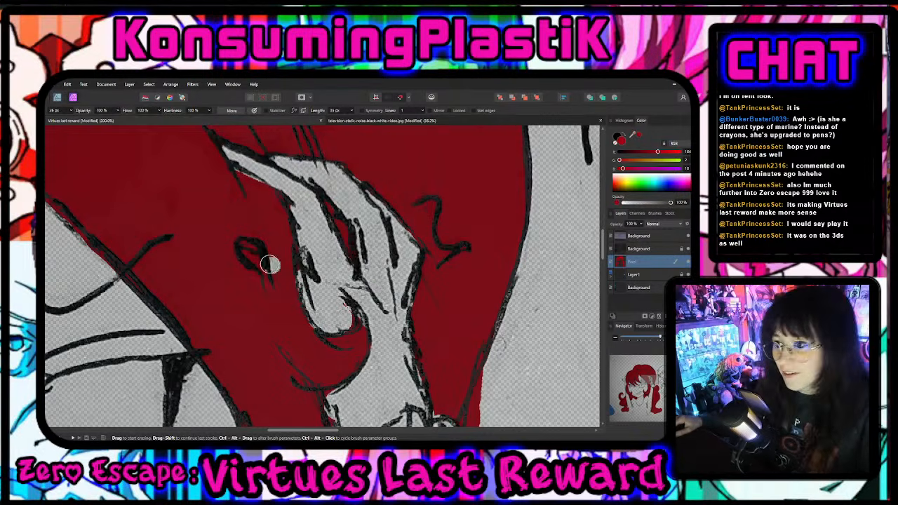
pyautogui.moveTo(270, 264)
pyautogui.mouseDown()
pyautogui.moveTo(246, 246)
pyautogui.moveTo(261, 275)
pyautogui.mouseUp()
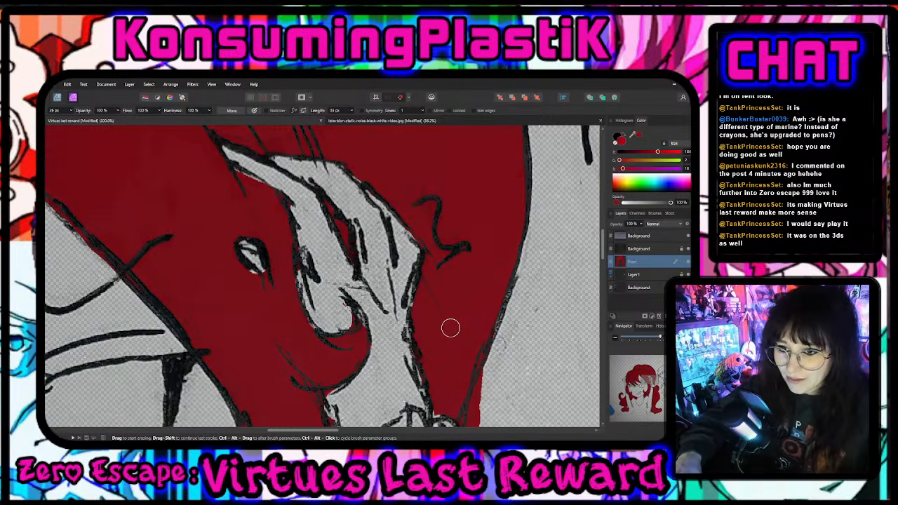
pyautogui.scroll(-8, 445, 327)
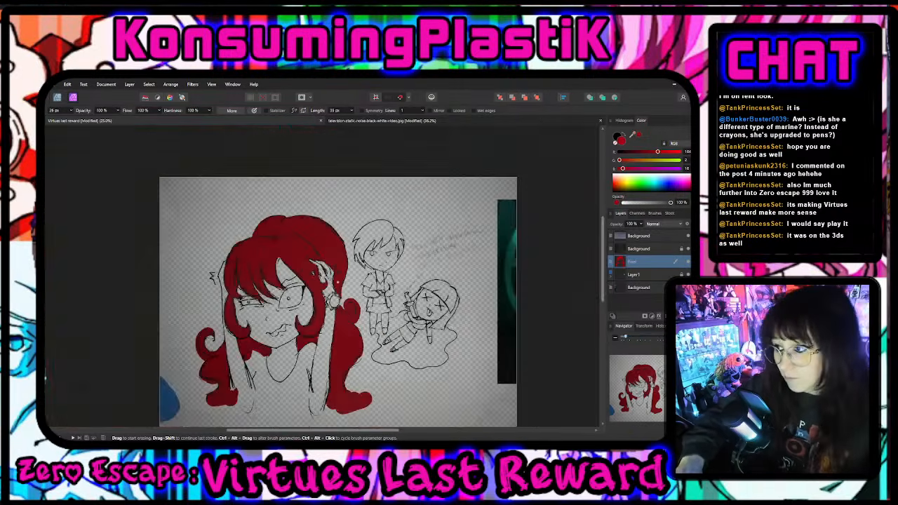
pyautogui.scroll(2, 324, 277)
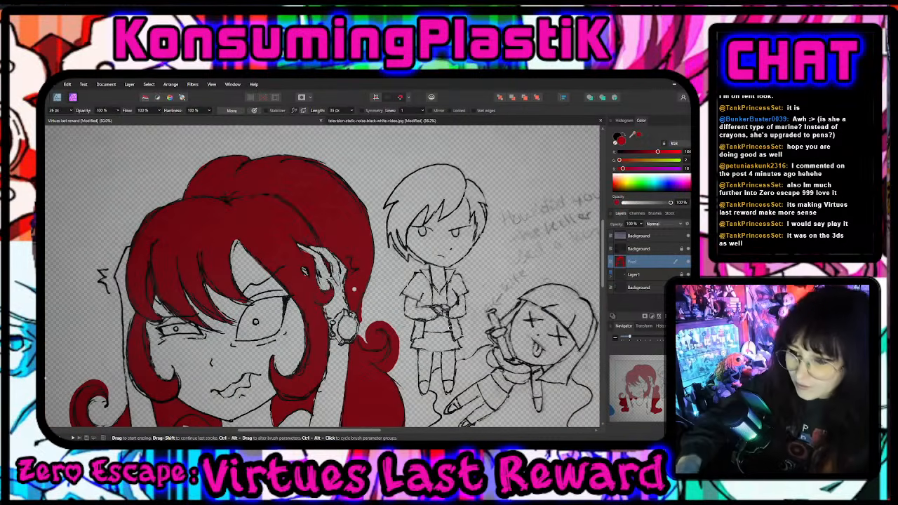
# - Erase the red spill over the left shoulder below the neck, enlarging the eraser to 117 px
pyautogui.scroll(-3, 354, 288)
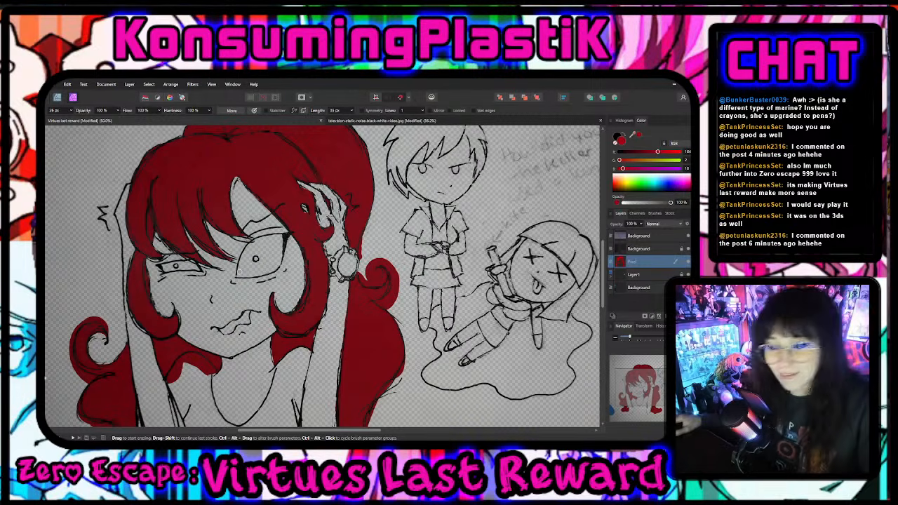
pyautogui.scroll(-3, 238, 271)
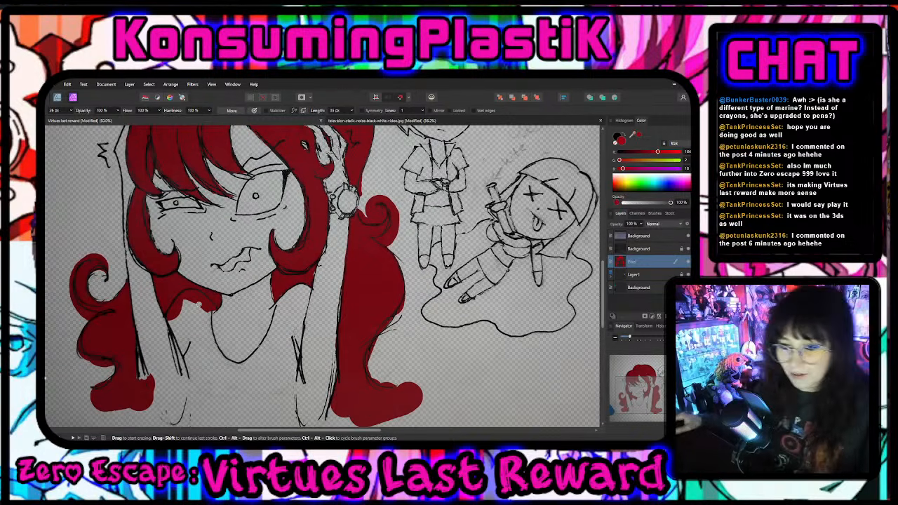
pyautogui.hotkey('ctrl', '1')
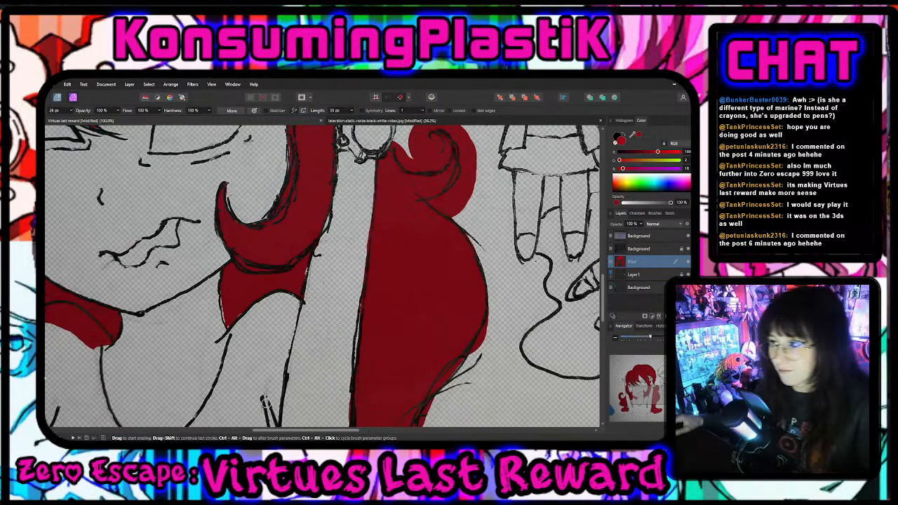
pyautogui.hscroll(-5, 281, 337)
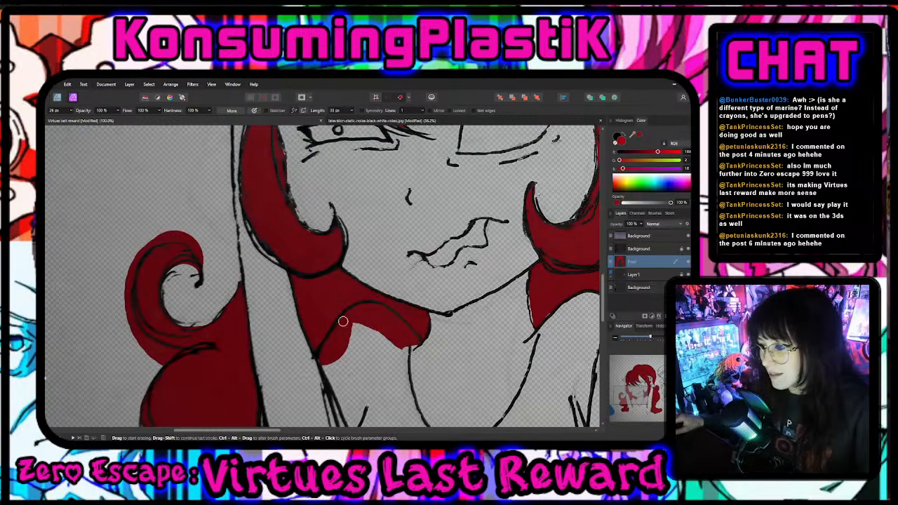
pyautogui.moveTo(342, 321); pyautogui.dragTo(316, 353)
pyautogui.hotkey('ctrl', 'z')
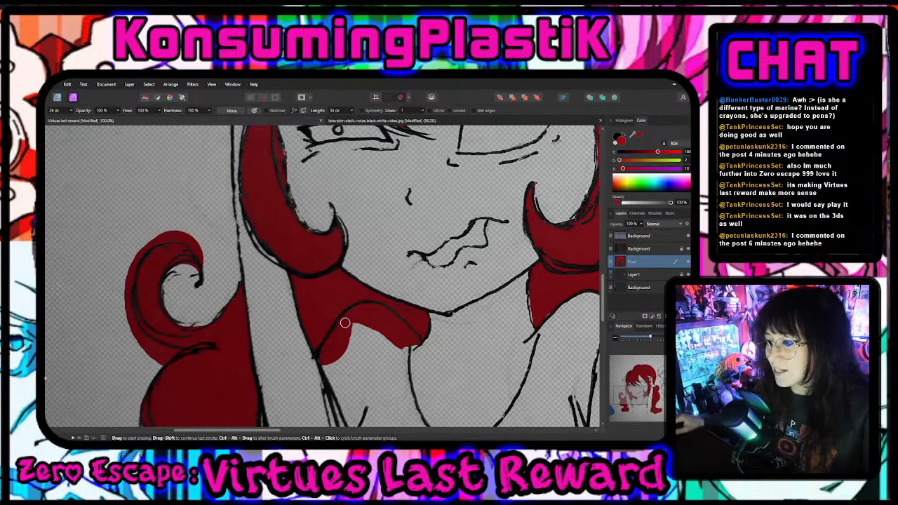
pyautogui.moveTo(345, 322)
pyautogui.mouseDown()
pyautogui.moveTo(318, 359)
pyautogui.moveTo(346, 342)
pyautogui.moveTo(330, 367)
pyautogui.mouseUp()
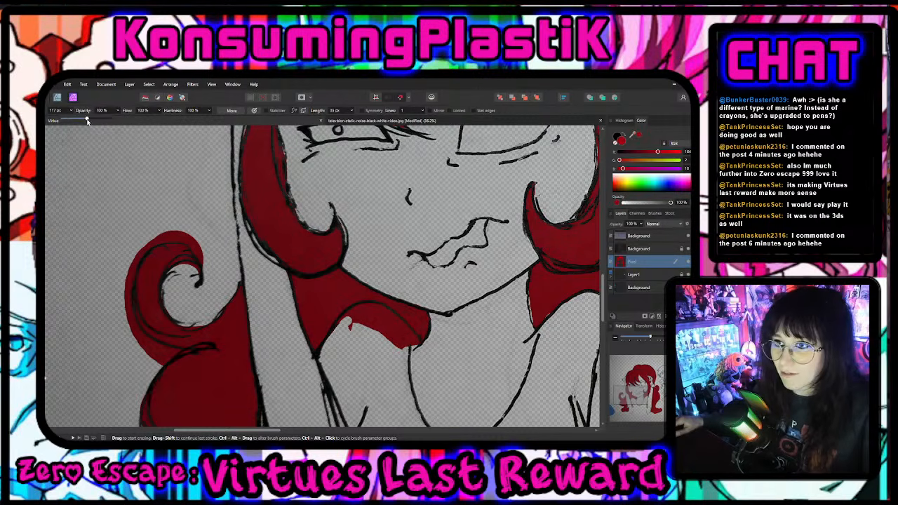
pyautogui.moveTo(362, 339)
pyautogui.mouseDown()
pyautogui.moveTo(357, 327)
pyautogui.moveTo(377, 324)
pyautogui.moveTo(399, 340)
pyautogui.moveTo(369, 324)
pyautogui.mouseUp()
pyautogui.hotkey('ctrl', 'z')
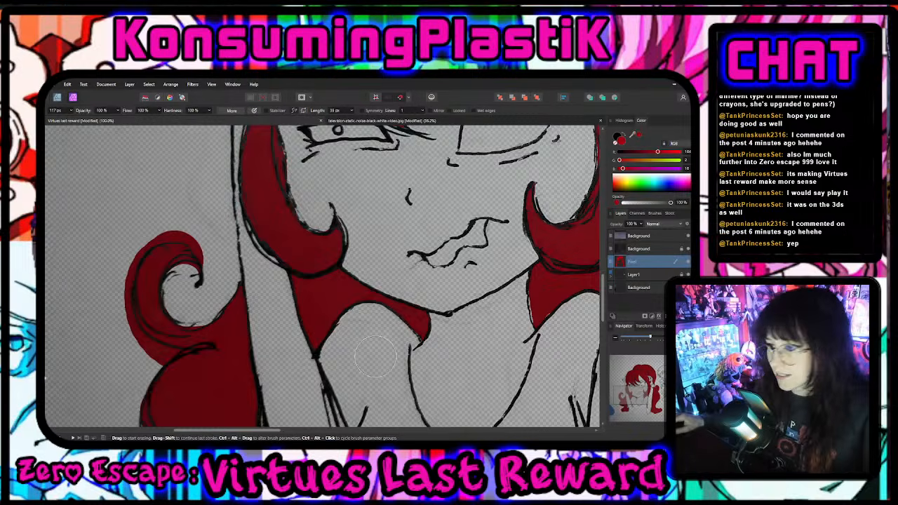
# - Erase the red overspill along the outer edge of the left ponytail, around its curl and the waves below
pyautogui.scroll(-3, 376, 356)
pyautogui.scroll(2, 273, 280)
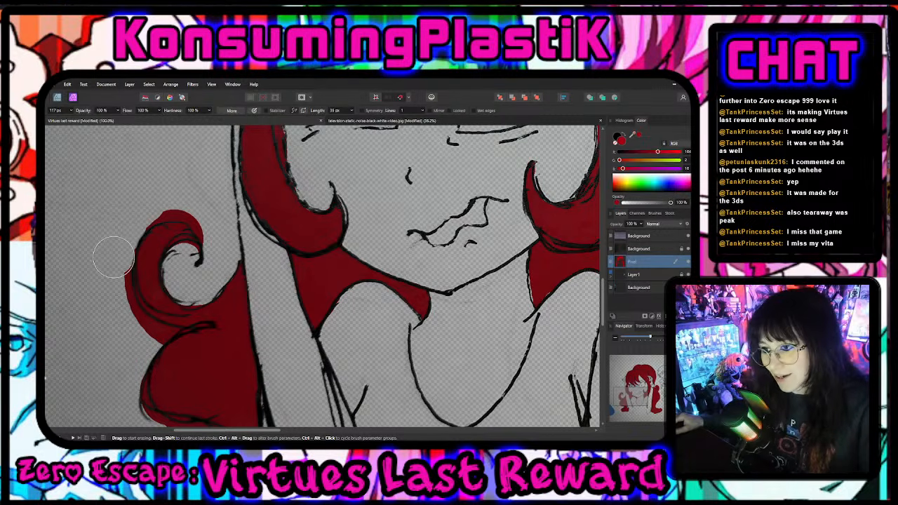
pyautogui.moveTo(129, 220)
pyautogui.mouseDown()
pyautogui.moveTo(185, 197)
pyautogui.moveTo(216, 231)
pyautogui.moveTo(209, 215)
pyautogui.moveTo(174, 201)
pyautogui.mouseUp()
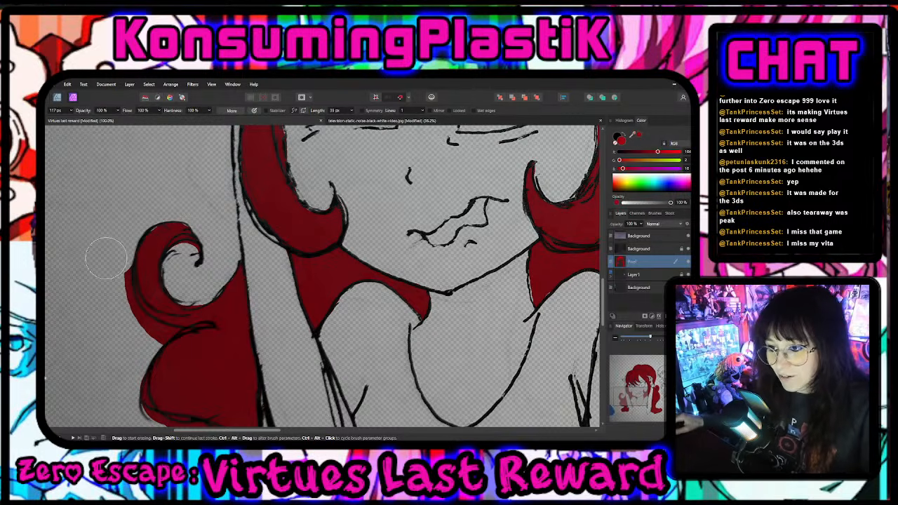
pyautogui.moveTo(109, 261)
pyautogui.mouseDown()
pyautogui.moveTo(133, 329)
pyautogui.moveTo(104, 291)
pyautogui.moveTo(112, 267)
pyautogui.moveTo(113, 295)
pyautogui.moveTo(144, 341)
pyautogui.mouseUp()
pyautogui.scroll(-3, 250, 371)
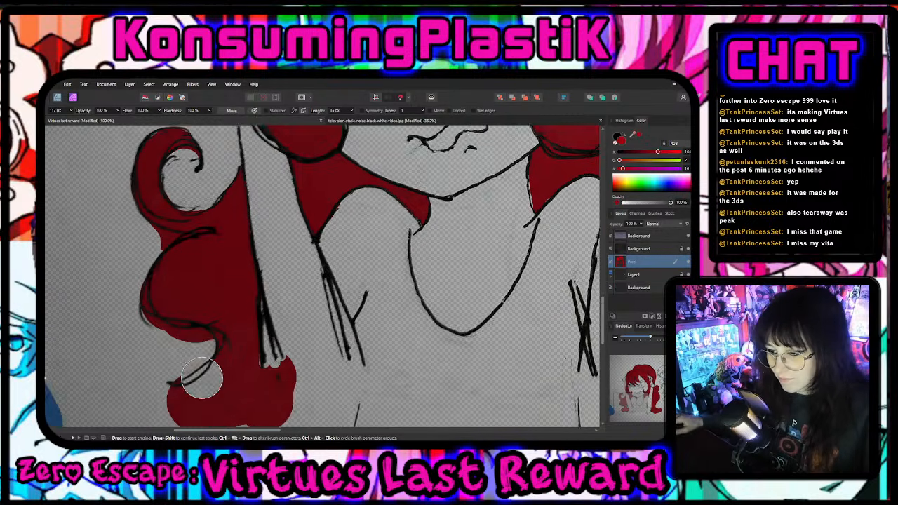
pyautogui.moveTo(124, 253)
pyautogui.mouseDown()
pyautogui.moveTo(117, 255)
pyautogui.moveTo(136, 297)
pyautogui.moveTo(197, 317)
pyautogui.mouseUp()
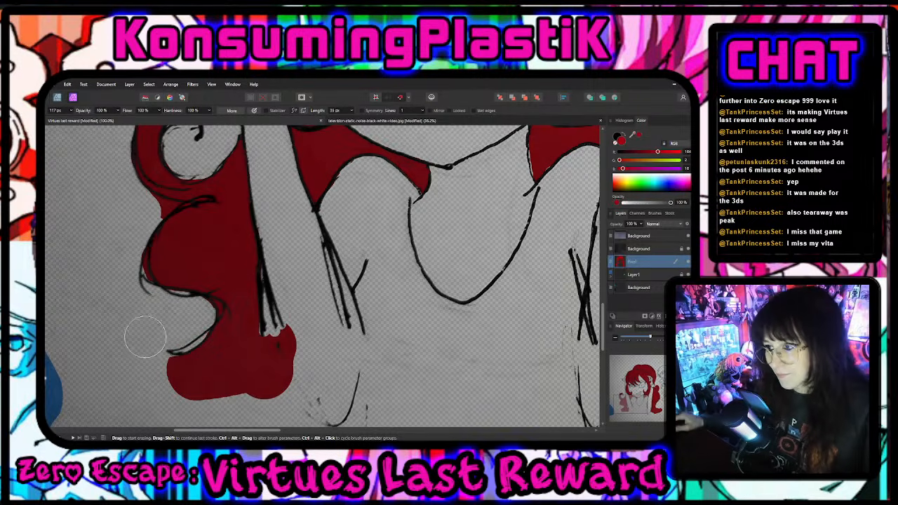
# - Erase the red spill at the lower end of the left ponytail where it runs over the elbow
pyautogui.scroll(2, 277, 383)
pyautogui.scroll(-3, 278, 380)
pyautogui.moveTo(290, 284); pyautogui.dragTo(297, 377)
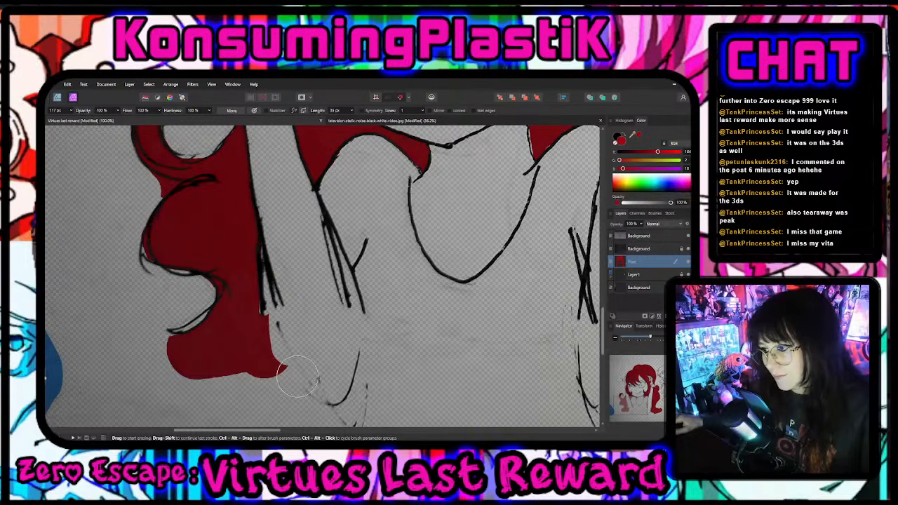
pyautogui.moveTo(281, 307); pyautogui.dragTo(297, 390)
# - Erase the red overspill around the outside of the right ponytail's curl beside the wristwatch
pyautogui.scroll(2, 295, 358)
pyautogui.scroll(4, 290, 337)
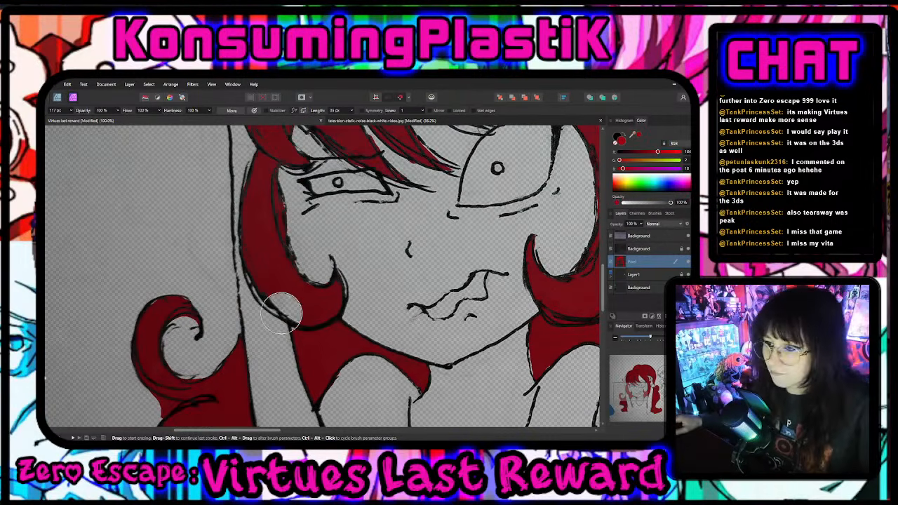
pyautogui.scroll(5, 293, 324)
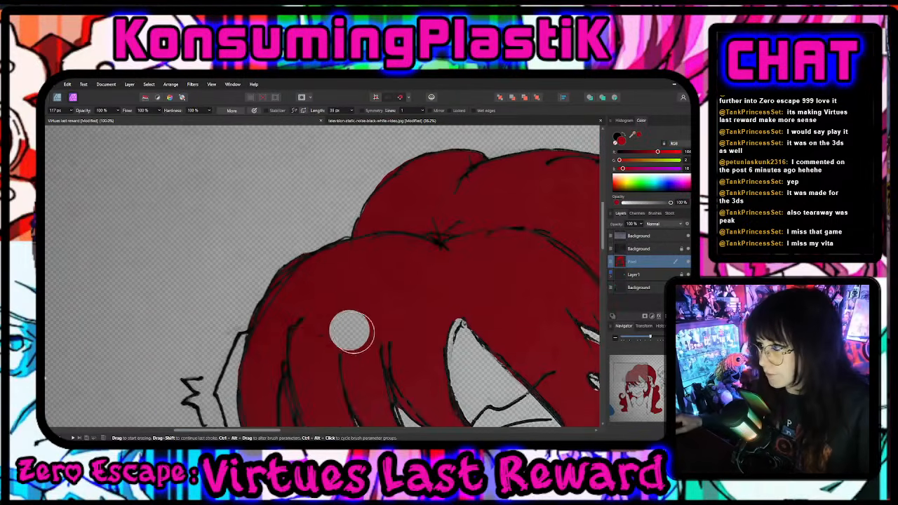
pyautogui.moveTo(246, 430)
pyautogui.mouseDown()
pyautogui.moveTo(323, 431)
pyautogui.moveTo(249, 430)
pyautogui.mouseUp()
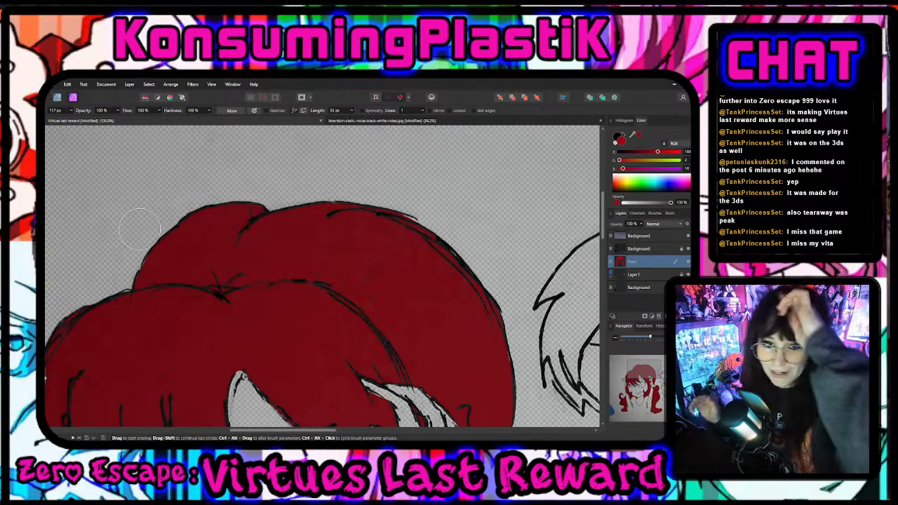
pyautogui.click(262, 234)
pyautogui.scroll(-10, 315, 258)
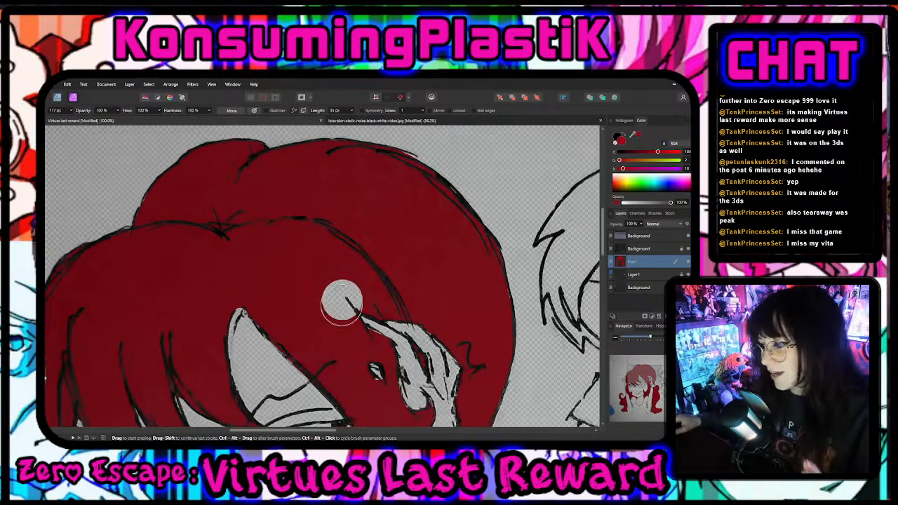
pyautogui.scroll(-3, 336, 364)
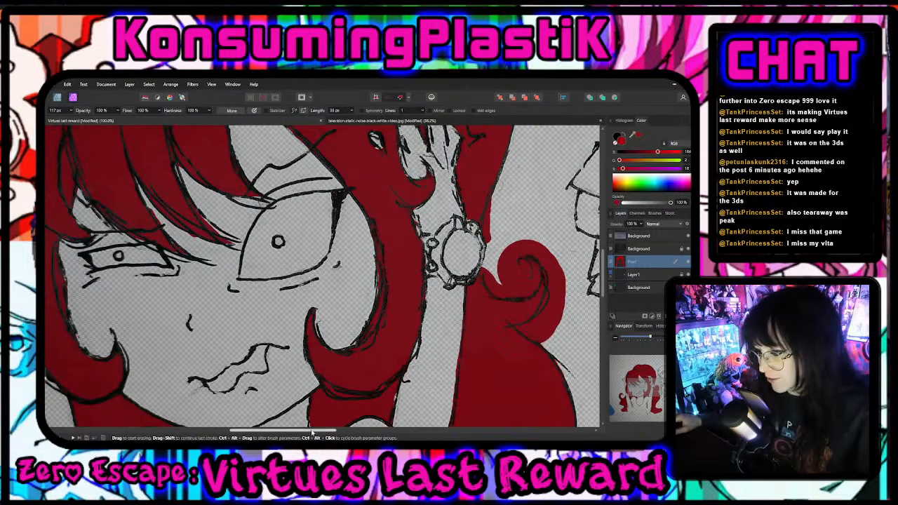
pyautogui.moveTo(311, 430)
pyautogui.mouseDown()
pyautogui.moveTo(281, 430)
pyautogui.moveTo(385, 430)
pyautogui.mouseUp()
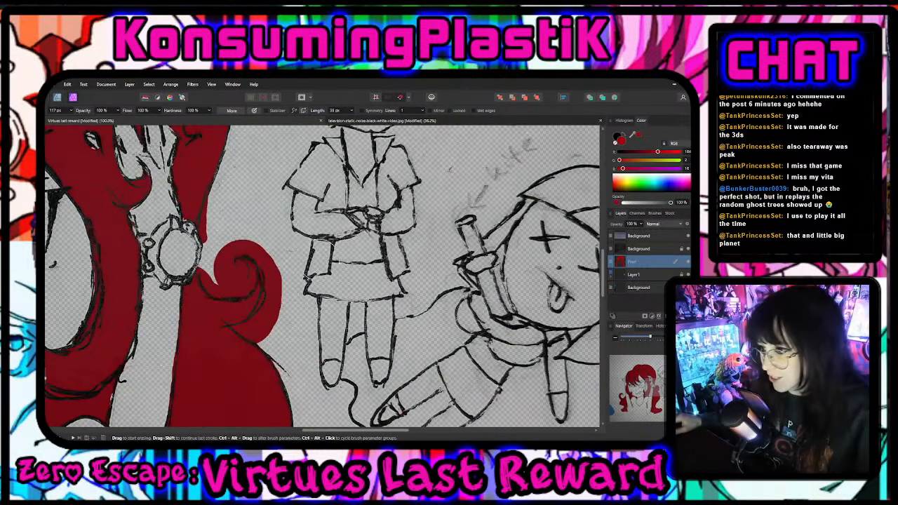
pyautogui.moveTo(254, 232)
pyautogui.mouseDown()
pyautogui.moveTo(268, 263)
pyautogui.moveTo(267, 326)
pyautogui.mouseUp()
pyautogui.moveTo(226, 240); pyautogui.dragTo(213, 243)
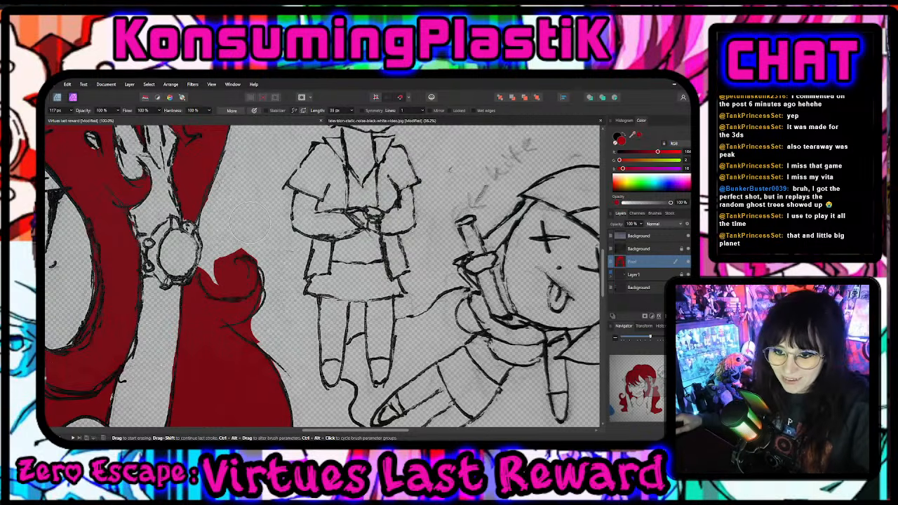
pyautogui.moveTo(239, 261)
pyautogui.mouseDown()
pyautogui.moveTo(228, 278)
pyautogui.moveTo(205, 258)
pyautogui.mouseUp()
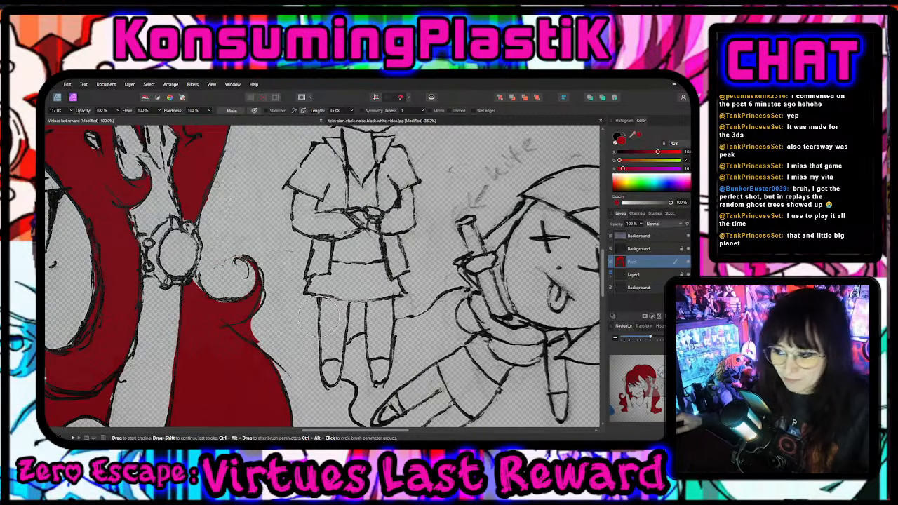
pyautogui.hotkey('ctrl', 'z')
pyautogui.hotkey('ctrl', 'z')
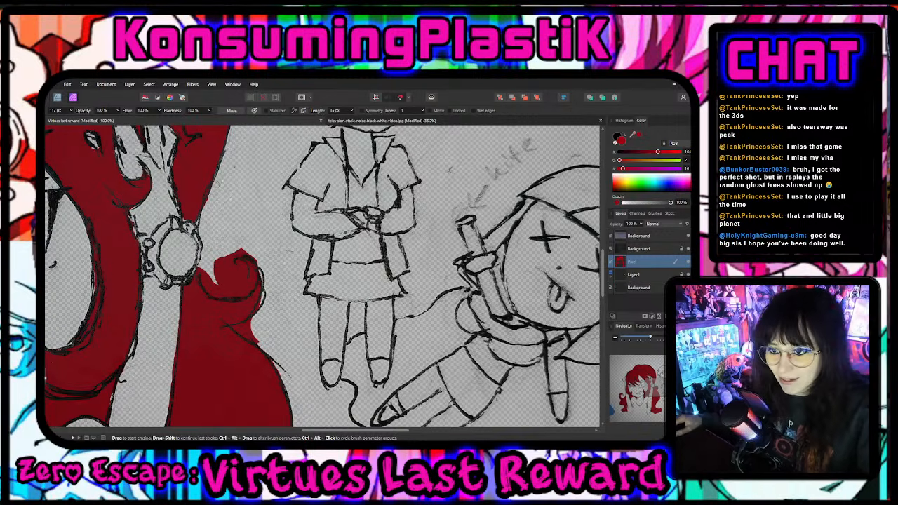
# - Repaint the red along the right curl's lower edge and erase the notch beneath it with a 38 px eraser
pyautogui.press('b')
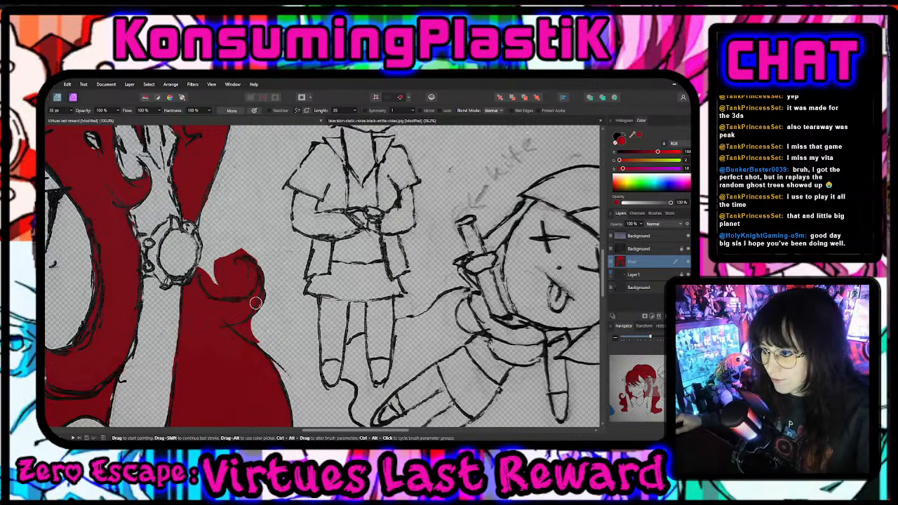
pyautogui.moveTo(250, 310); pyautogui.dragTo(266, 306)
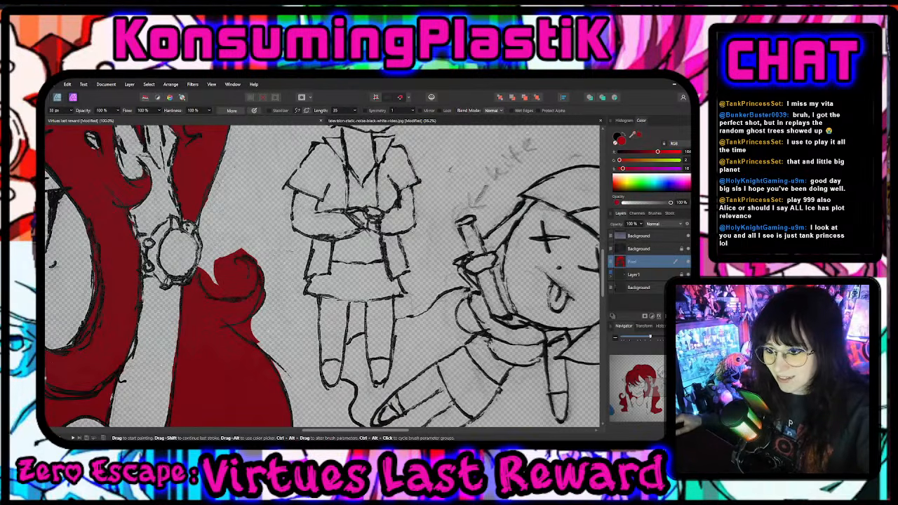
pyautogui.press('e')
pyautogui.moveTo(71, 111); pyautogui.dragTo(62, 118)
pyautogui.moveTo(261, 316); pyautogui.dragTo(246, 332)
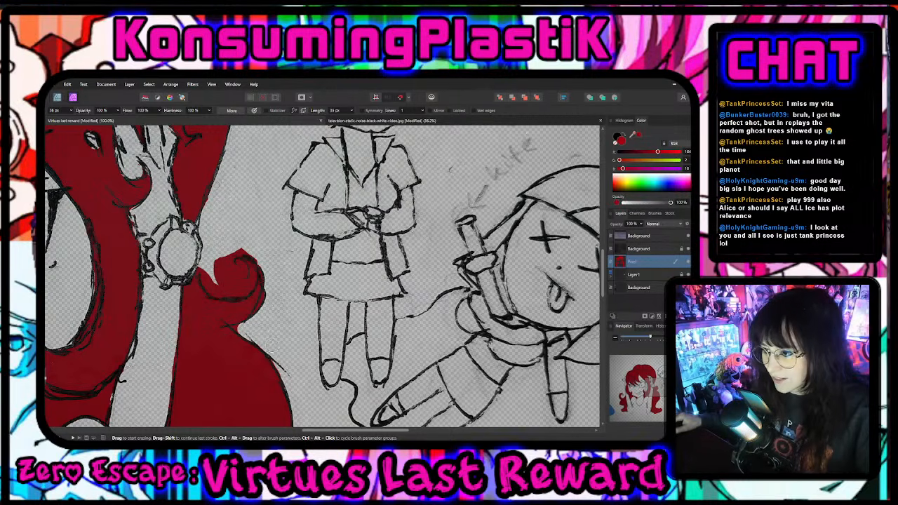
# - Erase the red inside the right curl and clean the notch beneath it with the eraser width set to 16 px
pyautogui.moveTo(242, 272)
pyautogui.mouseDown()
pyautogui.moveTo(223, 278)
pyautogui.moveTo(238, 267)
pyautogui.moveTo(251, 279)
pyautogui.moveTo(247, 291)
pyautogui.moveTo(225, 293)
pyautogui.moveTo(201, 274)
pyautogui.moveTo(219, 293)
pyautogui.moveTo(241, 279)
pyautogui.moveTo(225, 275)
pyautogui.moveTo(226, 257)
pyautogui.moveTo(243, 252)
pyautogui.moveTo(219, 263)
pyautogui.mouseUp()
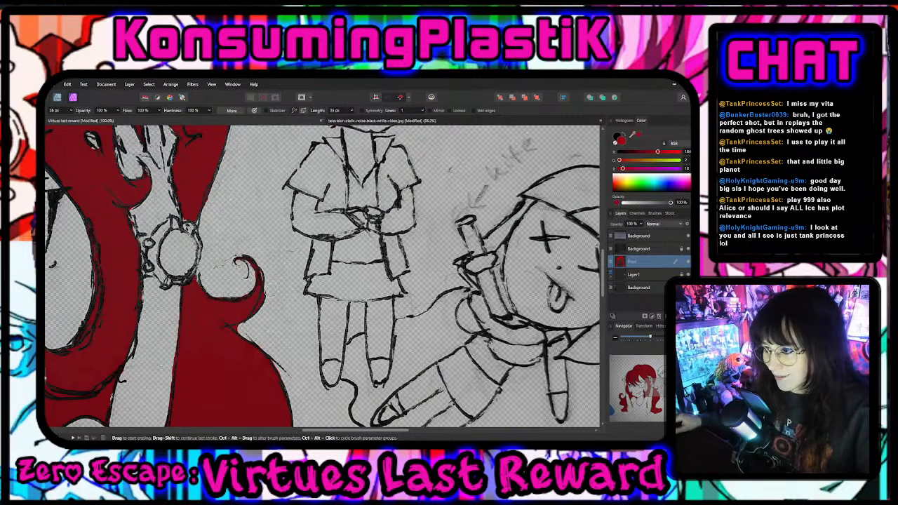
pyautogui.click(71, 110)
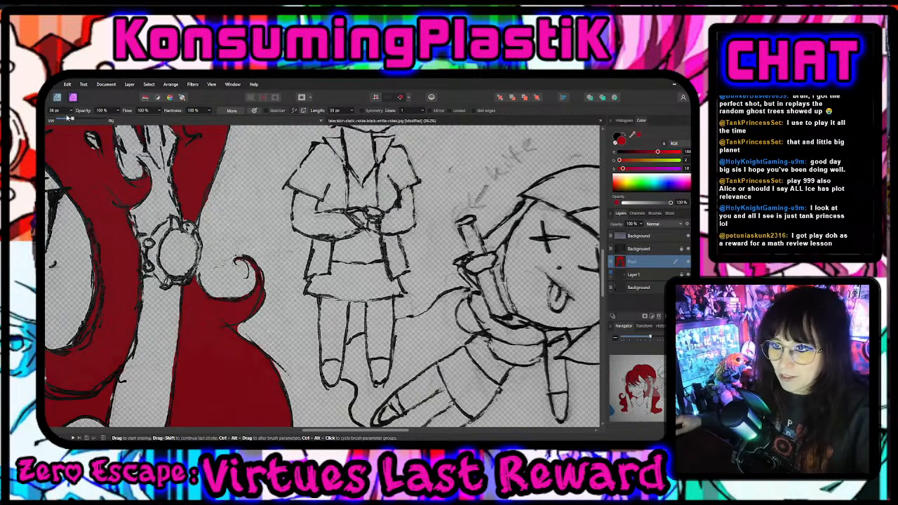
pyautogui.moveTo(74, 119); pyautogui.dragTo(64, 120)
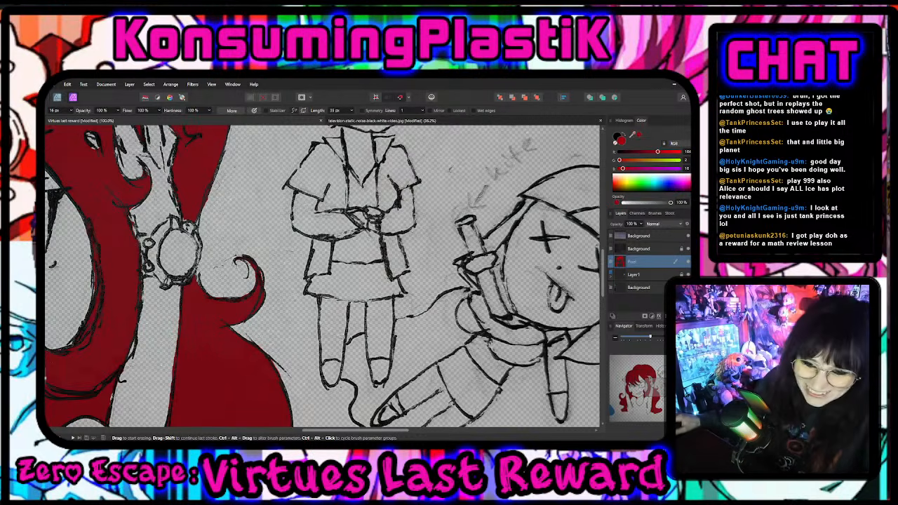
# - Examine the whole figure's coloured hair for remaining red overspill outside the line art
pyautogui.hotkey('ctrl', '-')
pyautogui.hotkey('ctrl', '-')
pyautogui.hotkey('ctrl', '-')
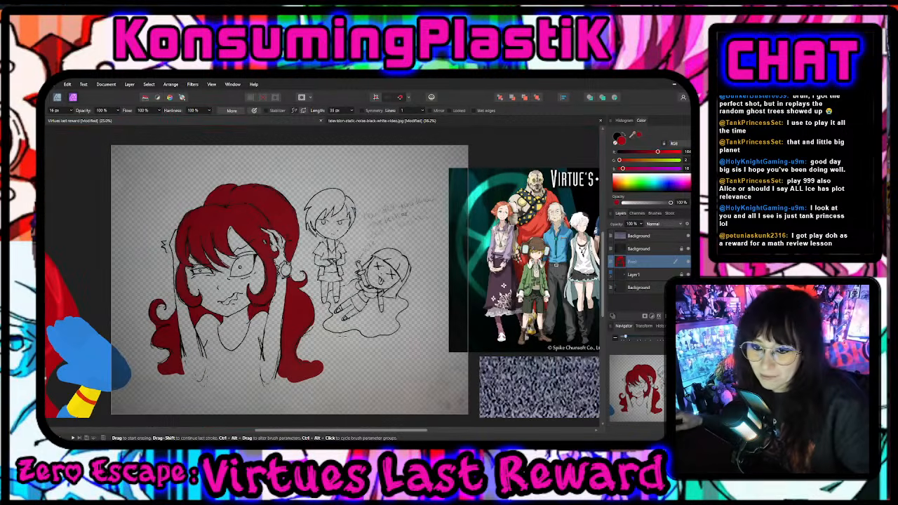
pyautogui.scroll(-1, 322, 274)
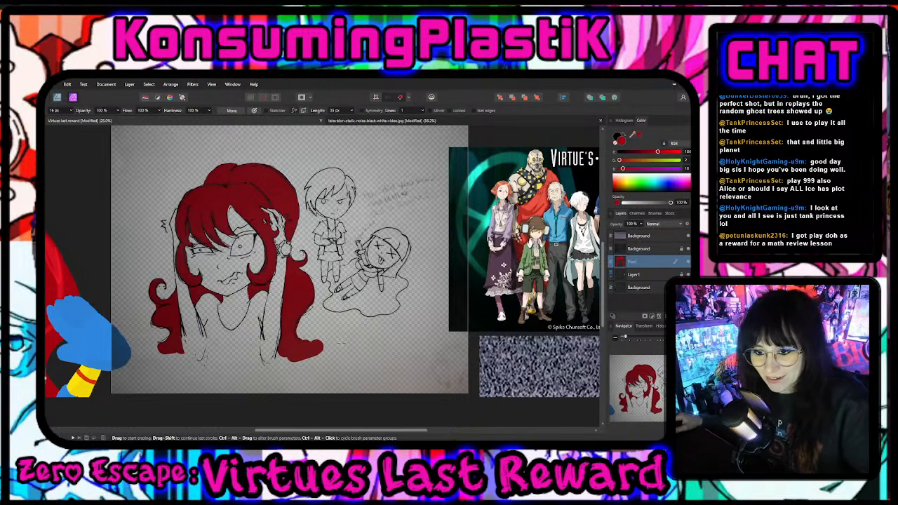
pyautogui.scroll(1, 322, 274)
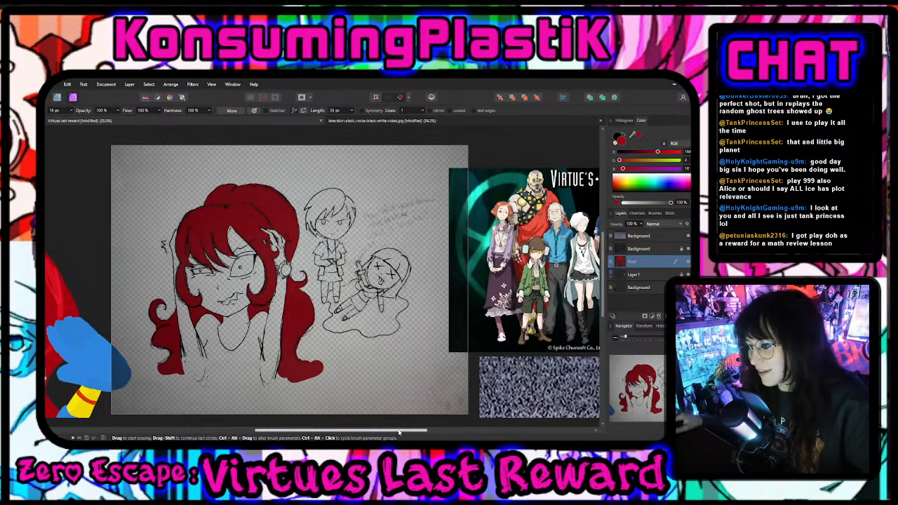
# - Erase the red overspill along the lower right ponytail's outer curve with the eraser width set to 42 px
pyautogui.moveTo(399, 431); pyautogui.dragTo(357, 431)
pyautogui.hotkey('ctrl', '+')
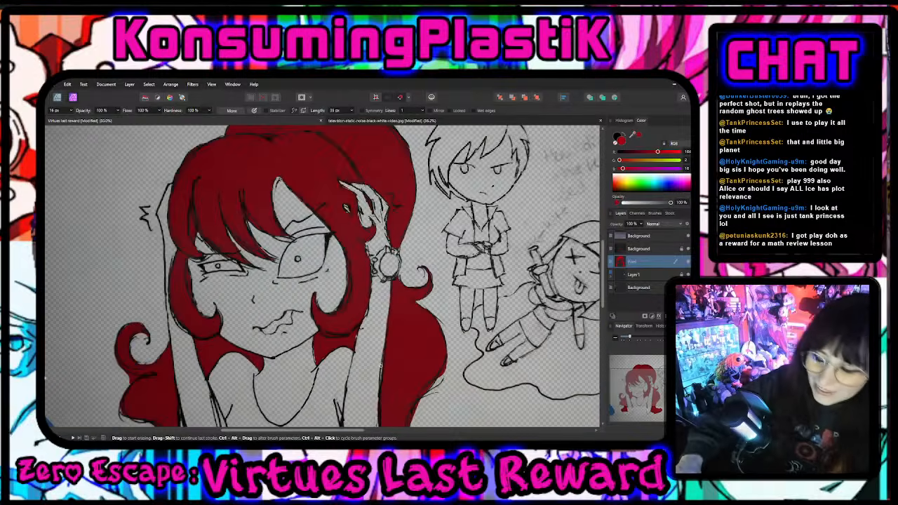
pyautogui.hotkey('ctrl', '+')
pyautogui.scroll(-5, 380, 364)
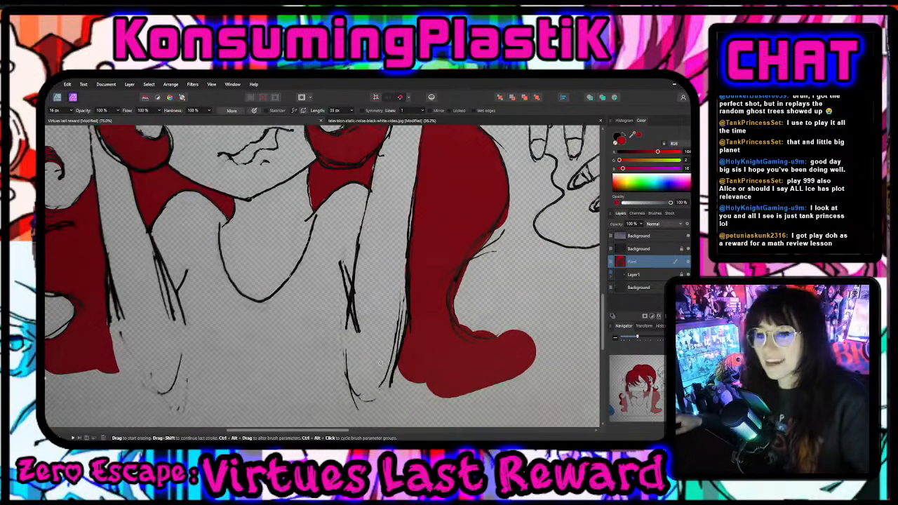
pyautogui.scroll(-3, 380, 363)
pyautogui.scroll(2, 380, 363)
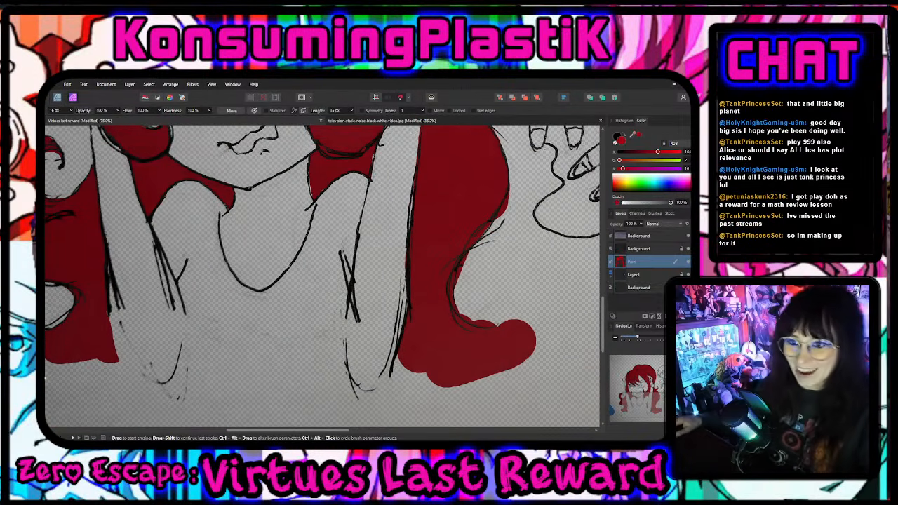
pyautogui.click(71, 110)
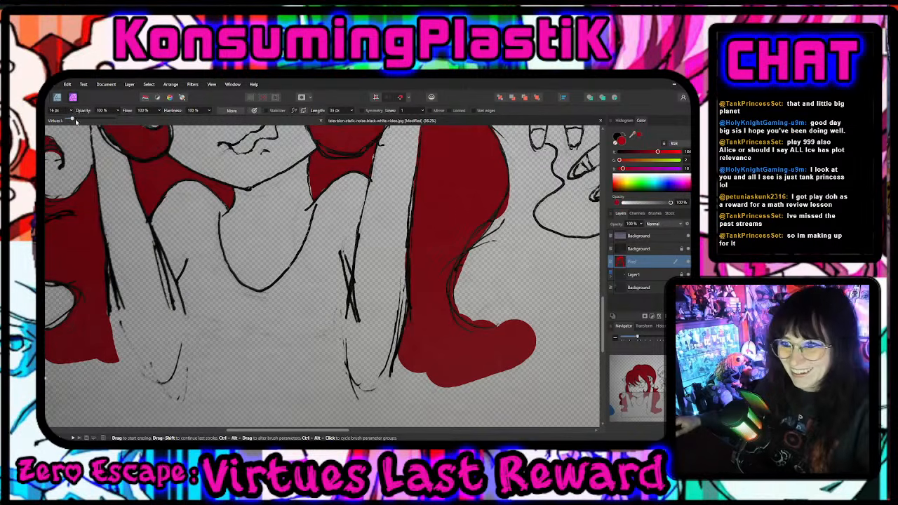
pyautogui.moveTo(73, 118); pyautogui.dragTo(76, 118)
pyautogui.click(511, 358)
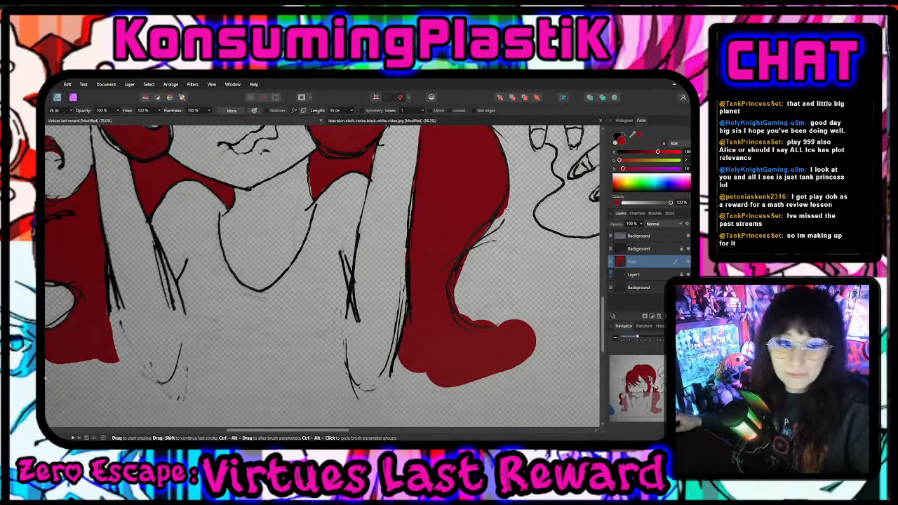
pyautogui.click(71, 110)
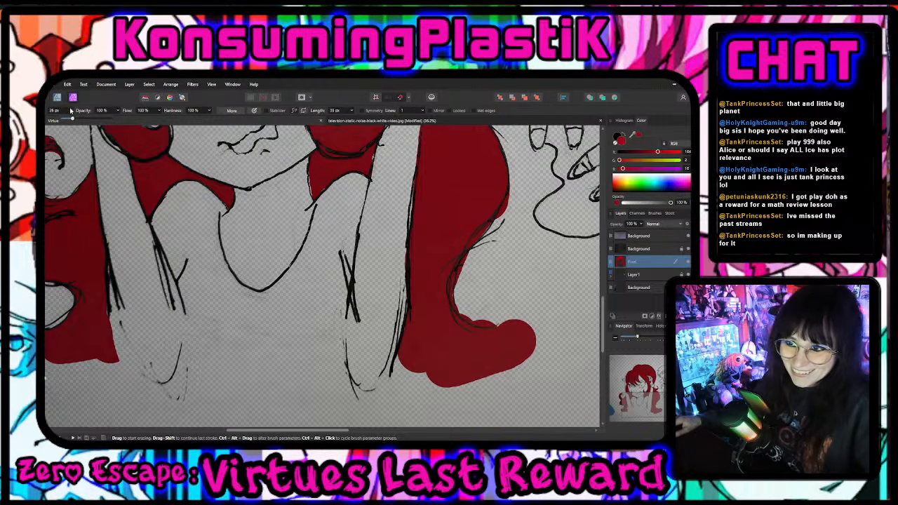
pyautogui.moveTo(76, 119); pyautogui.dragTo(79, 120)
pyautogui.moveTo(506, 173)
pyautogui.mouseDown()
pyautogui.moveTo(510, 200)
pyautogui.moveTo(463, 267)
pyautogui.moveTo(454, 298)
pyautogui.moveTo(468, 320)
pyautogui.moveTo(491, 320)
pyautogui.mouseUp()
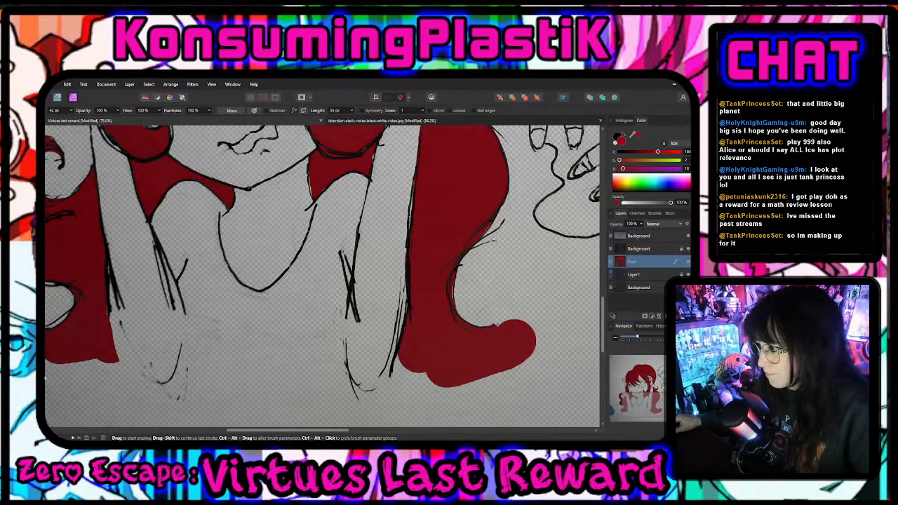
# - Trim the lumpy underside of the right ponytail's tip into a smooth curve with the eraser
pyautogui.moveTo(535, 347)
pyautogui.mouseDown()
pyautogui.moveTo(505, 371)
pyautogui.moveTo(457, 381)
pyautogui.moveTo(399, 365)
pyautogui.moveTo(478, 384)
pyautogui.moveTo(402, 369)
pyautogui.mouseUp()
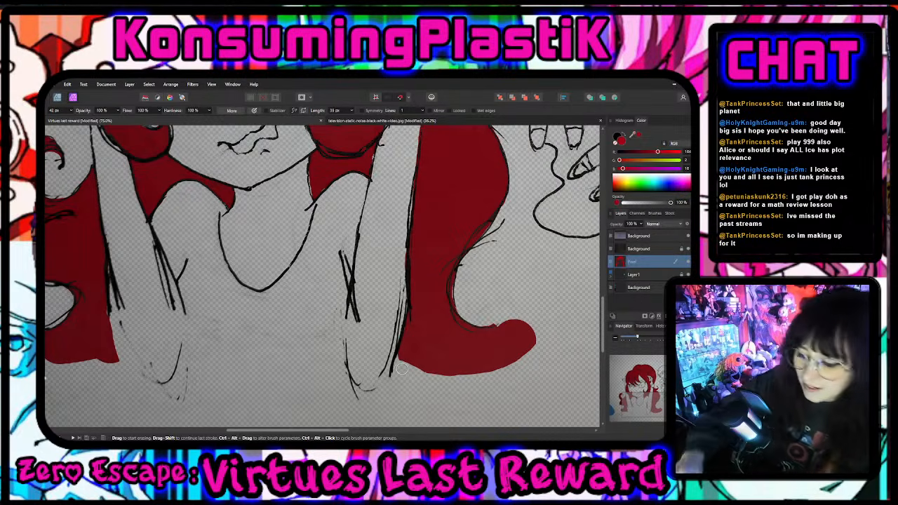
pyautogui.hotkey('ctrl', '-')
pyautogui.hotkey('ctrl', '-')
pyautogui.hotkey('ctrl', '-')
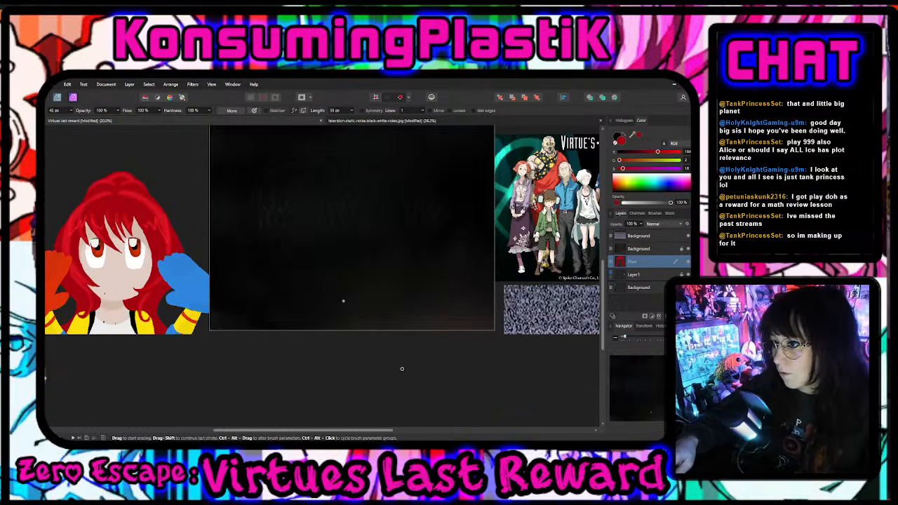
# - Erase the red from the narrow gap between the fringe strands above the smaller eye with a 24 px eraser
pyautogui.hotkey('ctrl', '+')
pyautogui.hotkey('ctrl', '+')
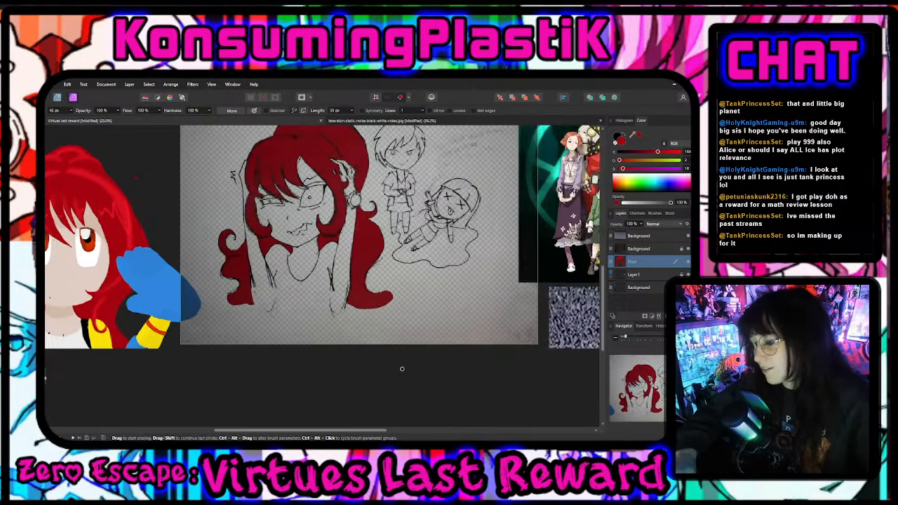
pyautogui.scroll(3, 401, 369)
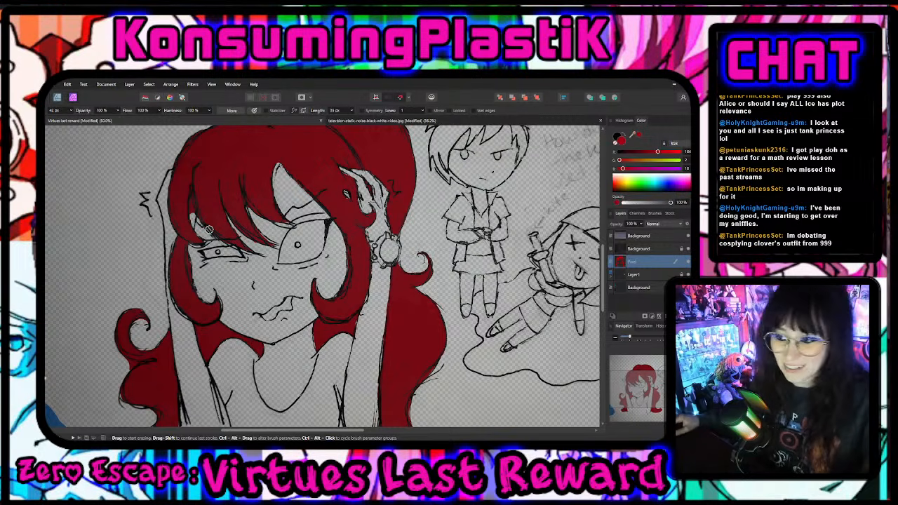
pyautogui.hotkey('ctrl', '1')
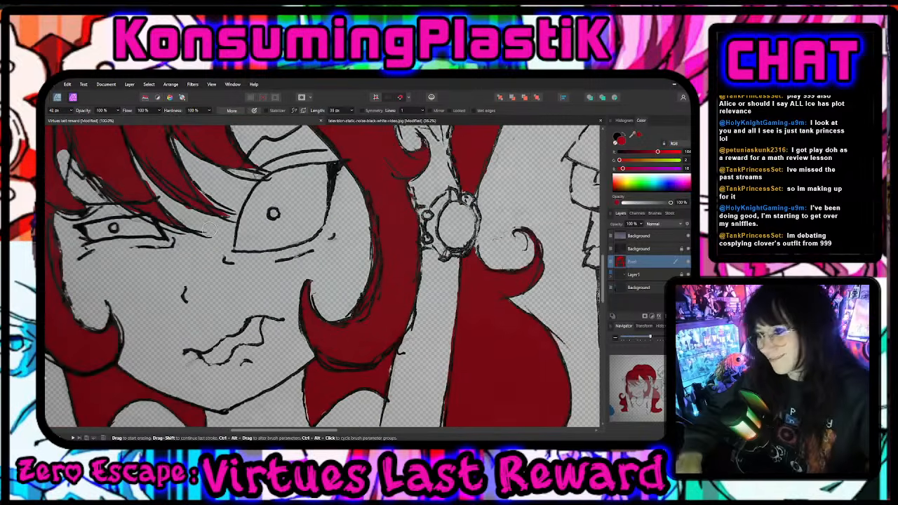
pyautogui.scroll(3, 209, 229)
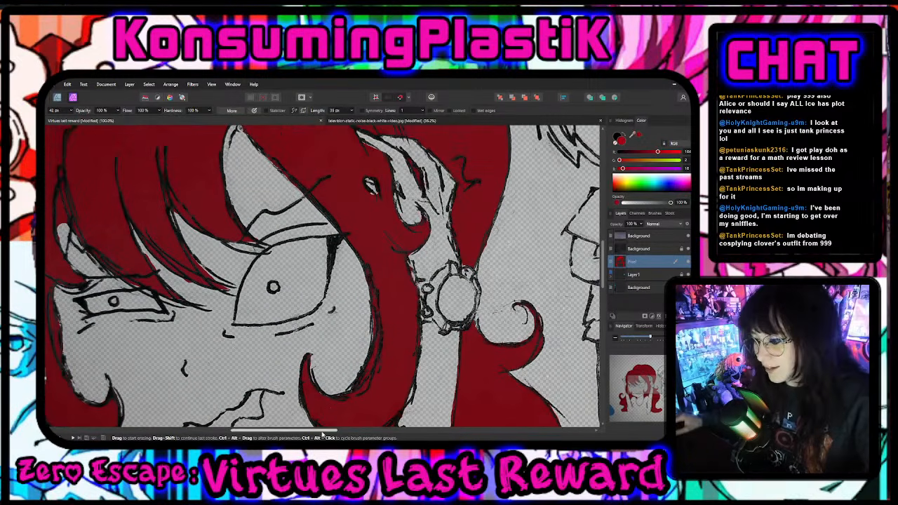
pyautogui.hscroll(-5, 265, 400)
pyautogui.click(71, 111)
pyautogui.moveTo(70, 119); pyautogui.dragTo(66, 120)
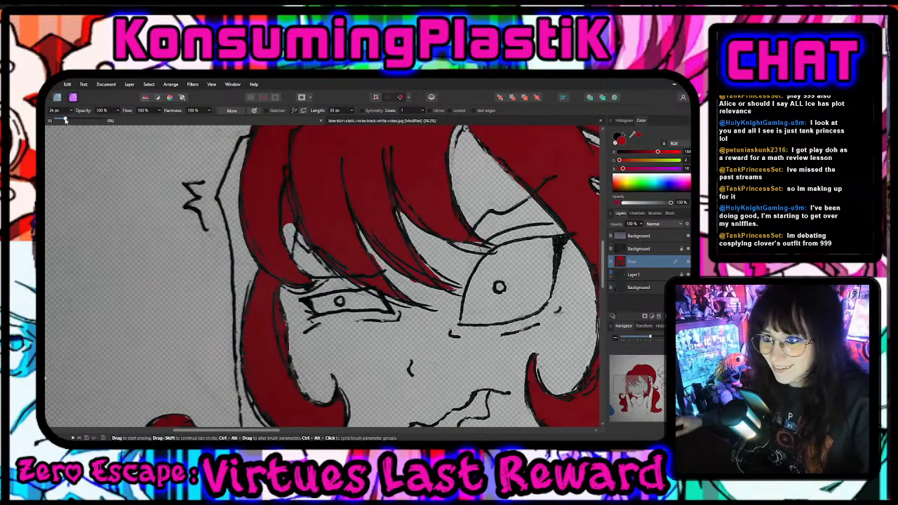
pyautogui.moveTo(296, 246); pyautogui.dragTo(287, 200)
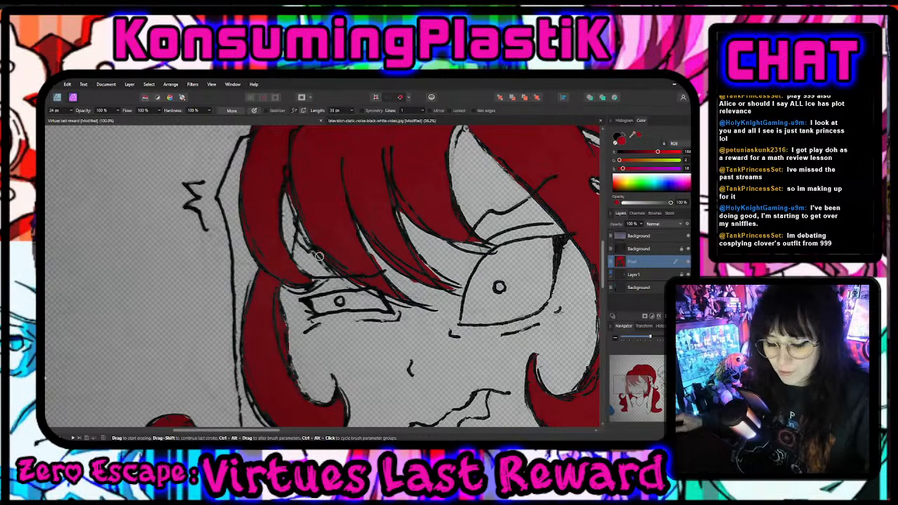
# - Examine the fringe, face and both ponytails for remaining red overspill or unfilled gaps
pyautogui.scroll(-4, 428, 275)
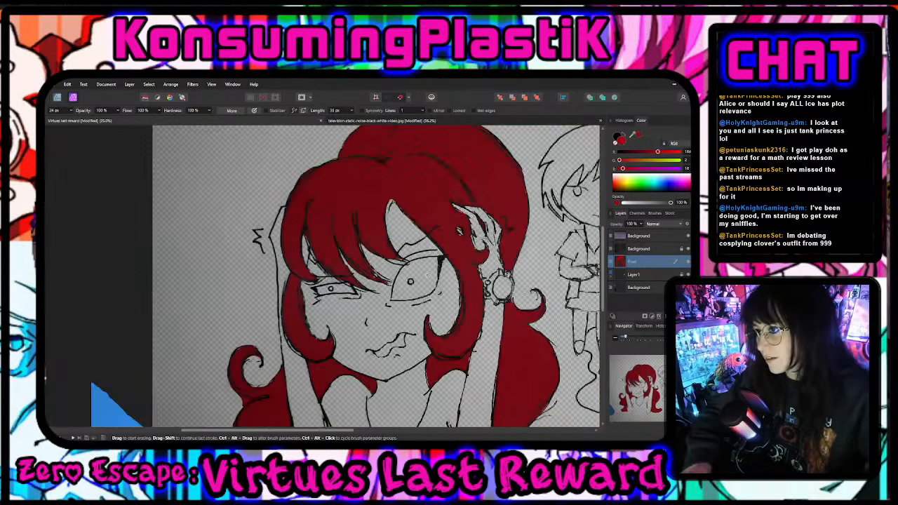
pyautogui.scroll(4, 424, 303)
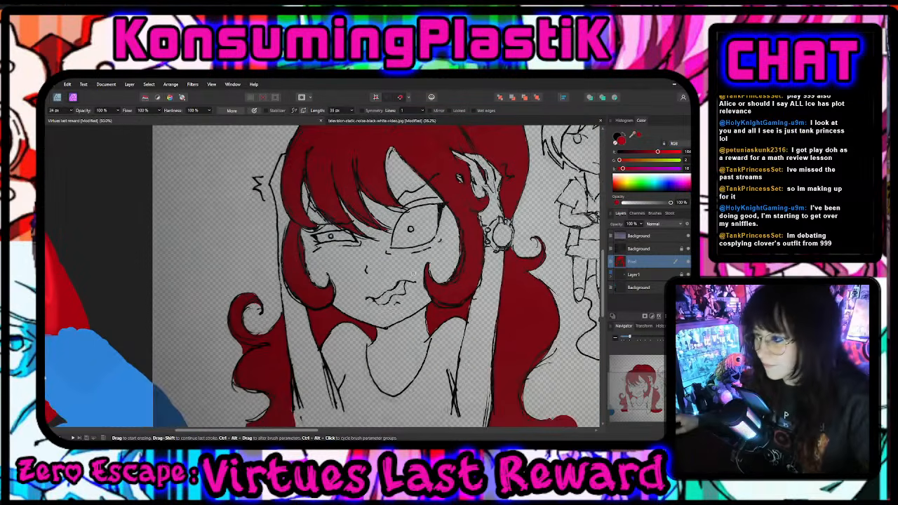
pyautogui.moveTo(259, 430)
pyautogui.mouseDown()
pyautogui.moveTo(304, 430)
pyautogui.moveTo(294, 430)
pyautogui.mouseUp()
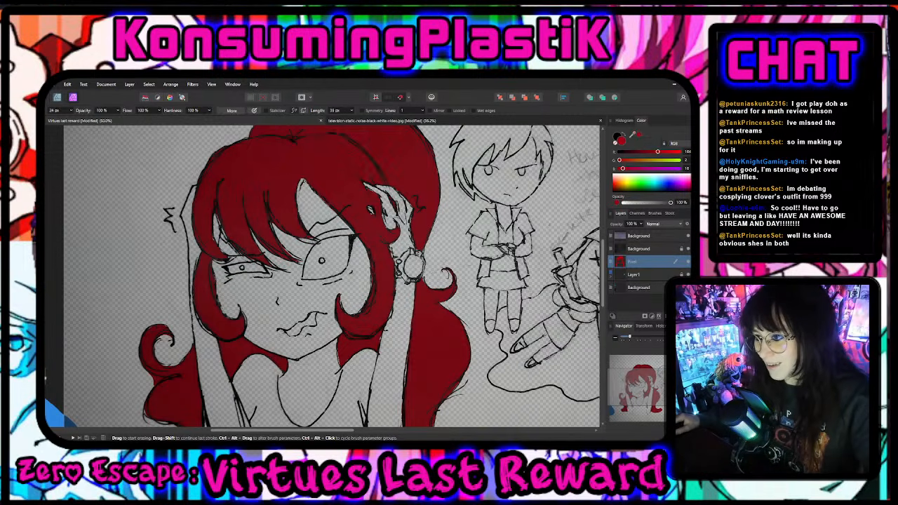
pyautogui.scroll(2, 308, 253)
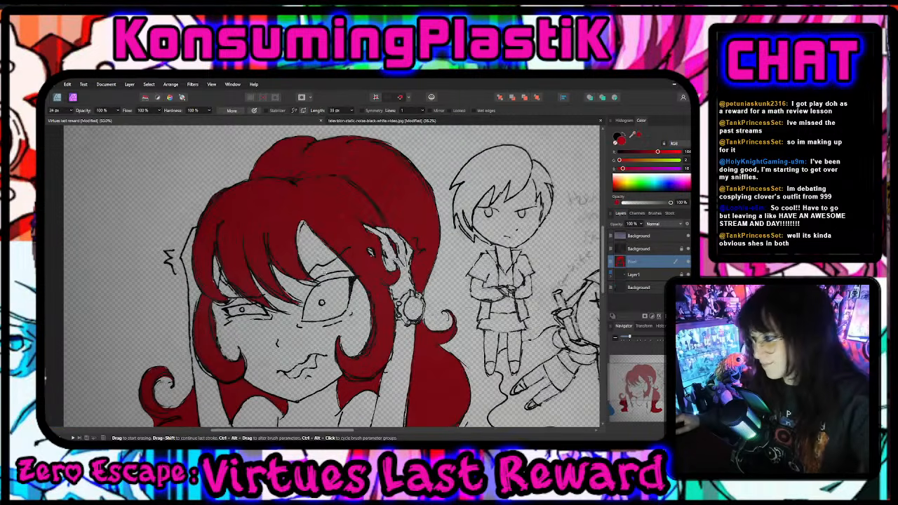
pyautogui.scroll(-6, 324, 273)
pyautogui.scroll(2, 337, 259)
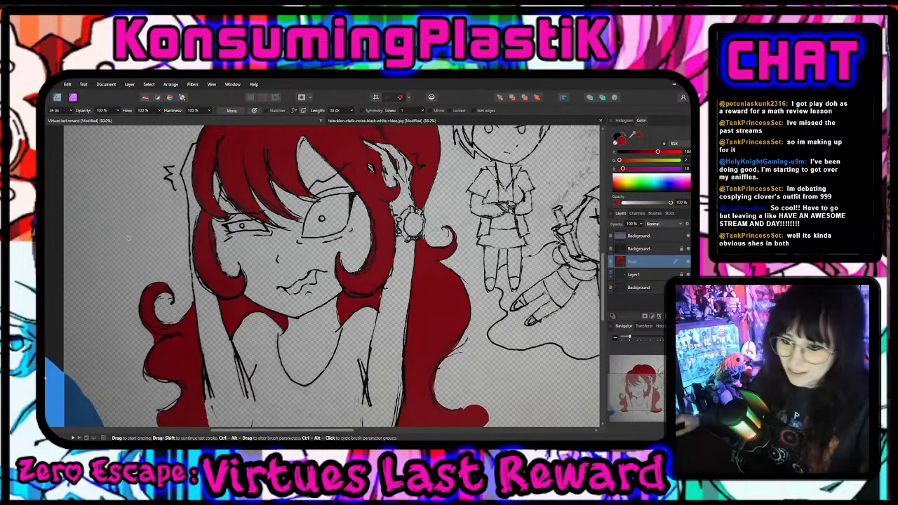
pyautogui.press('b')
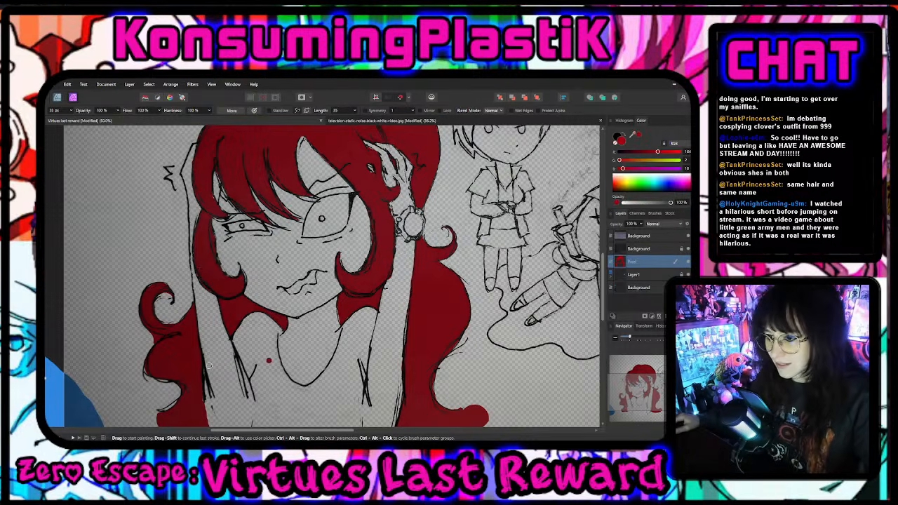
pyautogui.press('e')
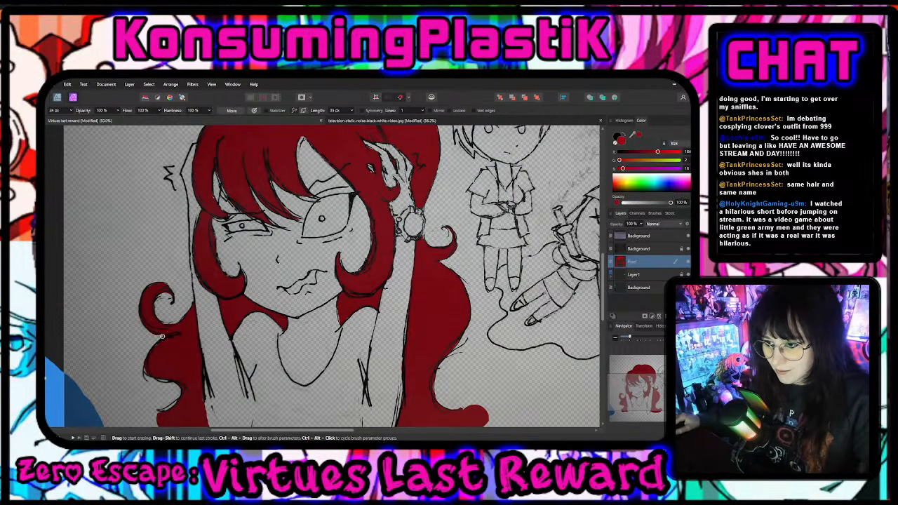
pyautogui.scroll(1, 140, 327)
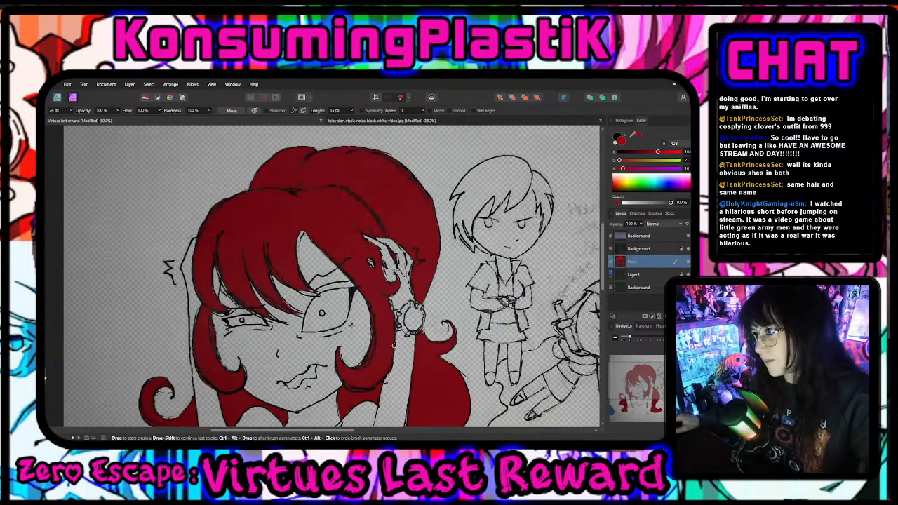
pyautogui.scroll(-3, 395, 346)
pyautogui.scroll(-2, 393, 344)
pyautogui.scroll(4, 421, 347)
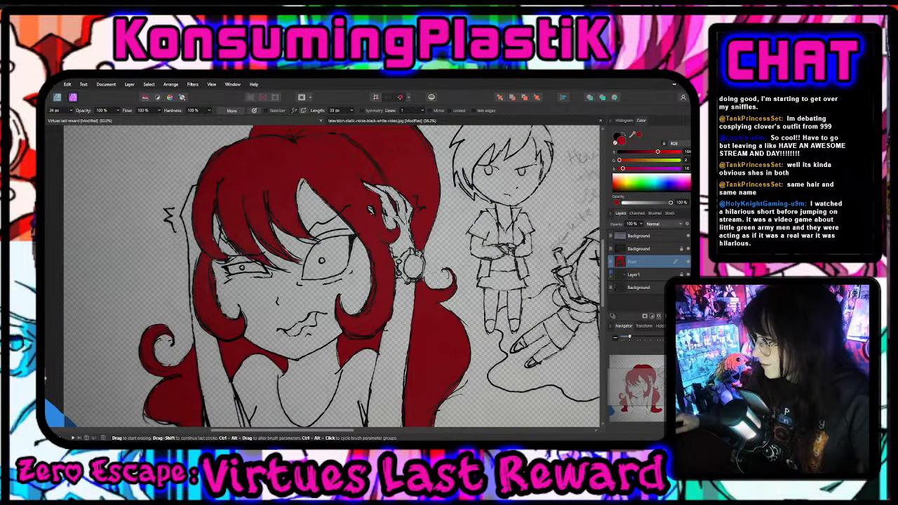
# - Add a new pixel layer and place it directly above the red hair layer
pyautogui.hotkey('ctrl', 'shift', 'n')
pyautogui.moveTo(635, 263); pyautogui.dragTo(635, 282)
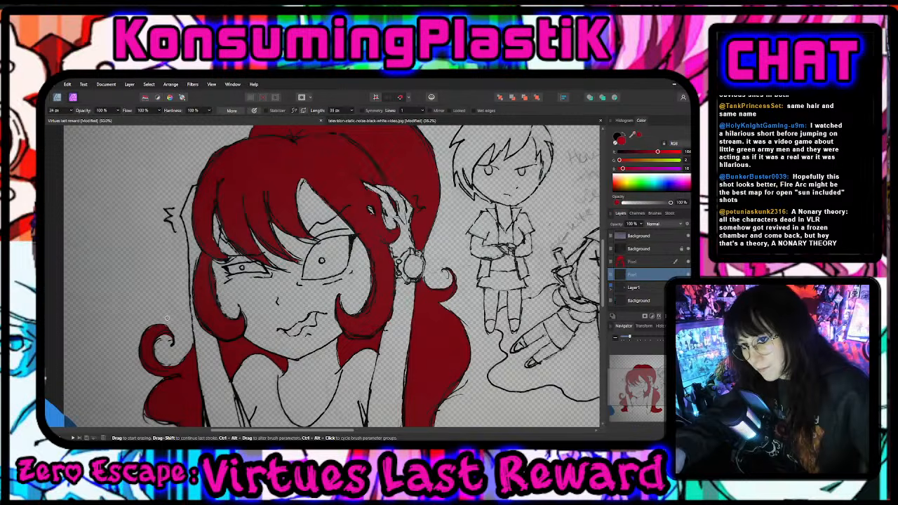
pyautogui.hotkey('ctrl', '-')
pyautogui.hotkey('ctrl', '-')
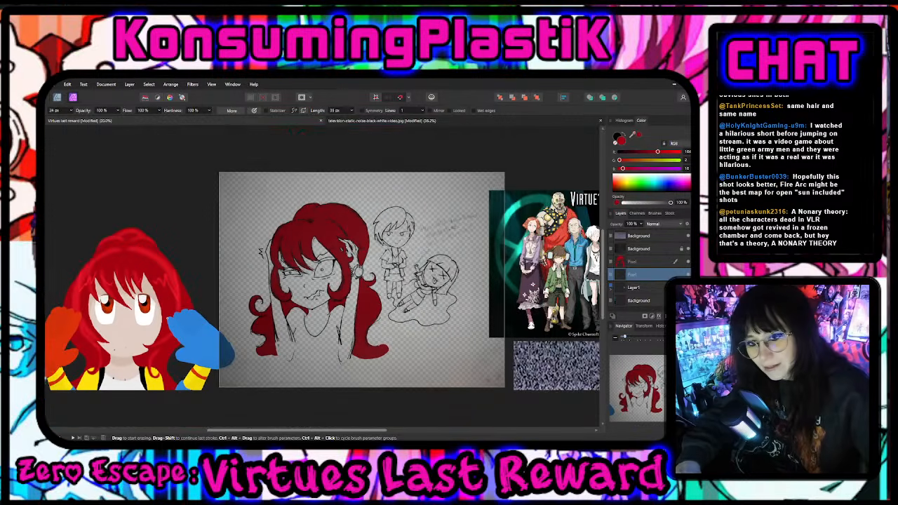
pyautogui.hotkey('ctrl', '+')
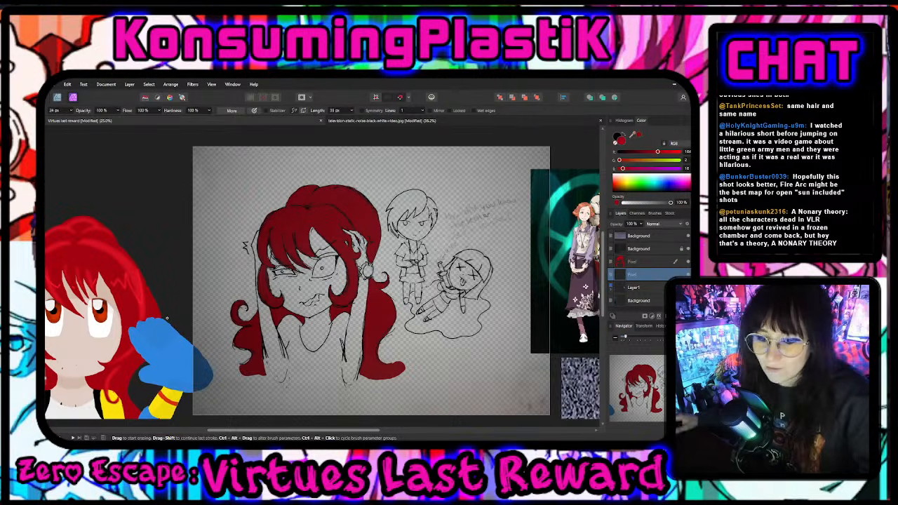
pyautogui.scroll(-1, 156, 329)
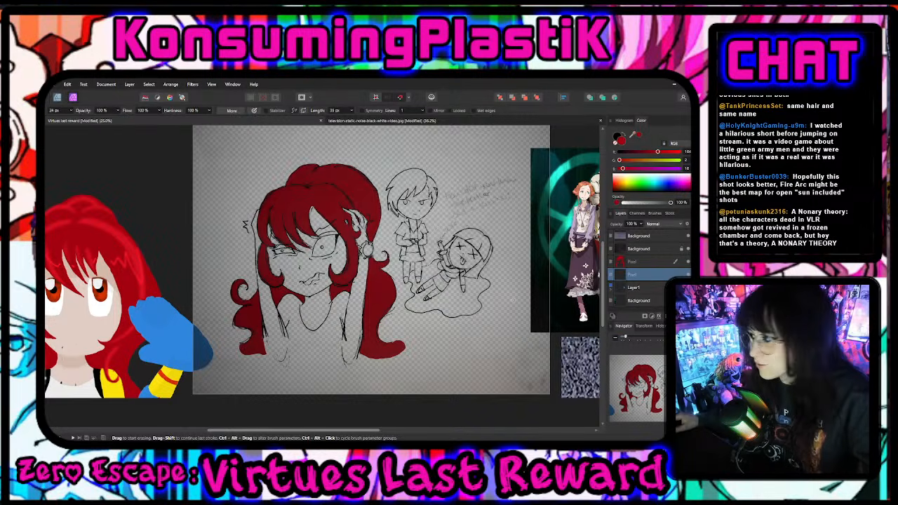
pyautogui.moveTo(656, 263); pyautogui.dragTo(656, 279)
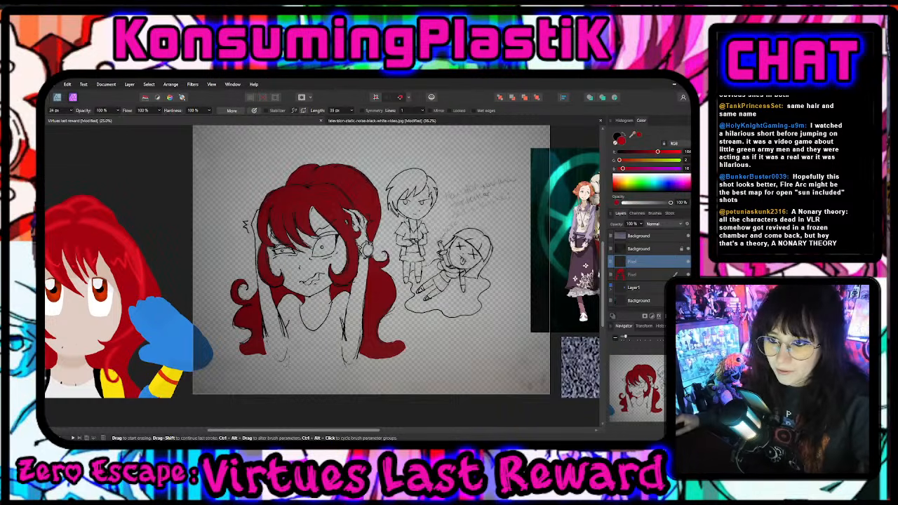
# - Sample the brighter red from the gloved reference character's hair and ready the Paint Brush at the large character's crown
pyautogui.press('i')
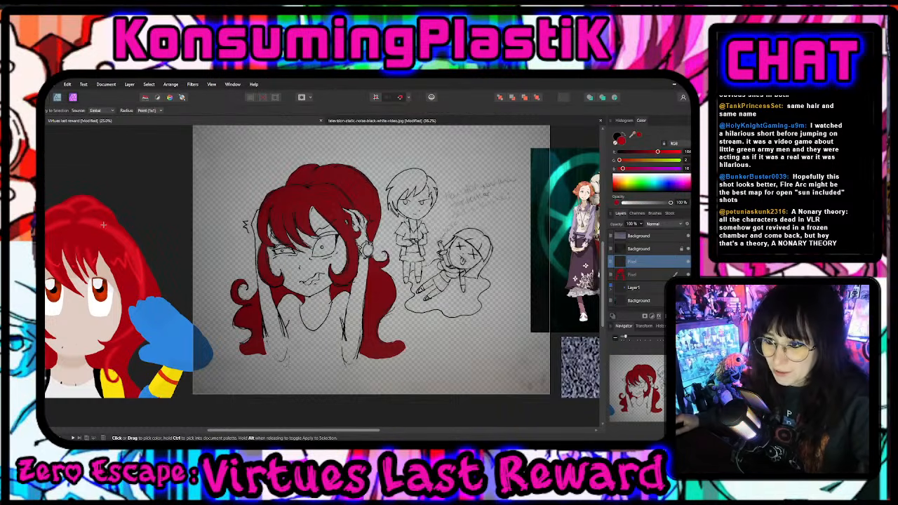
pyautogui.click(104, 225)
pyautogui.press('b')
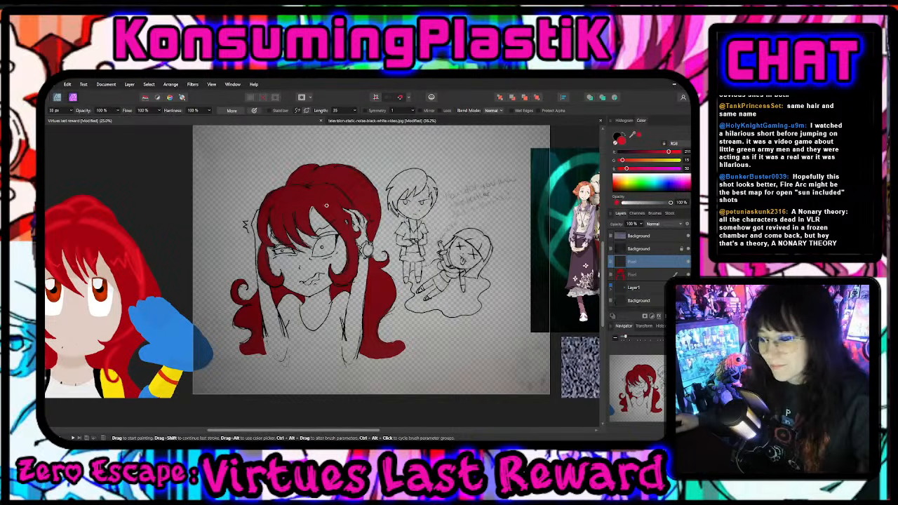
pyautogui.scroll(4, 315, 207)
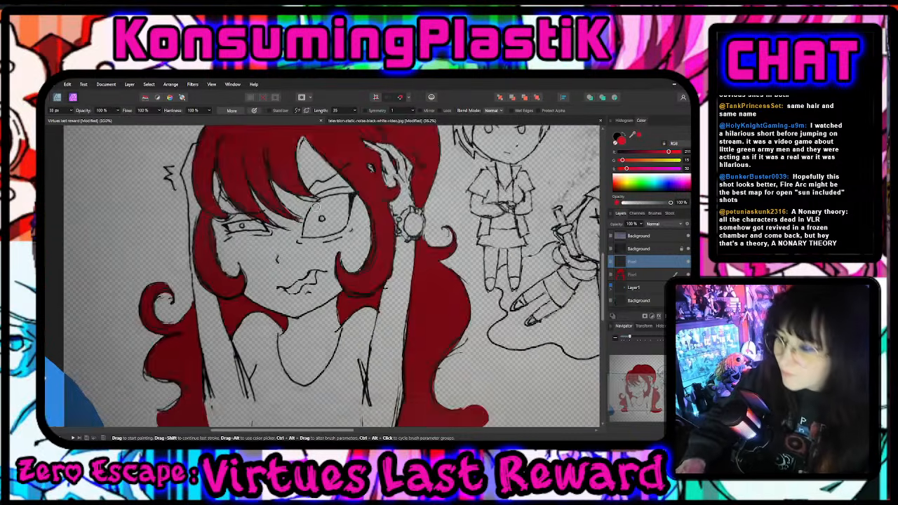
pyautogui.scroll(-4, 315, 207)
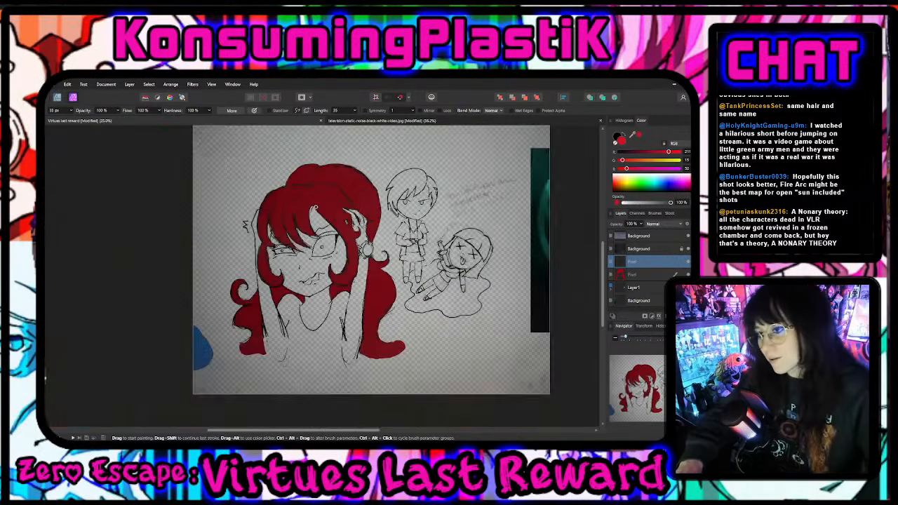
pyautogui.scroll(4, 315, 207)
pyautogui.scroll(-1, 315, 206)
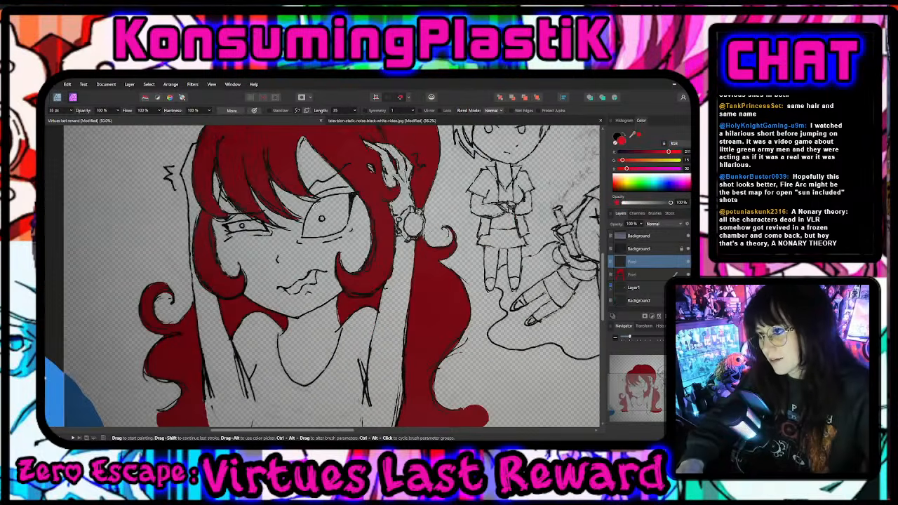
pyautogui.scroll(5, 315, 207)
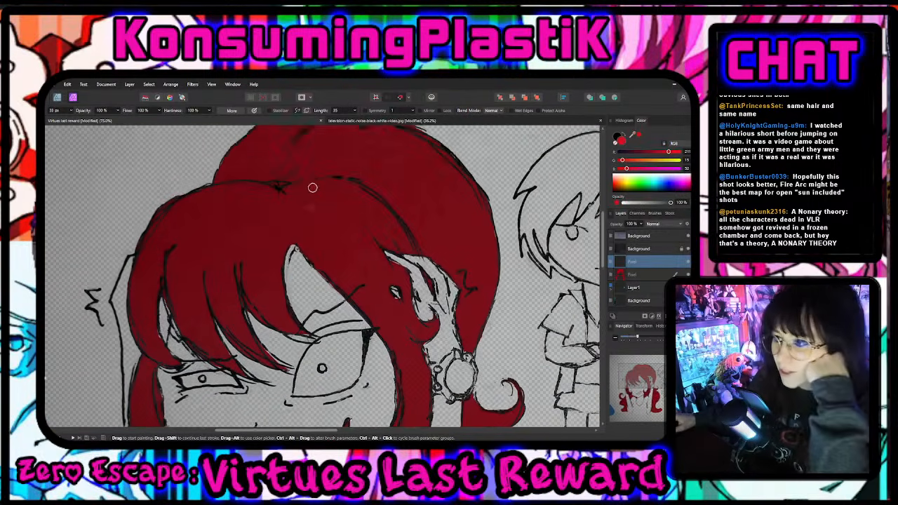
# - Paint a brighter red highlight across the large character's crown on the smaller-eye side of the parting with a 57 px brush
pyautogui.click(71, 110)
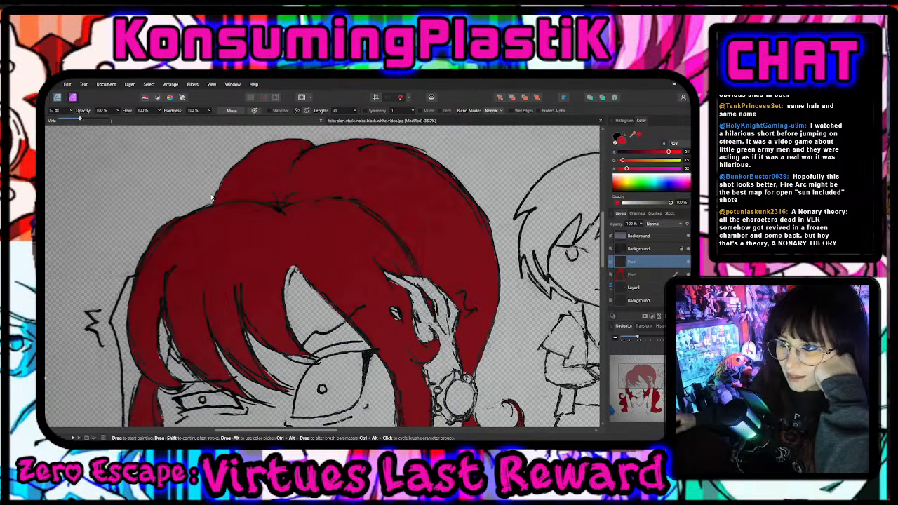
pyautogui.click(248, 216)
pyautogui.moveTo(265, 221)
pyautogui.mouseDown()
pyautogui.moveTo(213, 222)
pyautogui.moveTo(159, 253)
pyautogui.moveTo(186, 238)
pyautogui.moveTo(270, 228)
pyautogui.moveTo(196, 236)
pyautogui.moveTo(270, 220)
pyautogui.moveTo(215, 218)
pyautogui.mouseUp()
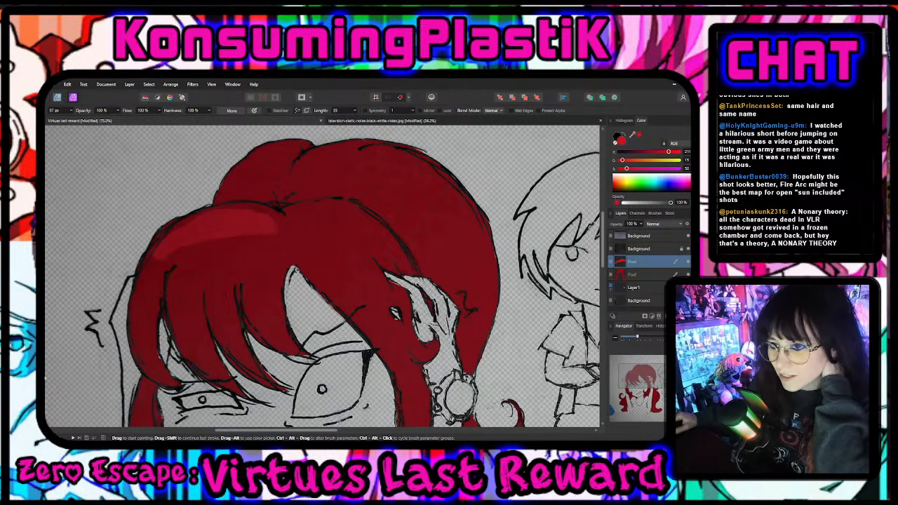
# - Trim the lower edge of the crown highlight with the eraser enlarged to 168 px
pyautogui.press('e')
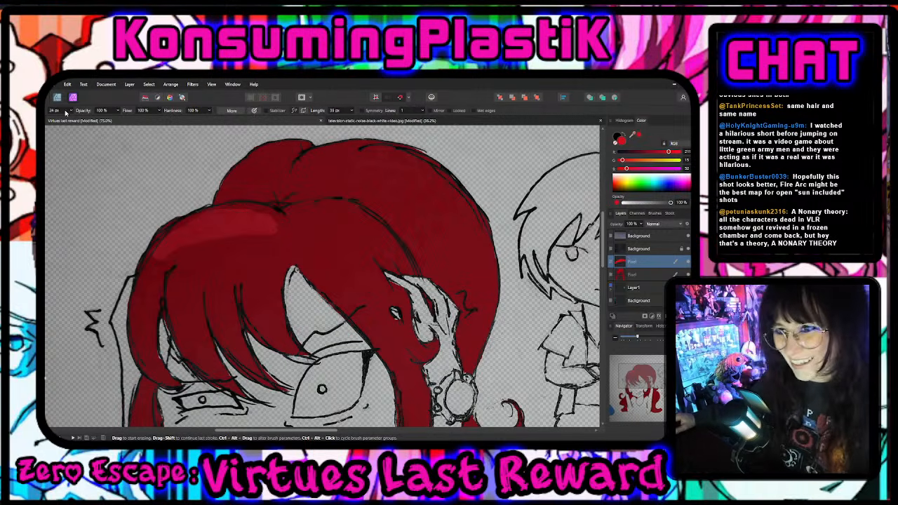
pyautogui.click(66, 111)
pyautogui.click(72, 111)
pyautogui.moveTo(73, 118); pyautogui.dragTo(68, 119)
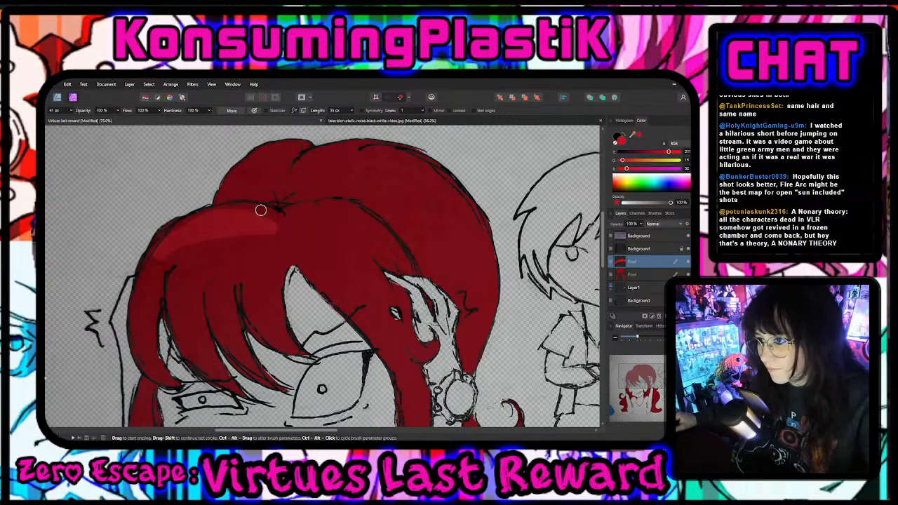
pyautogui.click(72, 111)
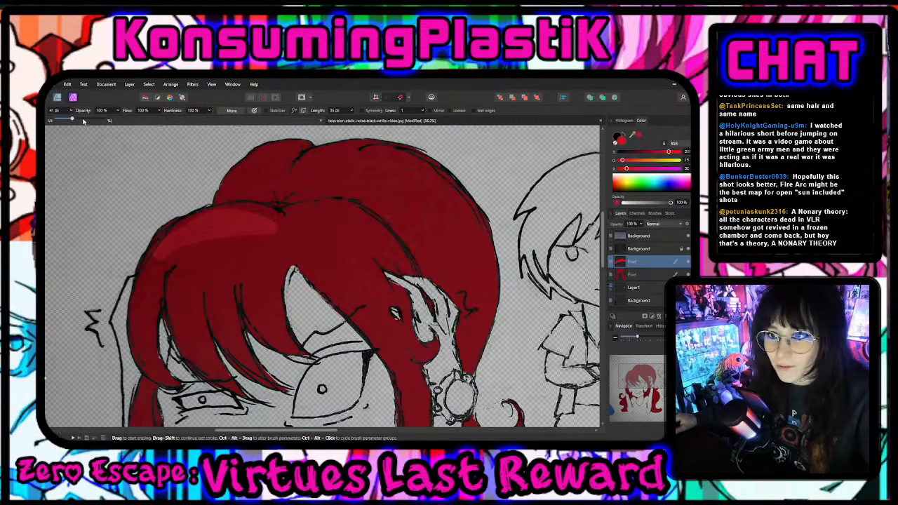
pyautogui.click(82, 118)
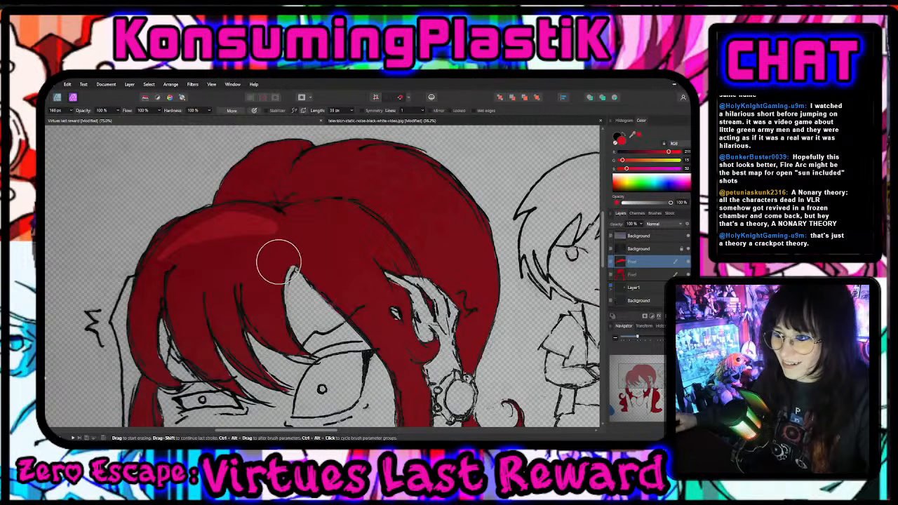
# - Paint brighter red highlights along the tops of both hair masses behind the fringe and taper them with the eraser
pyautogui.press('b')
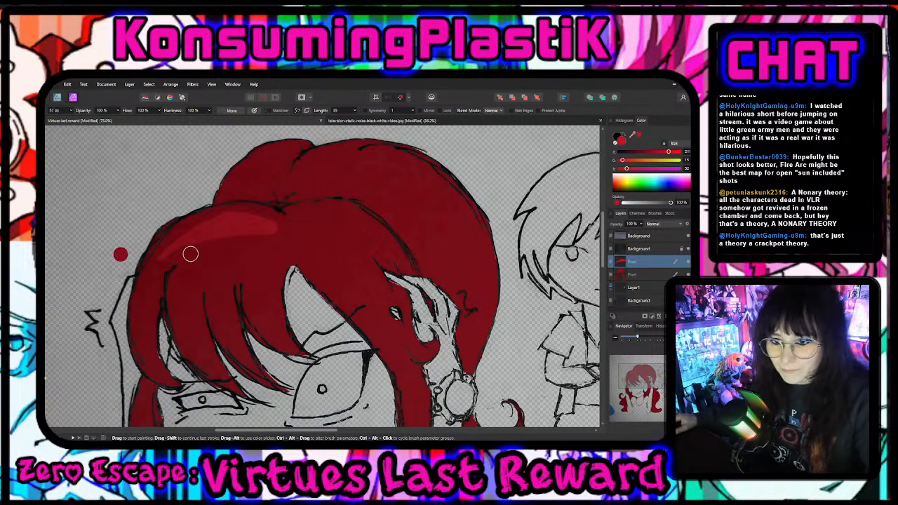
pyautogui.scroll(-3, 324, 270)
pyautogui.scroll(-2, 327, 272)
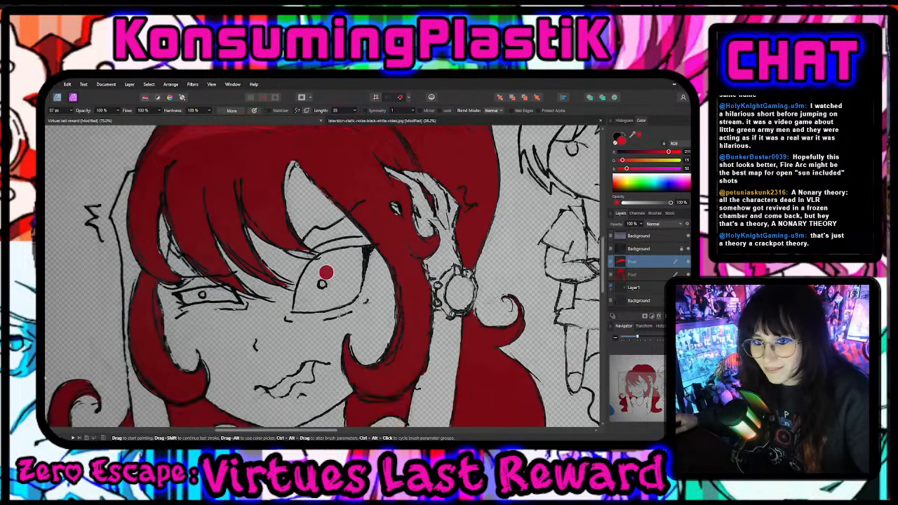
pyautogui.scroll(2, 326, 272)
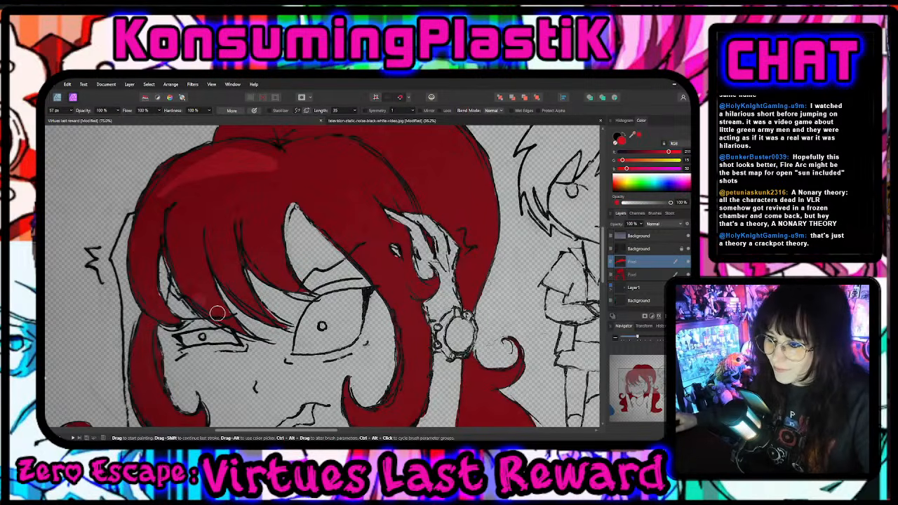
pyautogui.scroll(2, 225, 313)
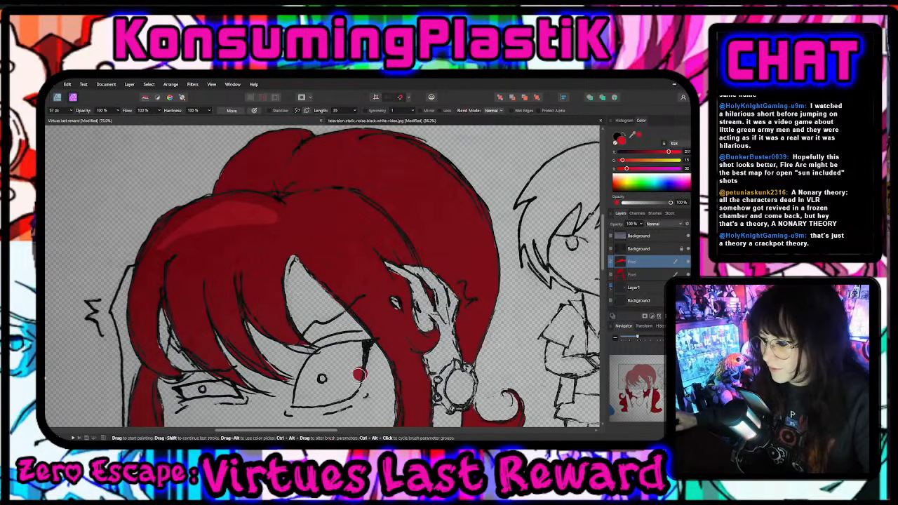
pyautogui.moveTo(303, 430)
pyautogui.mouseDown()
pyautogui.moveTo(138, 425)
pyautogui.moveTo(358, 425)
pyautogui.moveTo(325, 420)
pyautogui.mouseUp()
pyautogui.scroll(2, 335, 187)
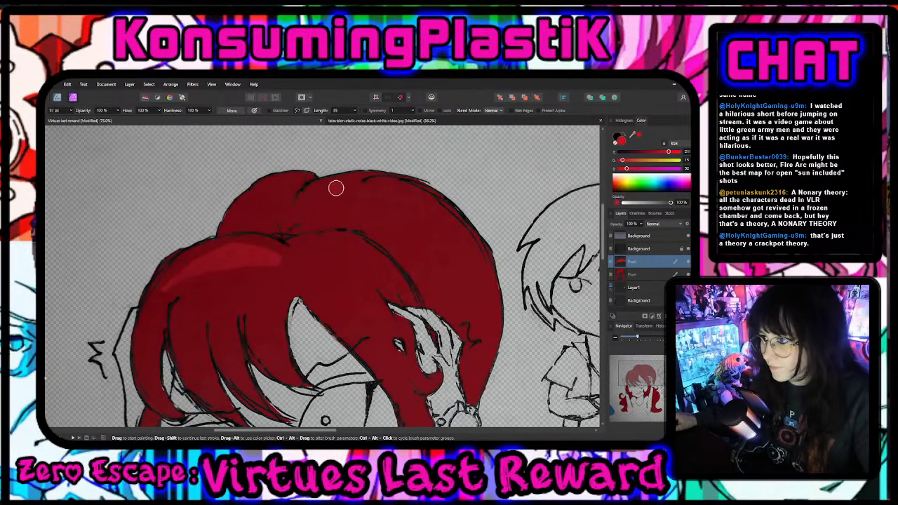
pyautogui.moveTo(313, 198)
pyautogui.mouseDown()
pyautogui.moveTo(358, 190)
pyautogui.moveTo(419, 206)
pyautogui.moveTo(454, 234)
pyautogui.mouseUp()
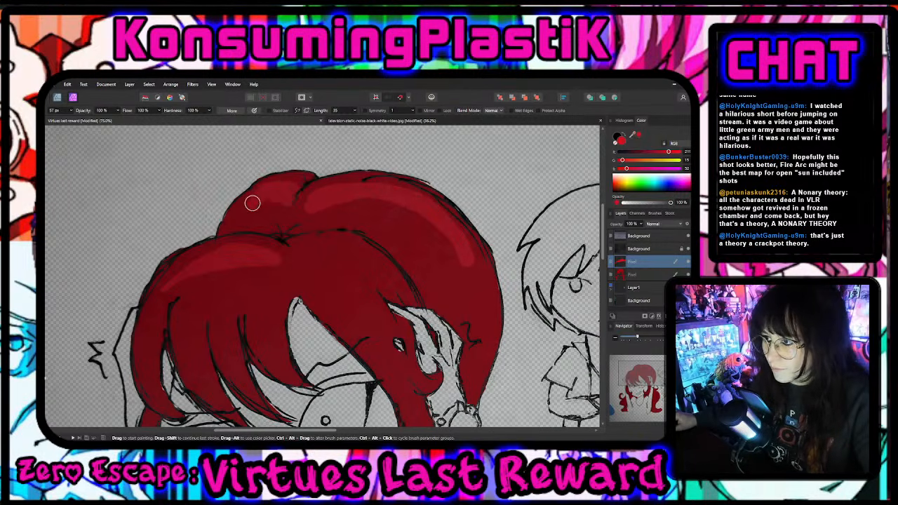
pyautogui.press('e')
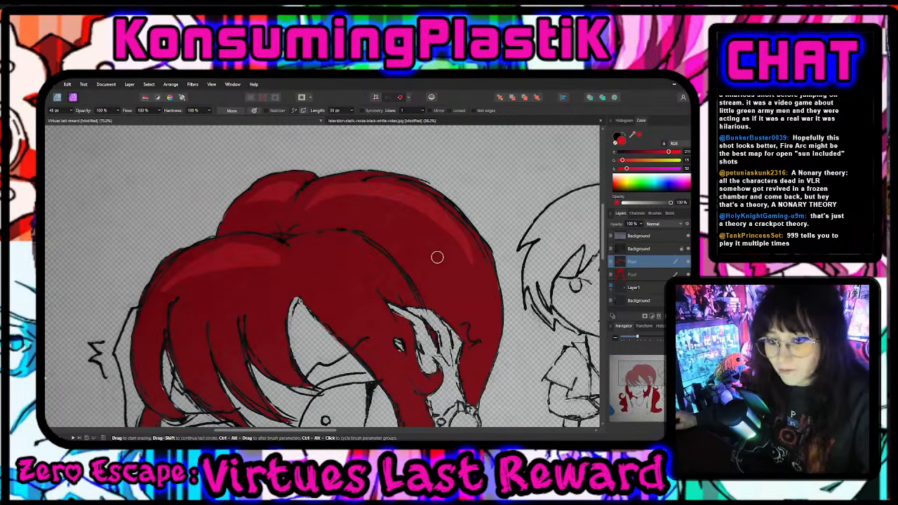
pyautogui.scroll(-2, 440, 274)
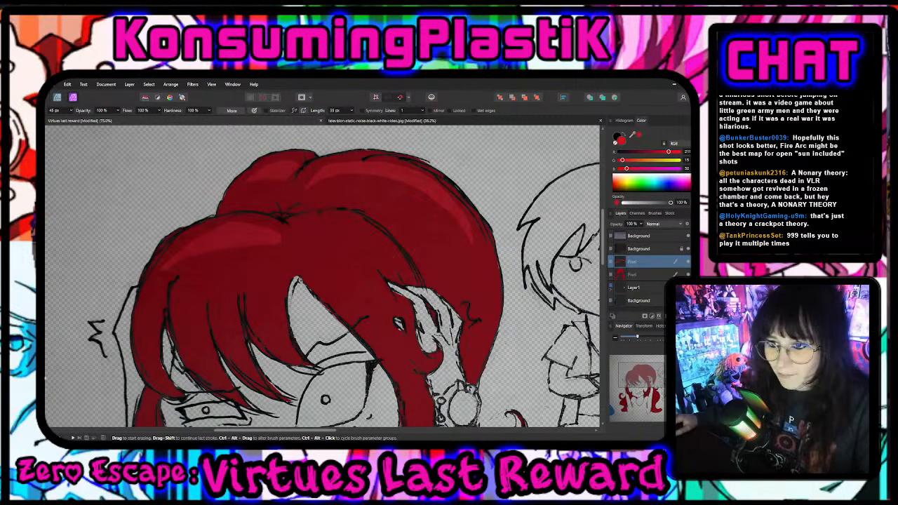
# - Paint a brighter red highlight across the crown on the larger-eye side of the parting and thin its edges with the eraser
pyautogui.press('b')
pyautogui.scroll(-2, 326, 298)
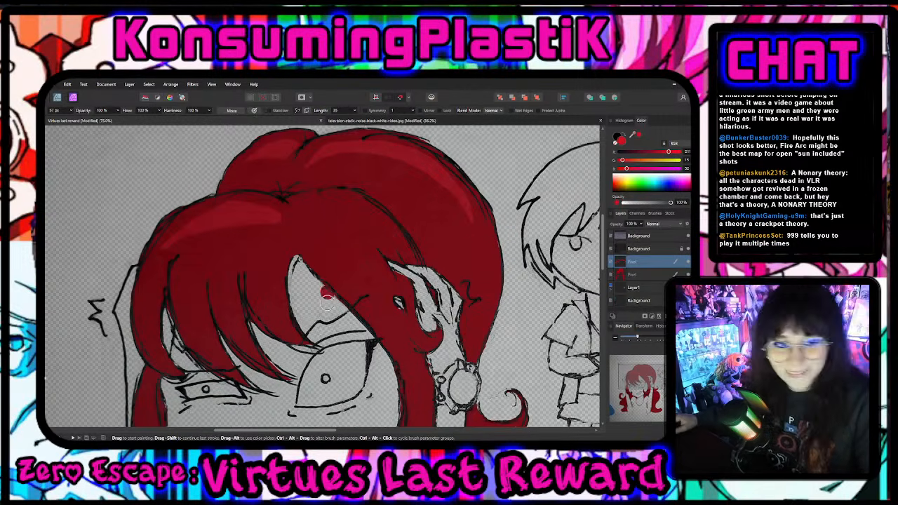
pyautogui.scroll(-1, 327, 300)
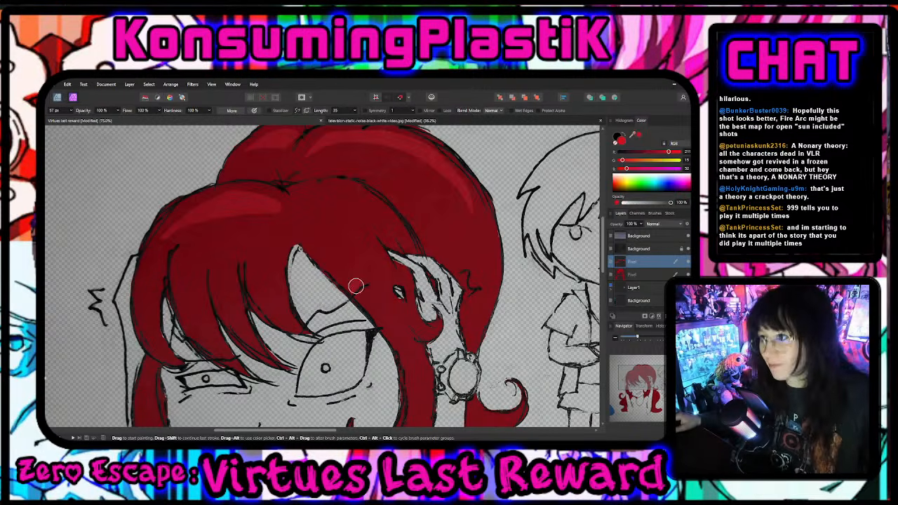
pyautogui.press('e')
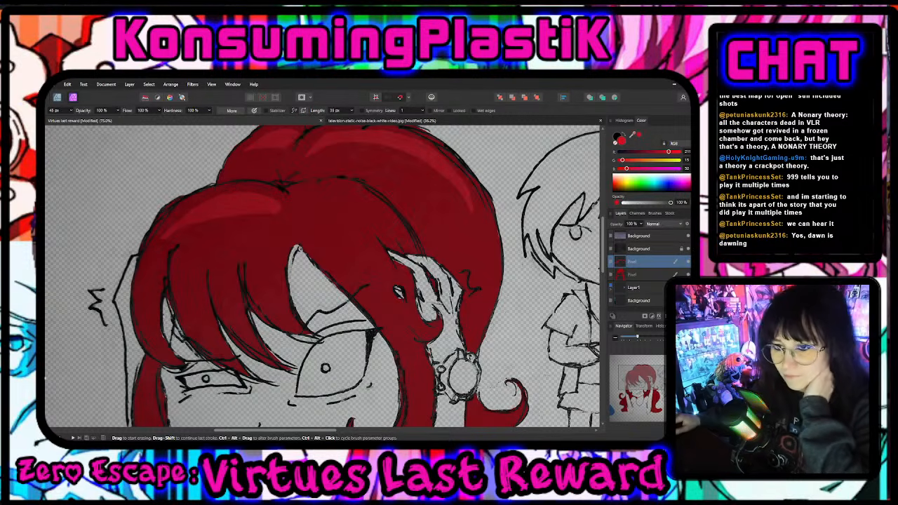
pyautogui.press('b')
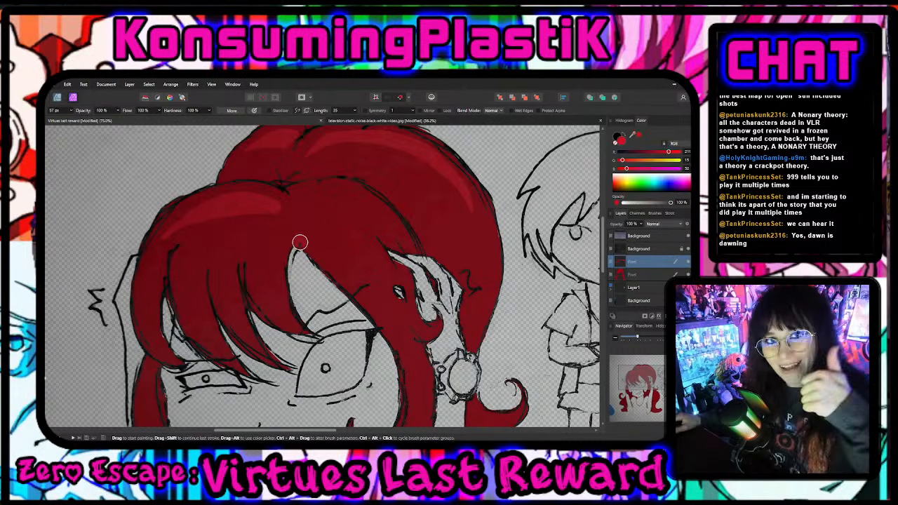
pyautogui.scroll(-3, 321, 257)
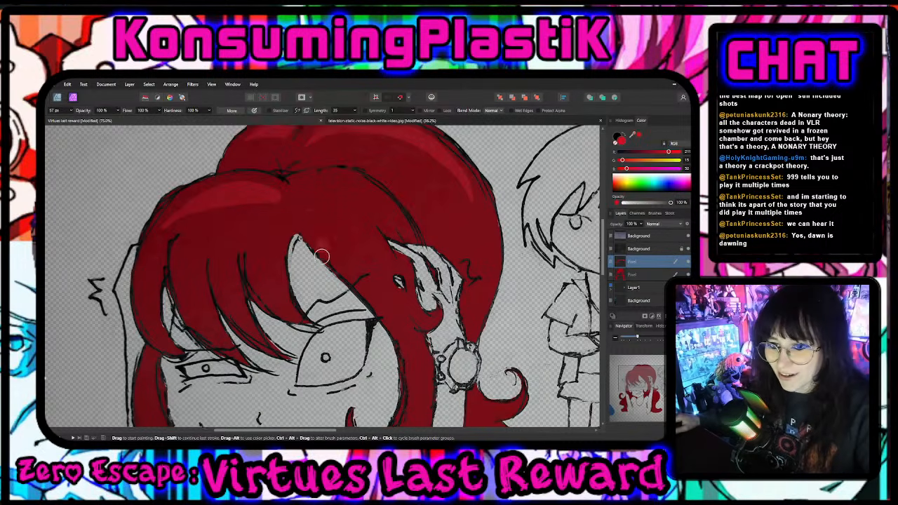
pyautogui.scroll(-5, 321, 256)
pyautogui.scroll(6, 322, 256)
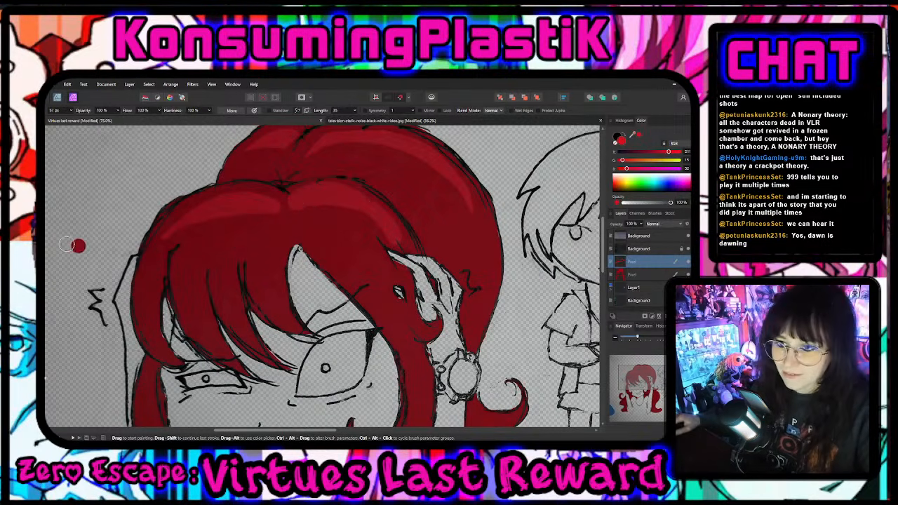
pyautogui.click(44, 254)
pyautogui.click(92, 255)
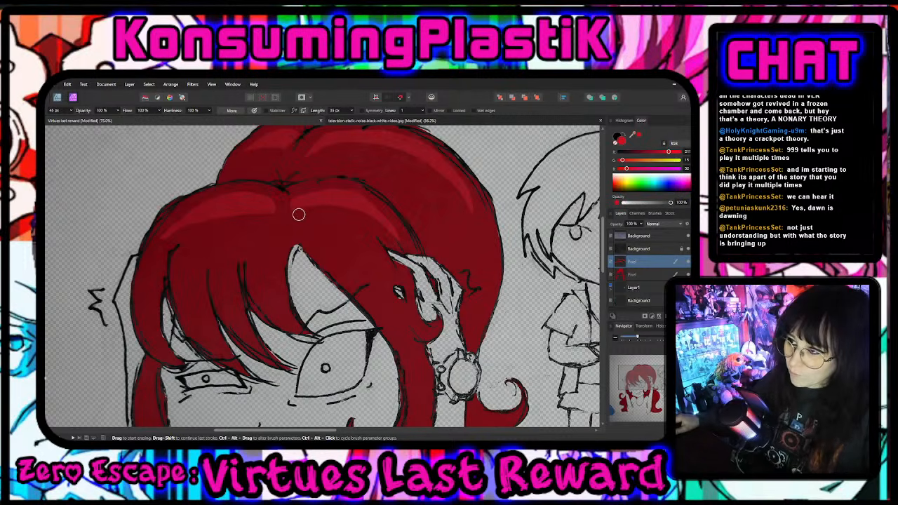
# - Paint a highlight down the fringe strand beside the open forehead gap and erase its edge into a tapered curve
pyautogui.scroll(-2, 298, 226)
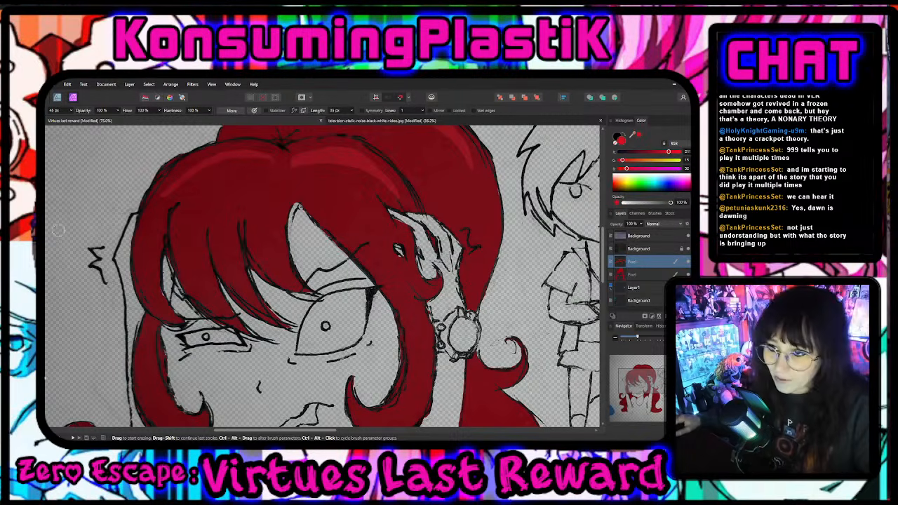
pyautogui.press('b')
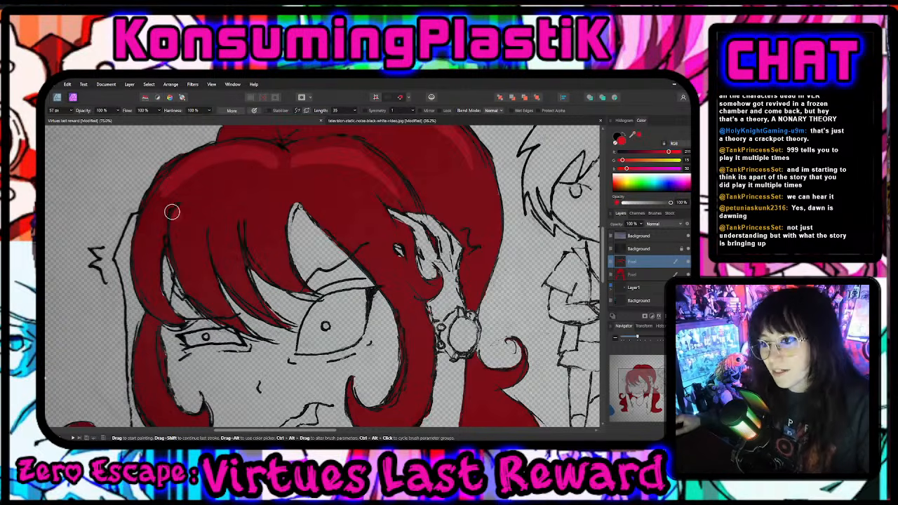
pyautogui.press('e')
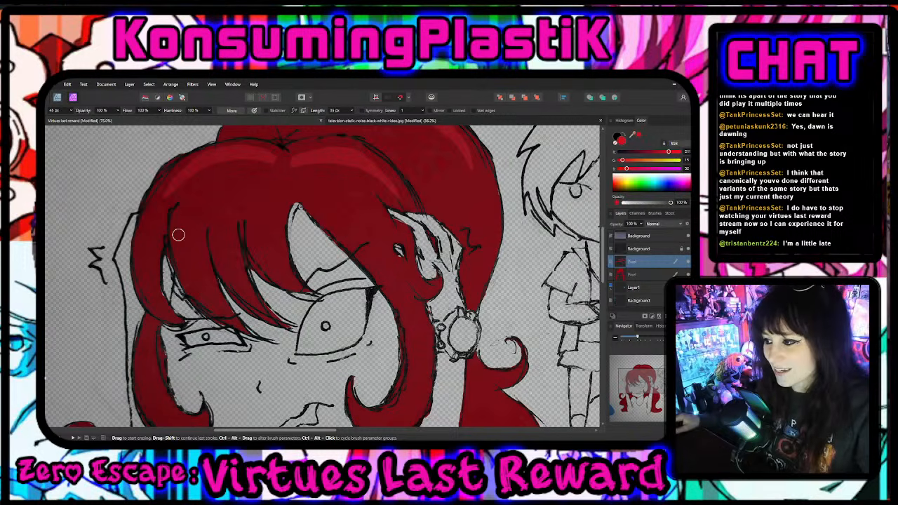
pyautogui.press('b')
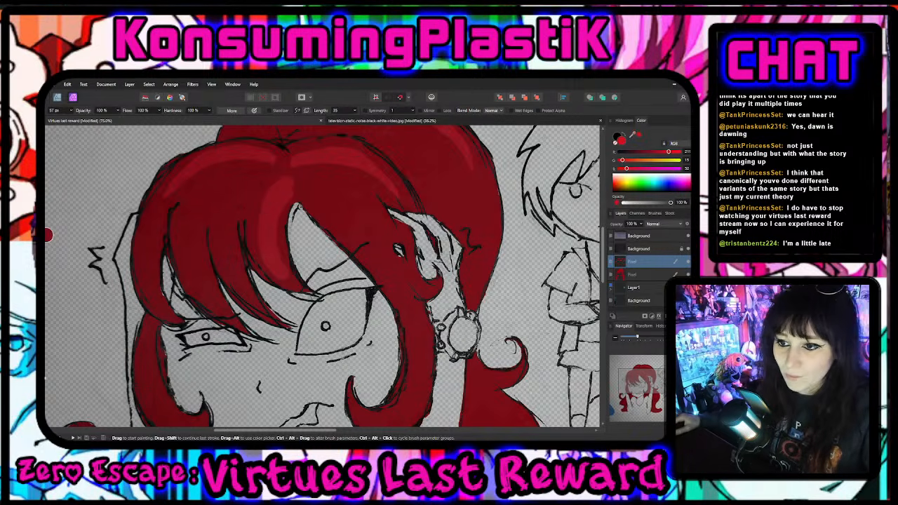
pyautogui.press('e')
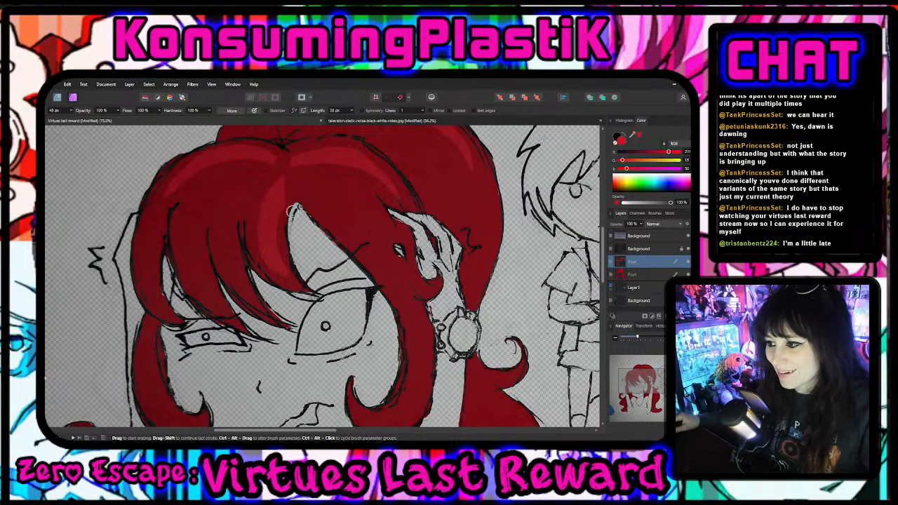
pyautogui.moveTo(294, 210)
pyautogui.mouseDown()
pyautogui.moveTo(288, 265)
pyautogui.moveTo(297, 279)
pyautogui.mouseUp()
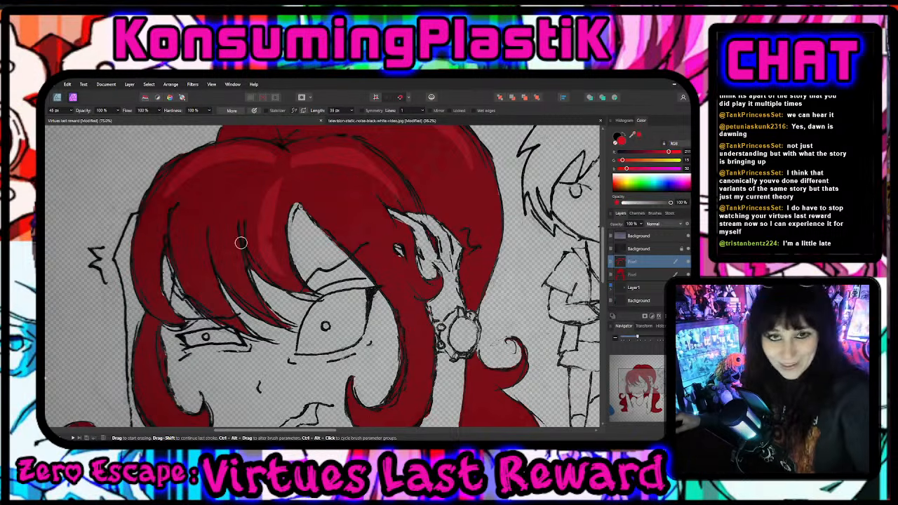
# - Add brighter red highlights to the fringe strands above the smaller eye and the outermost strand, tapering them with the eraser
pyautogui.press('b')
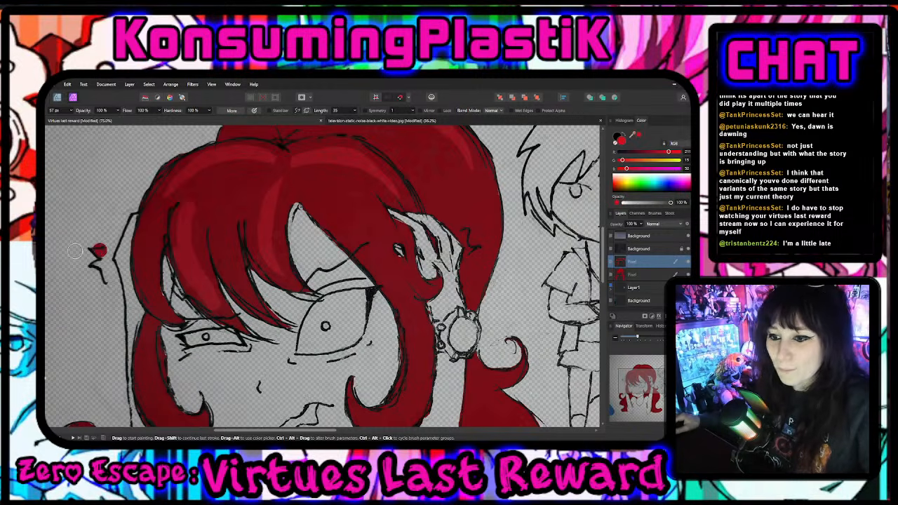
pyautogui.press('e')
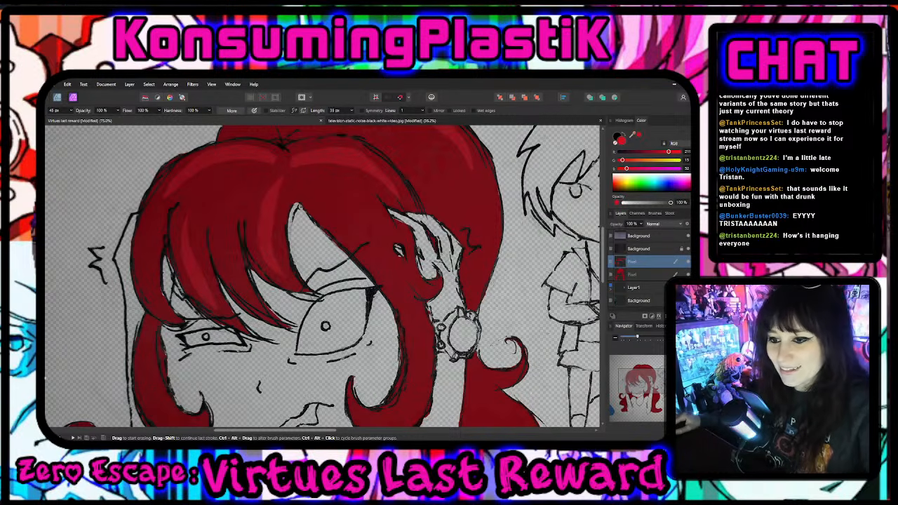
pyautogui.press('b')
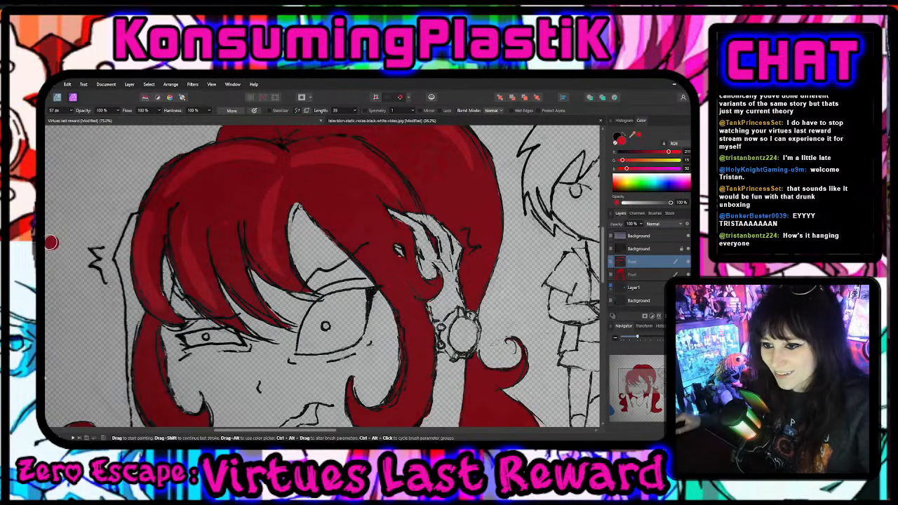
pyautogui.press('e')
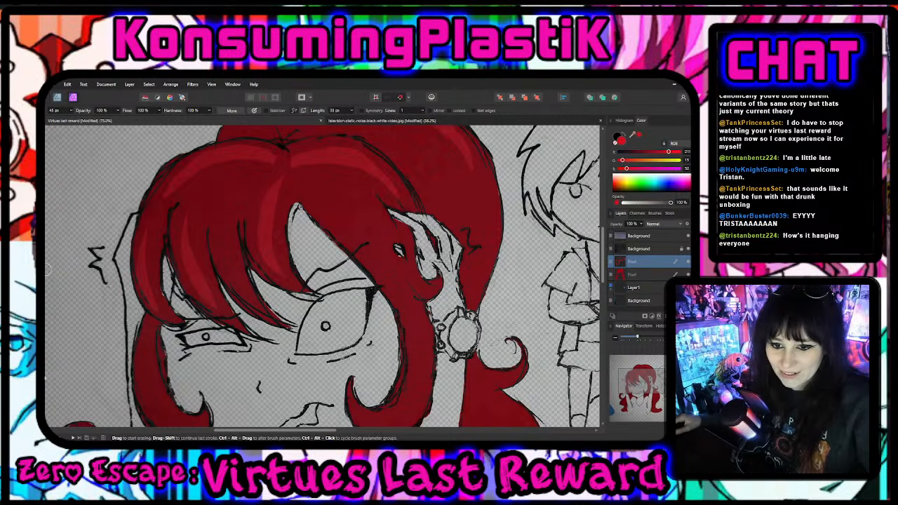
# - Paint a curved highlight down the middle fringe strand between the two already highlighted ones and refine it with the eraser
pyautogui.press('b')
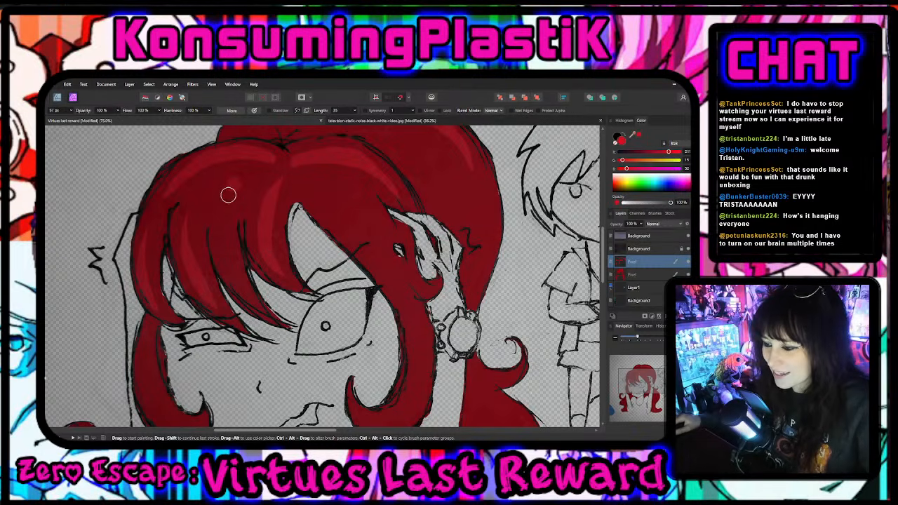
pyautogui.moveTo(318, 431)
pyautogui.mouseDown()
pyautogui.moveTo(281, 431)
pyautogui.moveTo(365, 431)
pyautogui.moveTo(266, 430)
pyautogui.moveTo(257, 415)
pyautogui.moveTo(283, 412)
pyautogui.mouseUp()
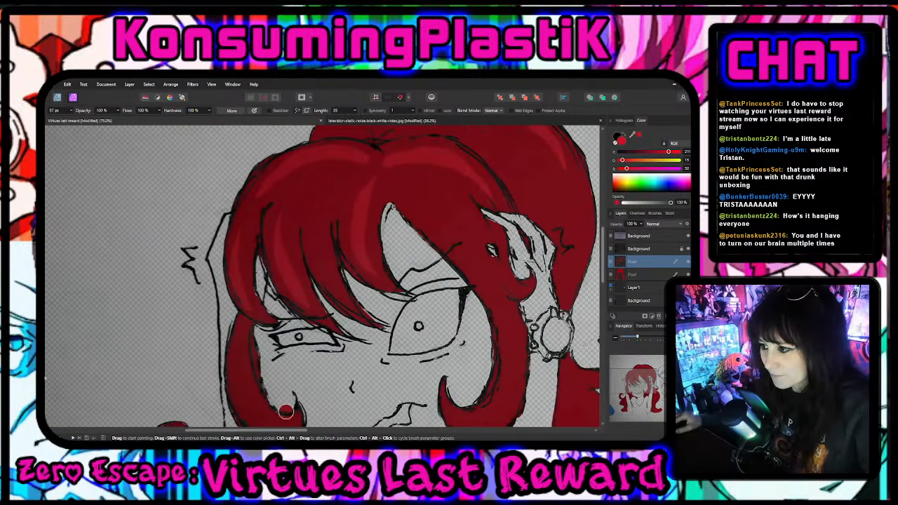
pyautogui.moveTo(311, 229); pyautogui.dragTo(331, 301)
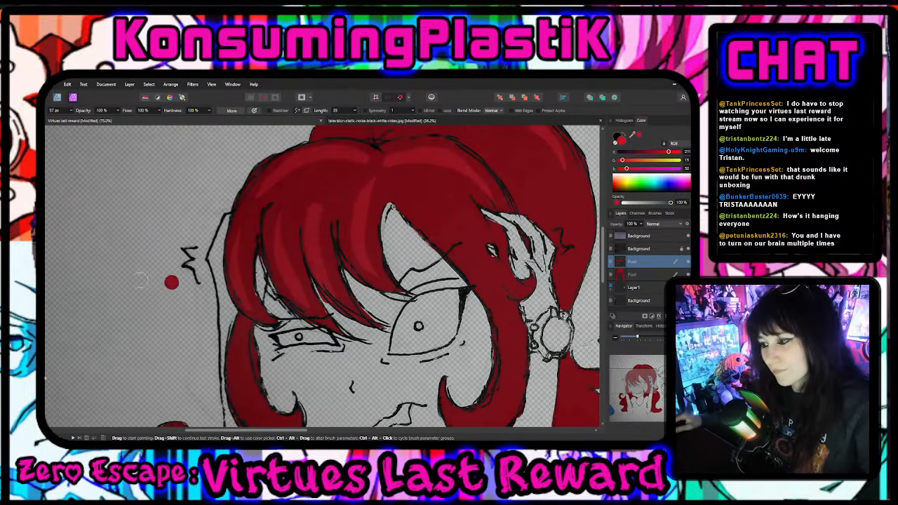
pyautogui.press('e')
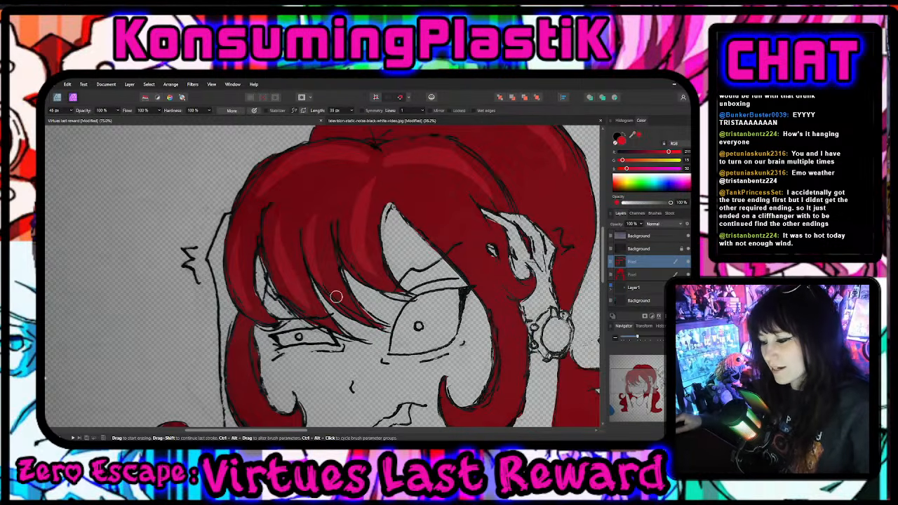
# - Paint a brighter red highlight down the curled side lock next to the smaller eye and refine its edge with the eraser
pyautogui.moveTo(297, 431)
pyautogui.mouseDown()
pyautogui.moveTo(380, 431)
pyautogui.moveTo(343, 429)
pyautogui.mouseUp()
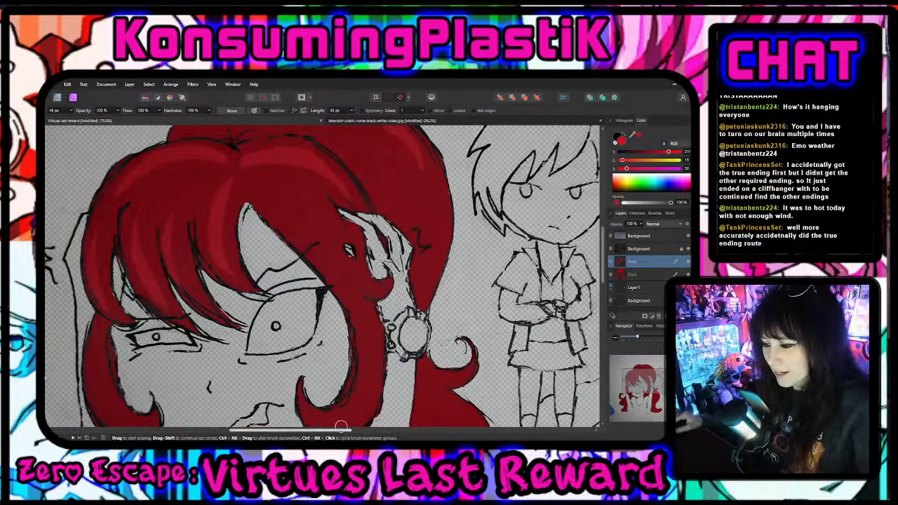
pyautogui.scroll(-5, 302, 300)
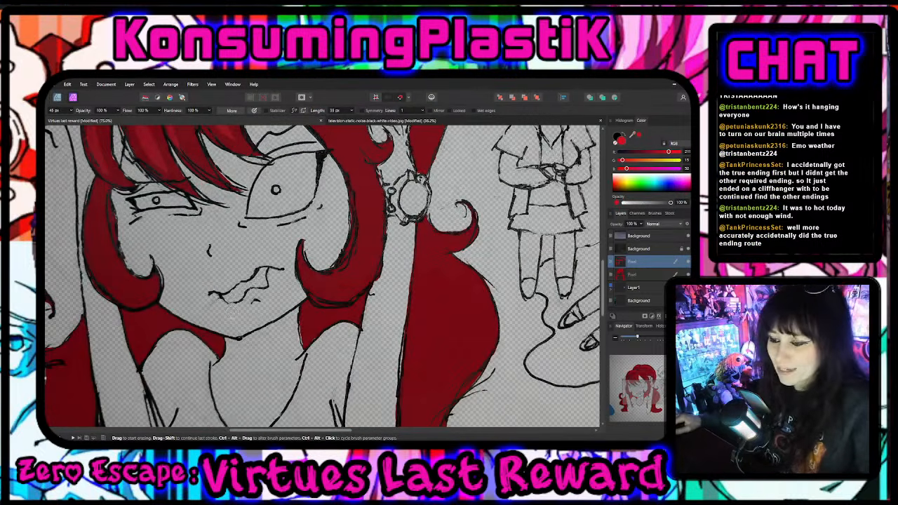
pyautogui.moveTo(293, 430); pyautogui.dragTo(268, 431)
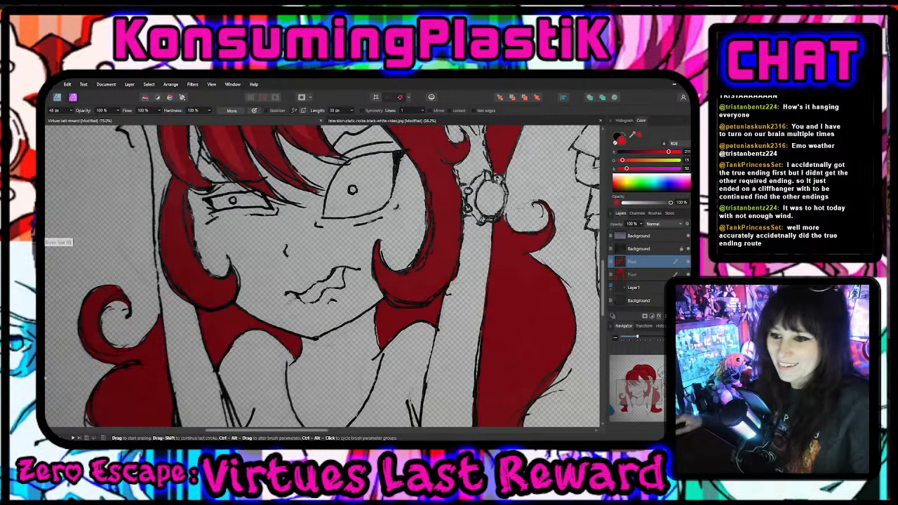
pyautogui.press('b')
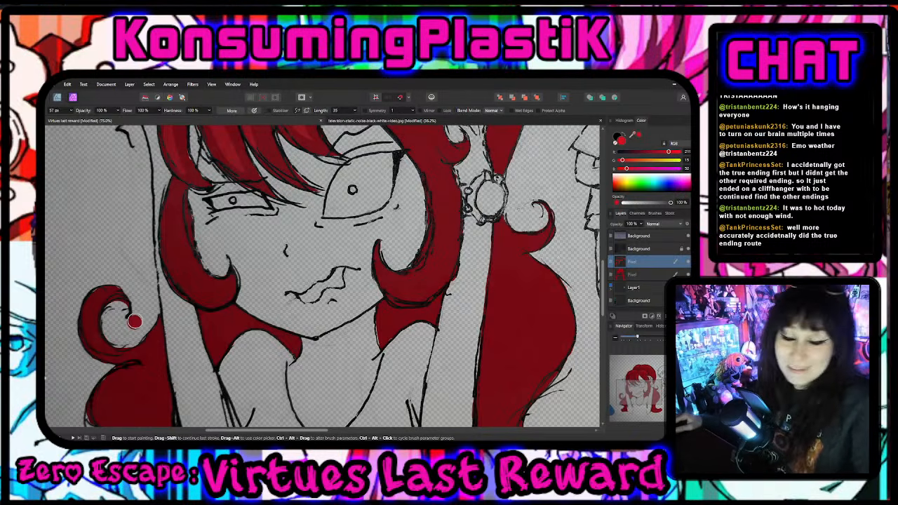
pyautogui.scroll(1, 201, 323)
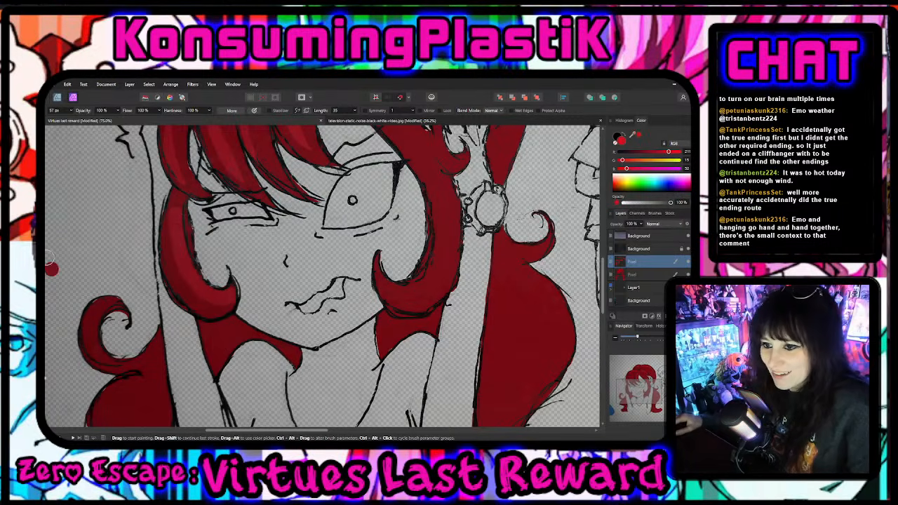
pyautogui.press('e')
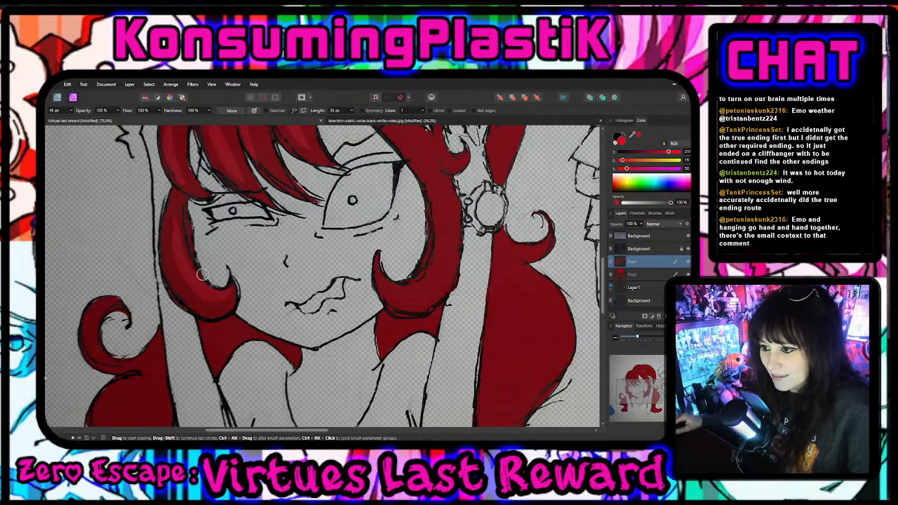
# - Examine the whole sketch beside the reference artwork and check the two small uncoloured characters
pyautogui.scroll(-5, 236, 268)
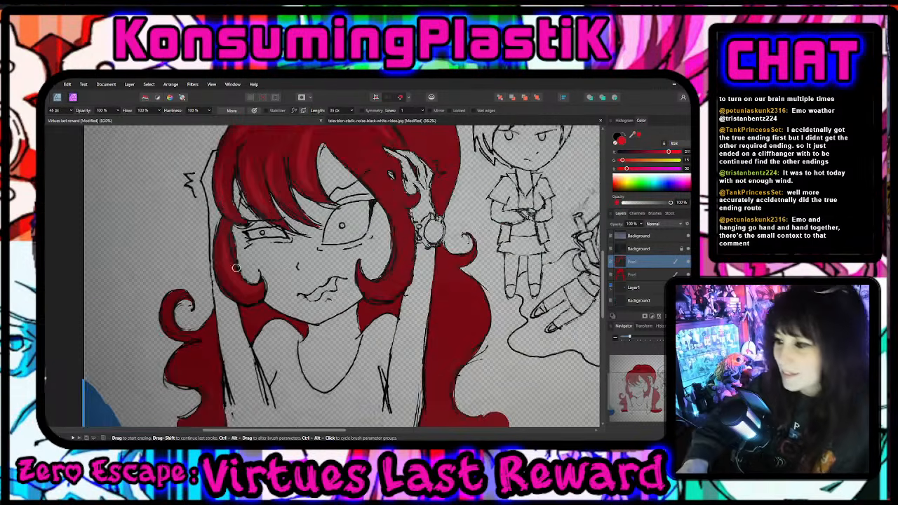
pyautogui.hotkey('ctrl', '=')
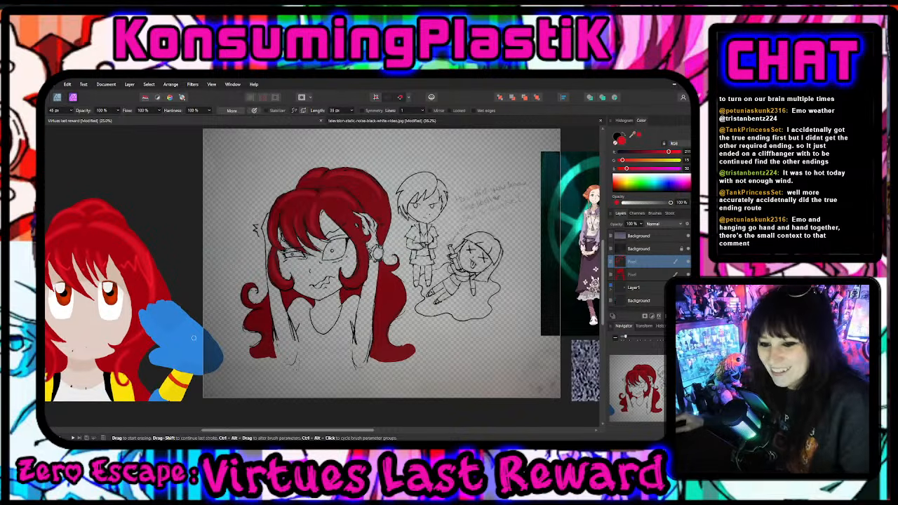
pyautogui.moveTo(274, 435); pyautogui.dragTo(342, 421)
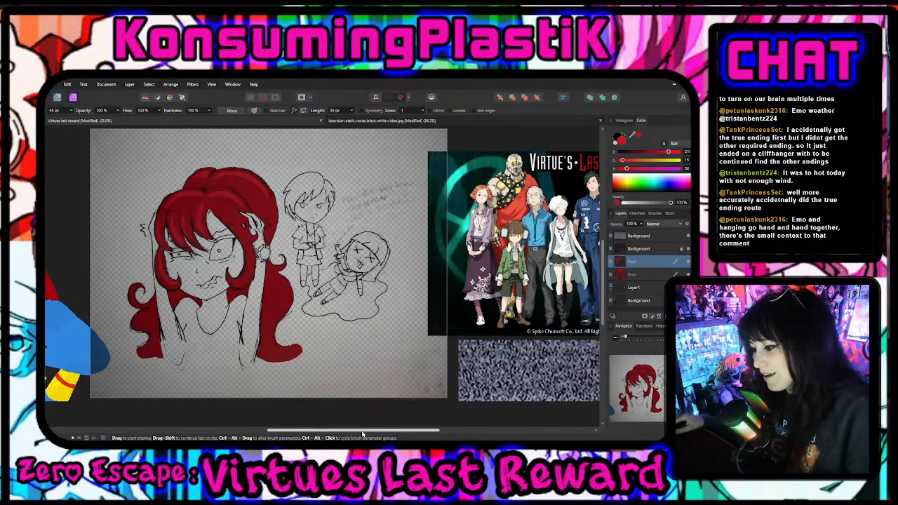
pyautogui.moveTo(343, 435); pyautogui.dragTo(347, 435)
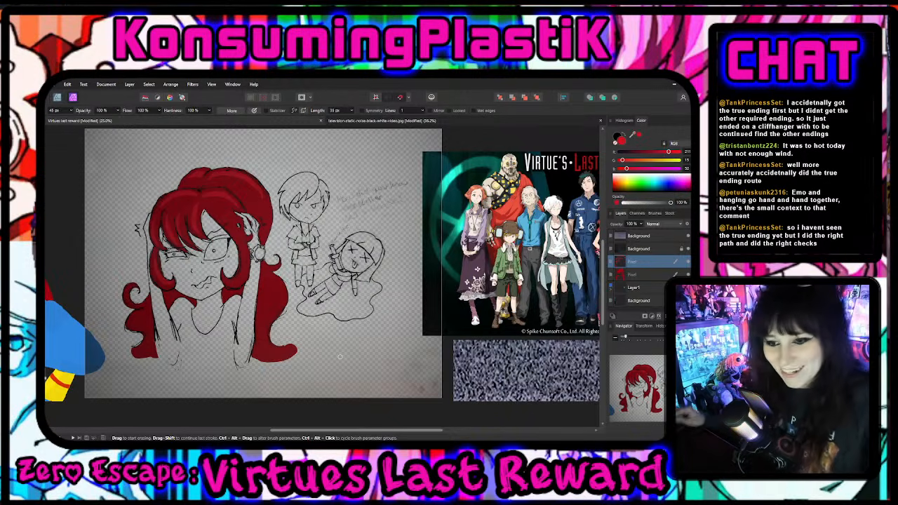
pyautogui.scroll(6, 339, 356)
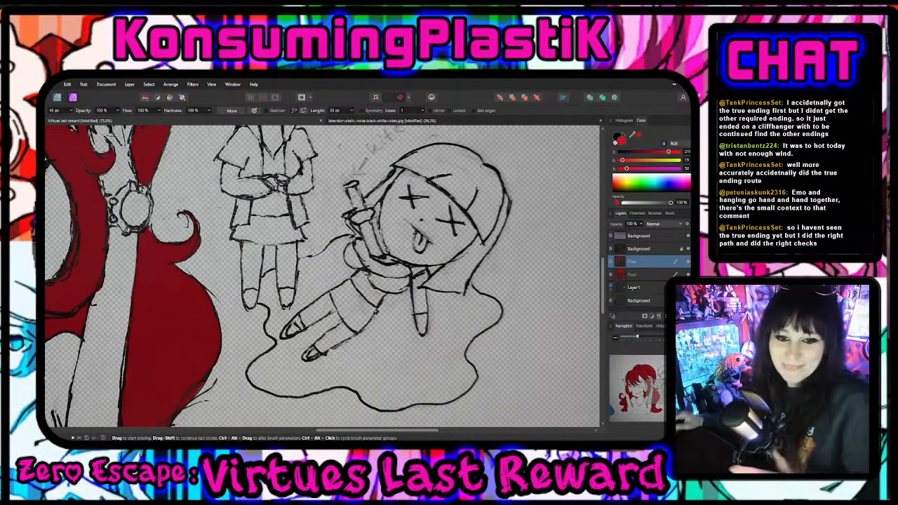
pyautogui.scroll(5, 266, 389)
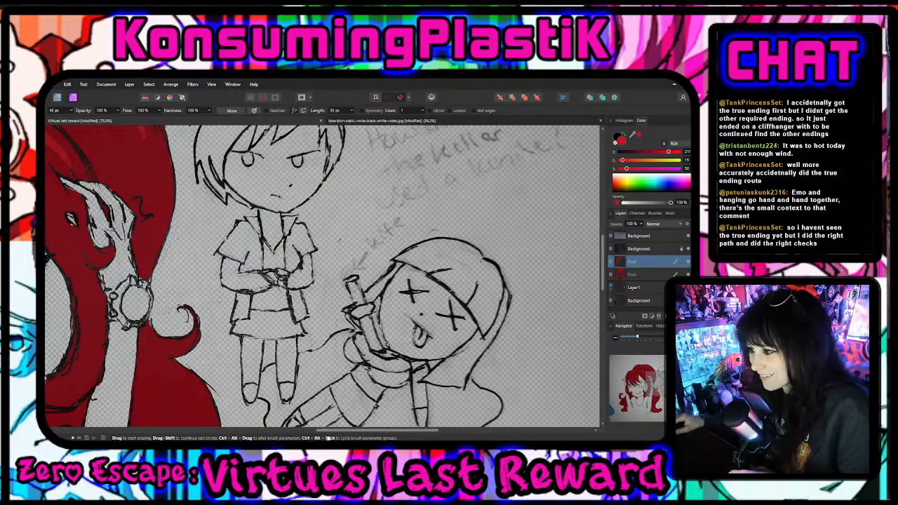
# - Paint a highlight down the long curled side lock next to the larger eye and taper it with the eraser
pyautogui.hscroll(-5, 271, 373)
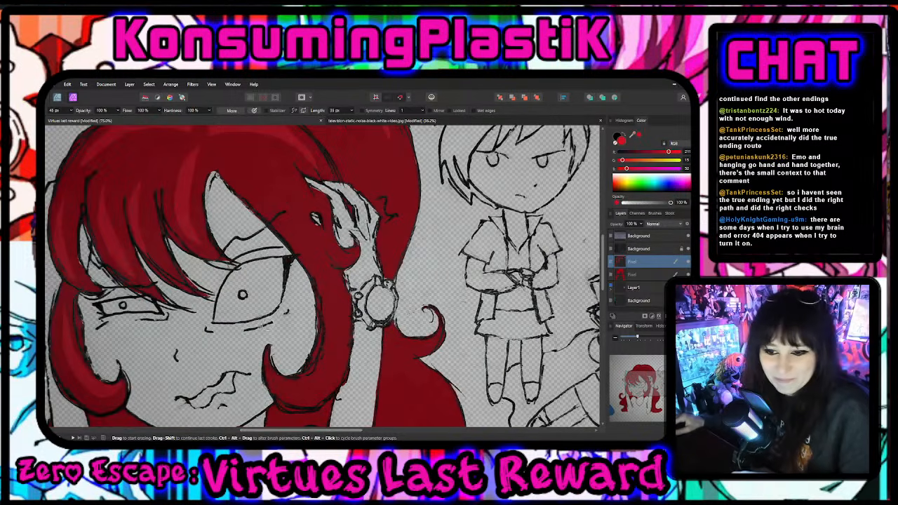
pyautogui.scroll(-3, 266, 325)
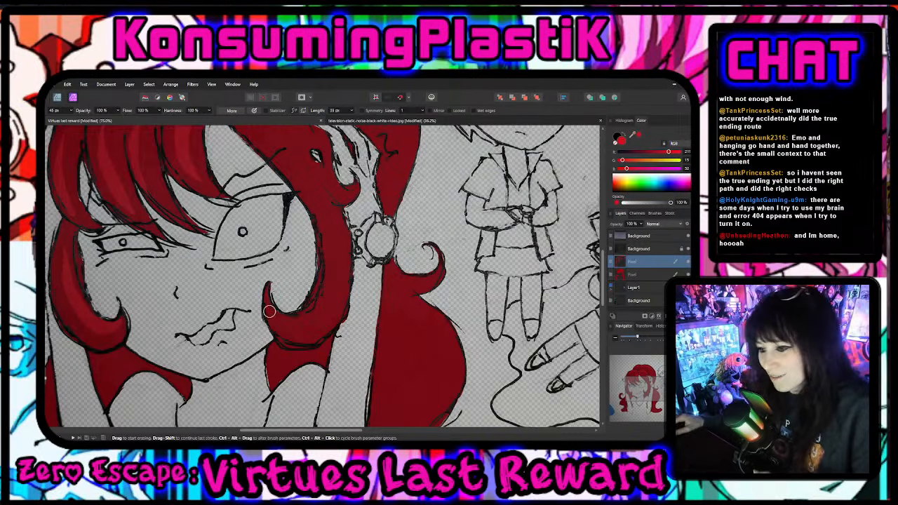
pyautogui.press('b')
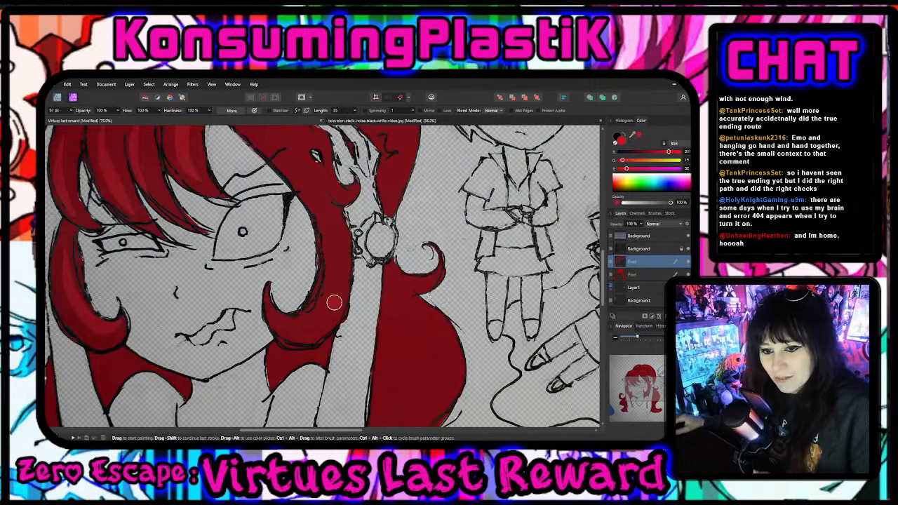
pyautogui.scroll(3, 333, 303)
pyautogui.scroll(1, 335, 304)
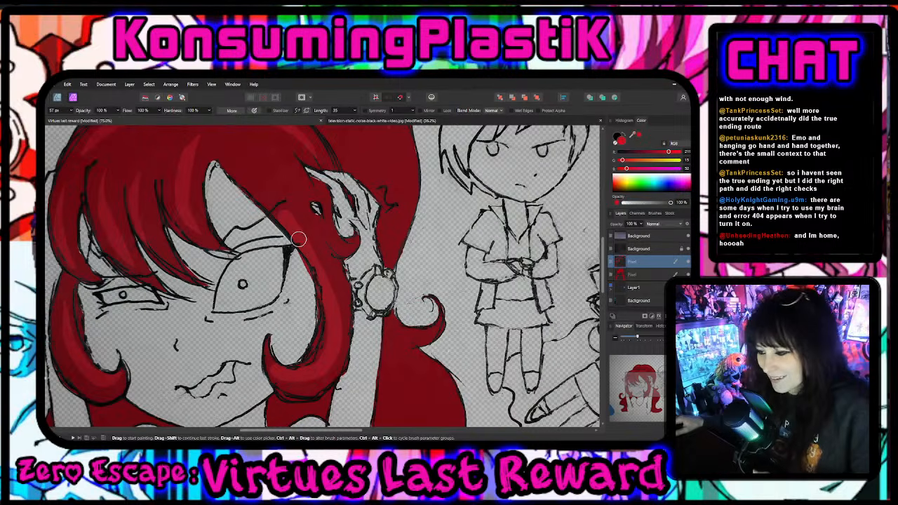
pyautogui.press('e')
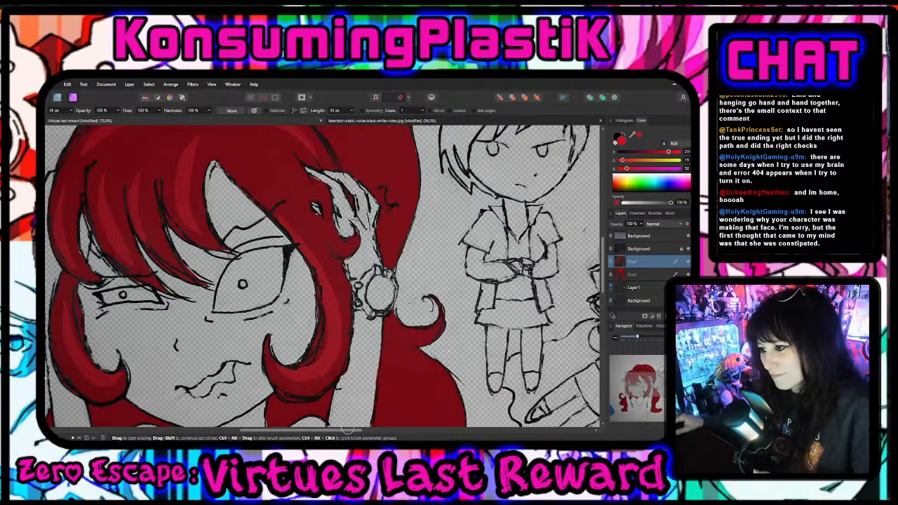
# - Paint a highlight up the small curled strand beside the raised hand and erase the paint spilling over the fingers
pyautogui.scroll(3, 56, 260)
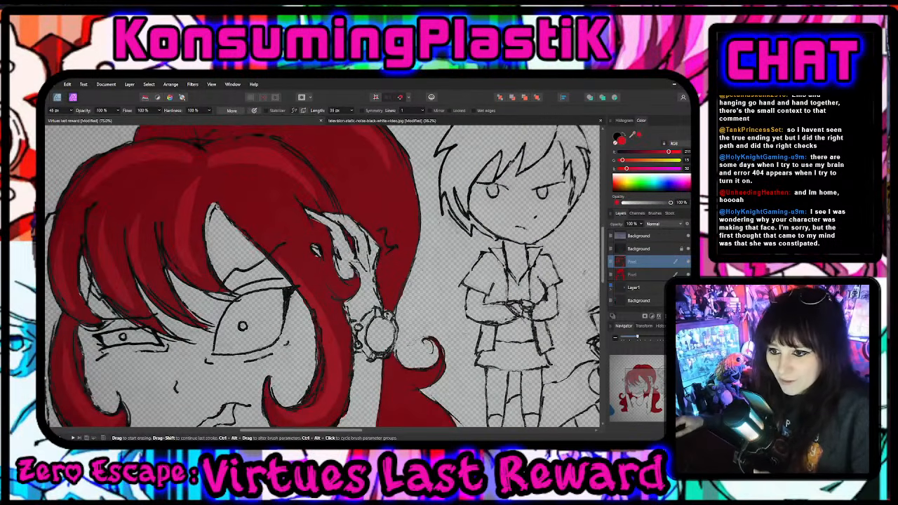
pyautogui.click(44, 229)
pyautogui.click(62, 230)
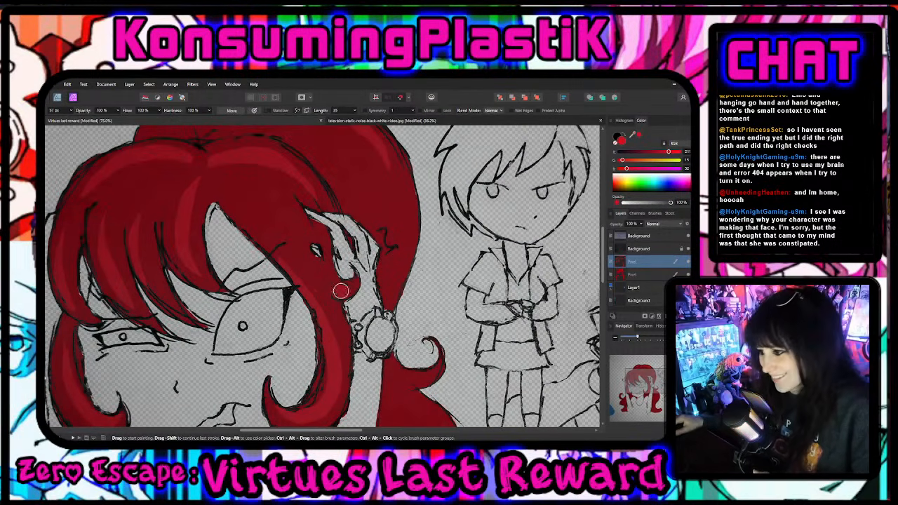
pyautogui.moveTo(340, 290); pyautogui.dragTo(324, 217)
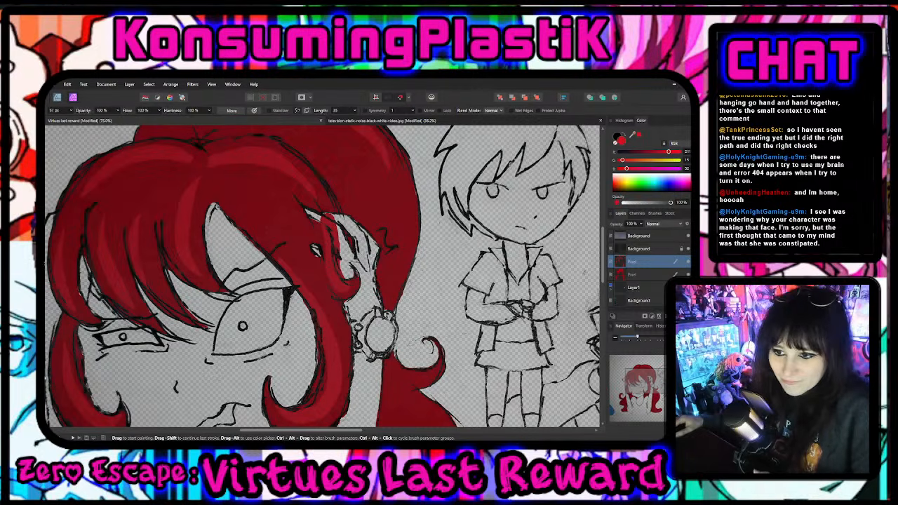
pyautogui.click(44, 252)
pyautogui.click(73, 253)
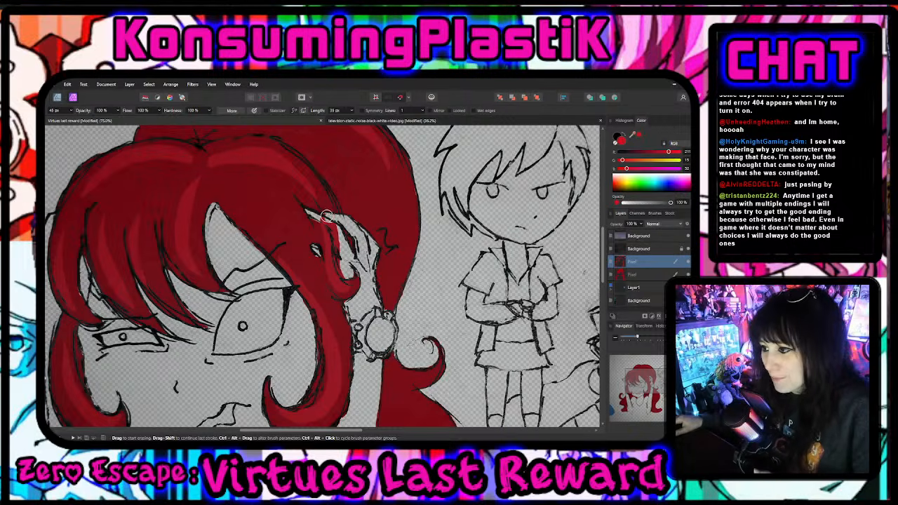
pyautogui.moveTo(322, 215); pyautogui.dragTo(340, 221)
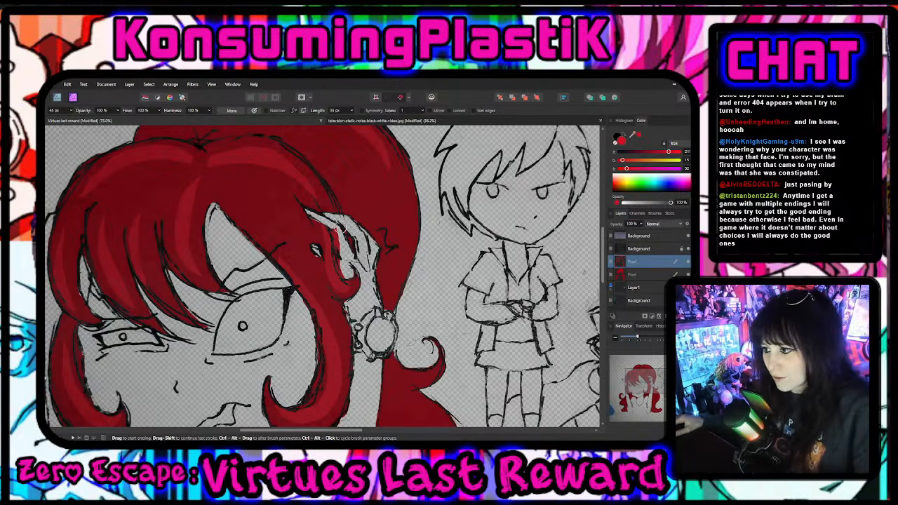
pyautogui.moveTo(334, 229); pyautogui.dragTo(339, 264)
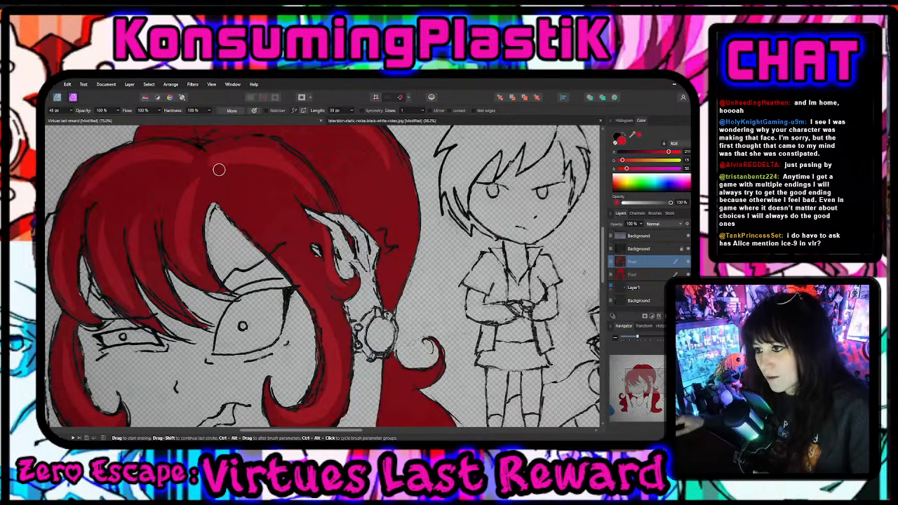
# - Paint a highlight along the outward hair curl beside the wristwatch and erase the spill outside its line art
pyautogui.scroll(2, 279, 270)
pyautogui.scroll(-4, 281, 292)
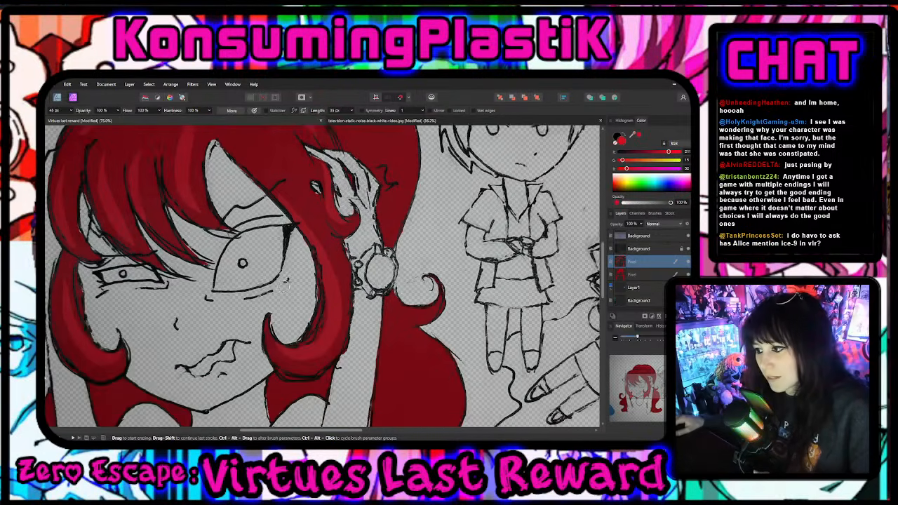
pyautogui.scroll(1, 284, 287)
pyautogui.scroll(-1, 284, 286)
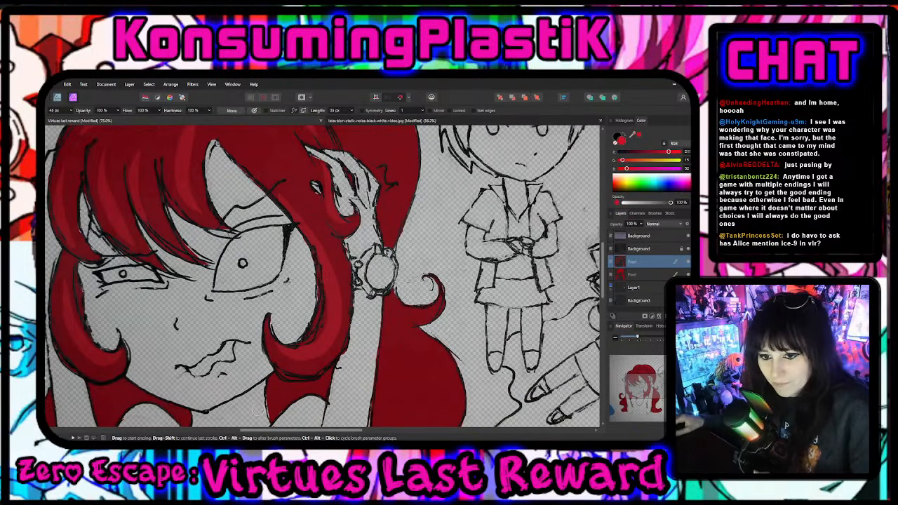
pyautogui.moveTo(265, 426); pyautogui.dragTo(302, 425)
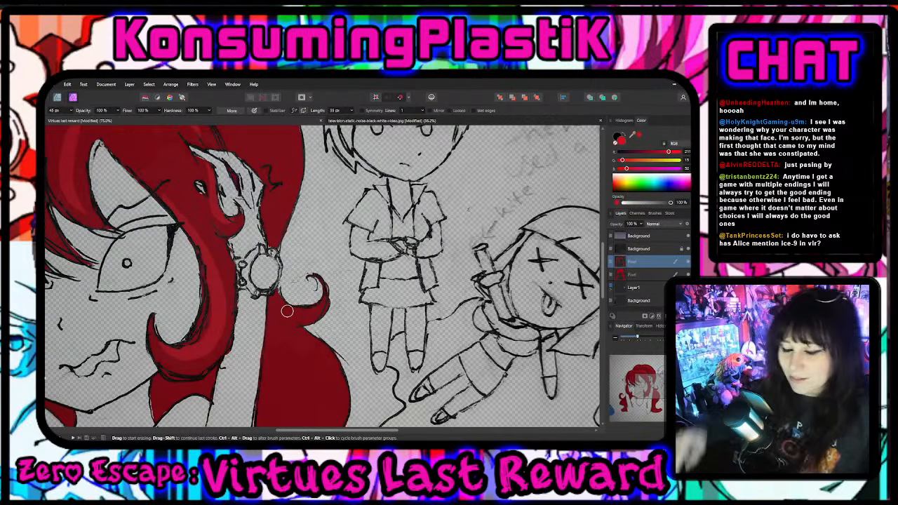
pyautogui.hotkey('ctrl', '0')
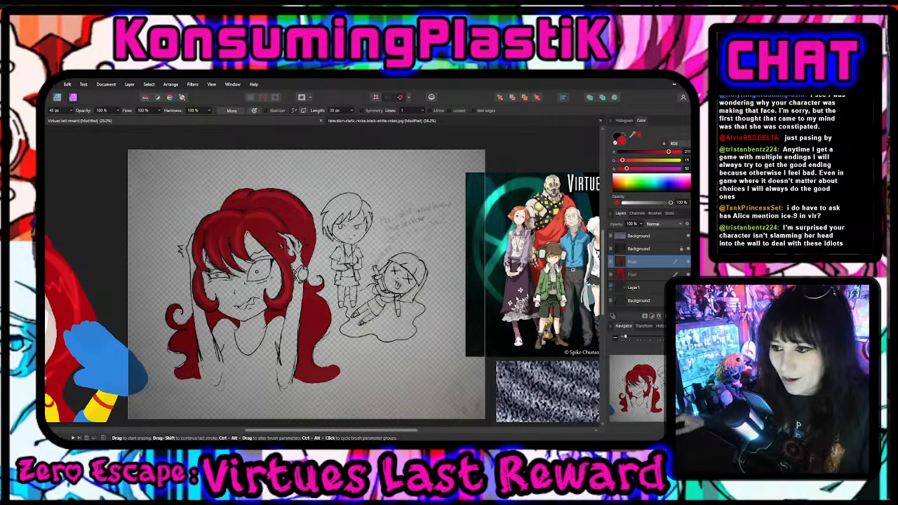
pyautogui.hotkey('ctrl', '1')
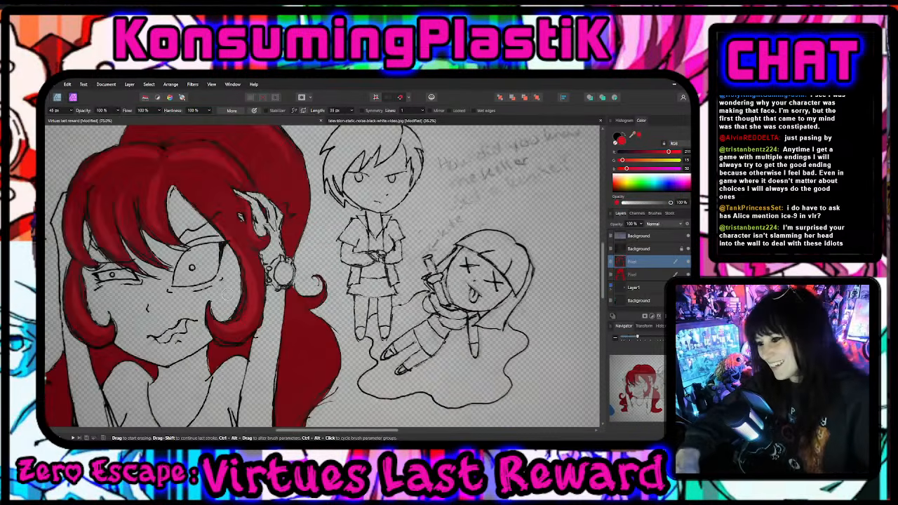
pyautogui.scroll(-1, 252, 291)
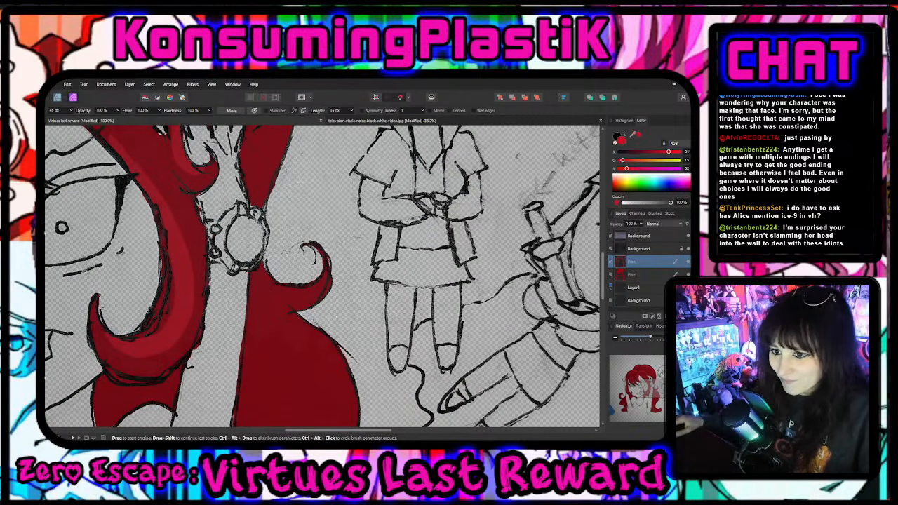
pyautogui.press('b')
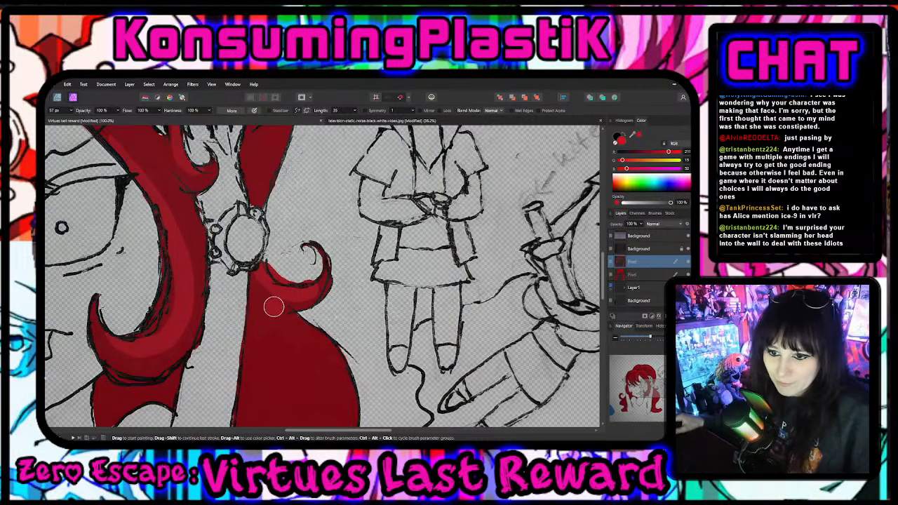
pyautogui.press('e')
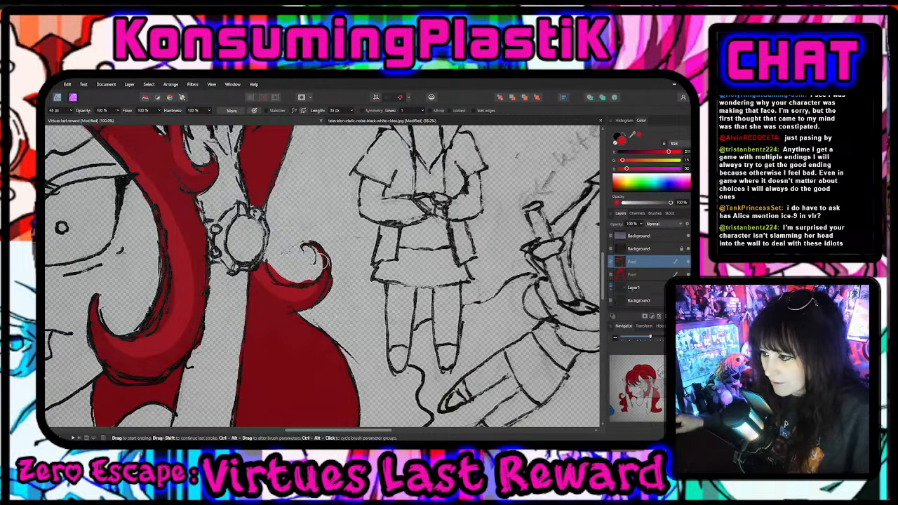
pyautogui.moveTo(304, 279)
pyautogui.mouseDown()
pyautogui.moveTo(282, 277)
pyautogui.moveTo(264, 255)
pyautogui.mouseUp()
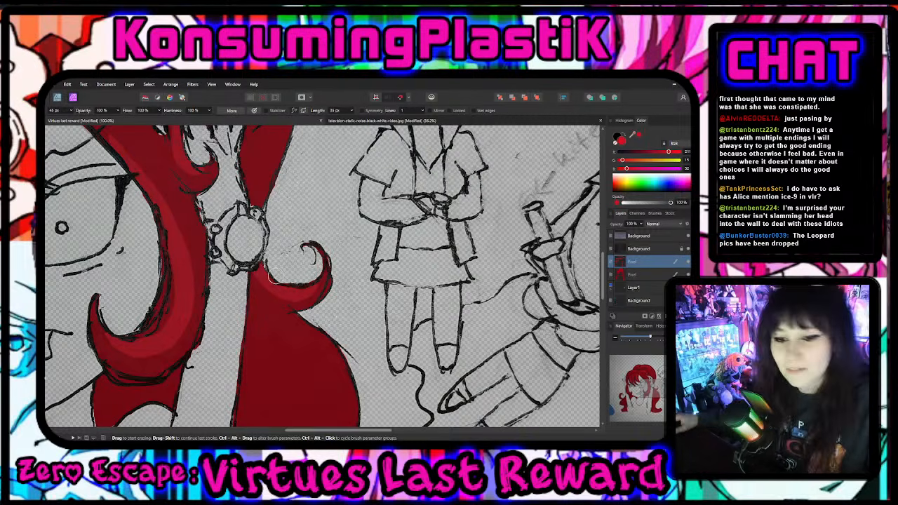
# - Paint a highlight along the small outer hair curl on the smaller-eye side and taper it with the eraser
pyautogui.scroll(-2, 183, 345)
pyautogui.scroll(-5, 266, 372)
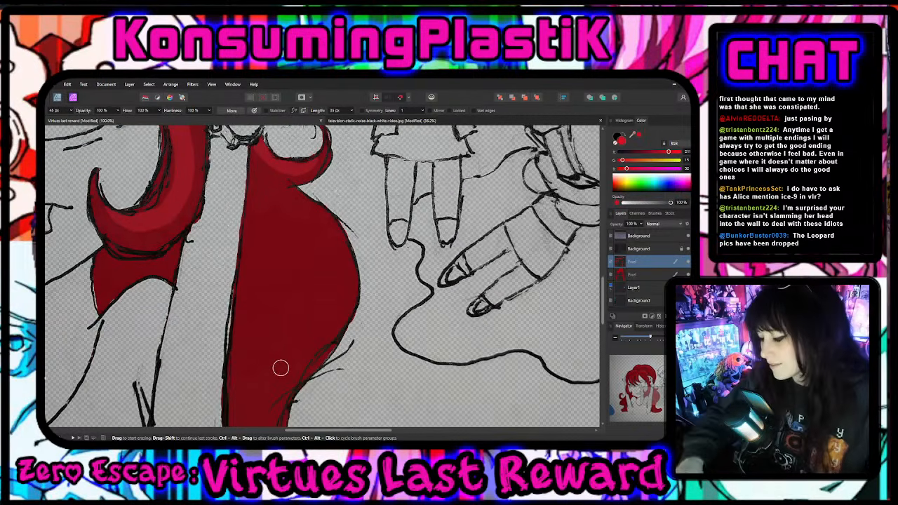
pyautogui.hotkey('ctrl', '-')
pyautogui.hotkey('ctrl', '-')
pyautogui.hotkey('ctrl', '=')
pyautogui.hotkey('ctrl', '=')
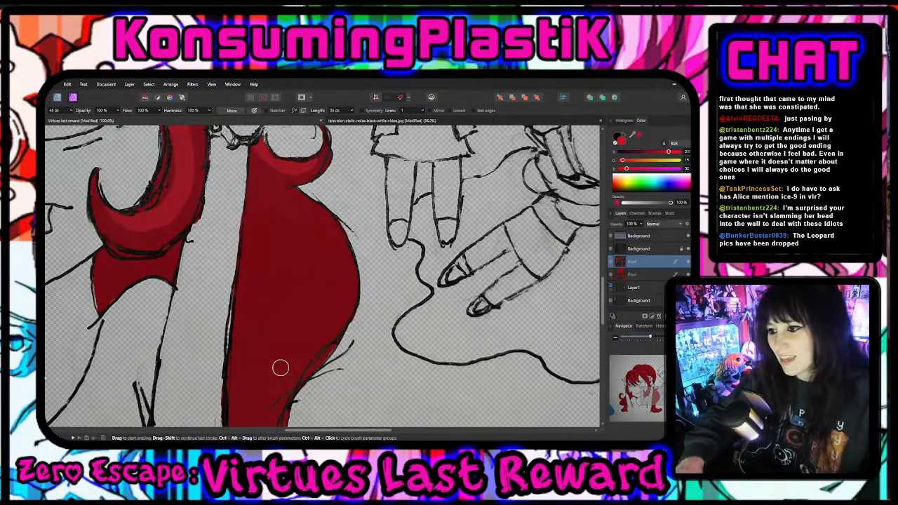
pyautogui.moveTo(301, 430); pyautogui.dragTo(171, 430)
pyautogui.press('b')
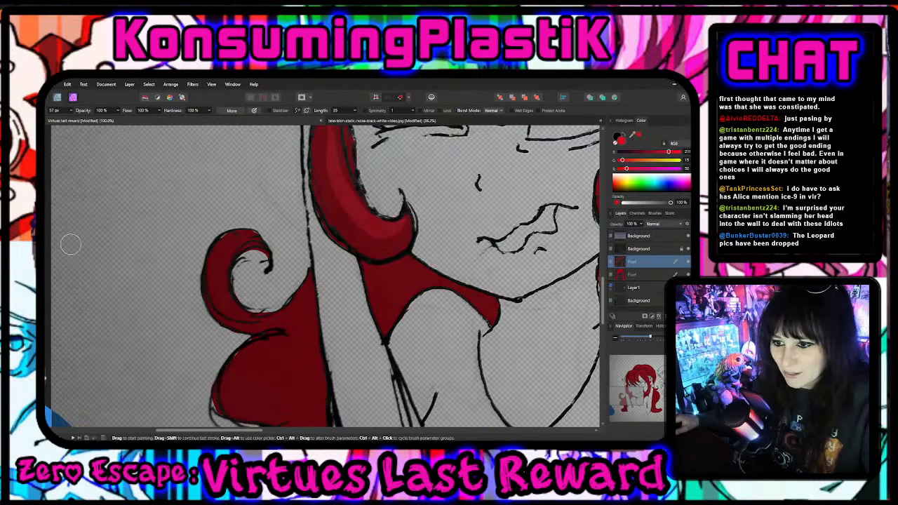
pyautogui.moveTo(227, 293)
pyautogui.mouseDown()
pyautogui.moveTo(251, 309)
pyautogui.moveTo(303, 279)
pyautogui.mouseUp()
pyautogui.press('e')
pyautogui.moveTo(225, 270)
pyautogui.mouseDown()
pyautogui.moveTo(260, 257)
pyautogui.moveTo(237, 286)
pyautogui.moveTo(256, 302)
pyautogui.moveTo(283, 293)
pyautogui.moveTo(304, 260)
pyautogui.mouseUp()
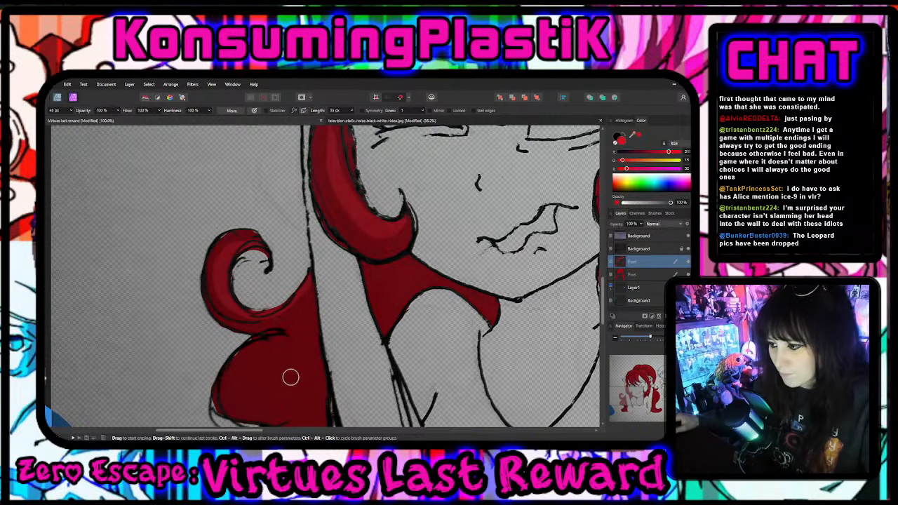
# - Paint a highlight through the wavy lower lock beneath the small outer curl and trim its edges with the eraser
pyautogui.scroll(-3, 140, 343)
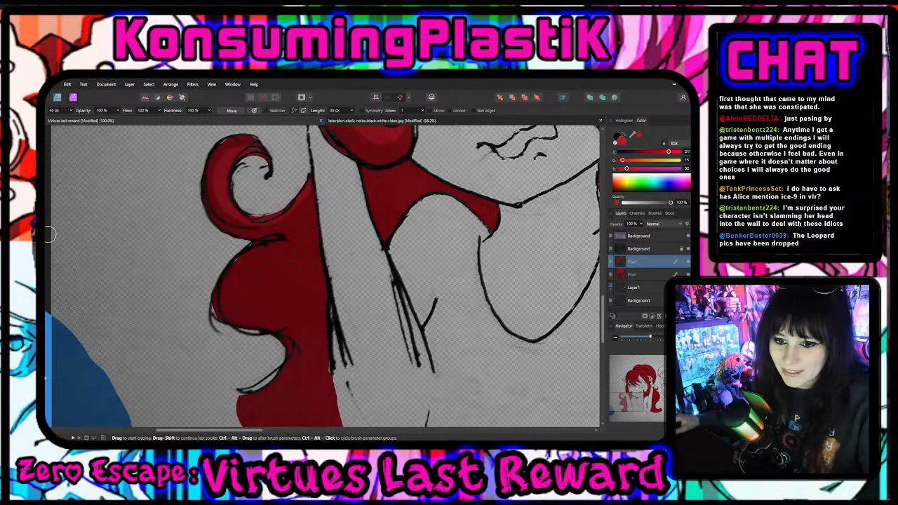
pyautogui.press('b')
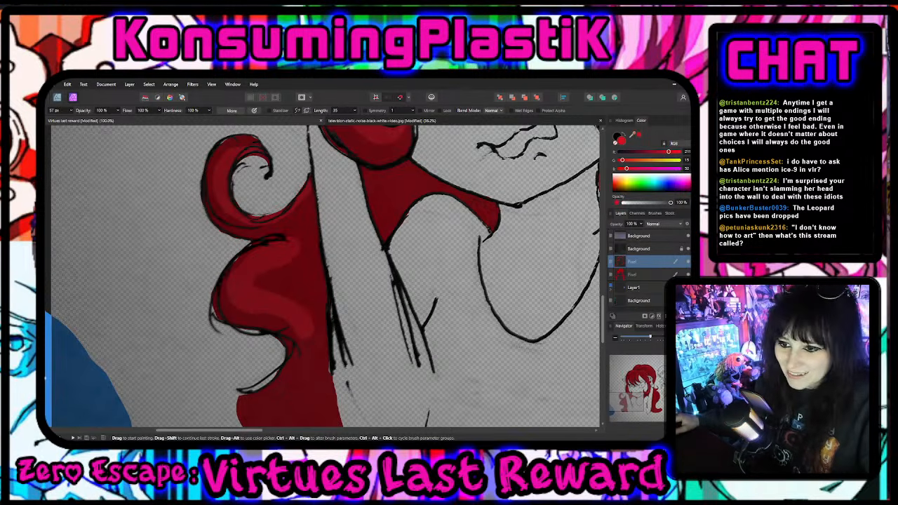
pyautogui.press('e')
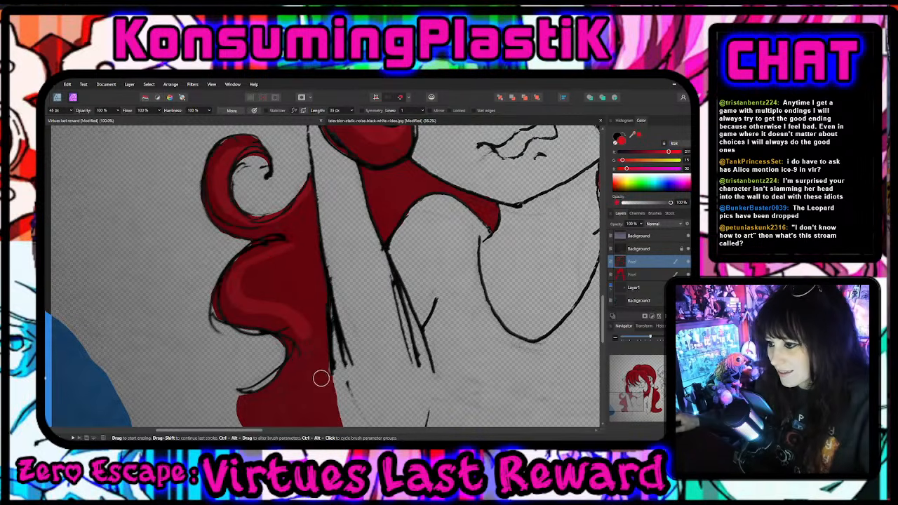
# - Examine the lower hair beside the raised arm and check the whole sketch against the reference artwork
pyautogui.scroll(5, 321, 375)
pyautogui.moveTo(242, 430); pyautogui.dragTo(348, 424)
pyautogui.scroll(-2, 349, 379)
pyautogui.scroll(-3, 349, 378)
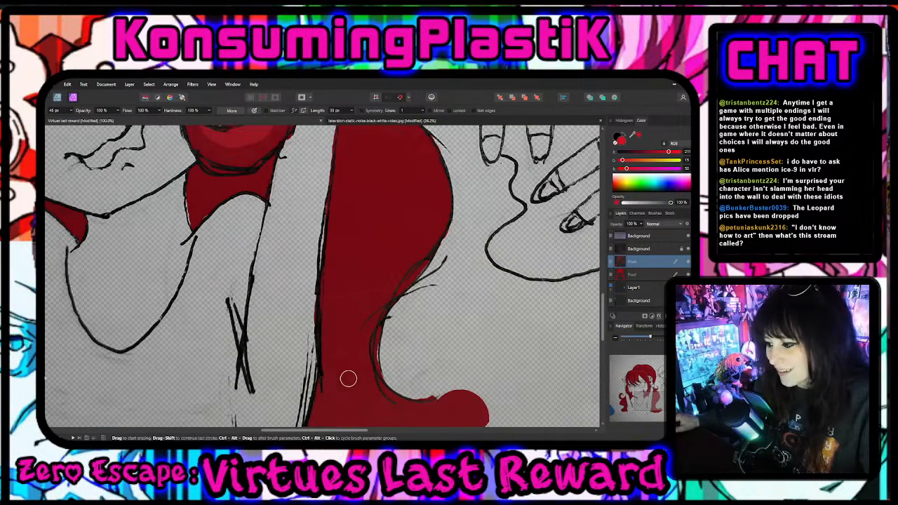
pyautogui.hotkey('ctrl', '-')
pyautogui.hotkey('ctrl', '-')
pyautogui.hotkey('ctrl', '-')
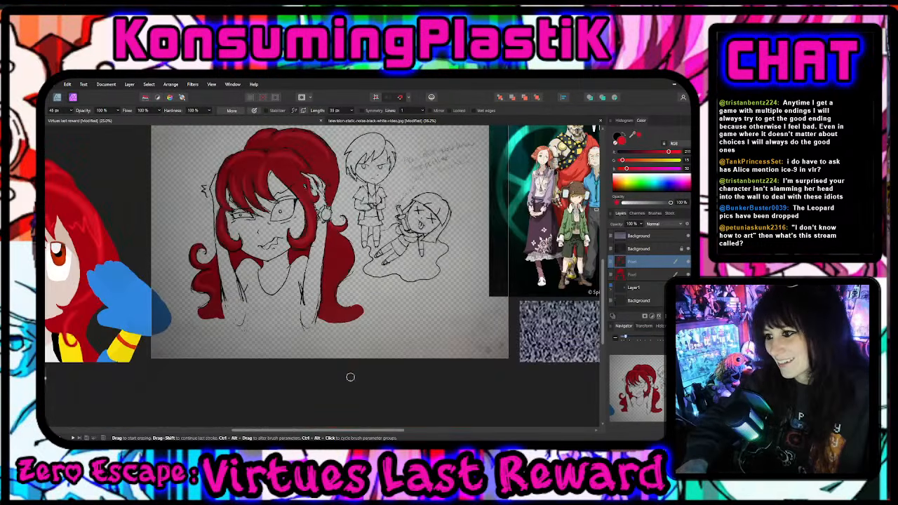
pyautogui.hotkey('ctrl', '+')
pyautogui.hotkey('ctrl', '-')
pyautogui.scroll(2, 369, 357)
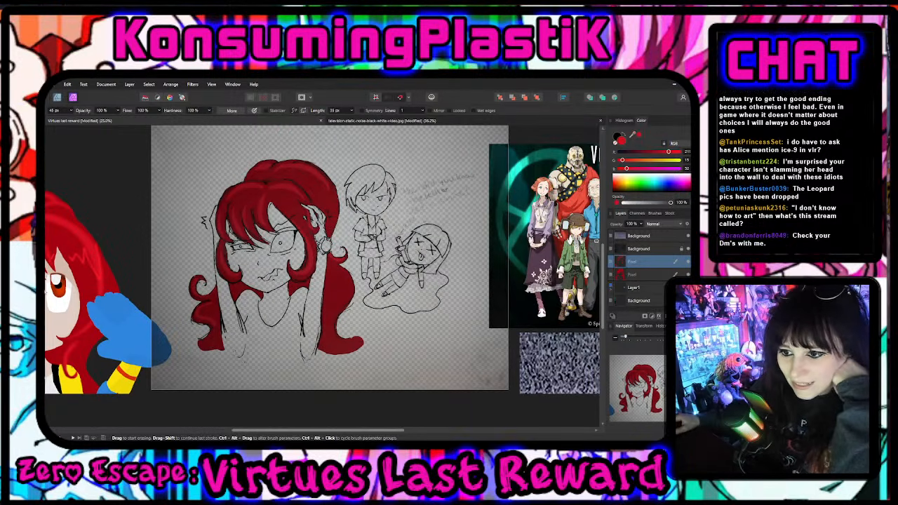
# - Soften the hair highlights with a large Blur brush and erase the colour bleeding outside the small outer curl
pyautogui.click(46, 272)
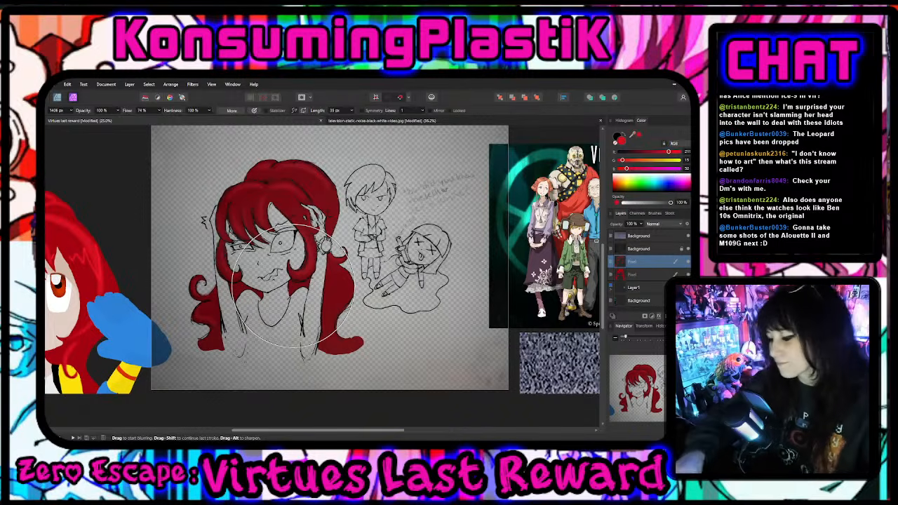
pyautogui.scroll(3, 294, 288)
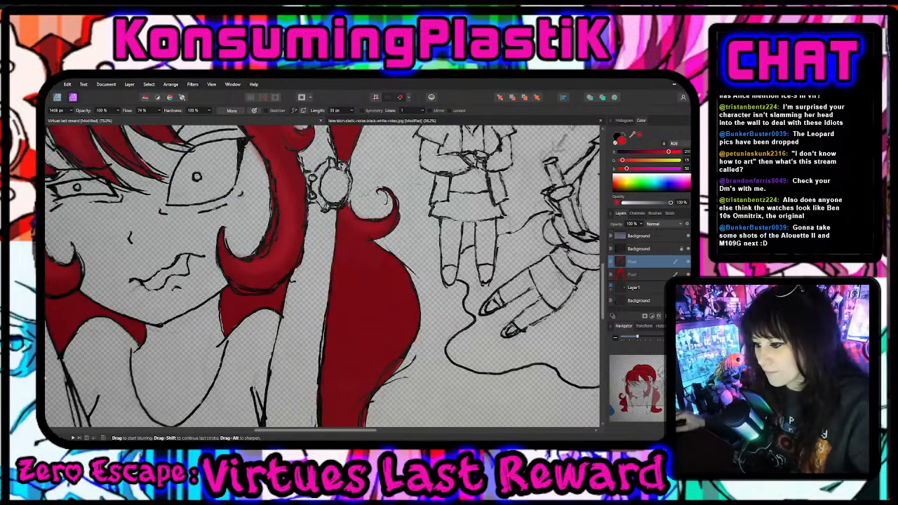
pyautogui.moveTo(288, 430); pyautogui.dragTo(188, 430)
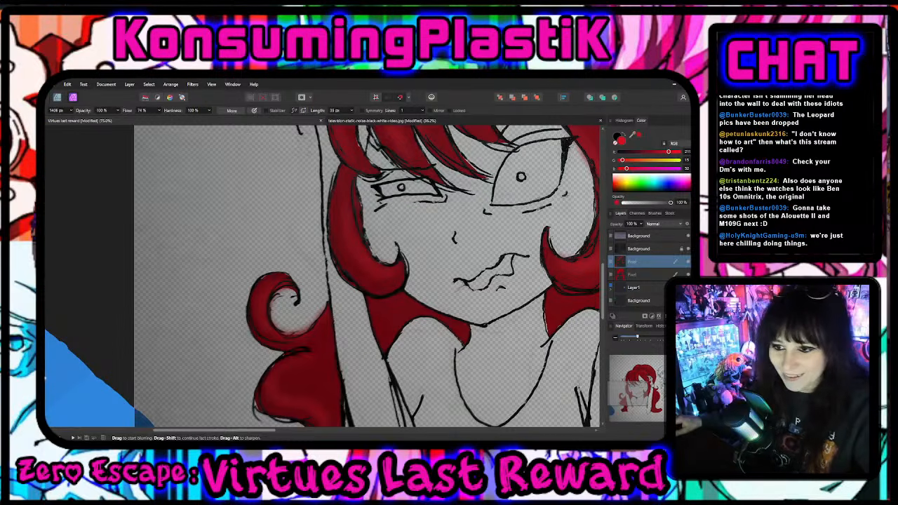
pyautogui.press('e')
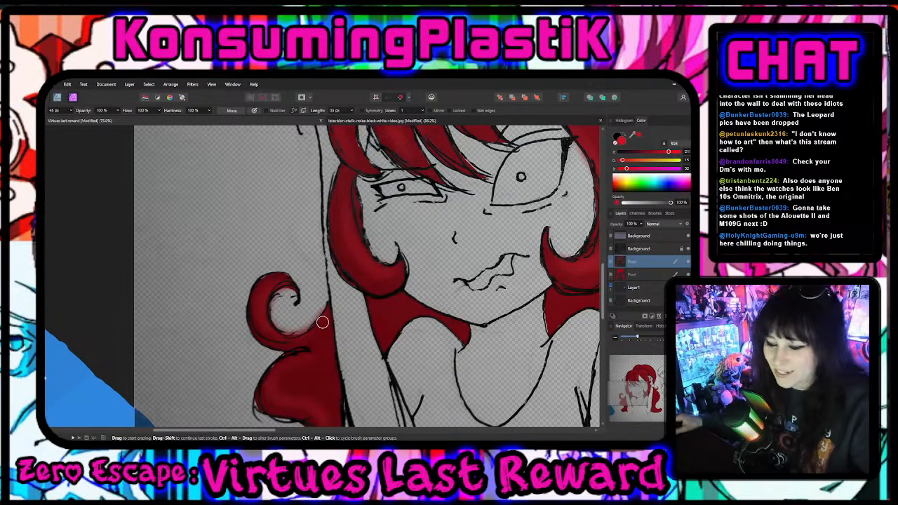
pyautogui.moveTo(318, 310)
pyautogui.mouseDown()
pyautogui.moveTo(284, 325)
pyautogui.moveTo(276, 310)
pyautogui.moveTo(288, 293)
pyautogui.moveTo(278, 313)
pyautogui.moveTo(303, 321)
pyautogui.mouseUp()
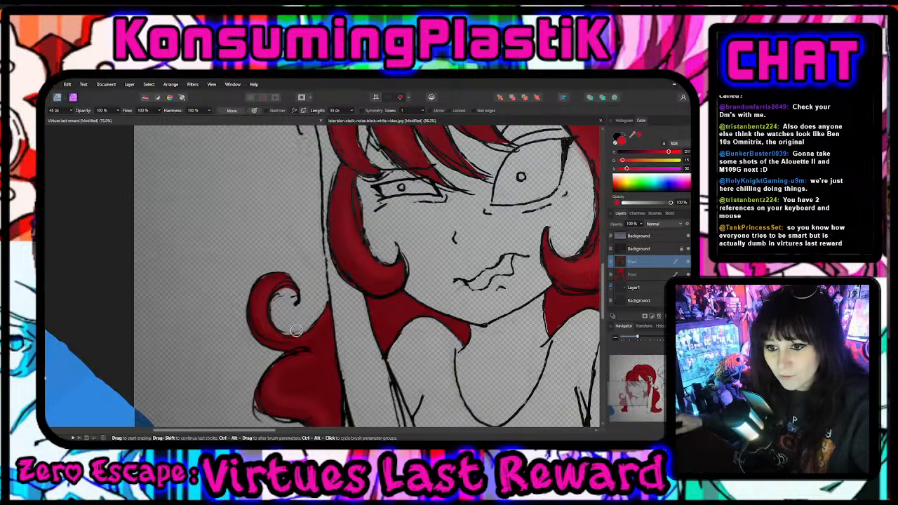
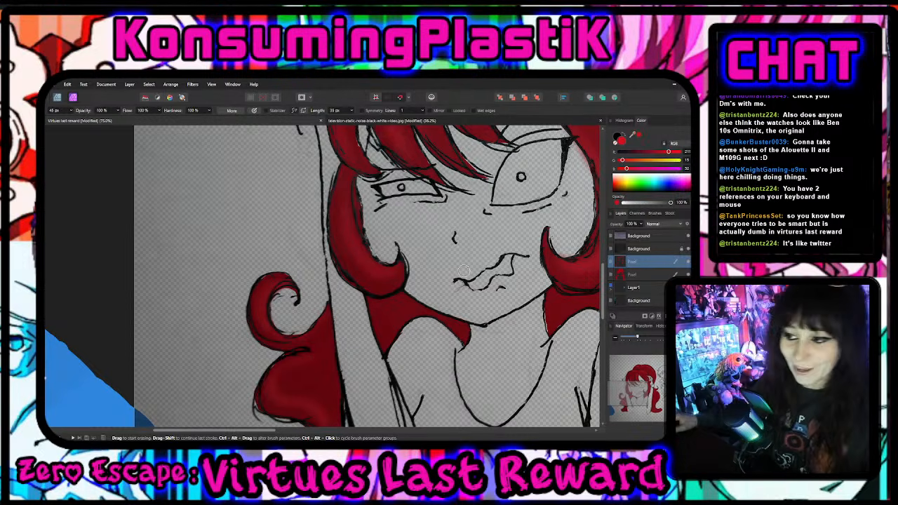
# - Inspect the softened highlights and line-art edges across the lower hair, wristwatch curl, side locks and fringe
pyautogui.scroll(-5, 315, 316)
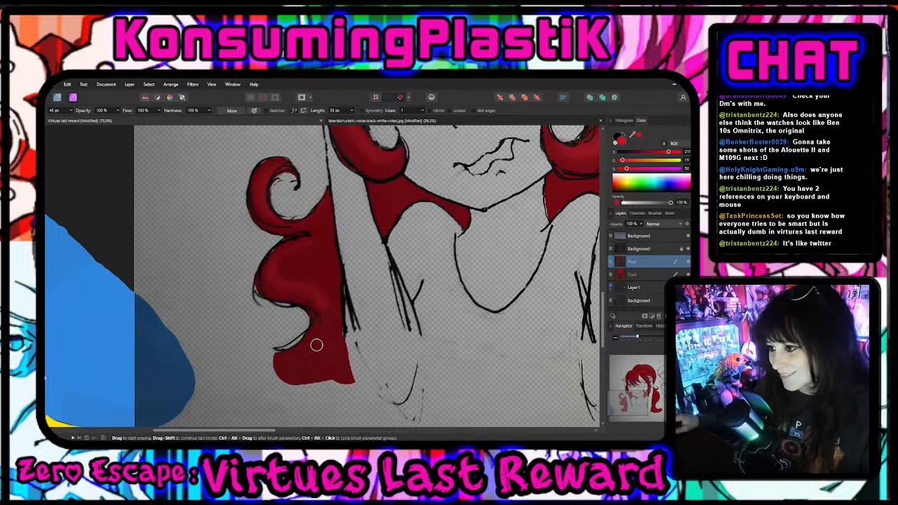
pyautogui.hscroll(12, 302, 420)
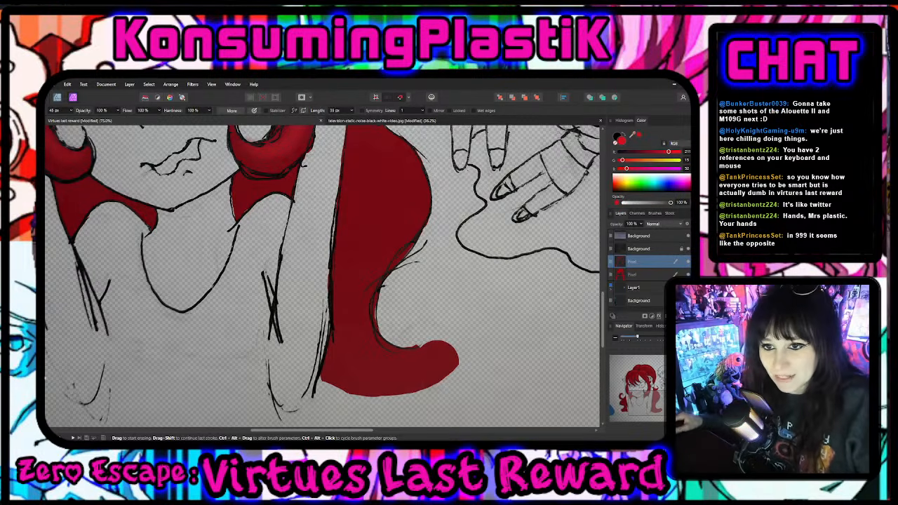
pyautogui.scroll(2, 187, 353)
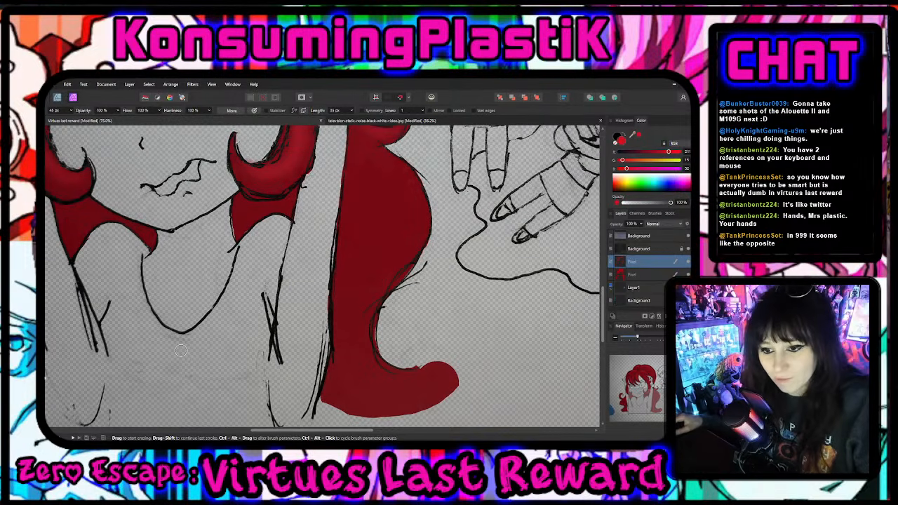
pyautogui.scroll(5, 180, 351)
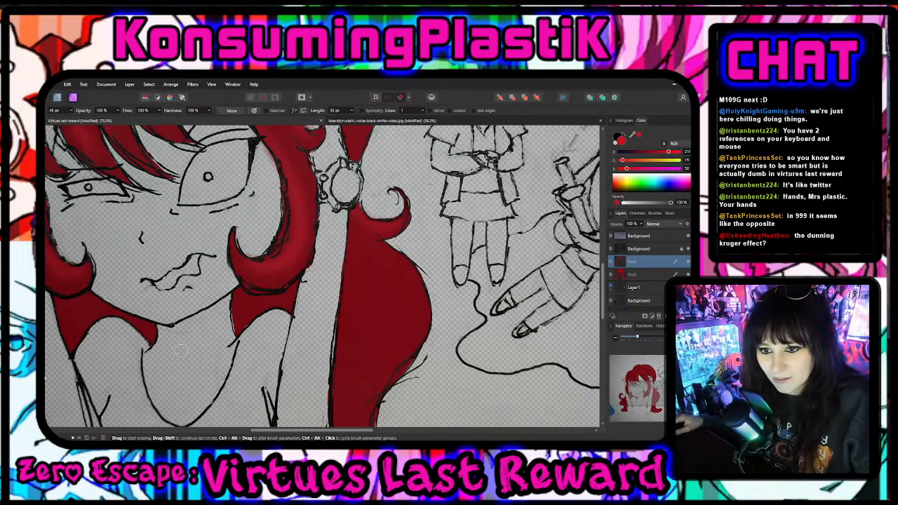
pyautogui.scroll(2, 180, 351)
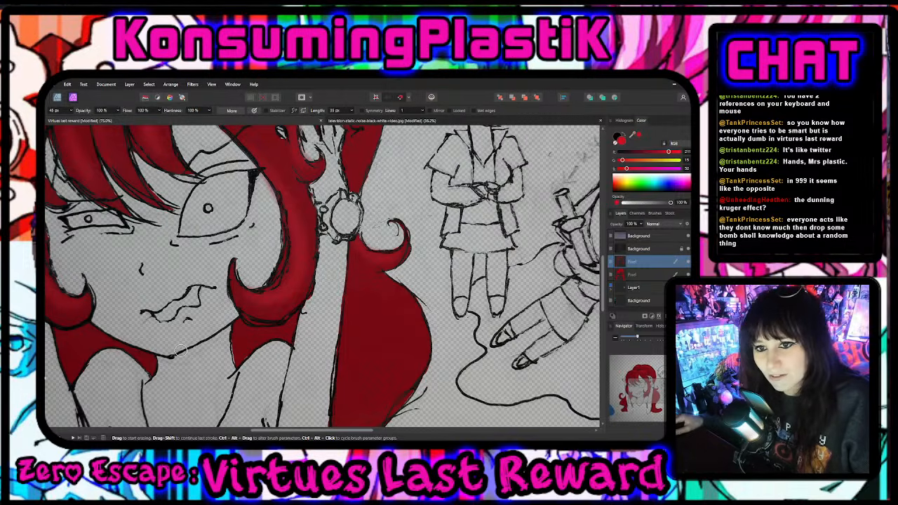
pyautogui.scroll(5, 181, 351)
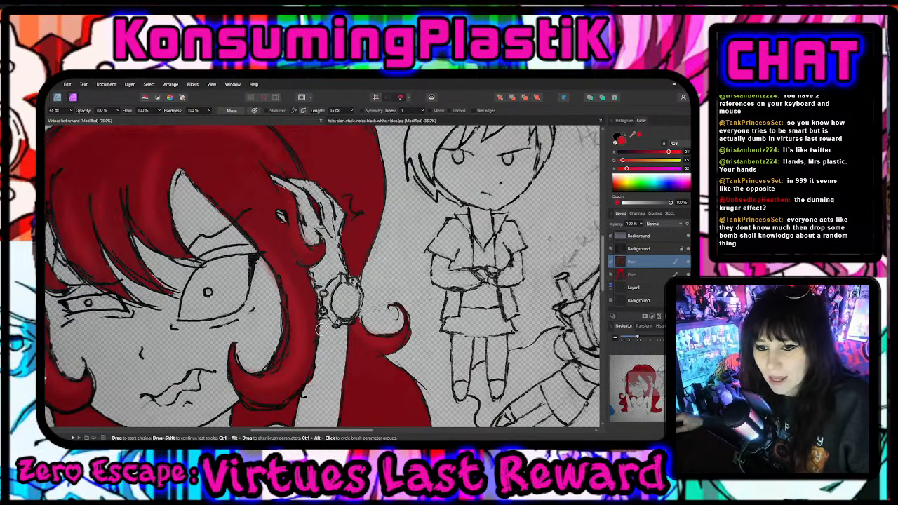
pyautogui.scroll(-2, 322, 329)
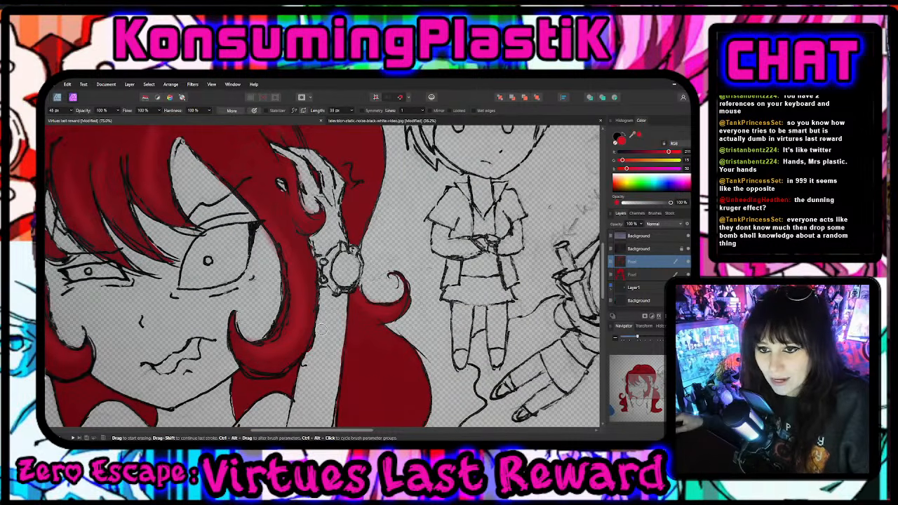
pyautogui.scroll(-7, 320, 329)
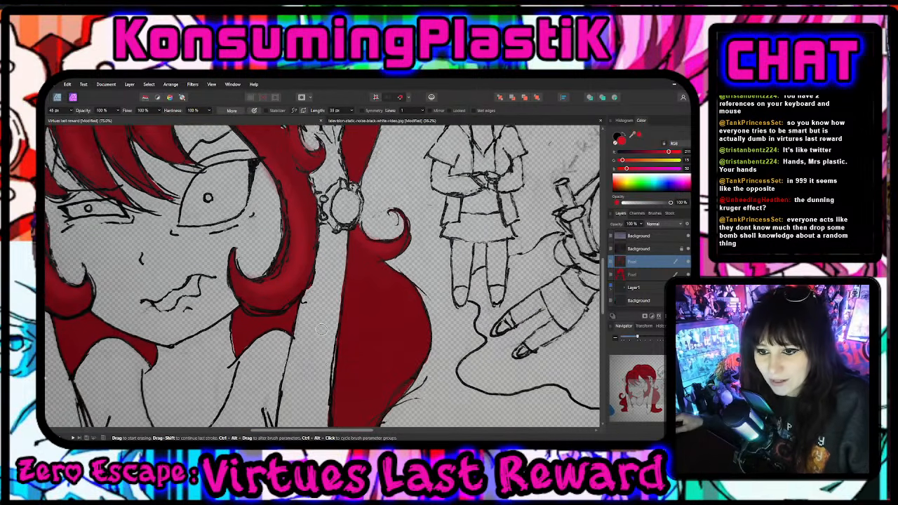
pyautogui.scroll(-1, 322, 329)
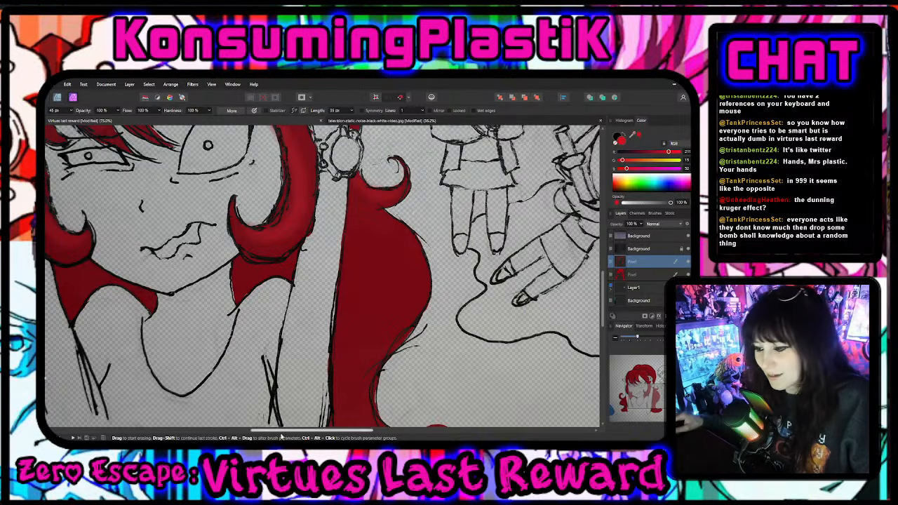
pyautogui.moveTo(320, 429); pyautogui.dragTo(294, 427)
pyautogui.scroll(10, 307, 310)
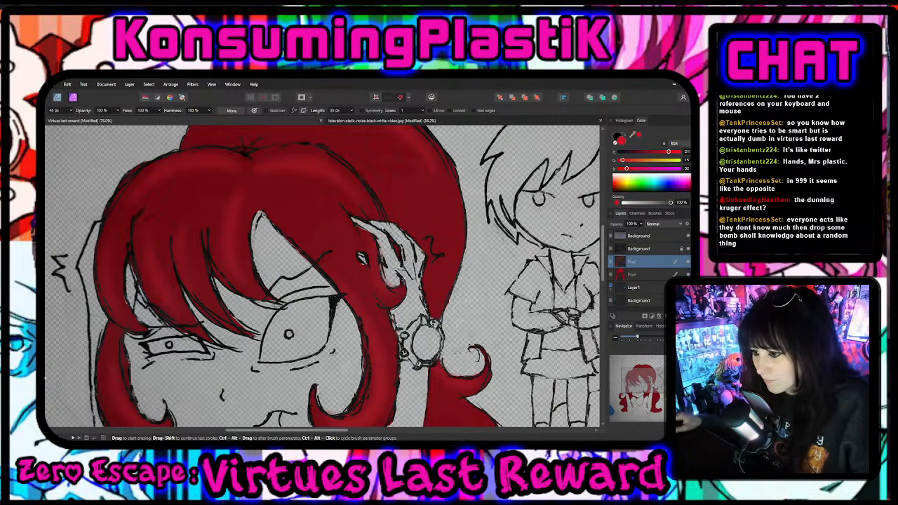
pyautogui.scroll(-4, 129, 338)
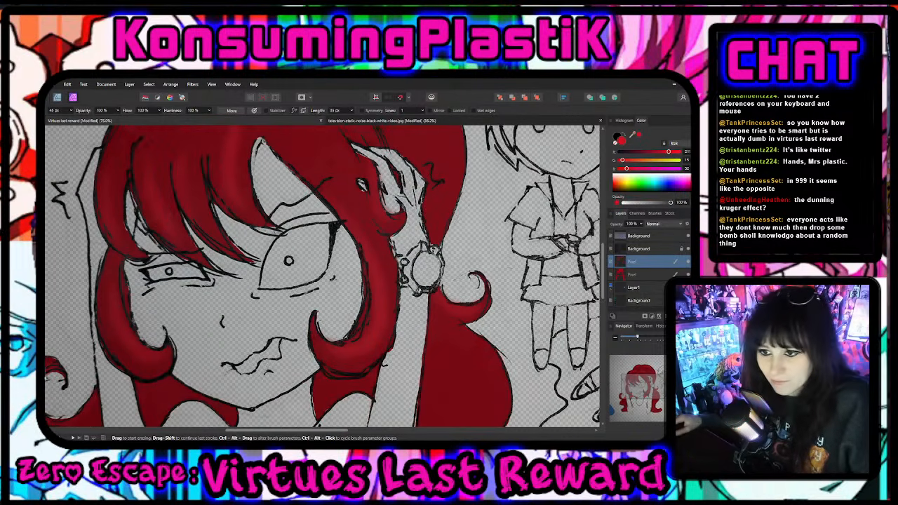
pyautogui.press('b')
pyautogui.click(143, 296)
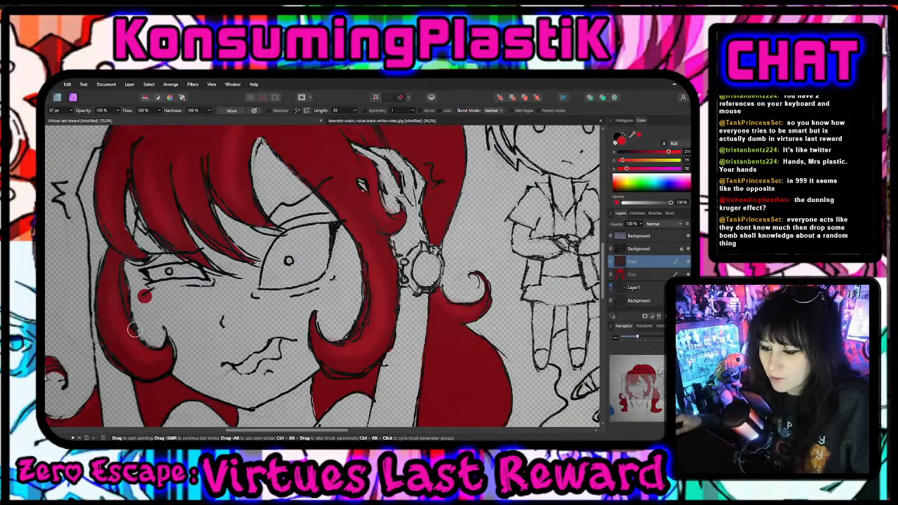
pyautogui.hotkey('ctrl', 'z')
# - Compare the large character's softened hair highlights with those on the red-haired reference drawing
pyautogui.hotkey('ctrl', '-')
pyautogui.hotkey('ctrl', '-')
pyautogui.hotkey('ctrl', '-')
pyautogui.hotkey('ctrl', '-')
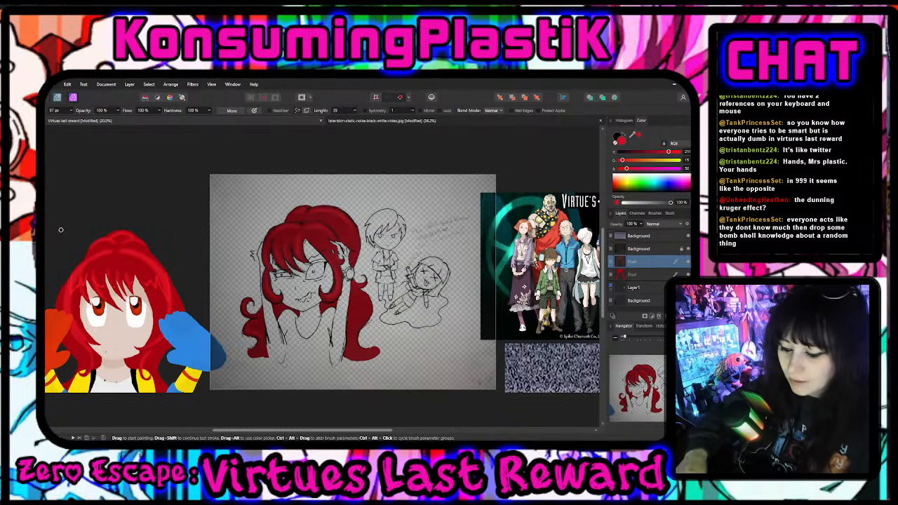
pyautogui.hotkey('ctrl', '=')
pyautogui.hotkey('ctrl', '=')
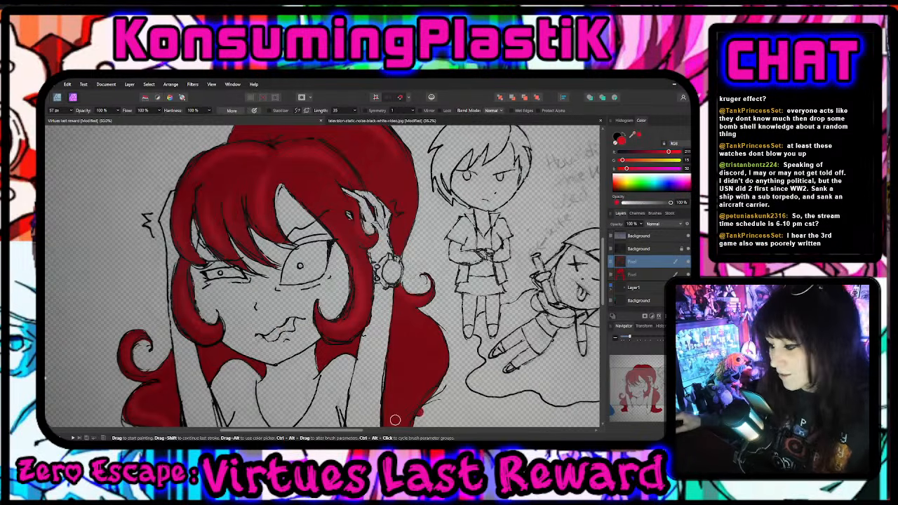
pyautogui.moveTo(357, 433); pyautogui.dragTo(338, 437)
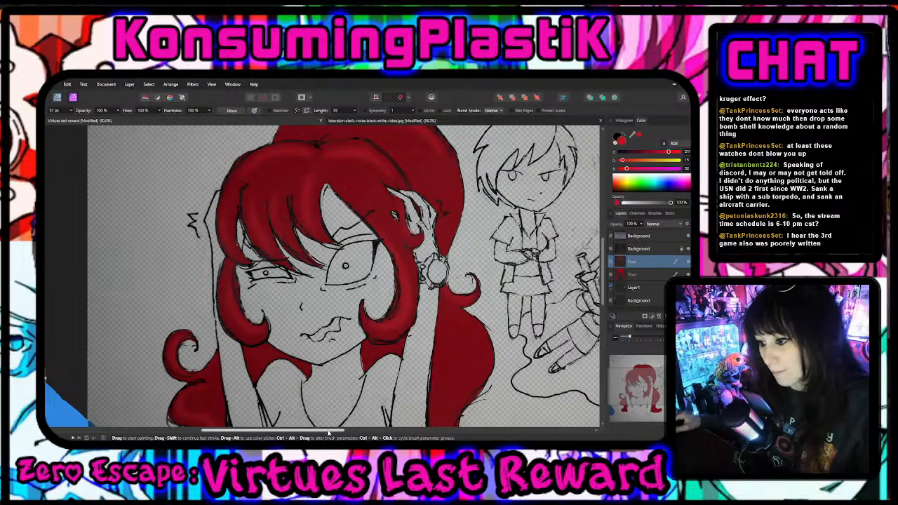
pyautogui.moveTo(307, 430)
pyautogui.mouseDown()
pyautogui.moveTo(319, 426)
pyautogui.moveTo(312, 424)
pyautogui.mouseUp()
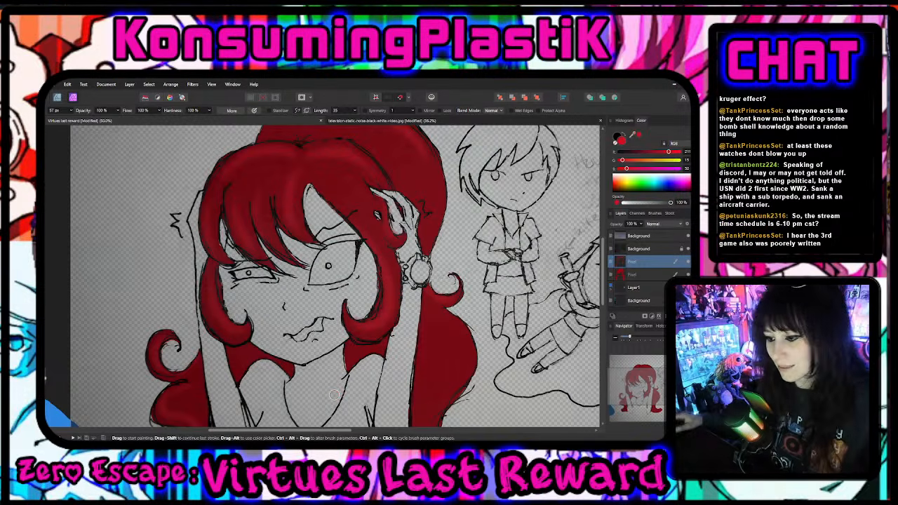
pyautogui.scroll(2, 376, 378)
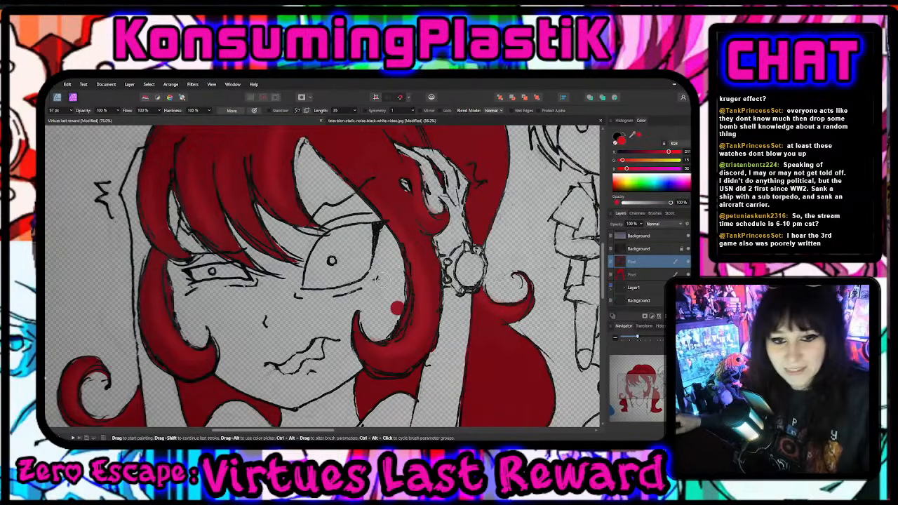
pyautogui.scroll(2, 347, 347)
pyautogui.scroll(4, 342, 351)
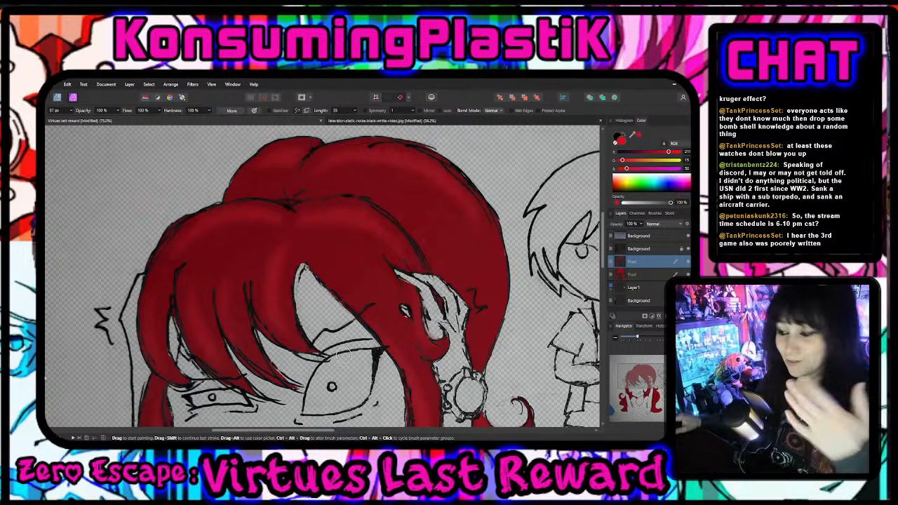
pyautogui.moveTo(314, 430); pyautogui.dragTo(166, 430)
pyautogui.scroll(-2, 182, 379)
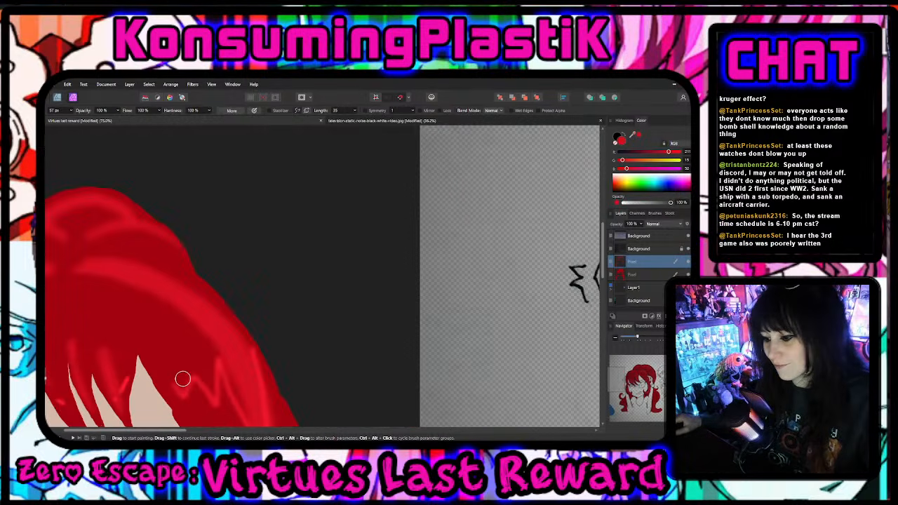
# - Sample the red of the zigzag highlight on the reference drawing's hair and return to the large character
pyautogui.scroll(-2, 183, 379)
pyautogui.press('i')
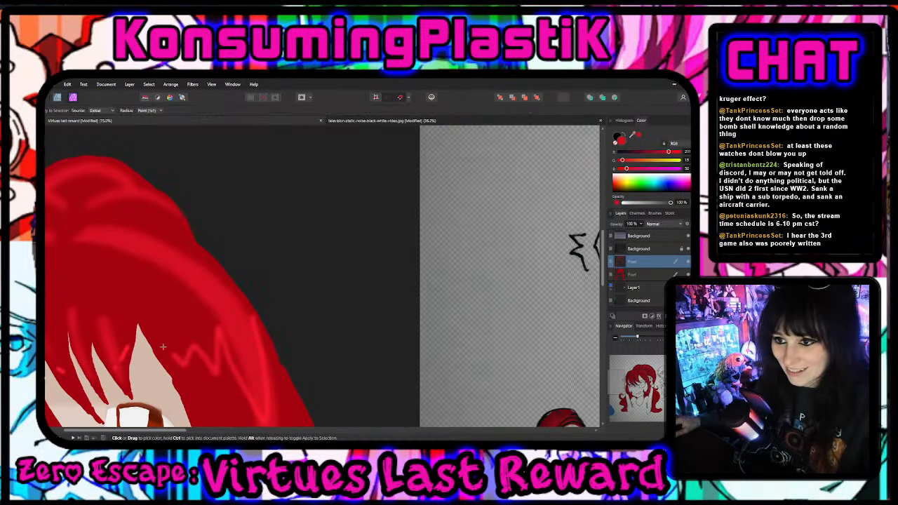
pyautogui.click(187, 359)
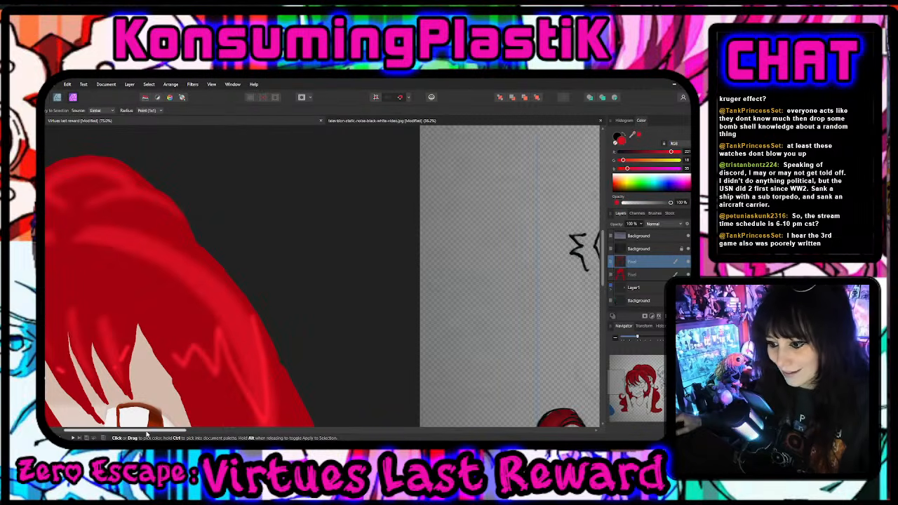
pyautogui.moveTo(146, 430); pyautogui.dragTo(299, 430)
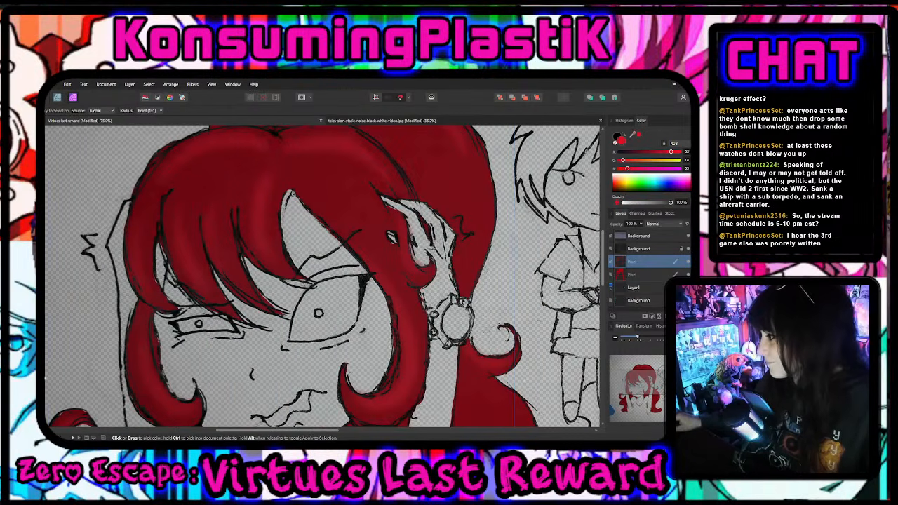
# - Try a new pixel layer with a darker red sampled from the large character's fringe and undo the layer's addition
pyautogui.hotkey('ctrl', 'shift', 'n')
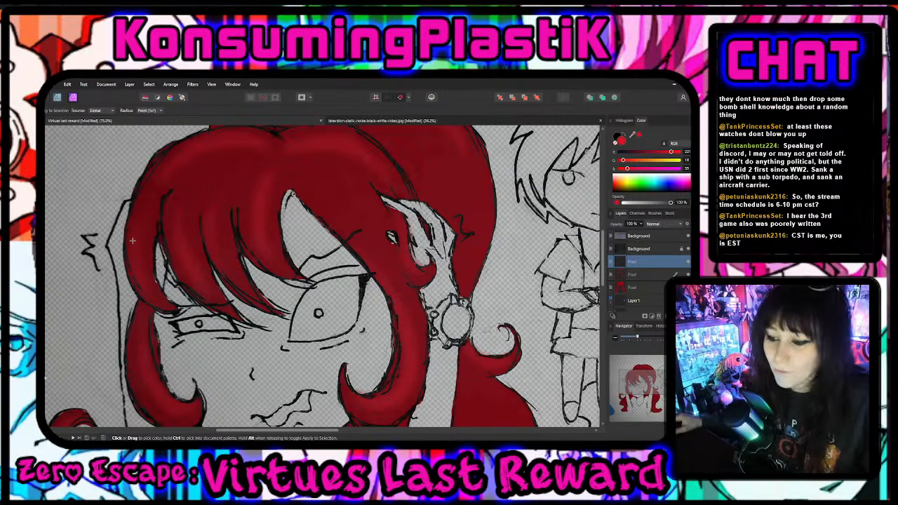
pyautogui.hotkey('ctrl', '-')
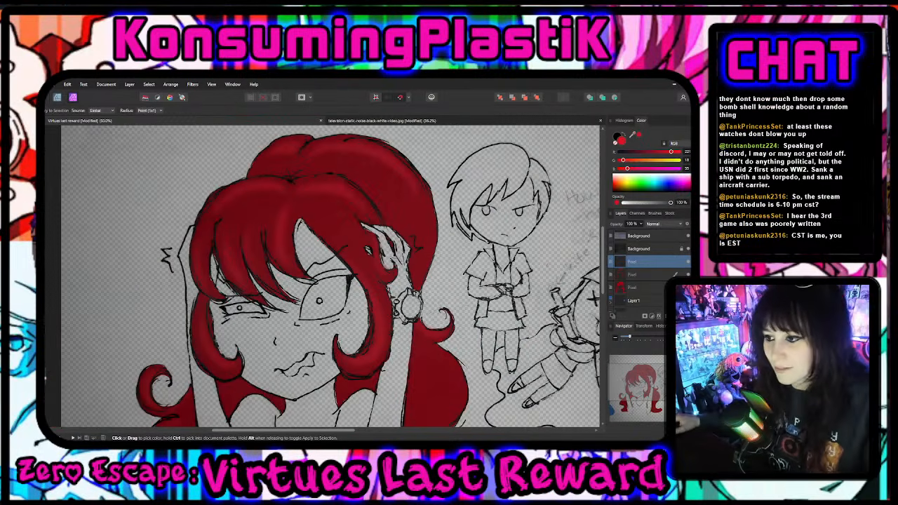
pyautogui.moveTo(244, 430)
pyautogui.mouseDown()
pyautogui.moveTo(181, 430)
pyautogui.moveTo(247, 421)
pyautogui.mouseUp()
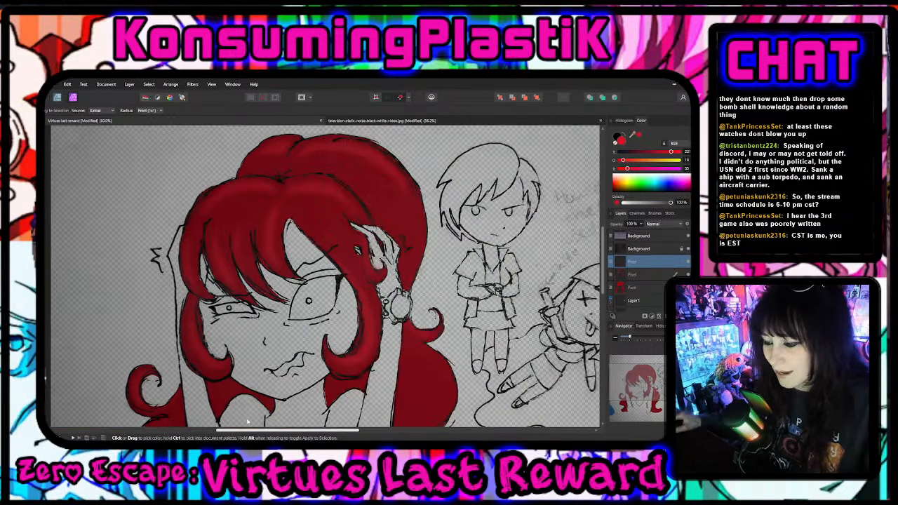
pyautogui.click(205, 220)
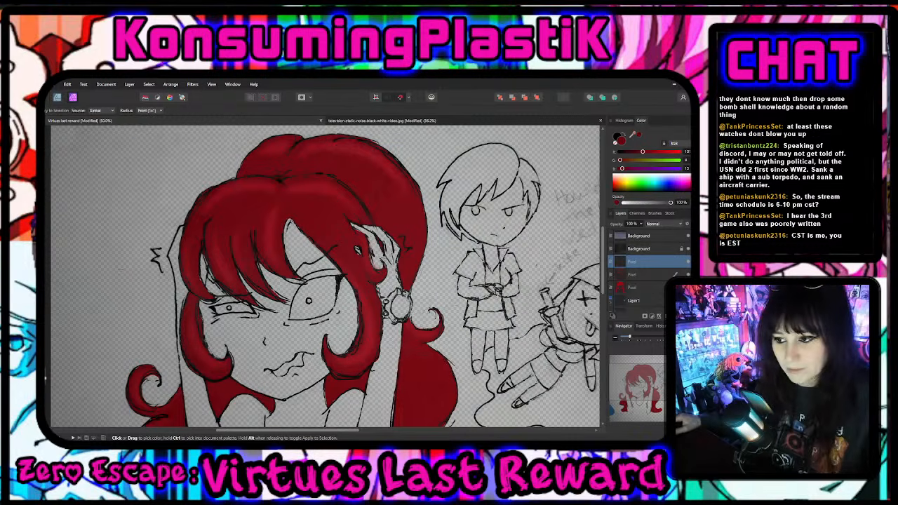
pyautogui.hotkey('ctrl', 'z')
# - Add a new pixel layer above the hair highlights and sample a brighter red from the reference drawing's fringe
pyautogui.moveTo(290, 431); pyautogui.dragTo(186, 430)
pyautogui.hotkey('ctrl', 'shift', 'n')
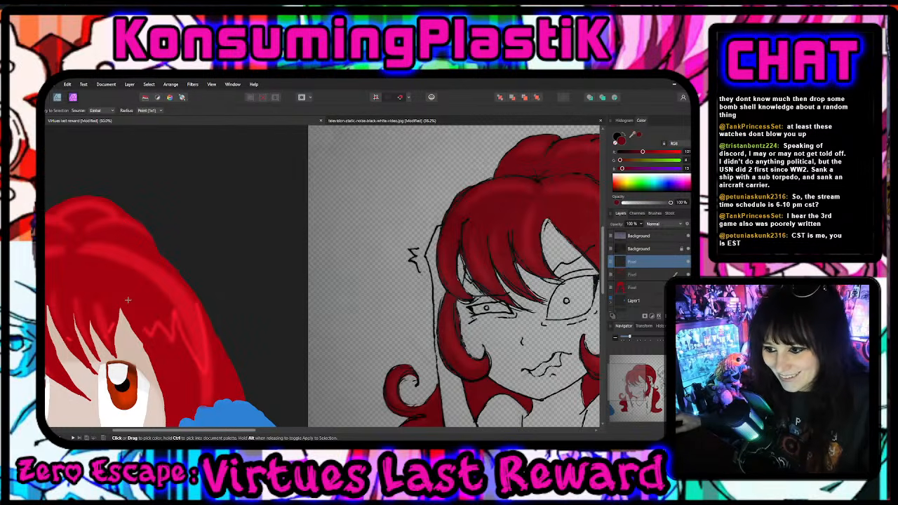
pyautogui.click(112, 327)
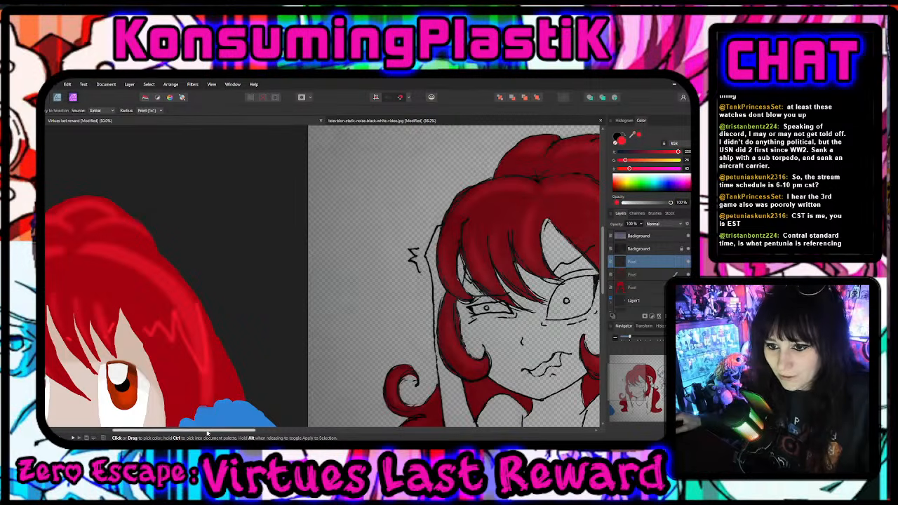
pyautogui.moveTo(209, 432); pyautogui.dragTo(176, 433)
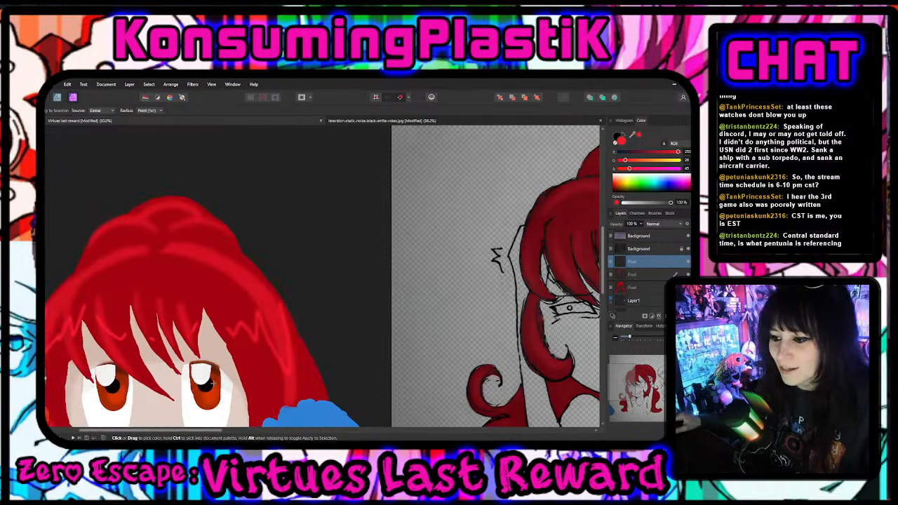
# - Sample the bright highlight red from the reference character's hair and paint a zigzag highlight across the sketched character's bangs
pyautogui.click(193, 341)
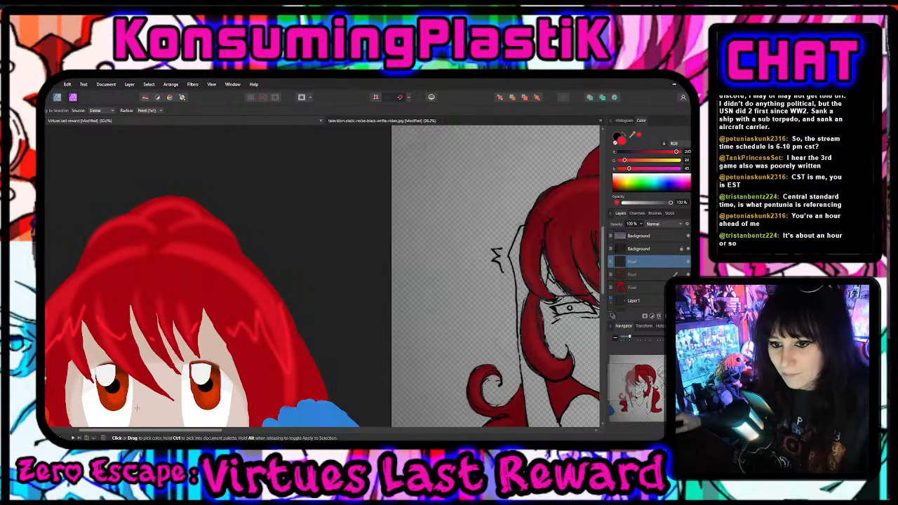
pyautogui.moveTo(166, 429); pyautogui.dragTo(286, 431)
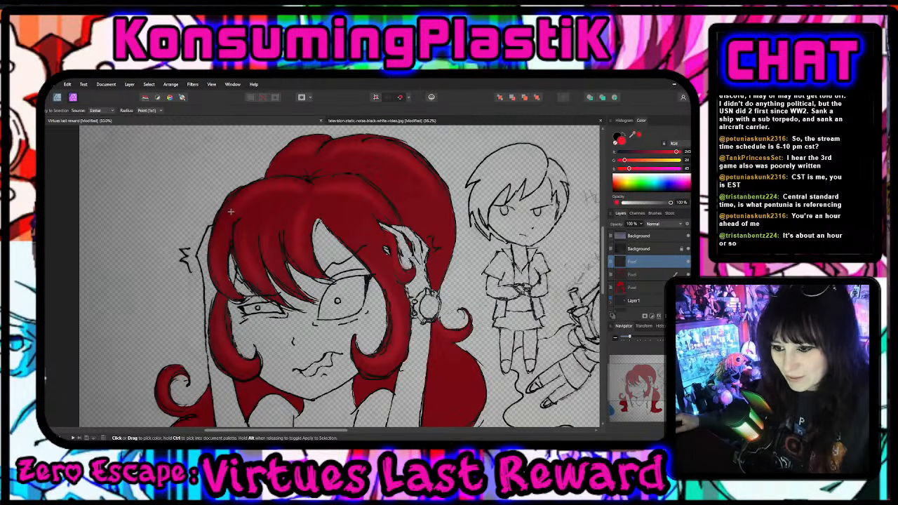
pyautogui.press('b')
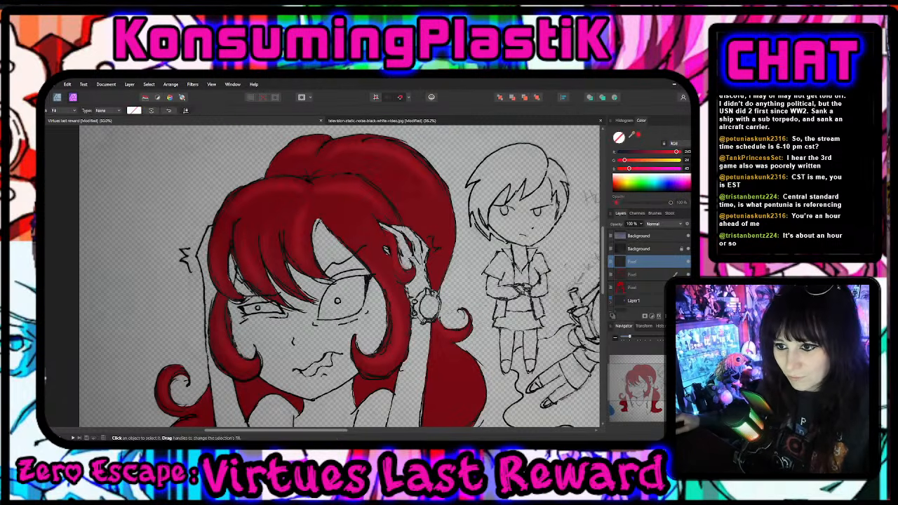
pyautogui.click(70, 112)
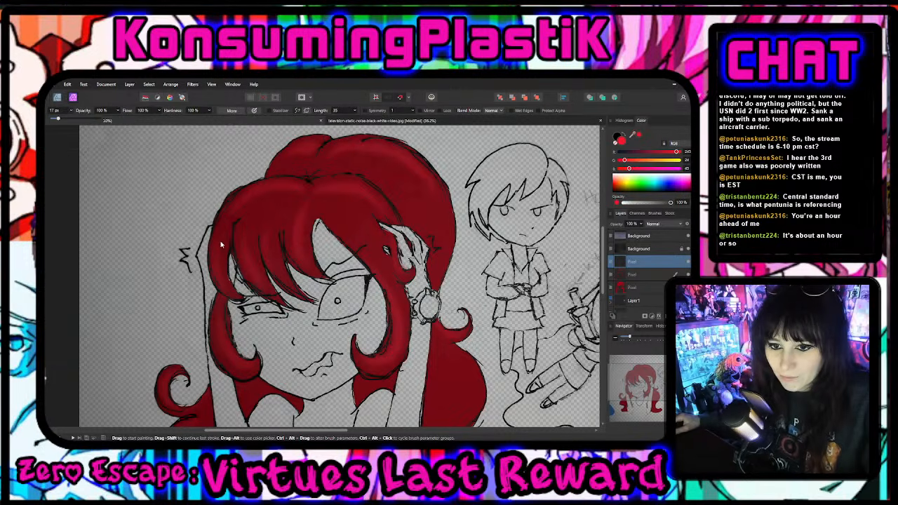
pyautogui.hotkey('ctrl', '+')
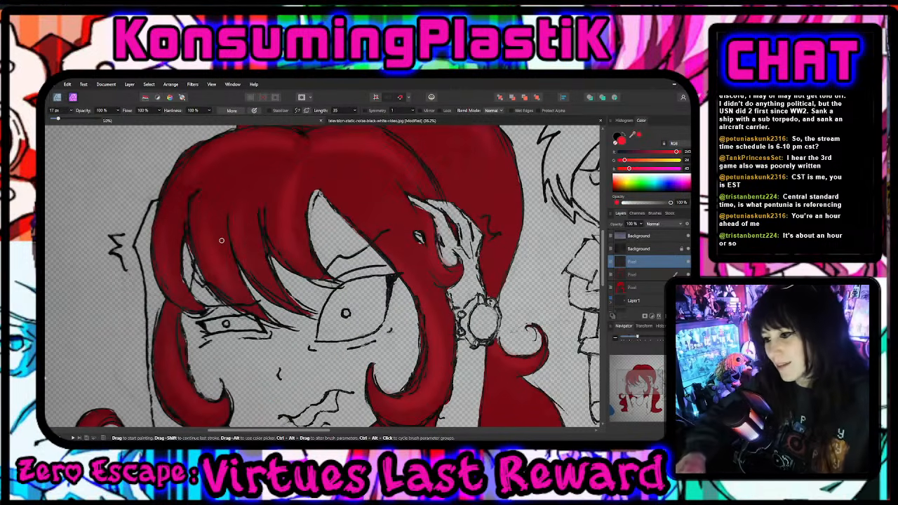
pyautogui.scroll(2, 221, 241)
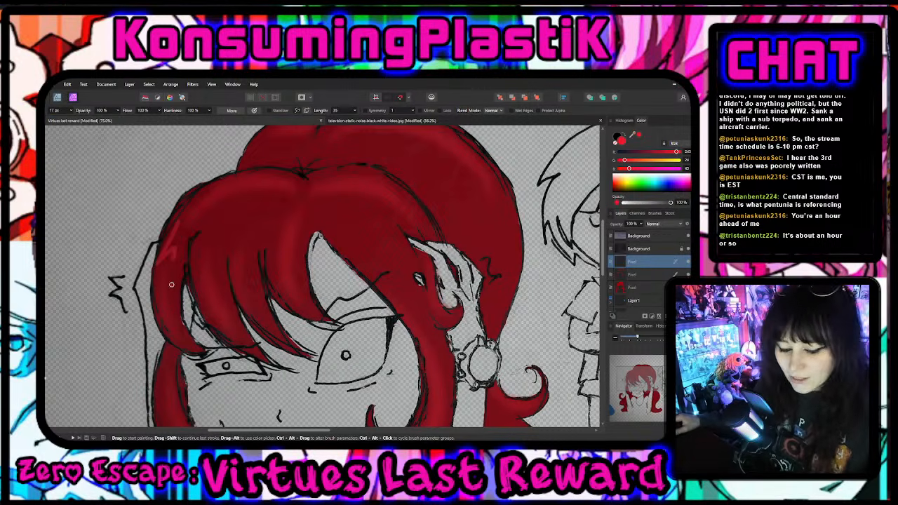
pyautogui.moveTo(180, 223)
pyautogui.mouseDown()
pyautogui.moveTo(168, 260)
pyautogui.moveTo(177, 249)
pyautogui.moveTo(195, 282)
pyautogui.moveTo(202, 261)
pyautogui.moveTo(208, 268)
pyautogui.moveTo(224, 254)
pyautogui.moveTo(250, 263)
pyautogui.mouseUp()
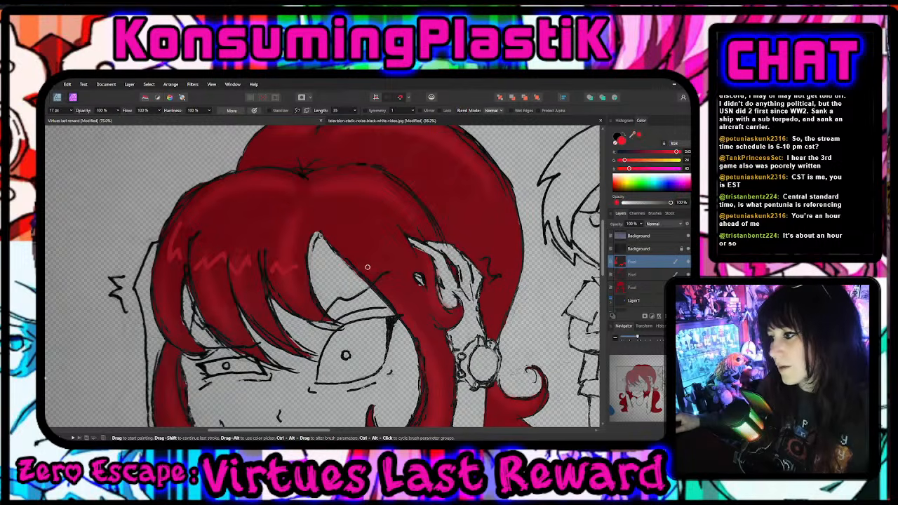
# - Paint a zigzag highlight on the hair beside the raised hand, redoing the first stroke
pyautogui.moveTo(368, 269); pyautogui.dragTo(431, 265)
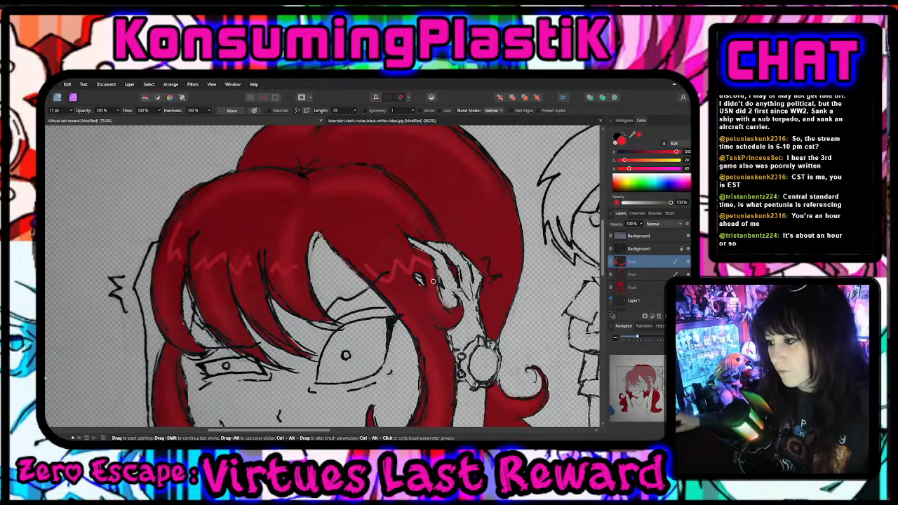
pyautogui.hotkey('ctrl', 'z')
pyautogui.moveTo(424, 270)
pyautogui.mouseDown()
pyautogui.moveTo(398, 254)
pyautogui.moveTo(406, 289)
pyautogui.moveTo(366, 260)
pyautogui.mouseUp()
# - Paint small bright red highlights on the two curled side locks framing the face
pyautogui.scroll(-5, 420, 250)
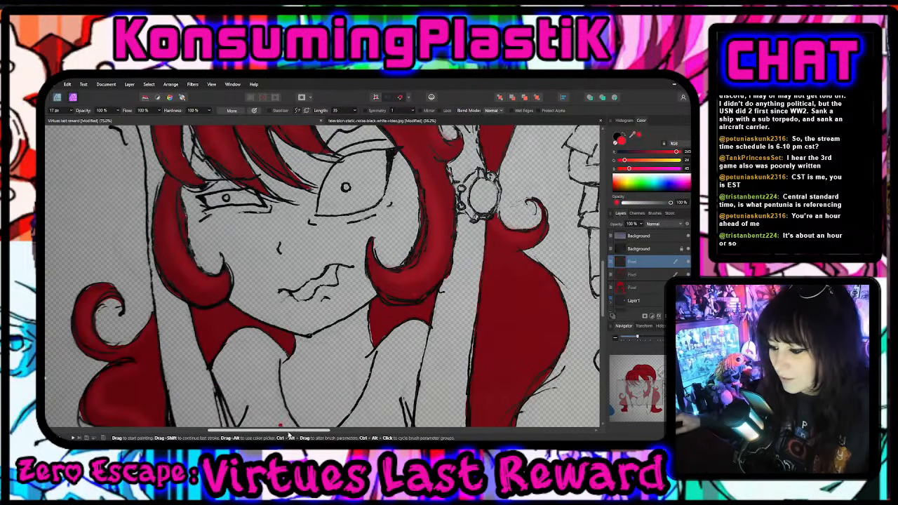
pyautogui.moveTo(280, 426)
pyautogui.mouseDown()
pyautogui.moveTo(97, 424)
pyautogui.moveTo(310, 429)
pyautogui.mouseUp()
pyautogui.scroll(2, 216, 372)
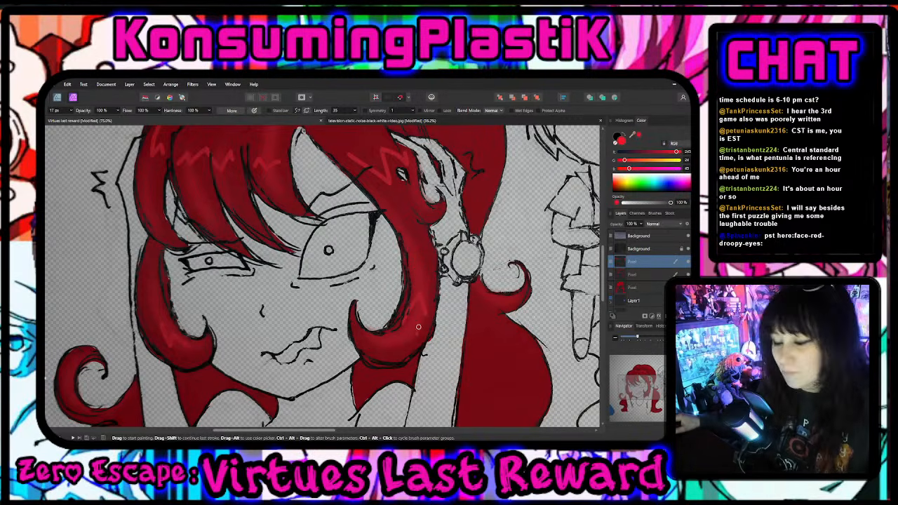
pyautogui.hotkey('ctrl', 'z')
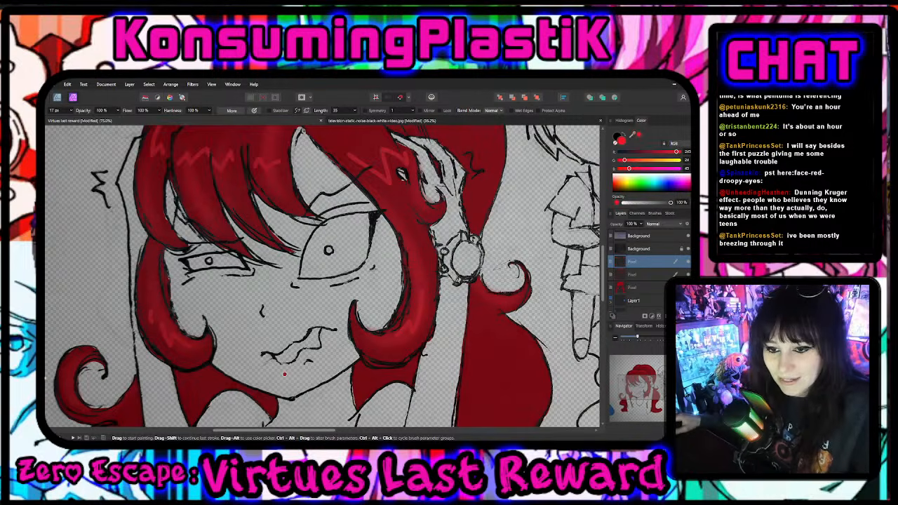
# - Try a short highlight stroke on the hair just above the parting
pyautogui.scroll(2, 292, 360)
pyautogui.scroll(10, 291, 361)
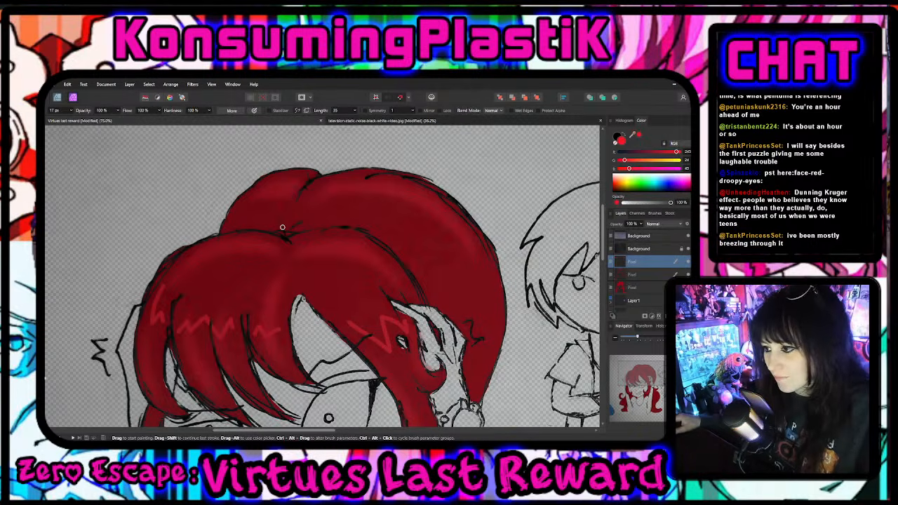
pyautogui.moveTo(275, 199); pyautogui.dragTo(284, 229)
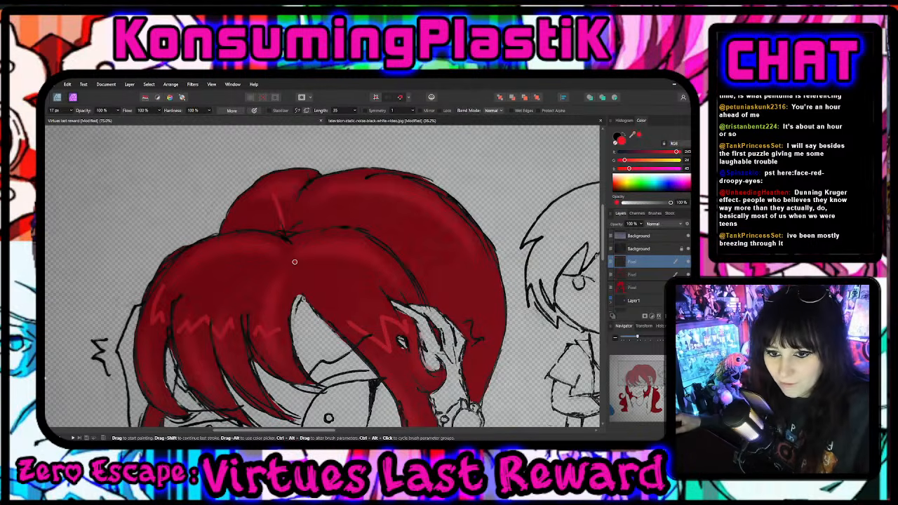
pyautogui.hotkey('ctrl', 'z')
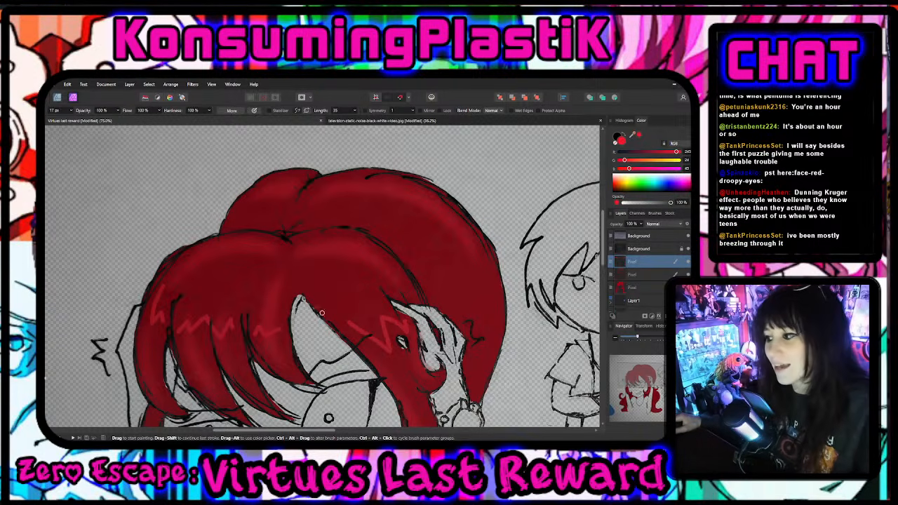
# - Check the hair highlights against the reference character and save the Virtues last reward document
pyautogui.scroll(-5, 330, 288)
pyautogui.scroll(6, 418, 332)
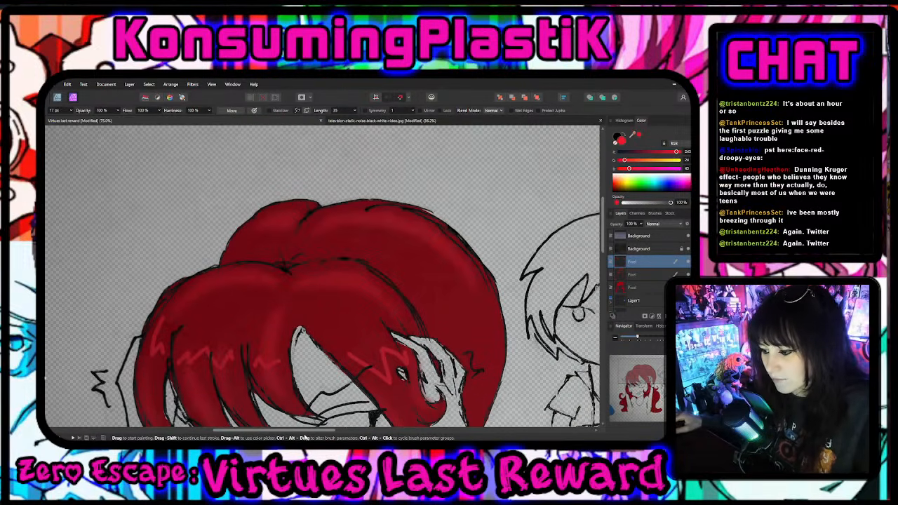
pyautogui.scroll(5, 170, 375)
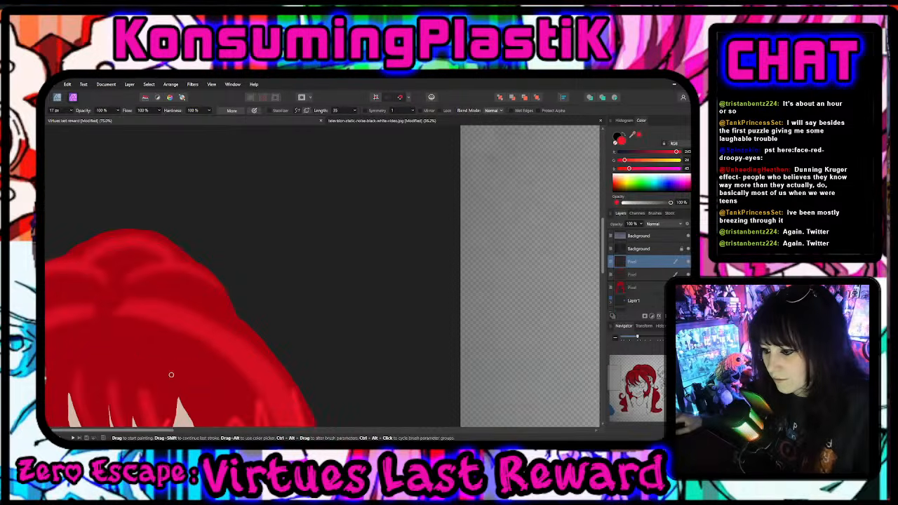
pyautogui.scroll(-5, 170, 375)
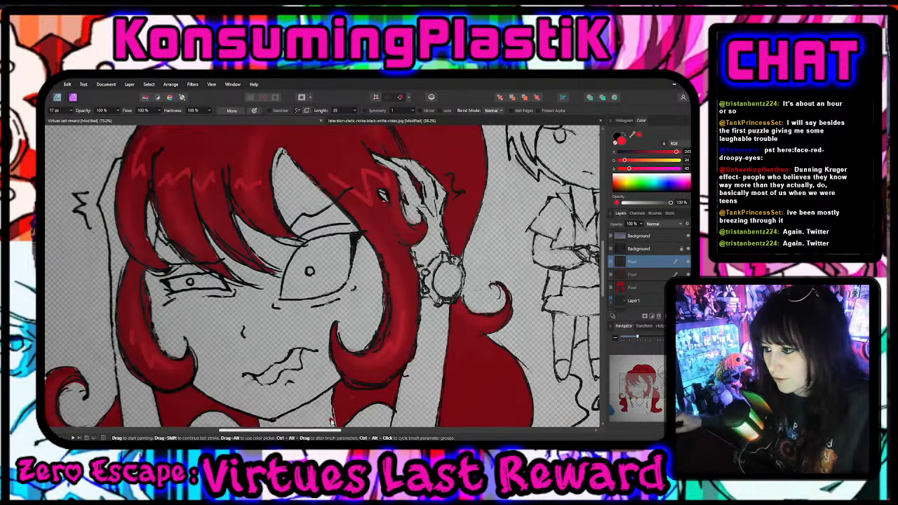
pyautogui.scroll(1, 377, 387)
pyautogui.scroll(-1, 373, 372)
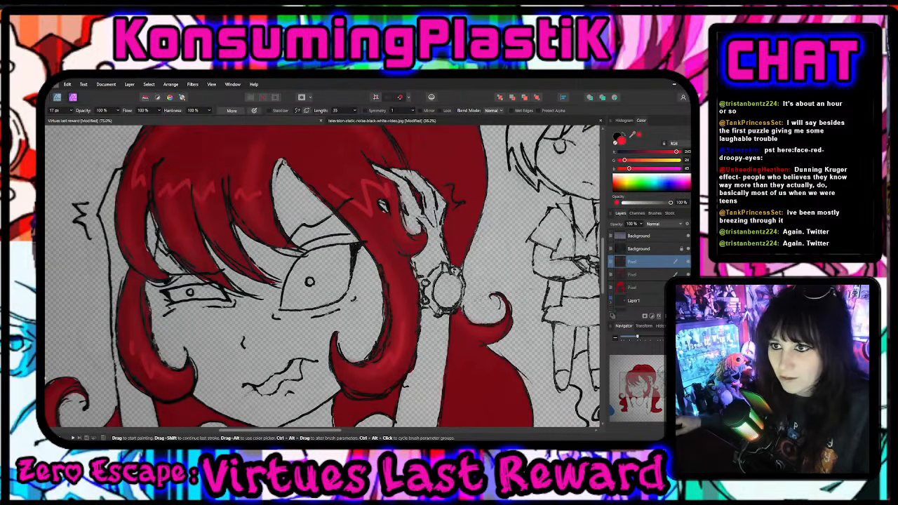
pyautogui.click(53, 84)
pyautogui.click(56, 158)
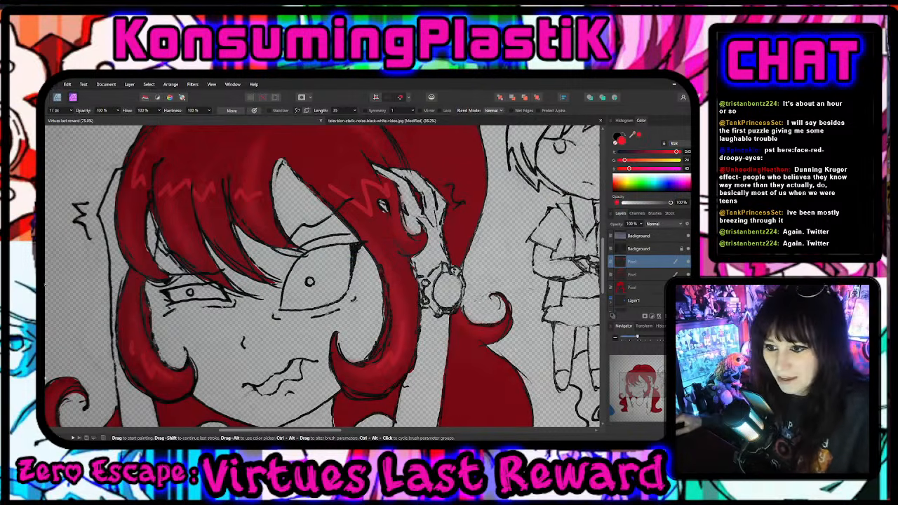
# - Soften the painted zigzag highlights on the bangs and side locks with the large Blur Brush
pyautogui.press('r')
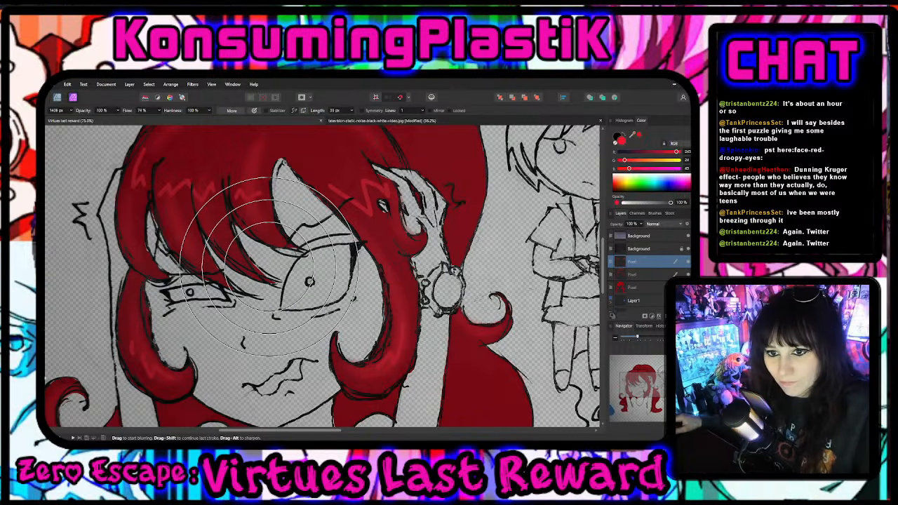
pyautogui.moveTo(269, 266)
pyautogui.mouseDown()
pyautogui.moveTo(259, 202)
pyautogui.moveTo(228, 265)
pyautogui.moveTo(240, 254)
pyautogui.moveTo(197, 262)
pyautogui.moveTo(145, 171)
pyautogui.moveTo(172, 303)
pyautogui.moveTo(207, 289)
pyautogui.moveTo(221, 206)
pyautogui.moveTo(282, 204)
pyautogui.moveTo(325, 182)
pyautogui.moveTo(385, 203)
pyautogui.moveTo(399, 305)
pyautogui.moveTo(421, 294)
pyautogui.mouseUp()
pyautogui.scroll(3, 419, 293)
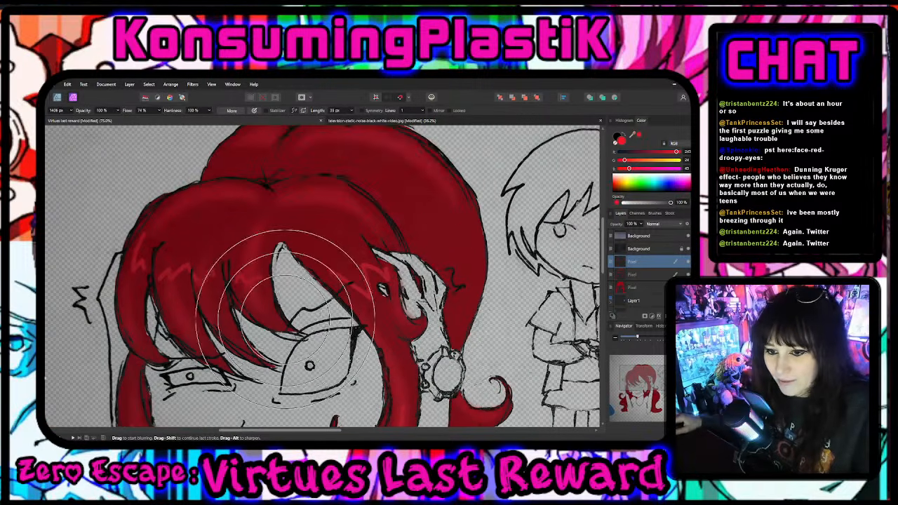
pyautogui.scroll(-5, 393, 231)
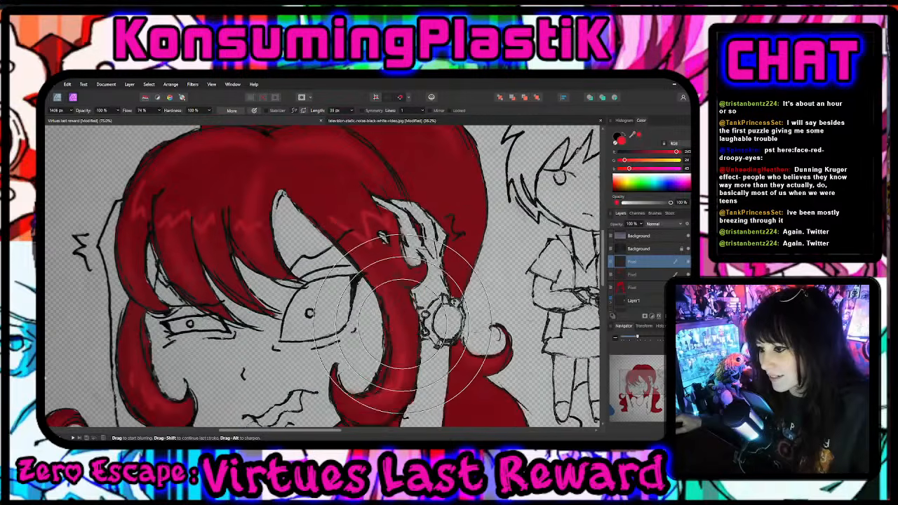
pyautogui.scroll(3, 182, 280)
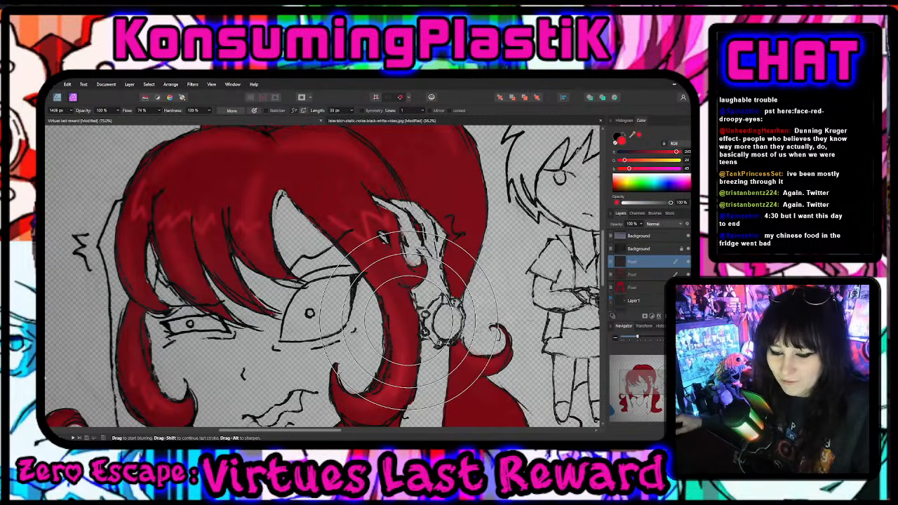
# - Group the three Pixel layers that hold the hair colour, shading and highlights
pyautogui.click(643, 285)
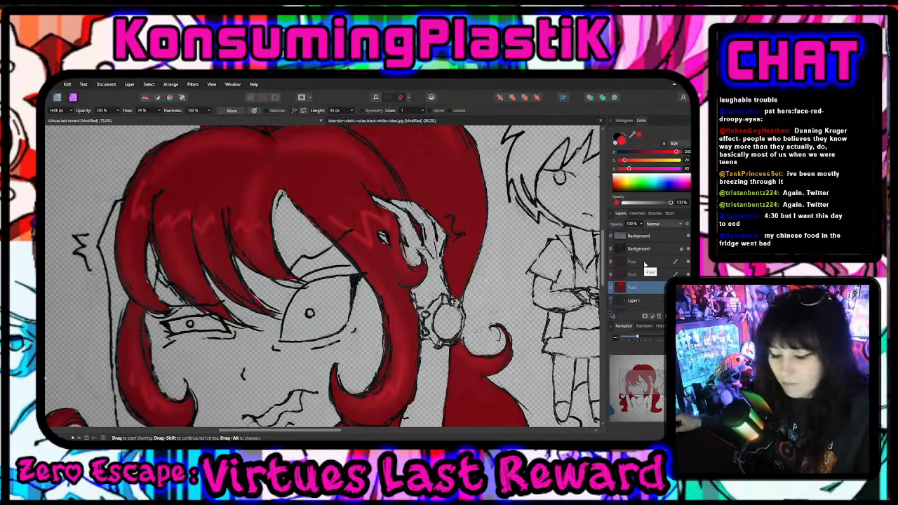
pyautogui.keyDown('shift'); pyautogui.click(644, 263); pyautogui.keyUp('shift')
pyautogui.rightClick(644, 264)
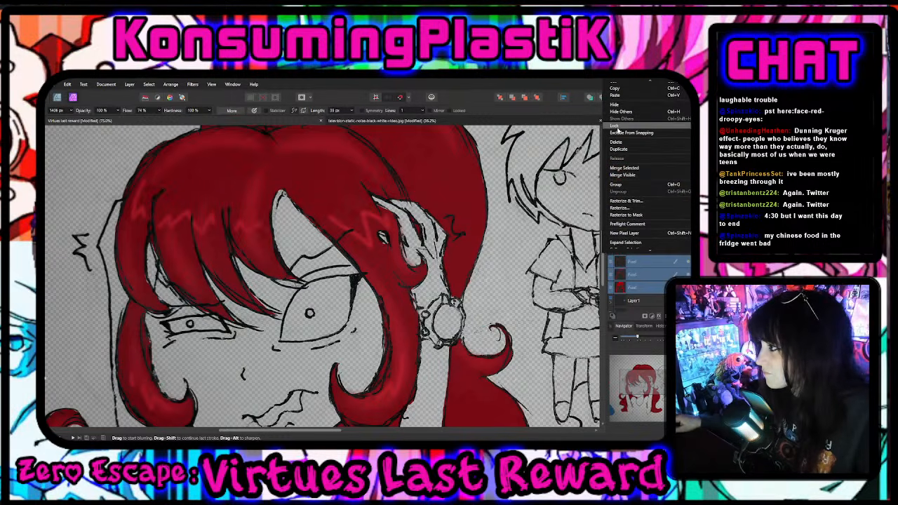
pyautogui.click(621, 185)
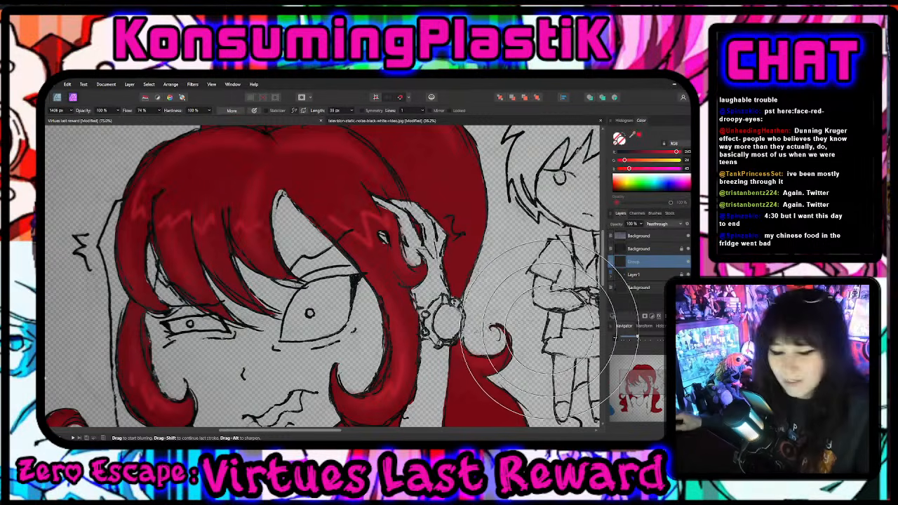
pyautogui.moveTo(172, 169)
pyautogui.mouseDown()
pyautogui.moveTo(158, 242)
pyautogui.moveTo(140, 225)
pyautogui.moveTo(133, 239)
pyautogui.mouseUp()
pyautogui.press('b')
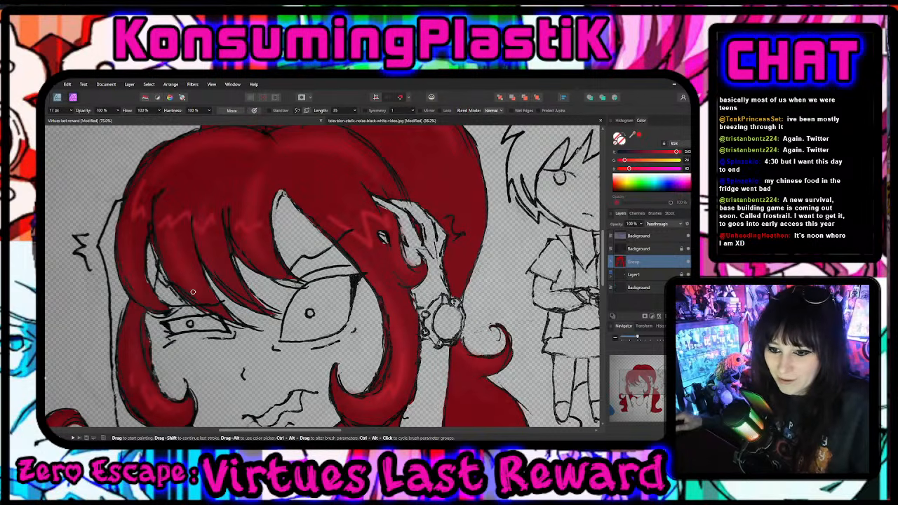
pyautogui.scroll(2, 224, 290)
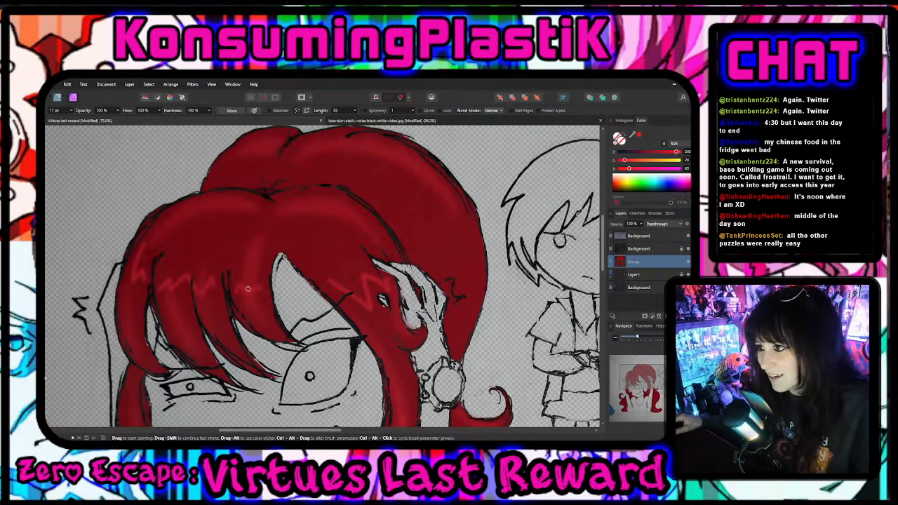
pyautogui.scroll(-2, 295, 301)
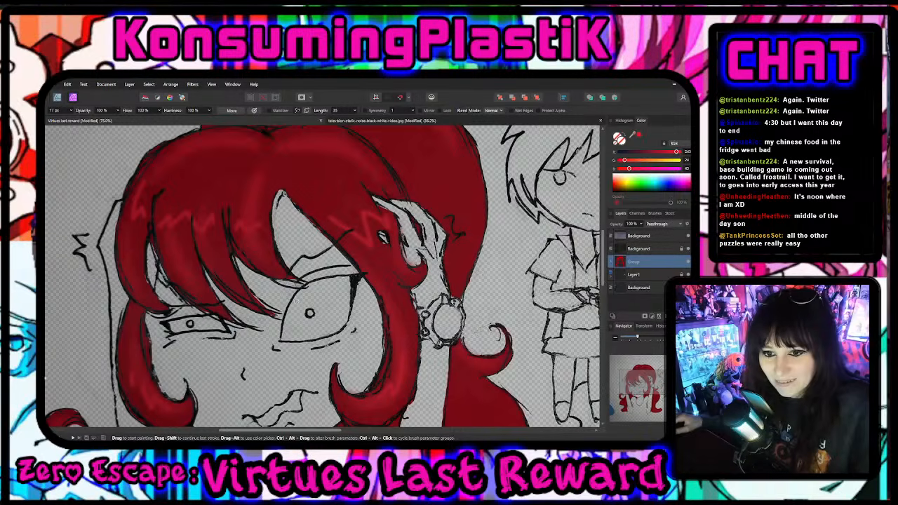
pyautogui.scroll(-4, 295, 301)
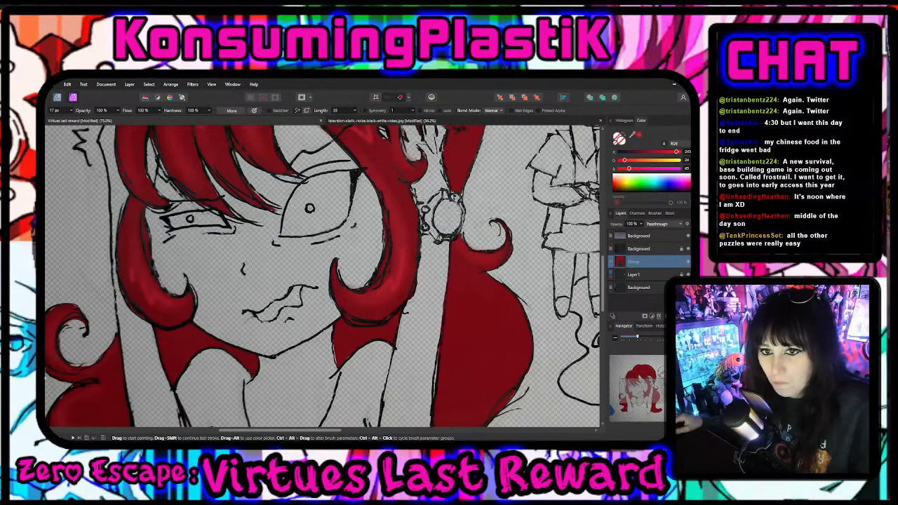
pyautogui.scroll(-2, 297, 298)
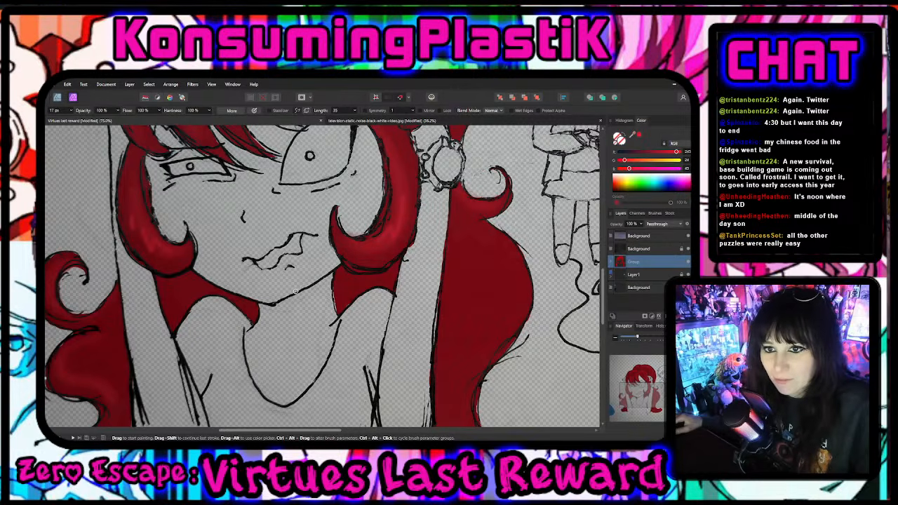
pyautogui.scroll(4, 296, 290)
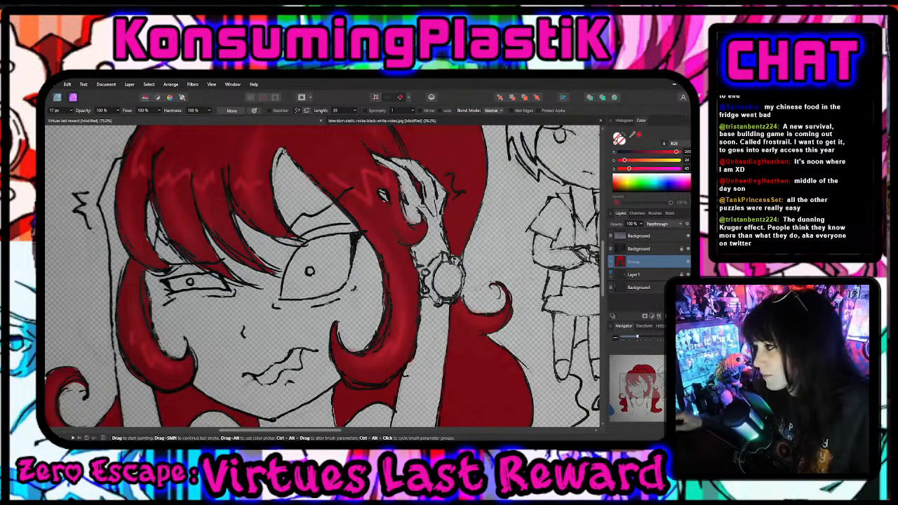
# - Add a new pixel layer above the hair group and sample the skin tone from the reference character's face
pyautogui.hotkey('ctrl', 'shift', 'n')
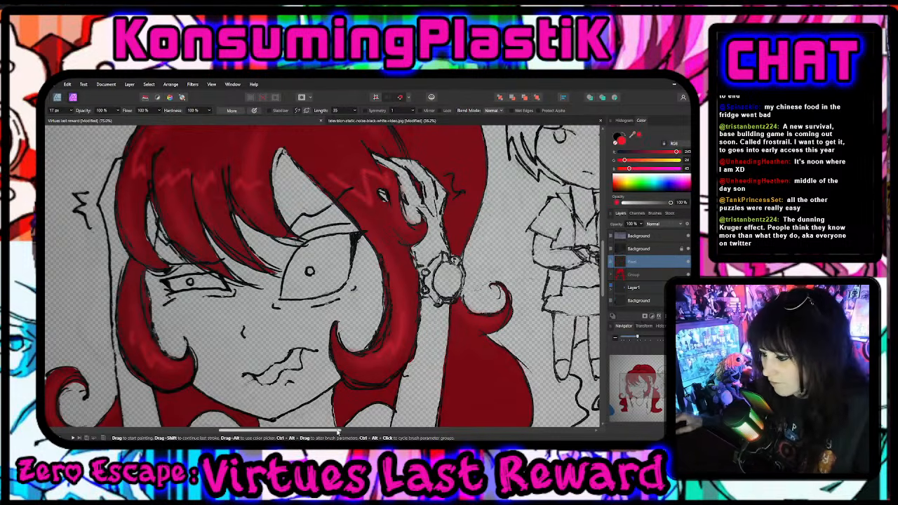
pyautogui.moveTo(336, 429); pyautogui.dragTo(177, 423)
pyautogui.scroll(-3, 241, 389)
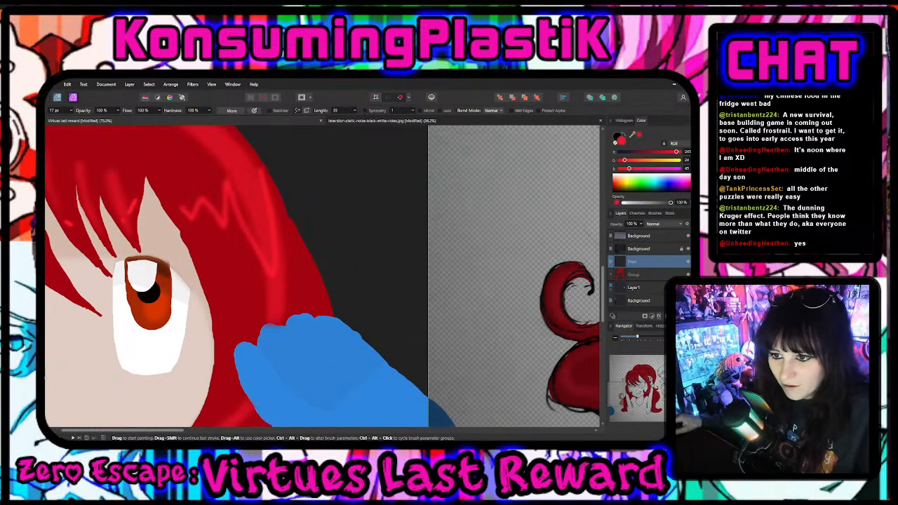
pyautogui.press('i')
pyautogui.click(86, 357)
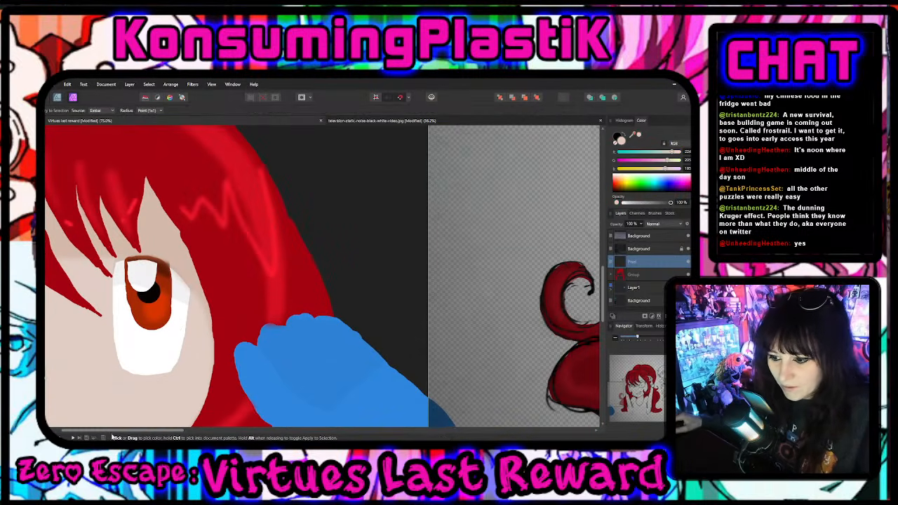
# - Move the new empty pixel layer directly below the hair group in the layer stack
pyautogui.moveTo(117, 430); pyautogui.dragTo(279, 437)
pyautogui.scroll(3, 322, 276)
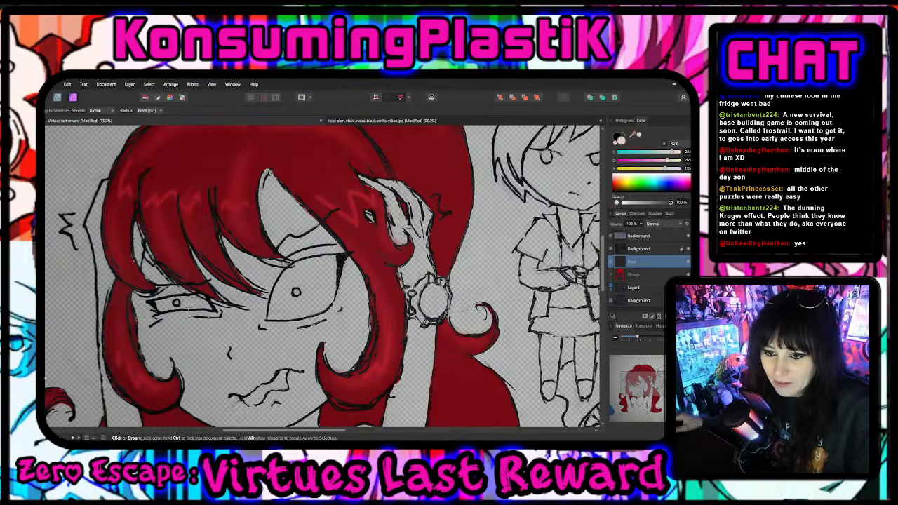
pyautogui.scroll(1, 188, 307)
pyautogui.scroll(-2, 188, 306)
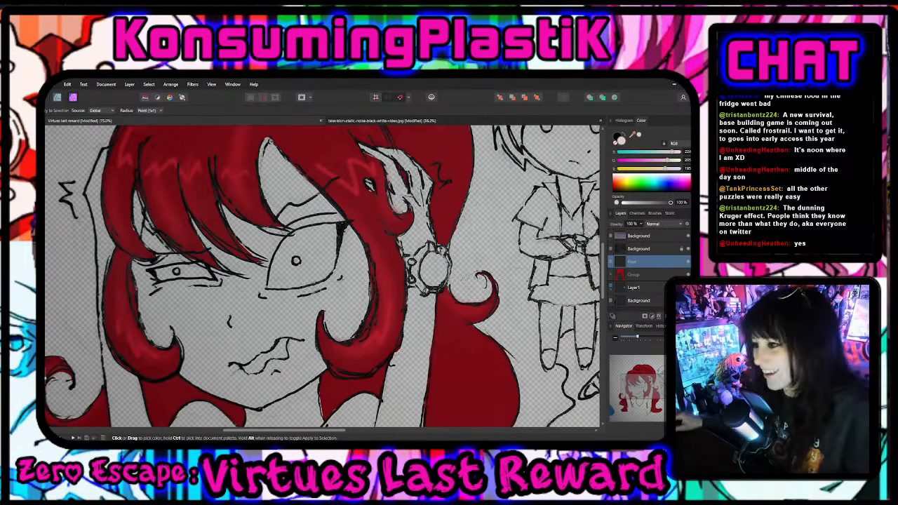
pyautogui.moveTo(637, 266); pyautogui.dragTo(644, 281)
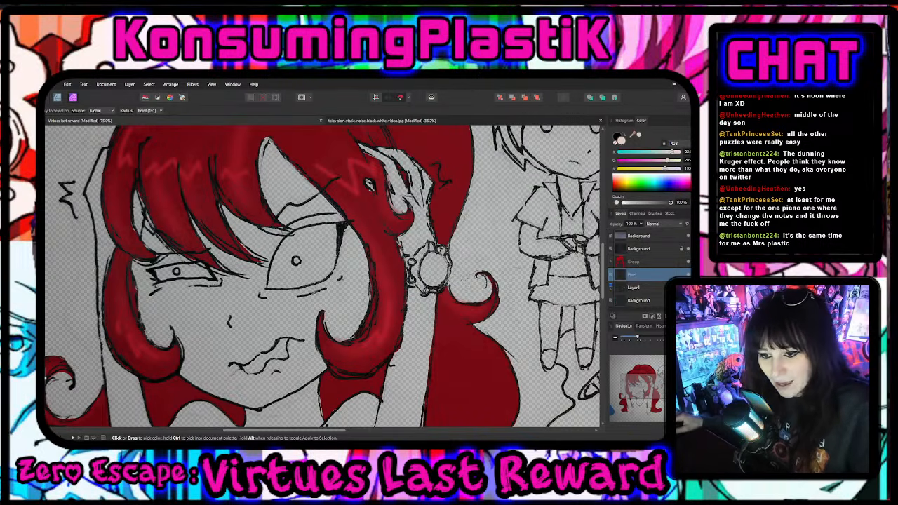
# - Enlarge the Paint Brush and paint the sampled skin tone between the bangs and around the outline of the large eye
pyautogui.scroll(3, 322, 276)
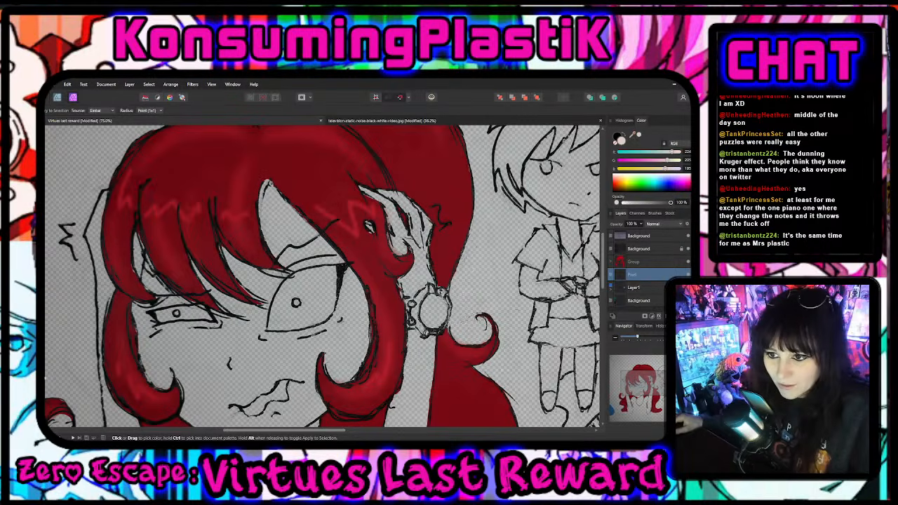
pyautogui.press('b')
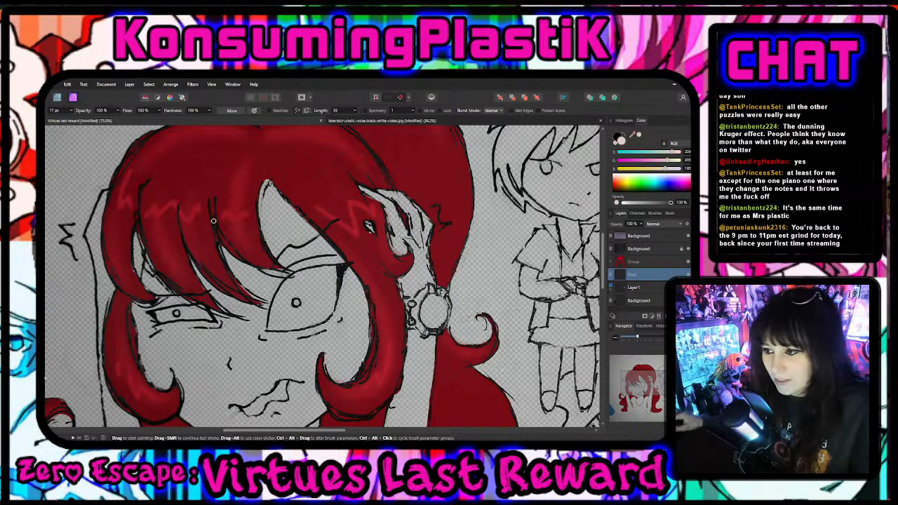
pyautogui.click(70, 110)
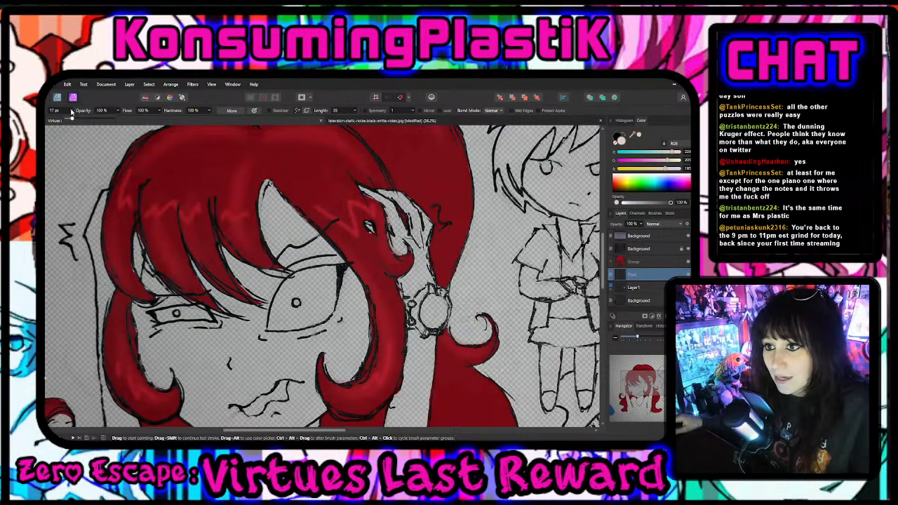
pyautogui.click(83, 120)
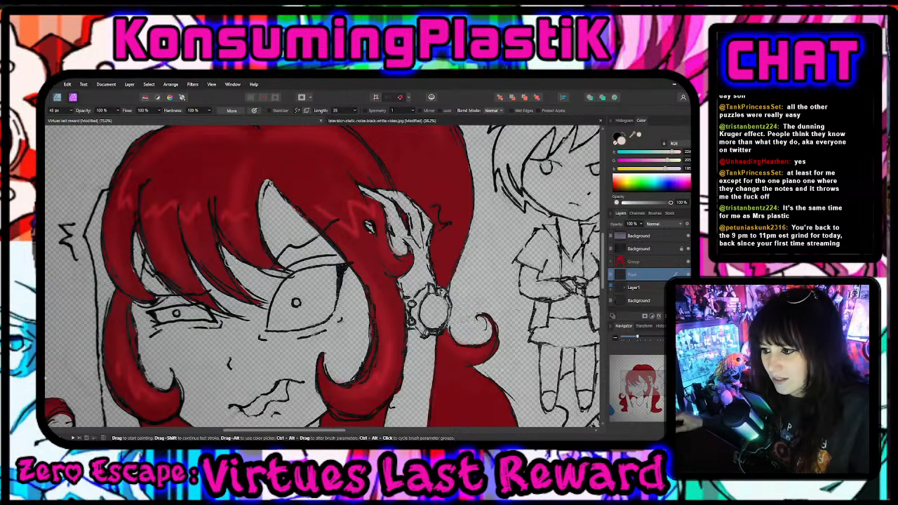
pyautogui.moveTo(261, 310)
pyautogui.mouseDown()
pyautogui.moveTo(248, 262)
pyautogui.moveTo(261, 261)
pyautogui.moveTo(262, 304)
pyautogui.moveTo(283, 271)
pyautogui.moveTo(256, 333)
pyautogui.moveTo(259, 296)
pyautogui.moveTo(249, 345)
pyautogui.moveTo(266, 296)
pyautogui.moveTo(260, 330)
pyautogui.moveTo(250, 280)
pyautogui.moveTo(233, 335)
pyautogui.moveTo(248, 338)
pyautogui.moveTo(243, 301)
pyautogui.moveTo(218, 269)
pyautogui.moveTo(229, 333)
pyautogui.moveTo(216, 287)
pyautogui.moveTo(216, 309)
pyautogui.moveTo(198, 260)
pyautogui.moveTo(209, 307)
pyautogui.moveTo(178, 240)
pyautogui.moveTo(229, 263)
pyautogui.mouseUp()
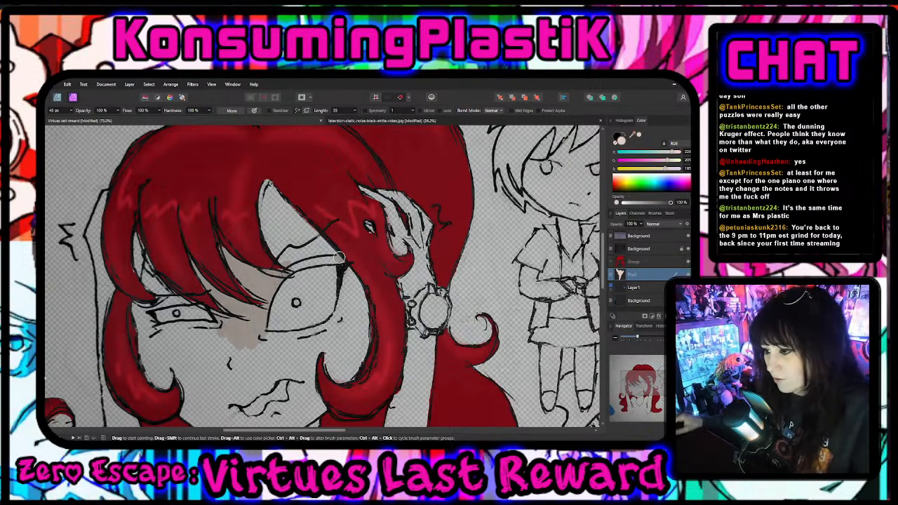
pyautogui.hotkey('ctrl', 'z')
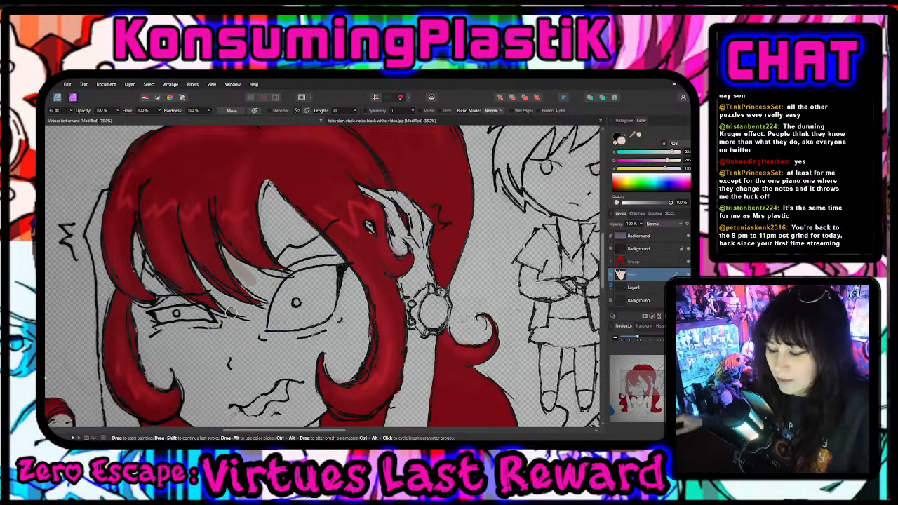
pyautogui.moveTo(305, 259)
pyautogui.mouseDown()
pyautogui.moveTo(266, 297)
pyautogui.moveTo(257, 349)
pyautogui.mouseUp()
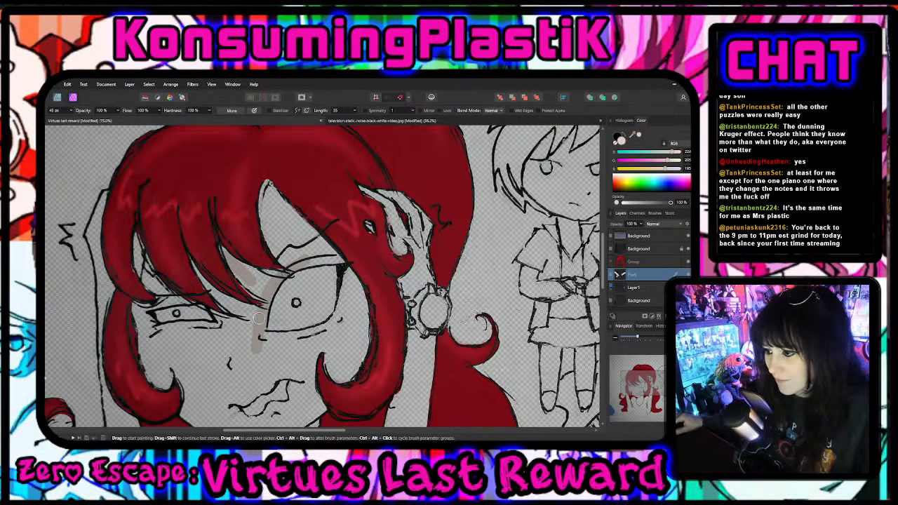
pyautogui.moveTo(305, 259)
pyautogui.mouseDown()
pyautogui.moveTo(359, 255)
pyautogui.moveTo(304, 262)
pyautogui.moveTo(350, 277)
pyautogui.moveTo(358, 266)
pyautogui.moveTo(341, 313)
pyautogui.moveTo(328, 326)
pyautogui.moveTo(249, 340)
pyautogui.mouseUp()
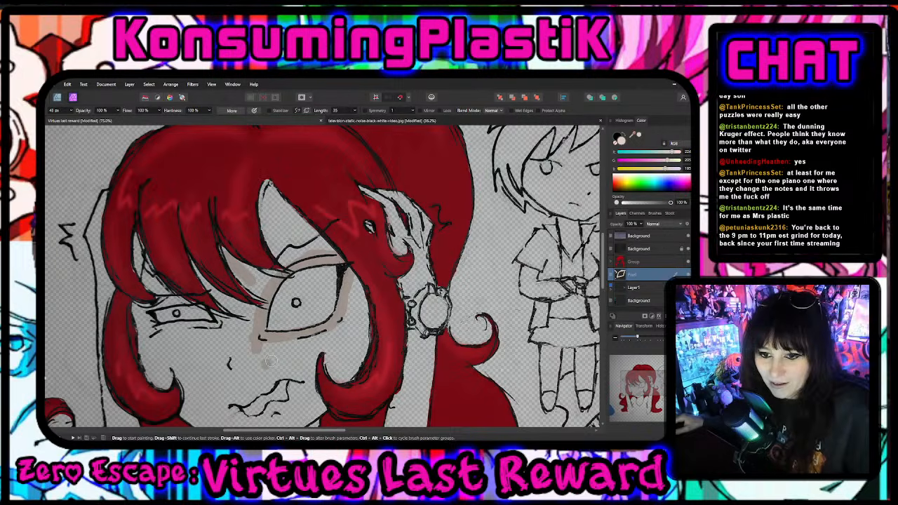
# - Fill the cheek beside the large eye, the forehead gap in the bangs and the nose area with skin tone
pyautogui.press('e')
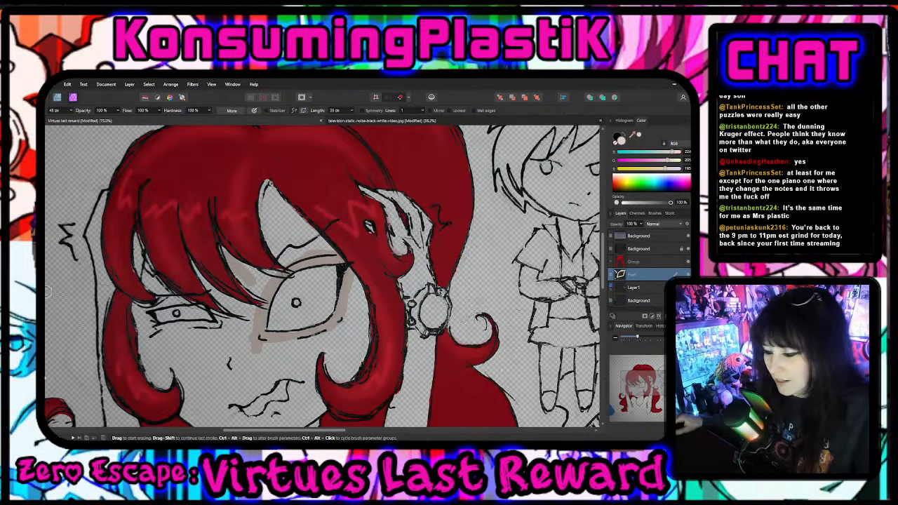
pyautogui.press('b')
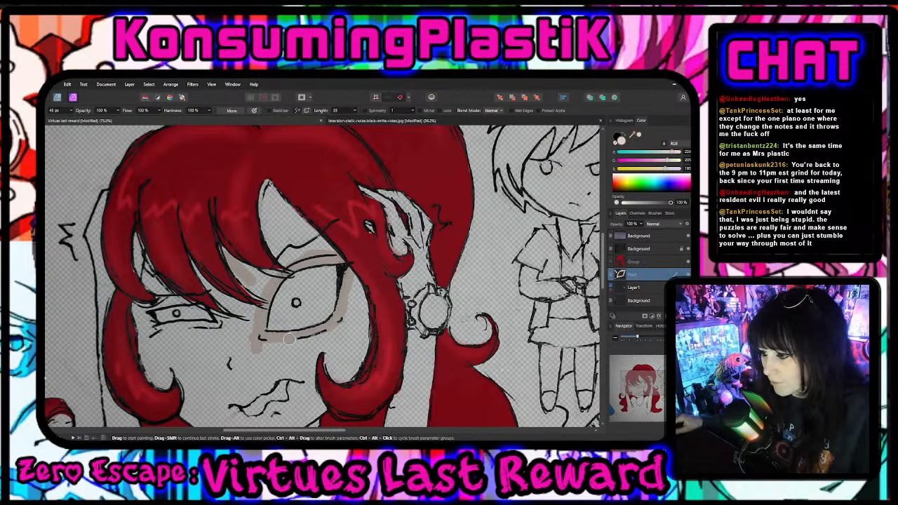
pyautogui.moveTo(354, 303)
pyautogui.mouseDown()
pyautogui.moveTo(351, 348)
pyautogui.moveTo(361, 278)
pyautogui.moveTo(360, 367)
pyautogui.moveTo(363, 332)
pyautogui.moveTo(375, 322)
pyautogui.moveTo(344, 362)
pyautogui.moveTo(349, 396)
pyautogui.moveTo(342, 358)
pyautogui.moveTo(357, 298)
pyautogui.moveTo(341, 339)
pyautogui.moveTo(320, 358)
pyautogui.moveTo(352, 298)
pyautogui.moveTo(329, 388)
pyautogui.mouseUp()
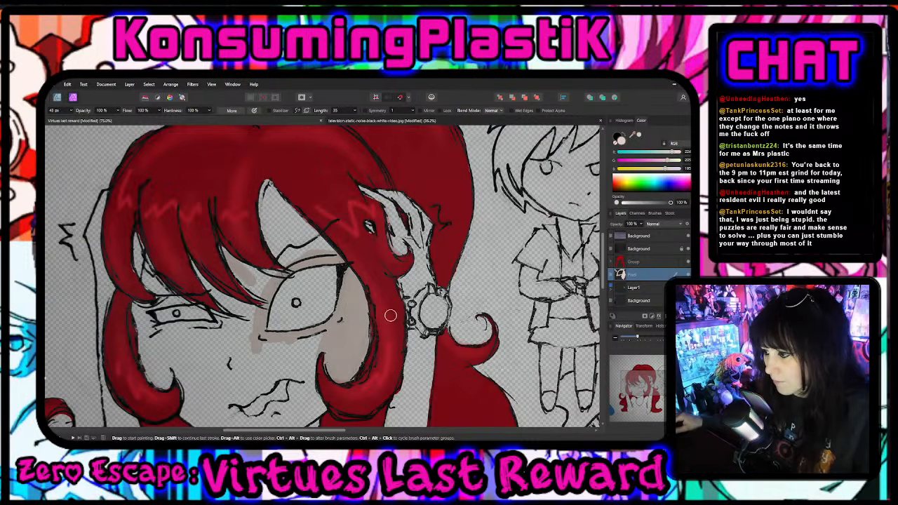
pyautogui.moveTo(333, 254)
pyautogui.mouseDown()
pyautogui.moveTo(263, 254)
pyautogui.moveTo(284, 268)
pyautogui.moveTo(338, 239)
pyautogui.moveTo(257, 219)
pyautogui.moveTo(268, 230)
pyautogui.moveTo(285, 221)
pyautogui.moveTo(254, 255)
pyautogui.moveTo(243, 249)
pyautogui.moveTo(256, 246)
pyautogui.moveTo(266, 223)
pyautogui.moveTo(277, 229)
pyautogui.moveTo(237, 247)
pyautogui.moveTo(239, 266)
pyautogui.moveTo(199, 228)
pyautogui.moveTo(189, 202)
pyautogui.moveTo(228, 283)
pyautogui.moveTo(210, 260)
pyautogui.moveTo(234, 280)
pyautogui.moveTo(226, 252)
pyautogui.moveTo(255, 293)
pyautogui.moveTo(257, 332)
pyautogui.mouseUp()
pyautogui.scroll(-2, 251, 181)
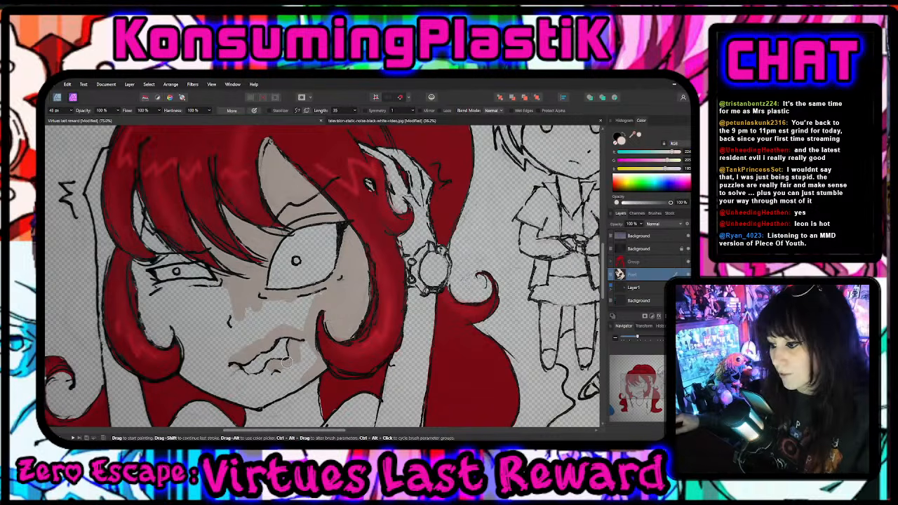
# - Paint skin tone around the mouth, along the chin and across the cheek below the small eye to complete the face
pyautogui.moveTo(272, 365); pyautogui.dragTo(251, 387)
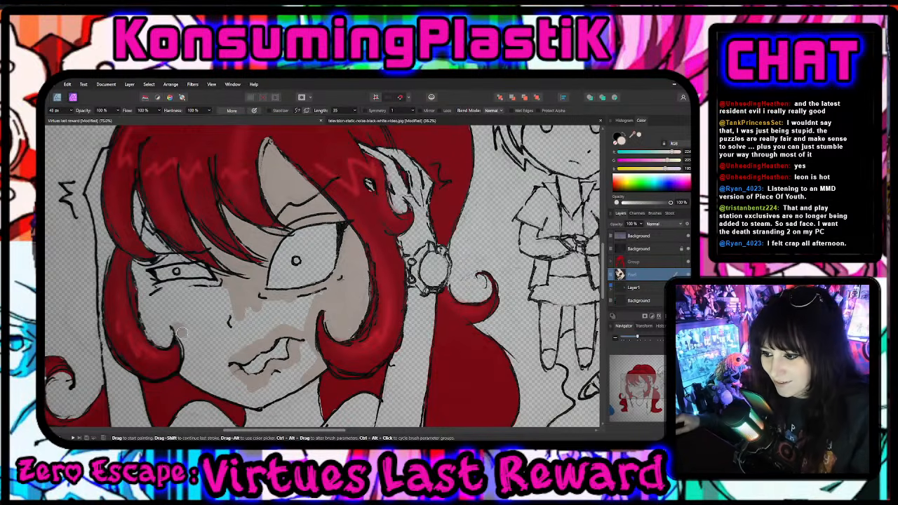
pyautogui.moveTo(183, 374)
pyautogui.mouseDown()
pyautogui.moveTo(260, 401)
pyautogui.moveTo(269, 397)
pyautogui.moveTo(242, 389)
pyautogui.moveTo(289, 378)
pyautogui.moveTo(313, 357)
pyautogui.moveTo(305, 330)
pyautogui.moveTo(274, 319)
pyautogui.moveTo(281, 304)
pyautogui.moveTo(241, 313)
pyautogui.moveTo(240, 320)
pyautogui.moveTo(298, 321)
pyautogui.moveTo(279, 319)
pyautogui.moveTo(249, 340)
pyautogui.moveTo(248, 327)
pyautogui.moveTo(183, 356)
pyautogui.moveTo(200, 328)
pyautogui.moveTo(239, 324)
pyautogui.moveTo(169, 338)
pyautogui.moveTo(148, 323)
pyautogui.moveTo(158, 317)
pyautogui.moveTo(139, 313)
pyautogui.moveTo(209, 314)
pyautogui.moveTo(203, 320)
pyautogui.moveTo(211, 324)
pyautogui.moveTo(218, 297)
pyautogui.moveTo(205, 299)
pyautogui.moveTo(225, 285)
pyautogui.moveTo(129, 297)
pyautogui.moveTo(138, 311)
pyautogui.moveTo(198, 314)
pyautogui.mouseUp()
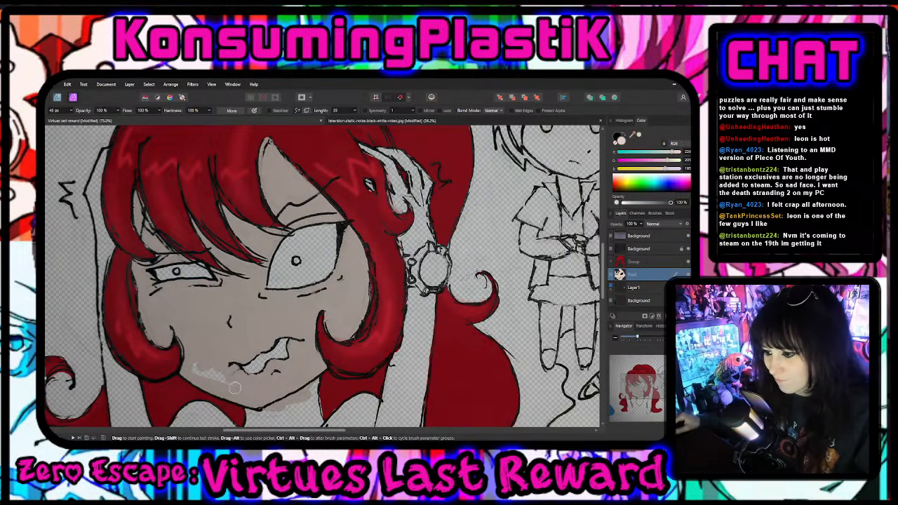
pyautogui.moveTo(234, 387); pyautogui.dragTo(168, 357)
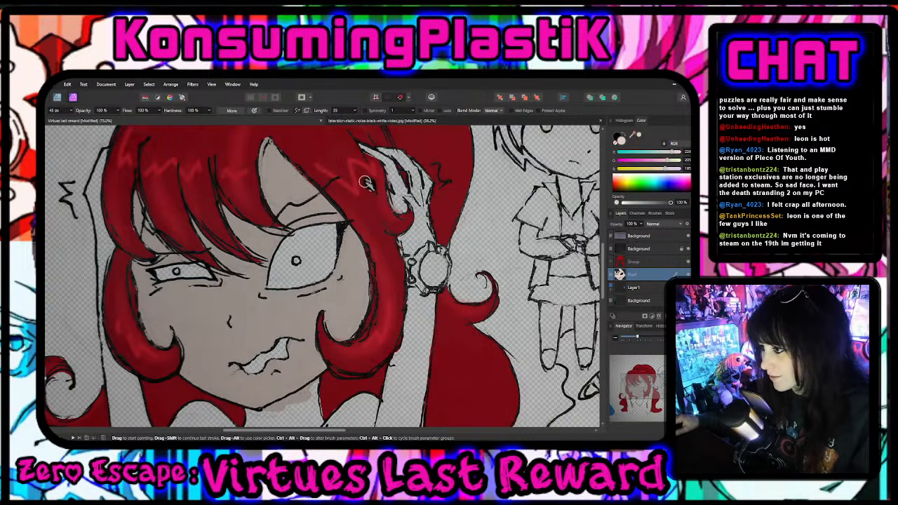
# - Paint skin tone on both raised hands, the one above the wristwatch and the one behind the hair
pyautogui.moveTo(393, 194)
pyautogui.mouseDown()
pyautogui.moveTo(400, 215)
pyautogui.moveTo(380, 143)
pyautogui.moveTo(362, 143)
pyautogui.moveTo(380, 170)
pyautogui.moveTo(400, 168)
pyautogui.moveTo(391, 155)
pyautogui.moveTo(409, 157)
pyautogui.moveTo(436, 192)
pyautogui.moveTo(411, 213)
pyautogui.moveTo(415, 181)
pyautogui.moveTo(396, 250)
pyautogui.moveTo(420, 239)
pyautogui.moveTo(421, 229)
pyautogui.moveTo(419, 241)
pyautogui.moveTo(436, 235)
pyautogui.moveTo(408, 209)
pyautogui.moveTo(435, 191)
pyautogui.moveTo(431, 211)
pyautogui.moveTo(426, 174)
pyautogui.moveTo(428, 202)
pyautogui.mouseUp()
pyautogui.moveTo(324, 430); pyautogui.dragTo(274, 430)
pyautogui.scroll(1, 274, 281)
pyautogui.moveTo(268, 196)
pyautogui.mouseDown()
pyautogui.moveTo(249, 234)
pyautogui.moveTo(262, 203)
pyautogui.moveTo(251, 232)
pyautogui.moveTo(260, 276)
pyautogui.mouseUp()
pyautogui.scroll(-2, 261, 277)
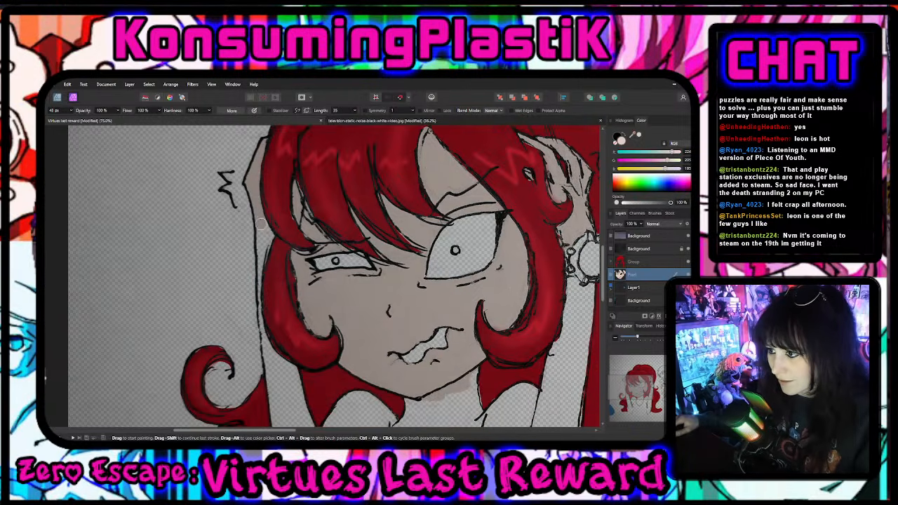
# - Fill the arm without the wristwatch with skin tone from the wrist down towards the elbow
pyautogui.moveTo(261, 223)
pyautogui.mouseDown()
pyautogui.moveTo(277, 257)
pyautogui.moveTo(262, 237)
pyautogui.moveTo(259, 325)
pyautogui.mouseUp()
pyautogui.scroll(-2, 267, 356)
pyautogui.scroll(-1, 268, 357)
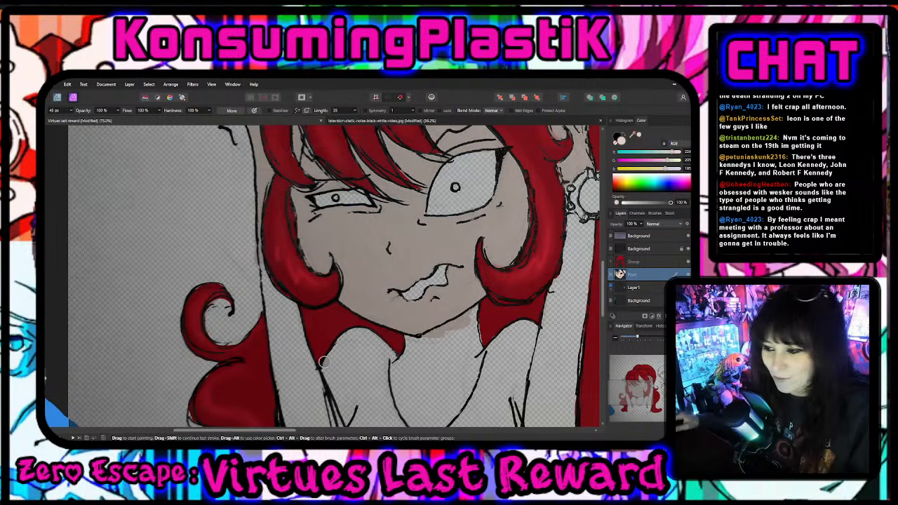
pyautogui.press('e')
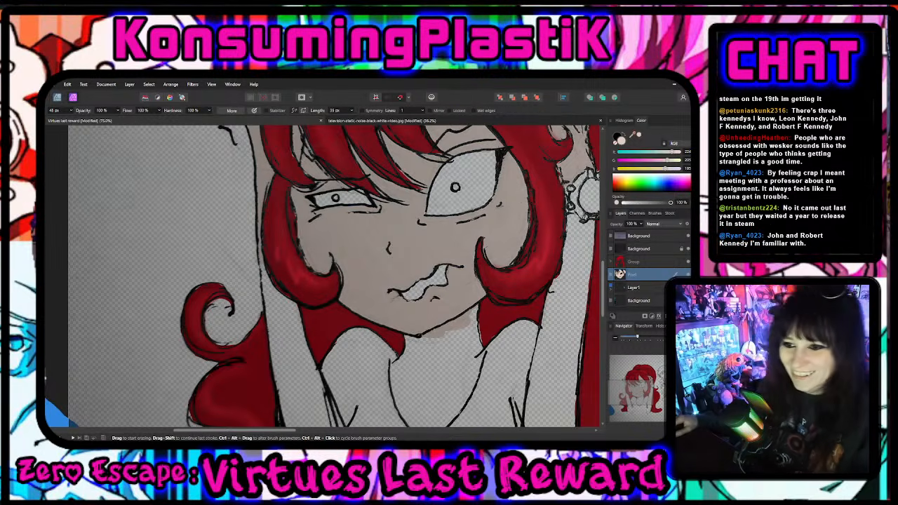
pyautogui.press('b')
pyautogui.scroll(-1, 261, 313)
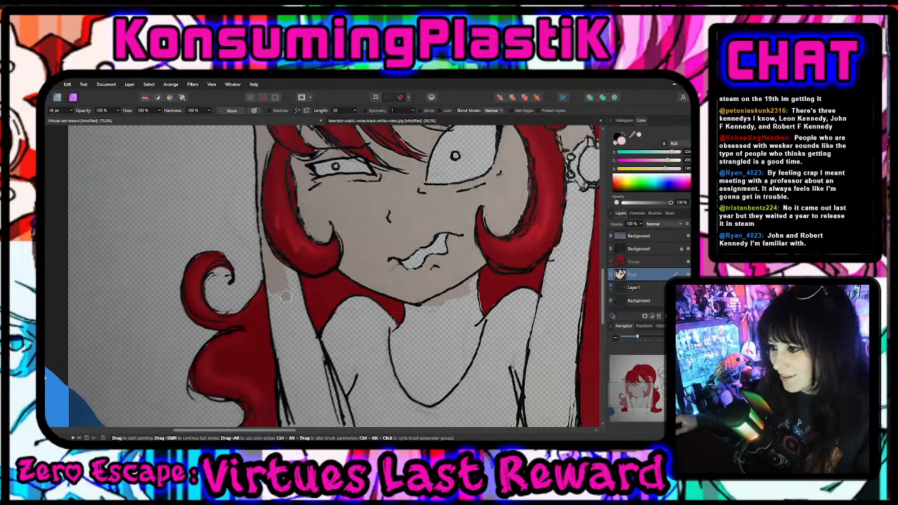
pyautogui.scroll(-1, 298, 312)
pyautogui.moveTo(284, 232)
pyautogui.mouseDown()
pyautogui.moveTo(319, 322)
pyautogui.moveTo(305, 247)
pyautogui.moveTo(282, 293)
pyautogui.moveTo(279, 252)
pyautogui.moveTo(270, 258)
pyautogui.moveTo(277, 315)
pyautogui.moveTo(286, 256)
pyautogui.moveTo(290, 366)
pyautogui.moveTo(296, 294)
pyautogui.moveTo(303, 305)
pyautogui.moveTo(298, 375)
pyautogui.moveTo(321, 299)
pyautogui.moveTo(319, 381)
pyautogui.moveTo(346, 308)
pyautogui.moveTo(334, 334)
pyautogui.mouseUp()
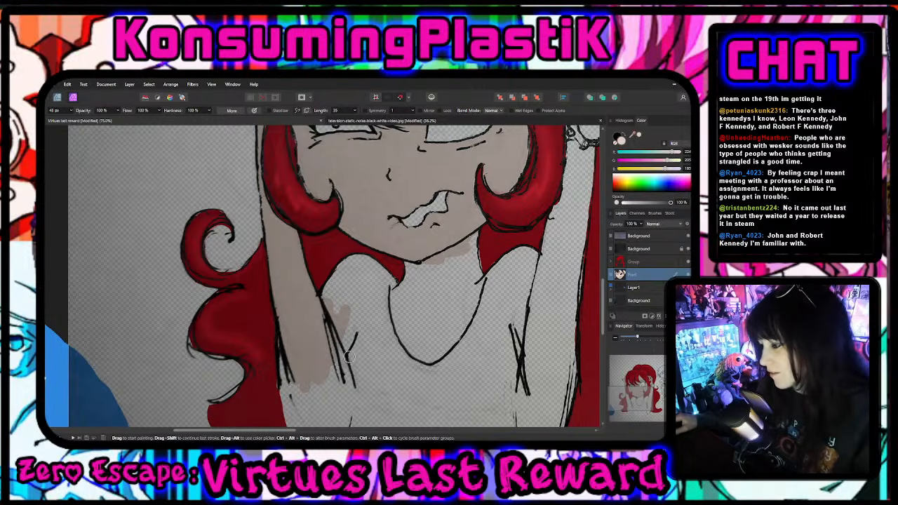
# - Fill the neck and the open chest area down to the curved neckline with skin tone
pyautogui.scroll(3, 379, 384)
pyautogui.scroll(-2, 397, 374)
pyautogui.moveTo(408, 300)
pyautogui.mouseDown()
pyautogui.moveTo(395, 329)
pyautogui.moveTo(402, 358)
pyautogui.moveTo(414, 373)
pyautogui.moveTo(429, 370)
pyautogui.mouseUp()
pyautogui.moveTo(461, 321)
pyautogui.mouseDown()
pyautogui.moveTo(476, 289)
pyautogui.moveTo(471, 321)
pyautogui.moveTo(480, 278)
pyautogui.moveTo(464, 284)
pyautogui.moveTo(469, 267)
pyautogui.moveTo(411, 293)
pyautogui.moveTo(421, 295)
pyautogui.moveTo(410, 329)
pyautogui.moveTo(419, 337)
pyautogui.moveTo(439, 316)
pyautogui.moveTo(423, 309)
pyautogui.moveTo(437, 316)
pyautogui.moveTo(473, 296)
pyautogui.moveTo(469, 323)
pyautogui.moveTo(481, 300)
pyautogui.moveTo(451, 360)
pyautogui.moveTo(436, 376)
pyautogui.moveTo(418, 377)
pyautogui.moveTo(460, 349)
pyautogui.moveTo(440, 367)
pyautogui.moveTo(465, 333)
pyautogui.moveTo(422, 369)
pyautogui.moveTo(434, 351)
pyautogui.moveTo(432, 329)
pyautogui.moveTo(453, 327)
pyautogui.moveTo(436, 336)
pyautogui.moveTo(406, 318)
pyautogui.moveTo(426, 356)
pyautogui.mouseUp()
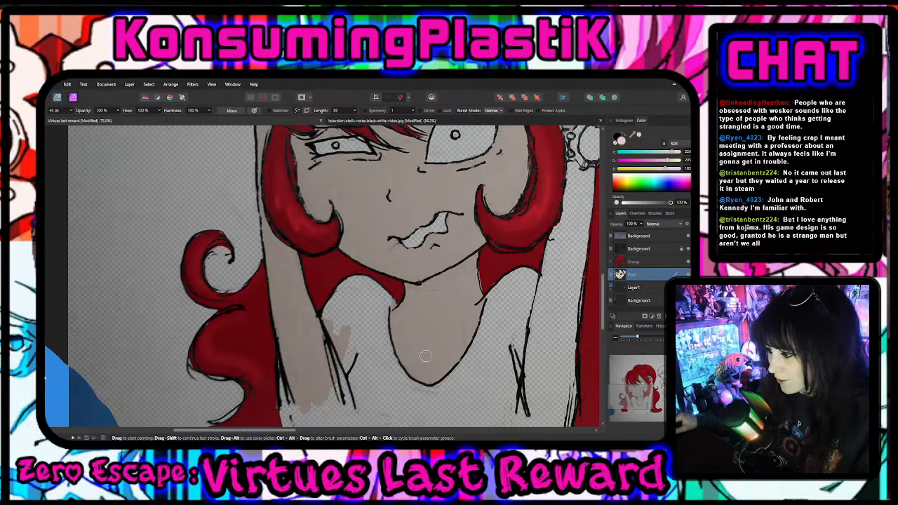
# - Paint skin tone on the forearm directly below the wristwatch
pyautogui.scroll(5, 471, 326)
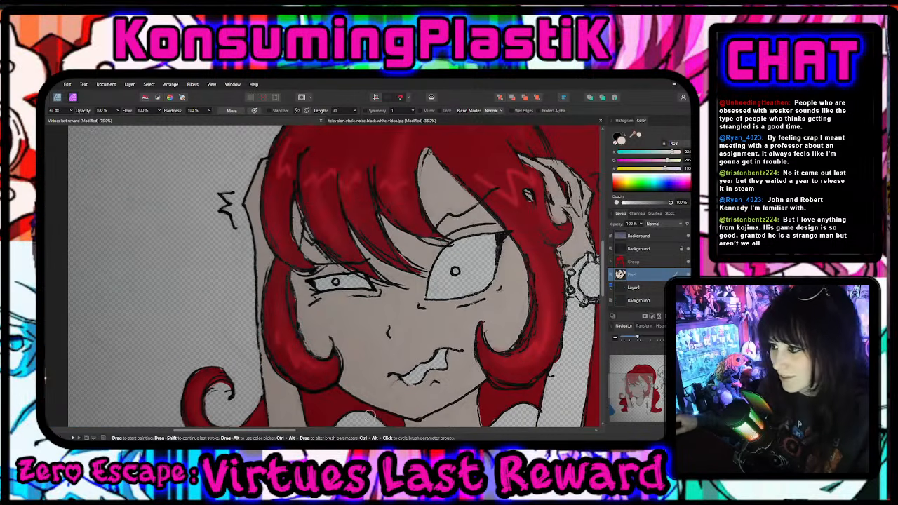
pyautogui.moveTo(285, 430); pyautogui.dragTo(363, 431)
pyautogui.scroll(-3, 335, 346)
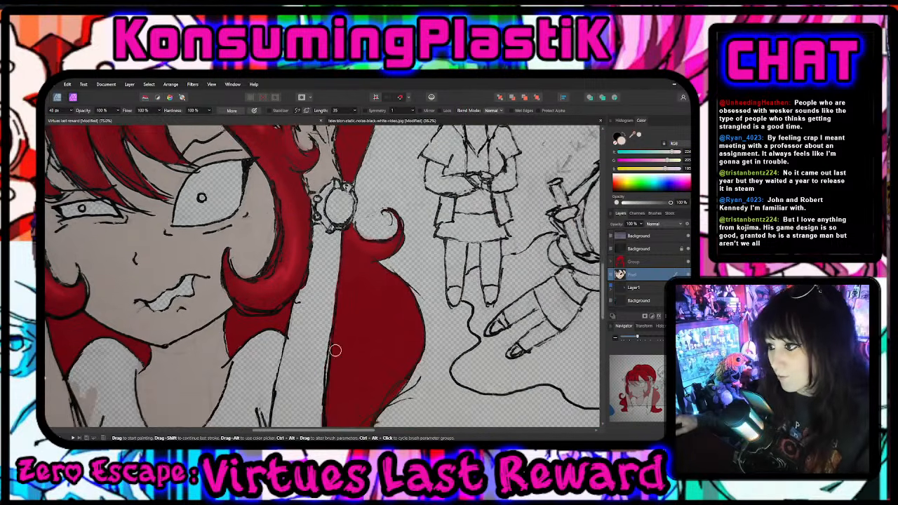
pyautogui.moveTo(317, 209)
pyautogui.mouseDown()
pyautogui.moveTo(324, 223)
pyautogui.moveTo(337, 214)
pyautogui.moveTo(316, 315)
pyautogui.mouseUp()
pyautogui.moveTo(336, 228)
pyautogui.mouseDown()
pyautogui.moveTo(331, 304)
pyautogui.moveTo(329, 260)
pyautogui.moveTo(312, 330)
pyautogui.moveTo(308, 257)
pyautogui.moveTo(293, 288)
pyautogui.mouseUp()
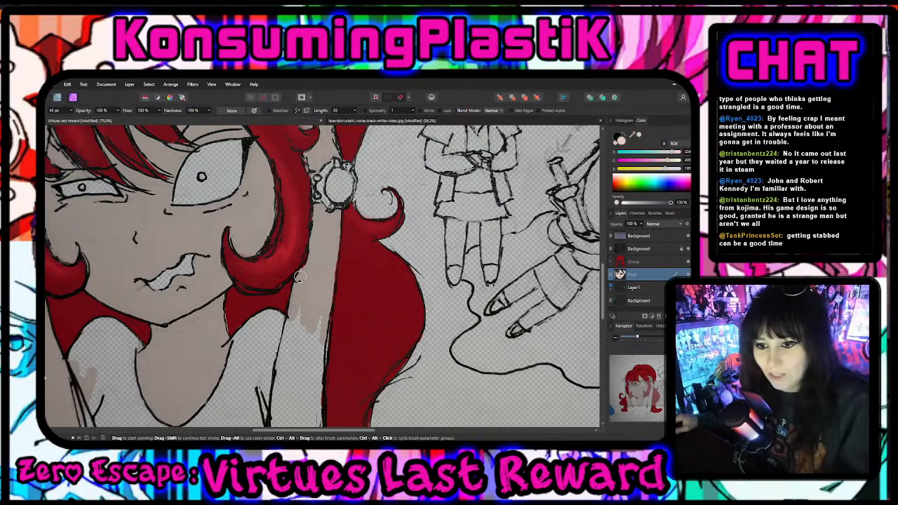
# - Continue the skin tone down the wristwatch arm past the sleeve to the elbow
pyautogui.scroll(-3, 273, 305)
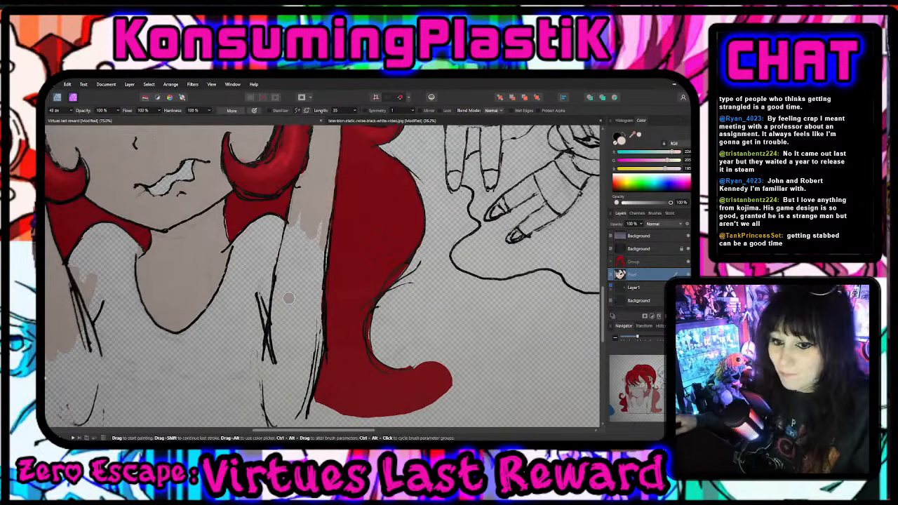
pyautogui.moveTo(302, 219)
pyautogui.mouseDown()
pyautogui.moveTo(284, 303)
pyautogui.moveTo(283, 270)
pyautogui.moveTo(274, 341)
pyautogui.moveTo(300, 261)
pyautogui.mouseUp()
pyautogui.moveTo(301, 261)
pyautogui.mouseDown()
pyautogui.moveTo(274, 320)
pyautogui.moveTo(313, 232)
pyautogui.moveTo(319, 263)
pyautogui.moveTo(329, 242)
pyautogui.moveTo(312, 370)
pyautogui.mouseUp()
pyautogui.moveTo(314, 320)
pyautogui.mouseDown()
pyautogui.moveTo(298, 404)
pyautogui.moveTo(304, 303)
pyautogui.moveTo(287, 396)
pyautogui.moveTo(275, 386)
pyautogui.moveTo(284, 321)
pyautogui.moveTo(270, 379)
pyautogui.moveTo(273, 338)
pyautogui.moveTo(270, 414)
pyautogui.moveTo(295, 401)
pyautogui.moveTo(300, 326)
pyautogui.mouseUp()
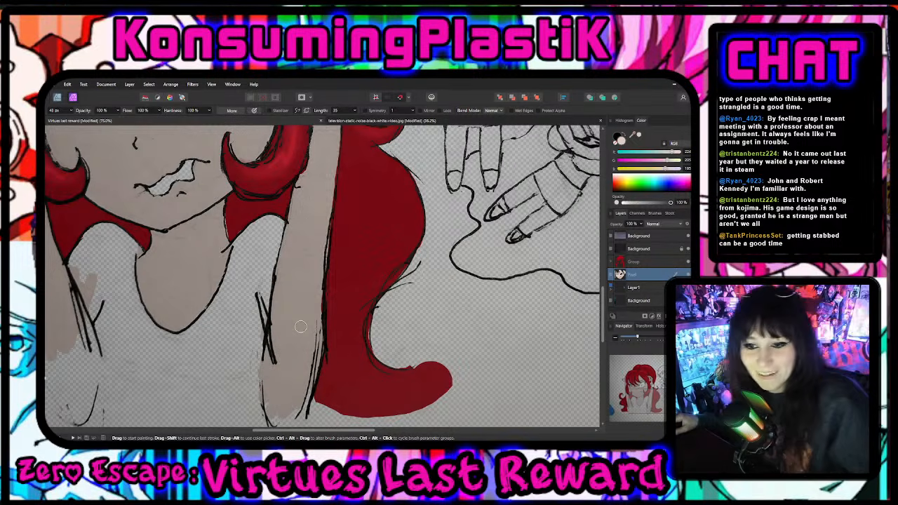
# - Extend the skin tone on the arm without the wristwatch down to its elbow
pyautogui.scroll(-3, 301, 326)
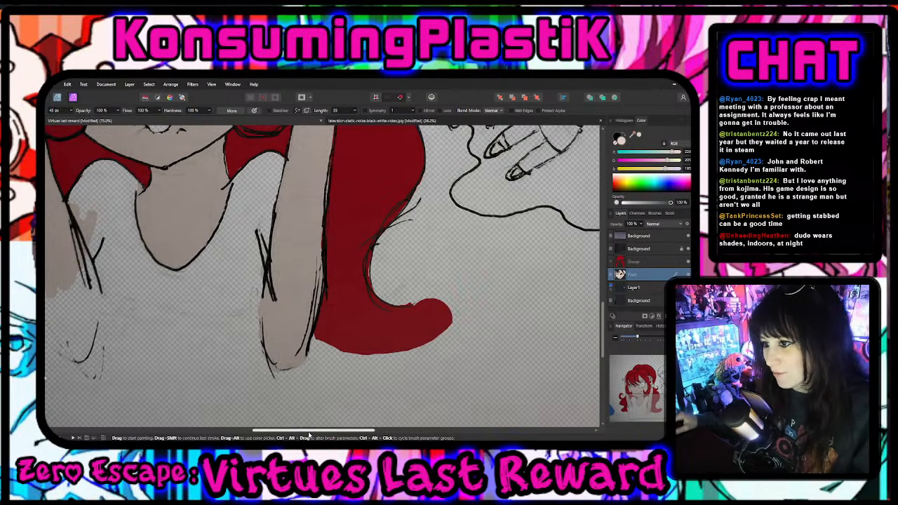
pyautogui.hscroll(-5, 280, 379)
pyautogui.moveTo(210, 295)
pyautogui.mouseDown()
pyautogui.moveTo(192, 231)
pyautogui.moveTo(192, 308)
pyautogui.moveTo(203, 271)
pyautogui.moveTo(216, 267)
pyautogui.moveTo(250, 328)
pyautogui.moveTo(249, 259)
pyautogui.moveTo(251, 288)
pyautogui.moveTo(214, 338)
pyautogui.mouseUp()
pyautogui.scroll(2, 214, 338)
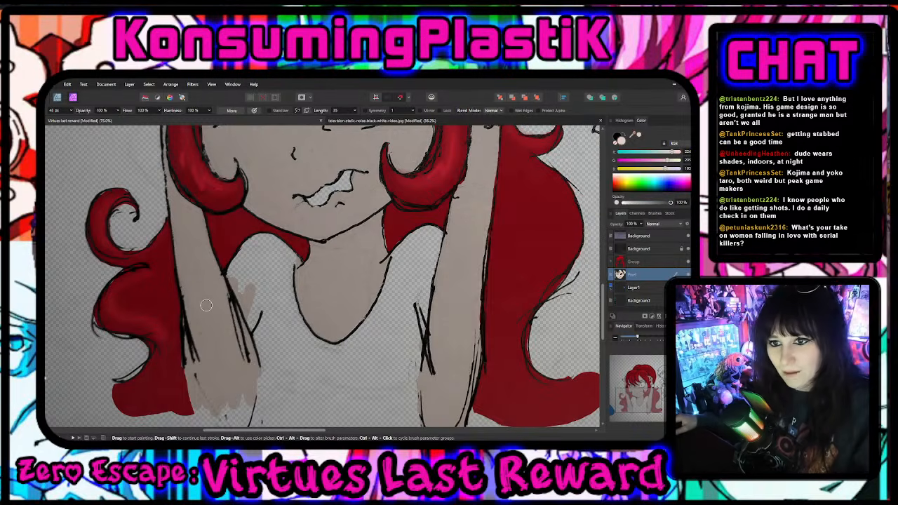
# - Erase the skin tone spilling onto the sleeve beside the arm without the wristwatch and repaint the gap erased in that arm
pyautogui.press('e')
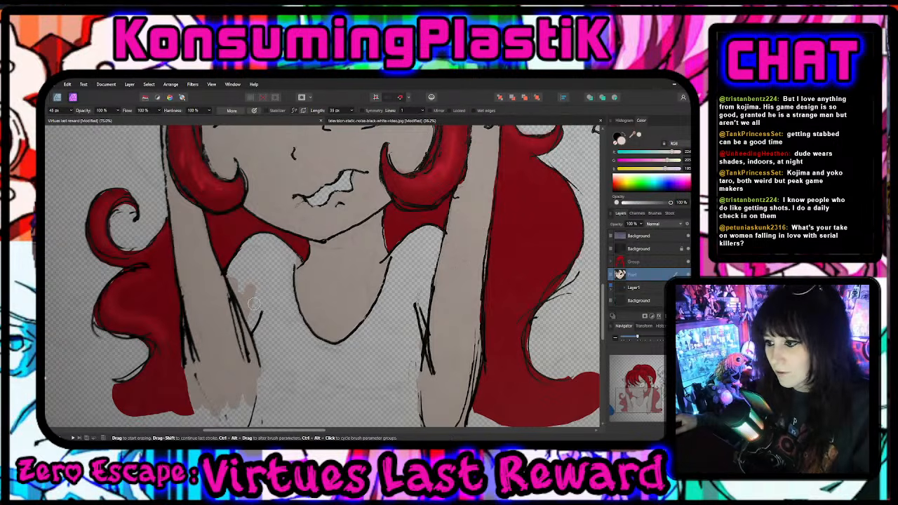
pyautogui.moveTo(232, 277)
pyautogui.mouseDown()
pyautogui.moveTo(255, 333)
pyautogui.moveTo(256, 280)
pyautogui.moveTo(260, 310)
pyautogui.mouseUp()
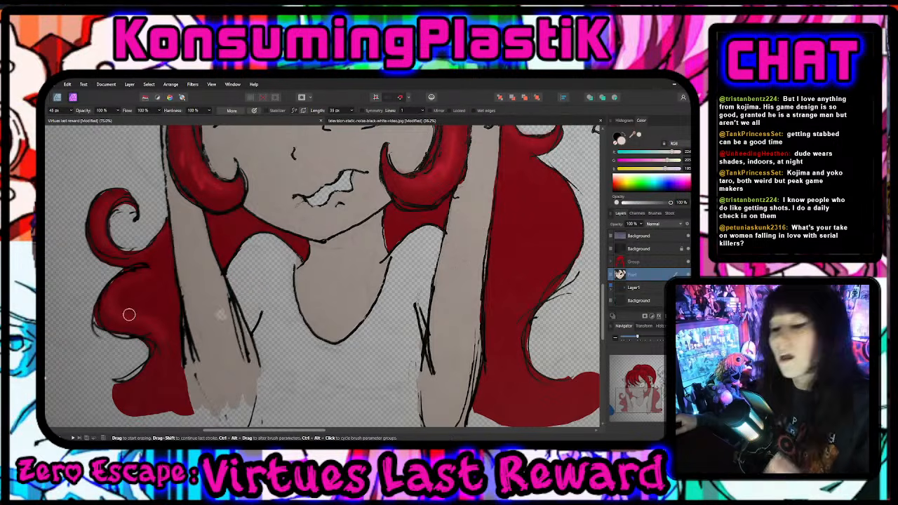
pyautogui.press('b')
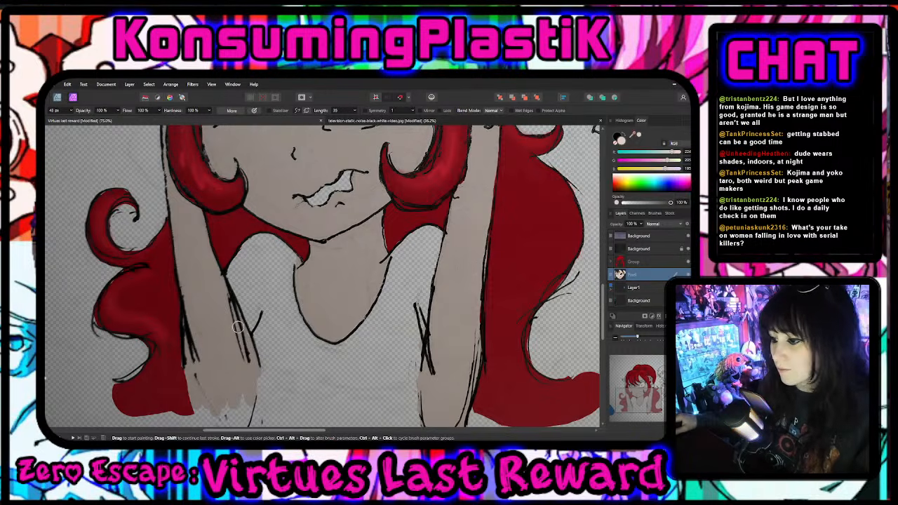
pyautogui.scroll(2, 222, 347)
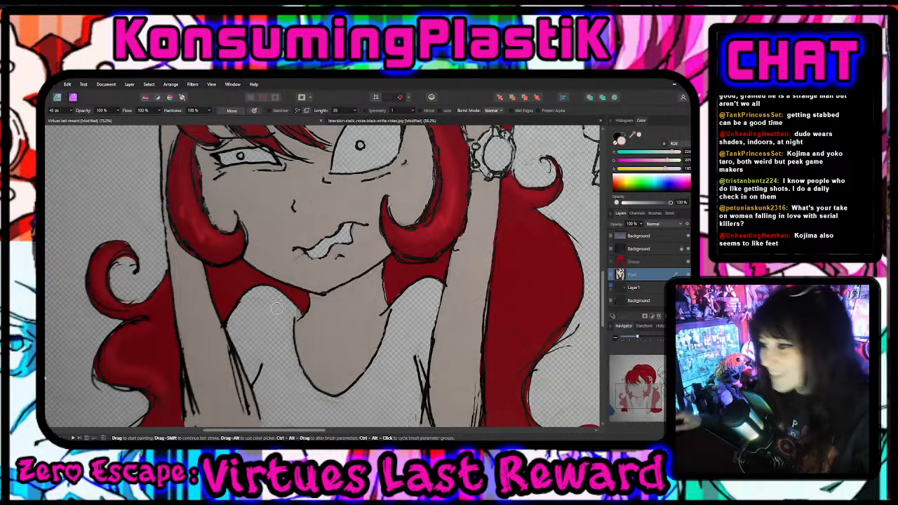
# - Select the base colour layer in the hair group and sample its flat red, hiding the dark Background overlay only while sampling
pyautogui.scroll(3, 280, 316)
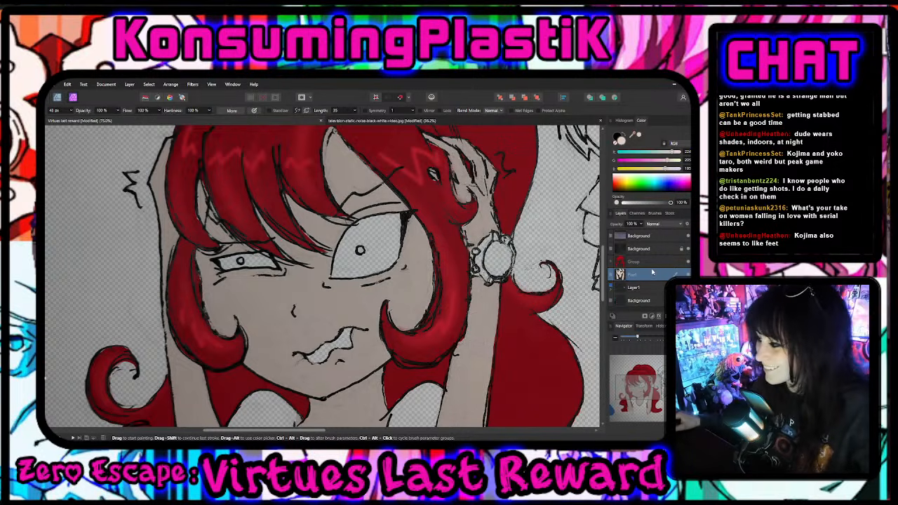
pyautogui.click(650, 262)
pyautogui.click(613, 262)
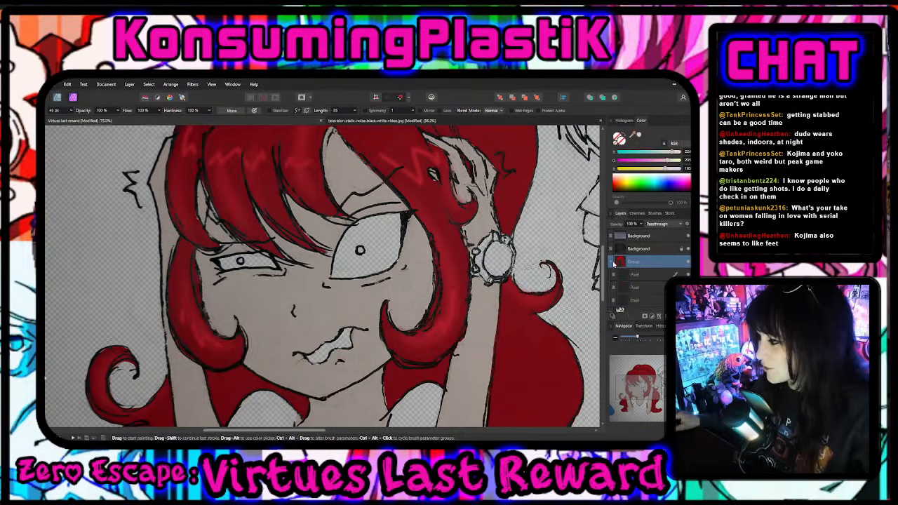
pyautogui.click(650, 301)
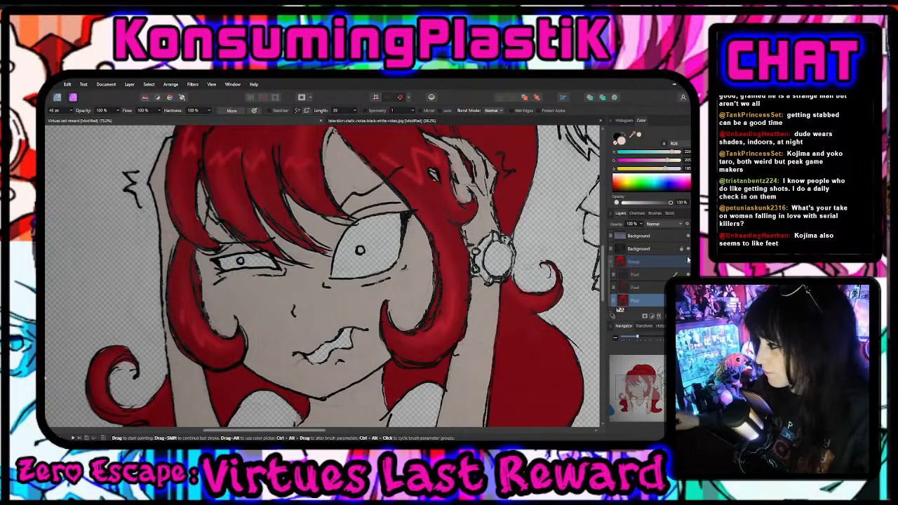
pyautogui.click(687, 249)
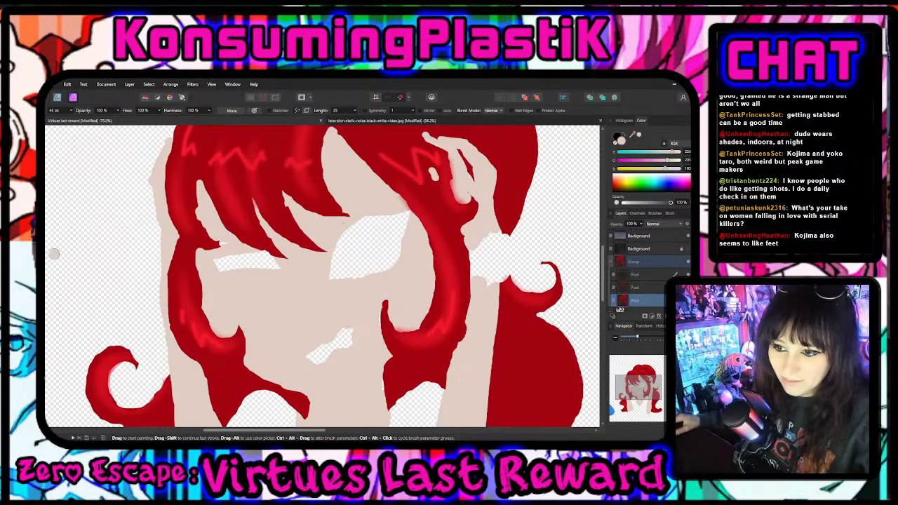
pyautogui.press('i')
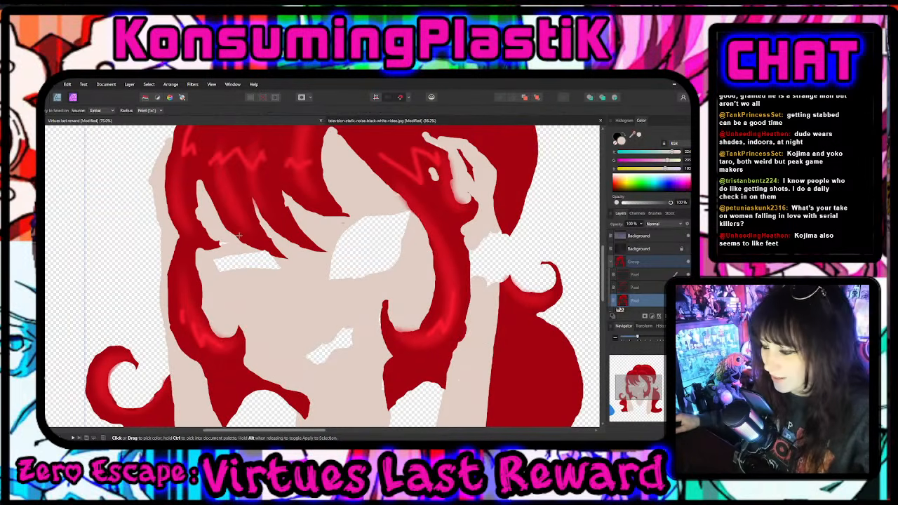
pyautogui.click(213, 241)
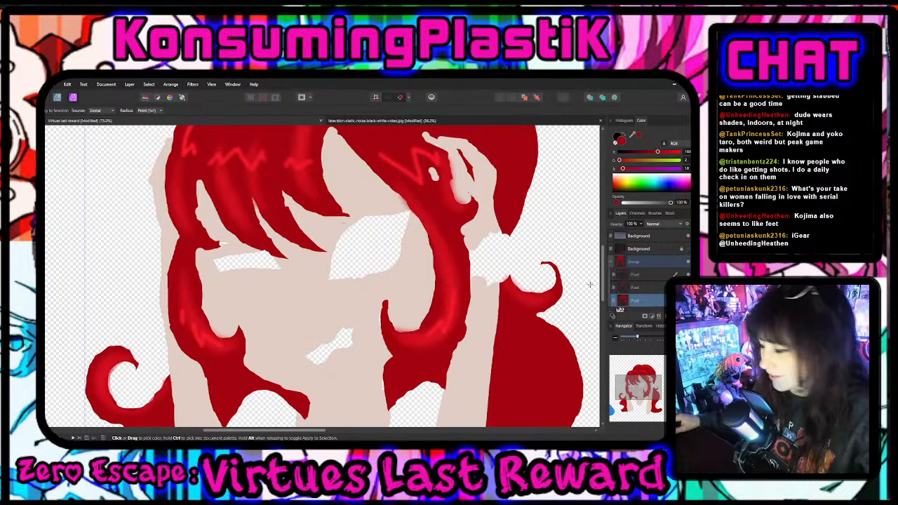
pyautogui.click(688, 248)
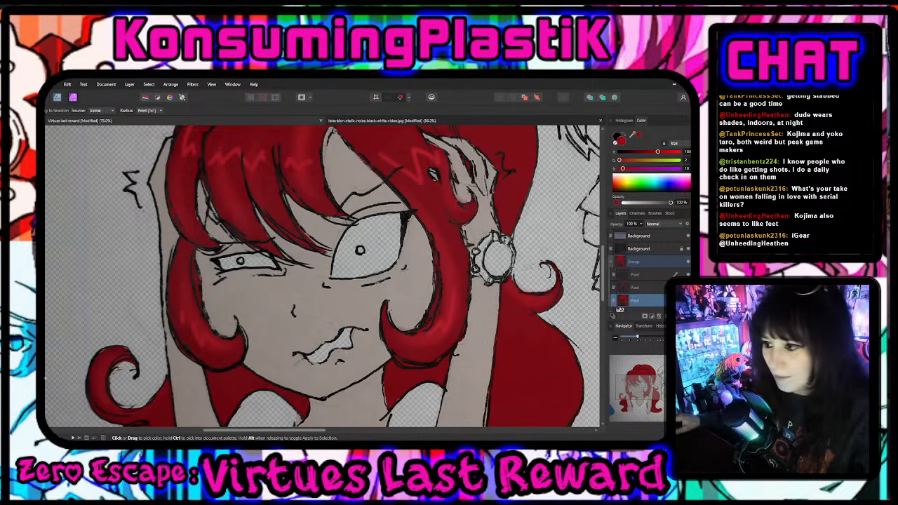
# - Touch up the tip of the bangs beside the narrowed eye in red with a 22 px brush, and collapse and lock the hair group
pyautogui.press('b')
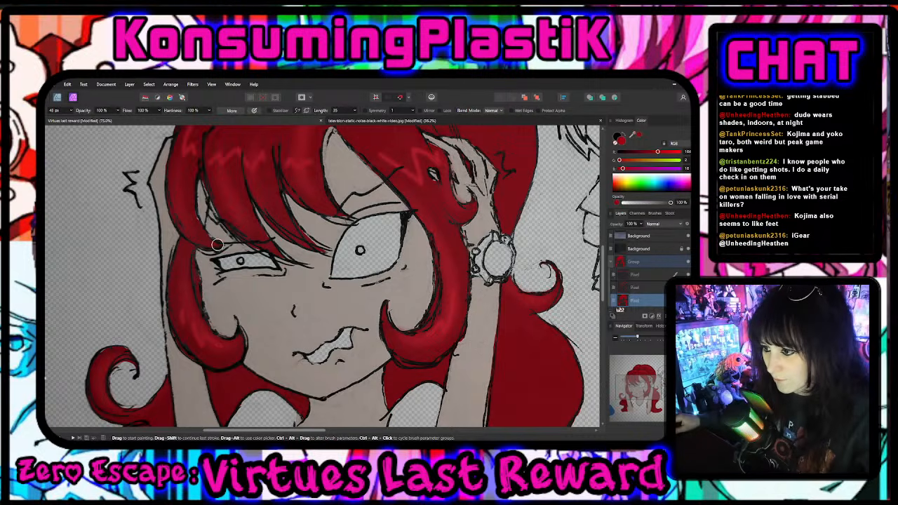
pyautogui.click(71, 110)
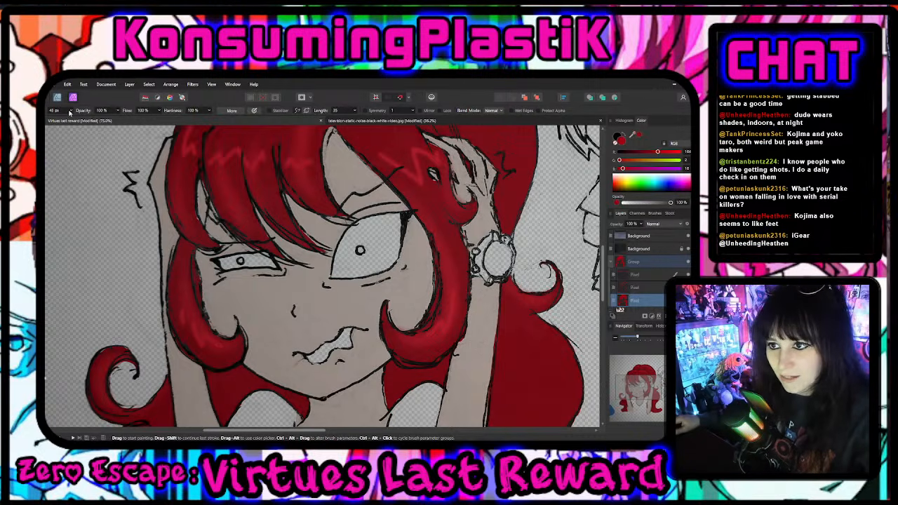
pyautogui.moveTo(72, 120); pyautogui.dragTo(64, 119)
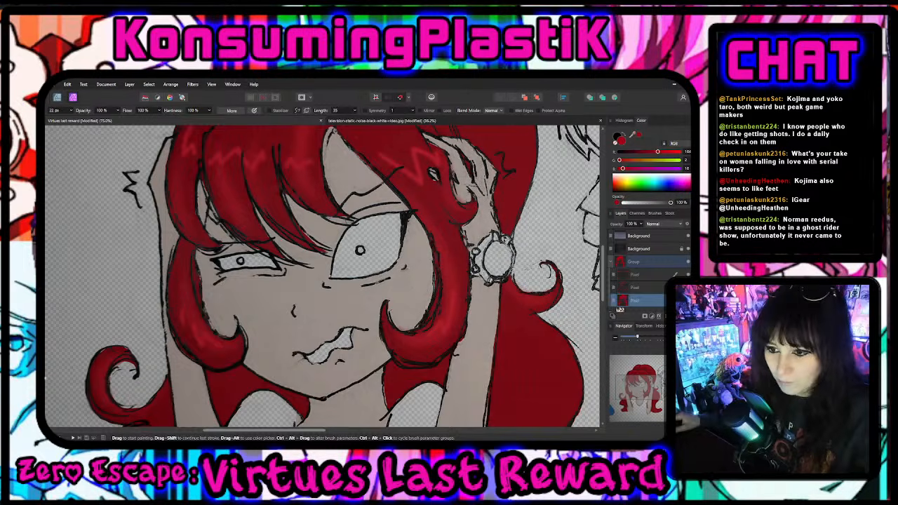
pyautogui.press('e')
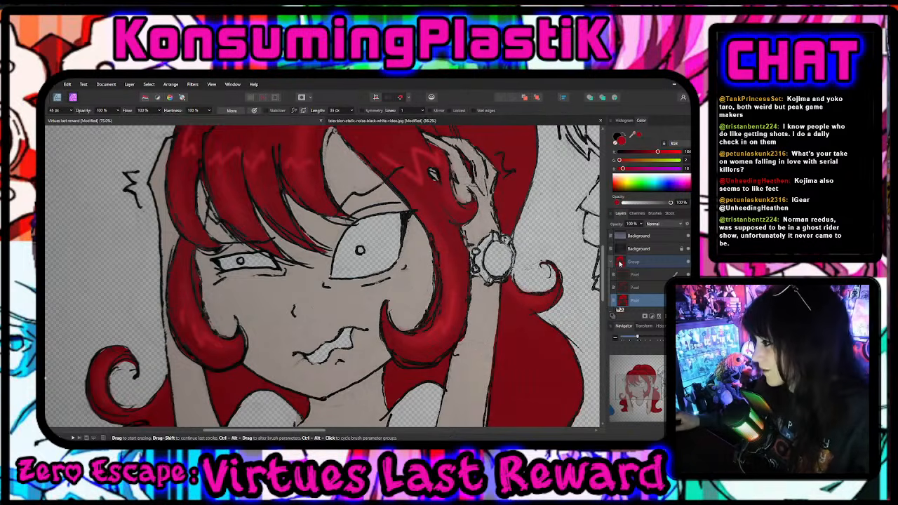
pyautogui.click(611, 262)
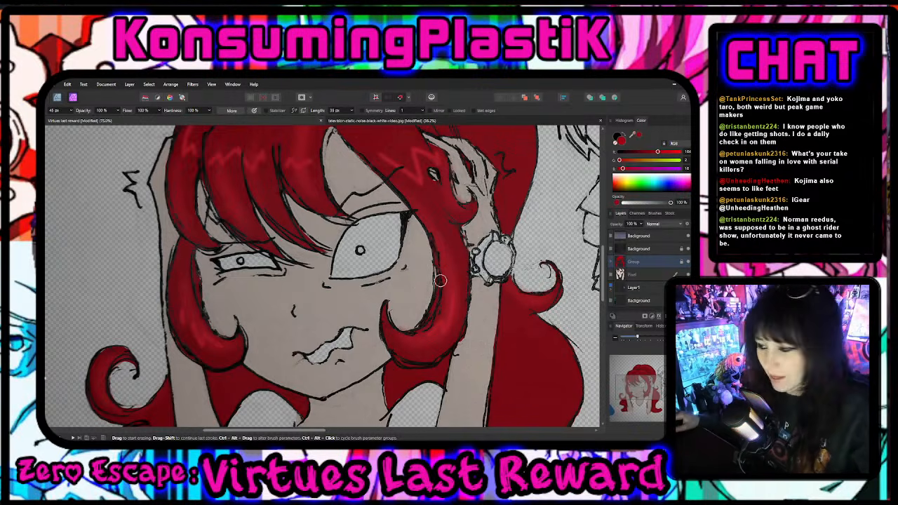
# - Examine the coloured hair, face, hands and arms from the crown down to the elbows for unfinished areas
pyautogui.scroll(2, 392, 353)
pyautogui.scroll(2, 393, 353)
pyautogui.scroll(-2, 399, 340)
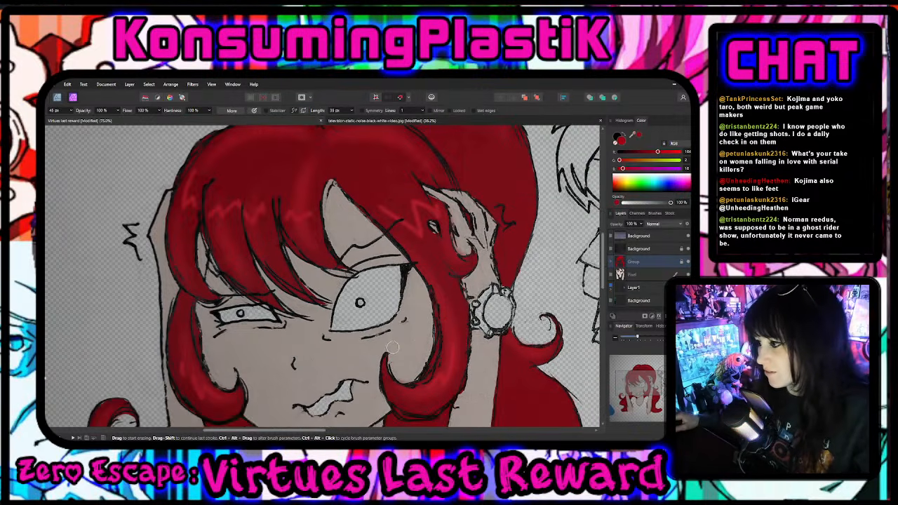
pyautogui.scroll(4, 402, 333)
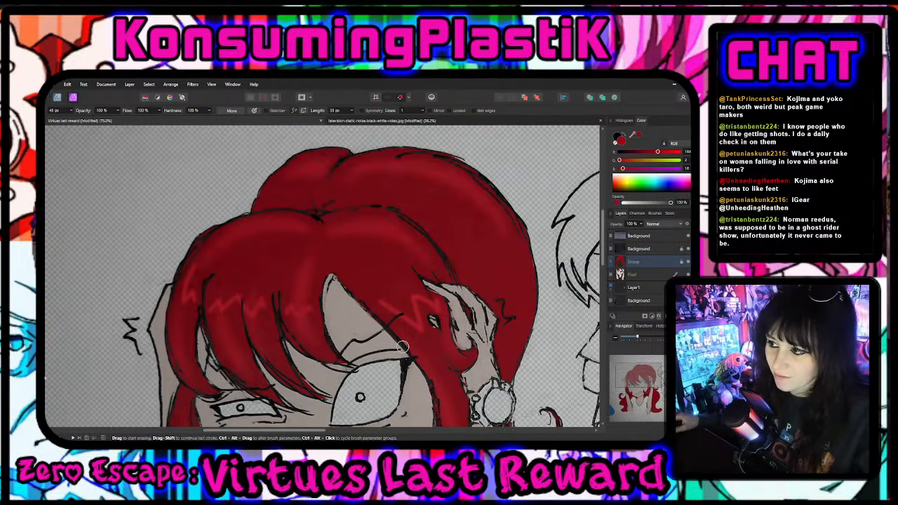
pyautogui.scroll(-5, 402, 340)
pyautogui.scroll(-5, 402, 347)
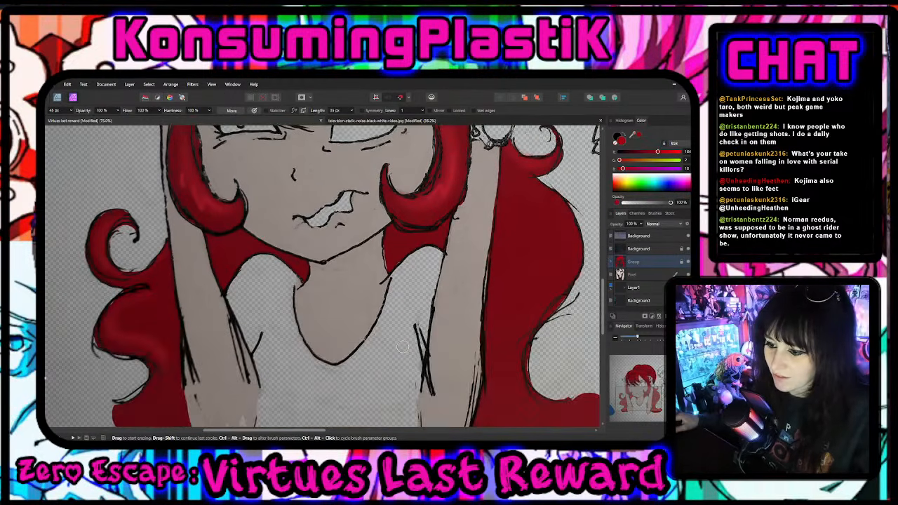
pyautogui.scroll(1, 402, 347)
pyautogui.scroll(5, 402, 346)
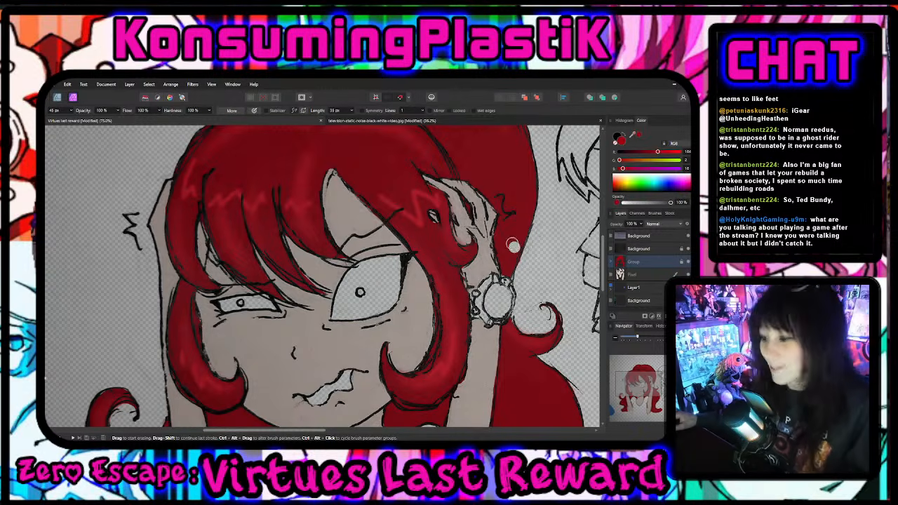
pyautogui.scroll(2, 500, 236)
pyautogui.scroll(-10, 475, 311)
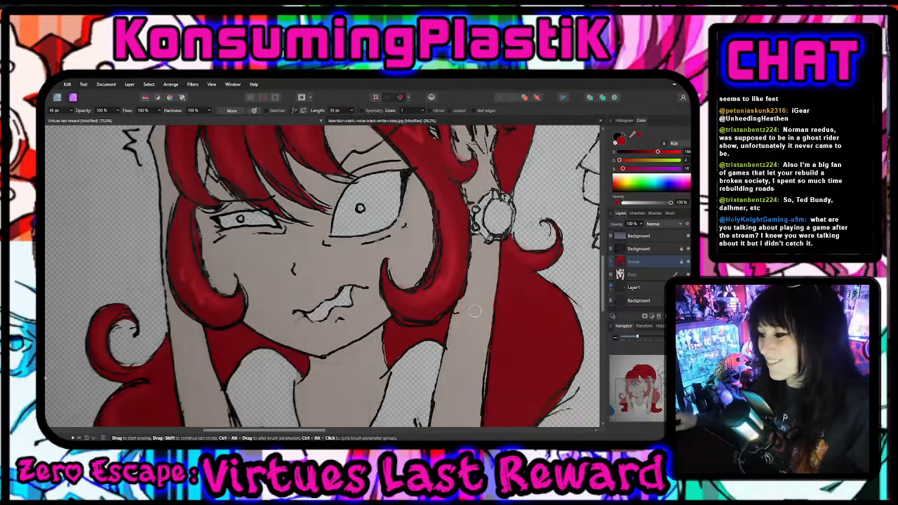
pyautogui.scroll(-4, 474, 311)
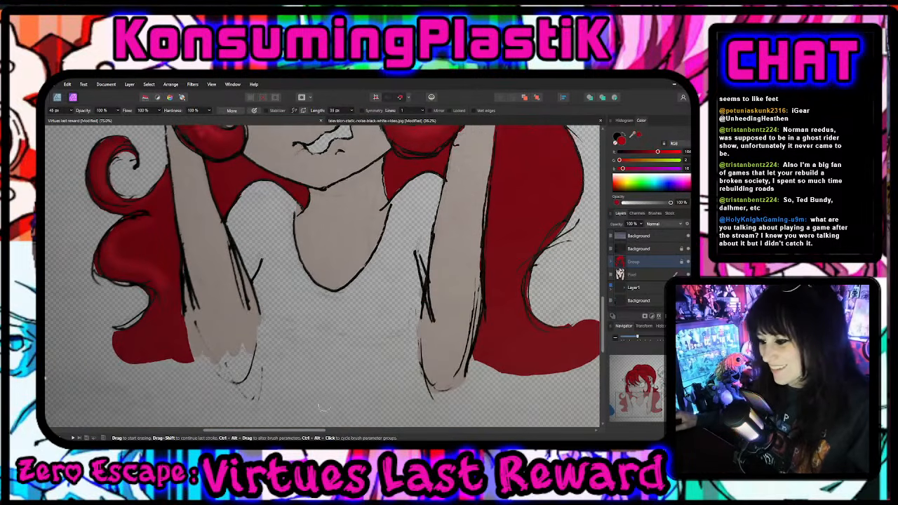
pyautogui.moveTo(311, 431); pyautogui.dragTo(337, 431)
pyautogui.scroll(6, 328, 403)
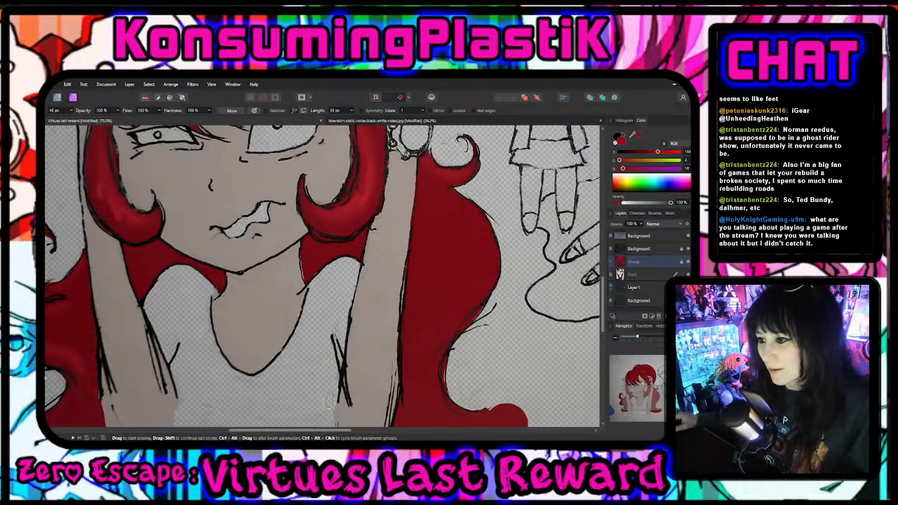
pyautogui.scroll(-1, 328, 402)
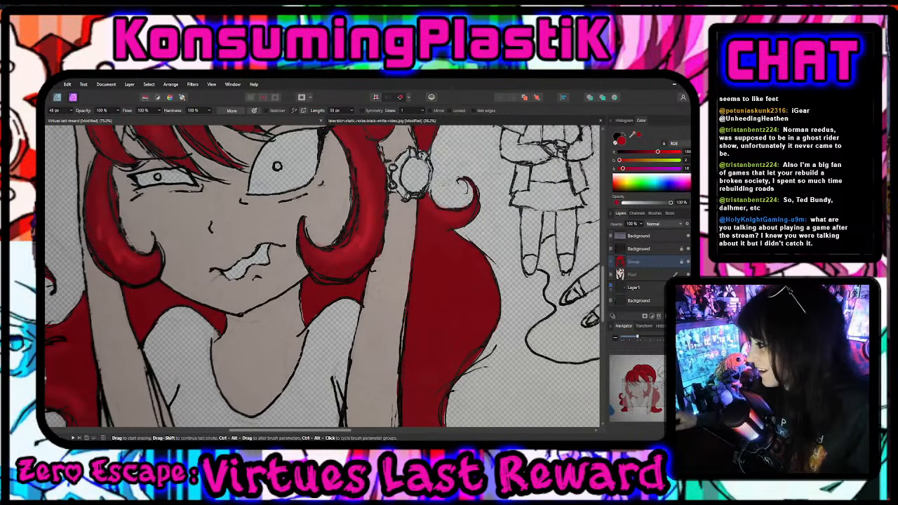
# - Add a new pixel layer and move it out of the hair group to directly below the skin layer
pyautogui.click(611, 262)
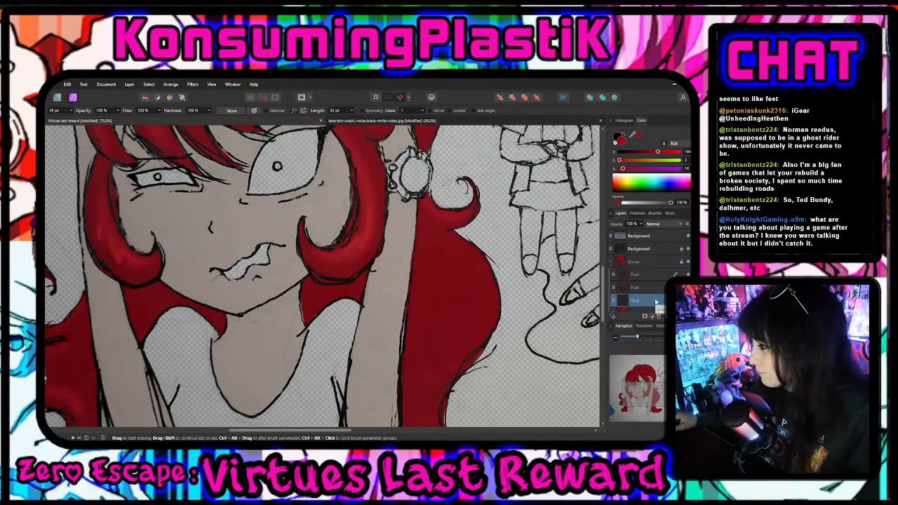
pyautogui.moveTo(656, 301); pyautogui.dragTo(628, 271)
pyautogui.click(612, 276)
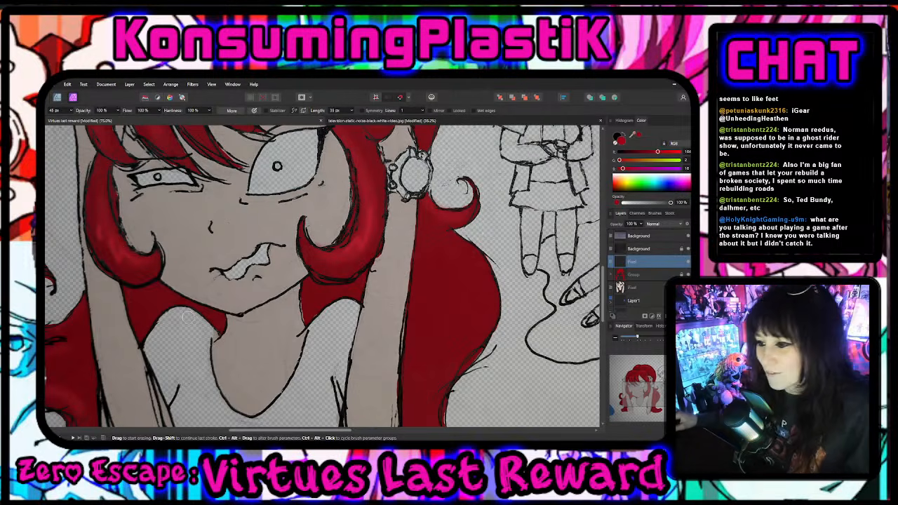
pyautogui.scroll(2, 175, 294)
pyautogui.moveTo(635, 265); pyautogui.dragTo(634, 293)
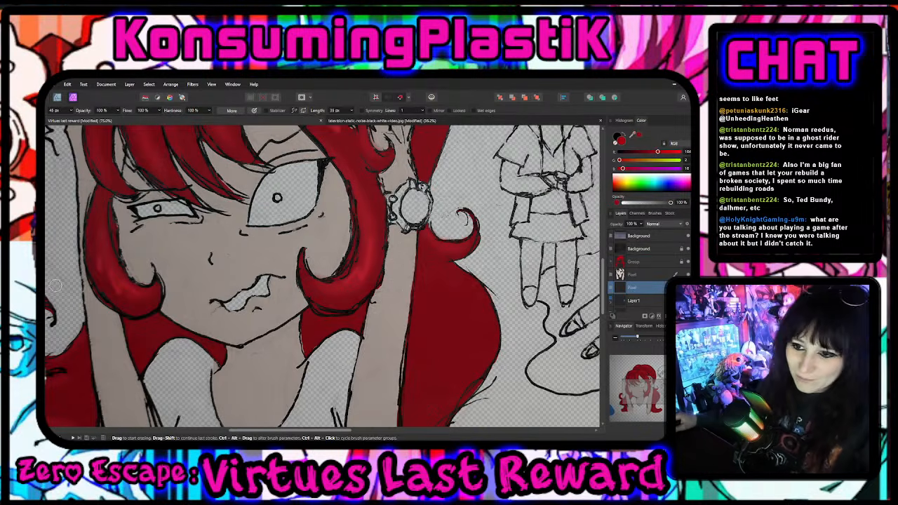
# - Set the paint colour to pure white and the brush width to 44 px
pyautogui.doubleClick(46, 390)
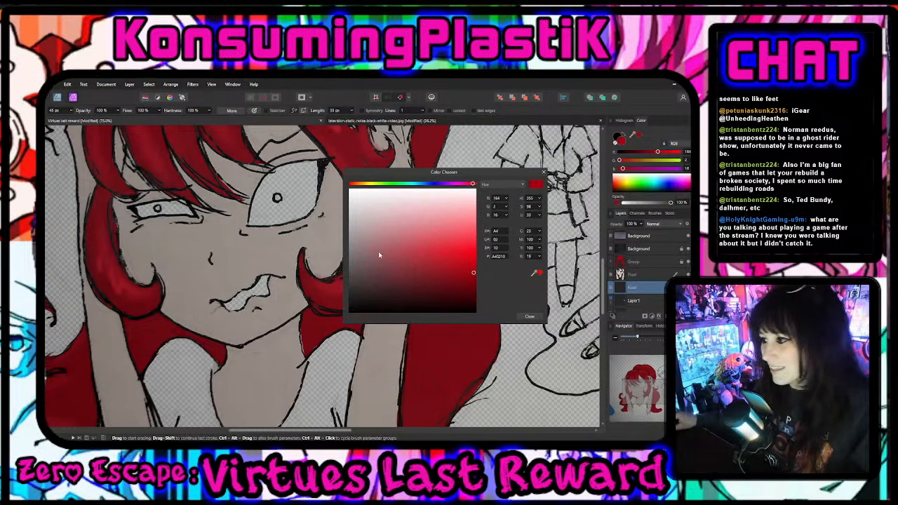
pyautogui.moveTo(380, 255); pyautogui.dragTo(331, 184)
pyautogui.click(529, 316)
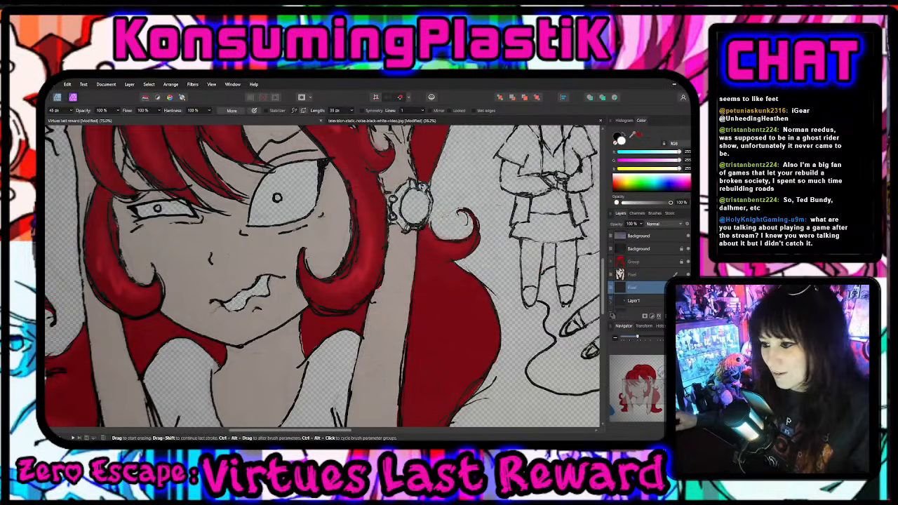
pyautogui.press('b')
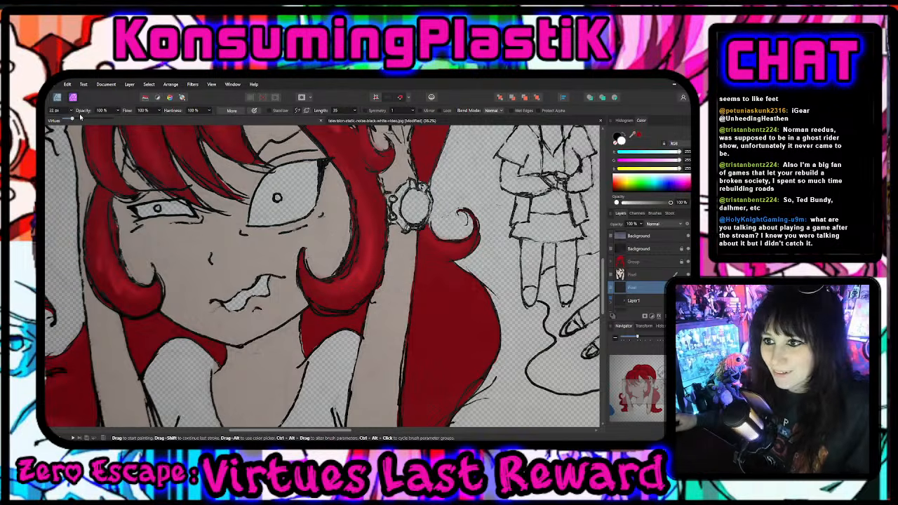
pyautogui.click(81, 120)
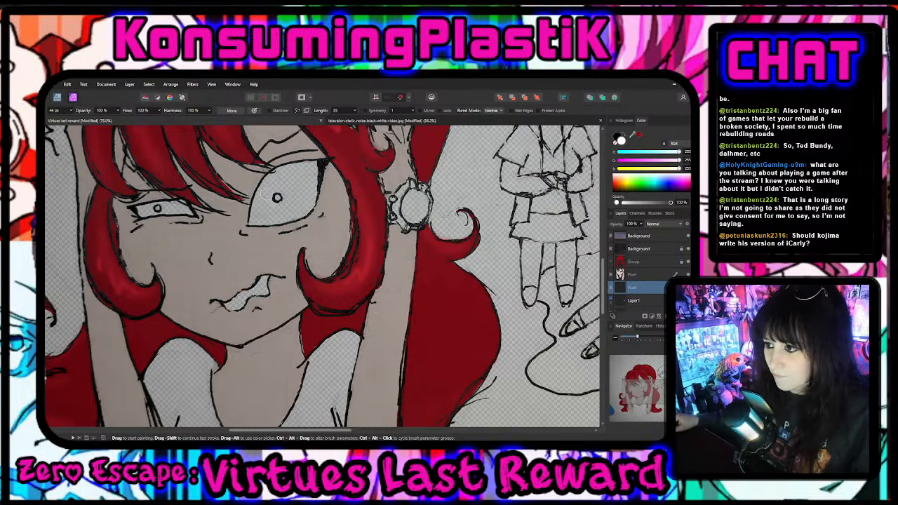
# - Paint the whites of both eyes and the teeth in the open mouth on the new layer
pyautogui.moveTo(276, 180)
pyautogui.mouseDown()
pyautogui.moveTo(253, 221)
pyautogui.moveTo(303, 211)
pyautogui.moveTo(325, 186)
pyautogui.moveTo(291, 225)
pyautogui.moveTo(322, 184)
pyautogui.moveTo(287, 207)
pyautogui.moveTo(313, 184)
pyautogui.moveTo(286, 187)
pyautogui.mouseUp()
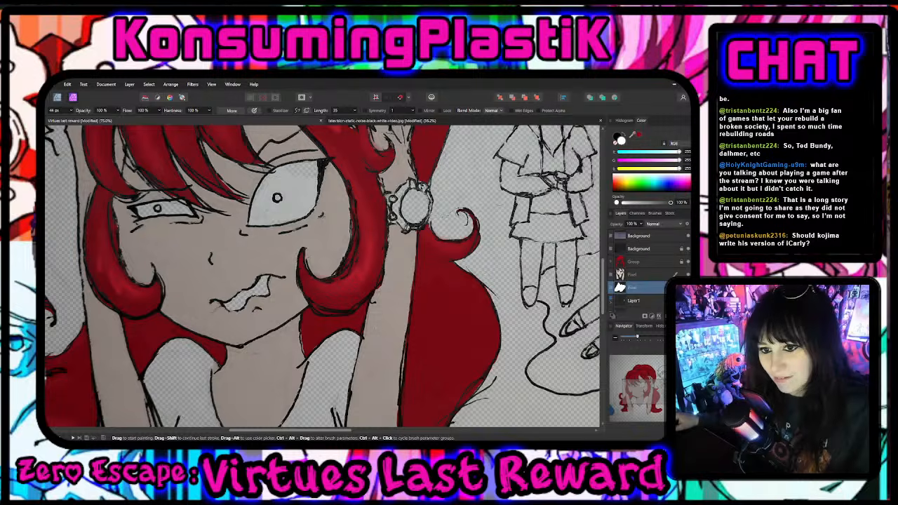
pyautogui.moveTo(261, 219); pyautogui.dragTo(276, 219)
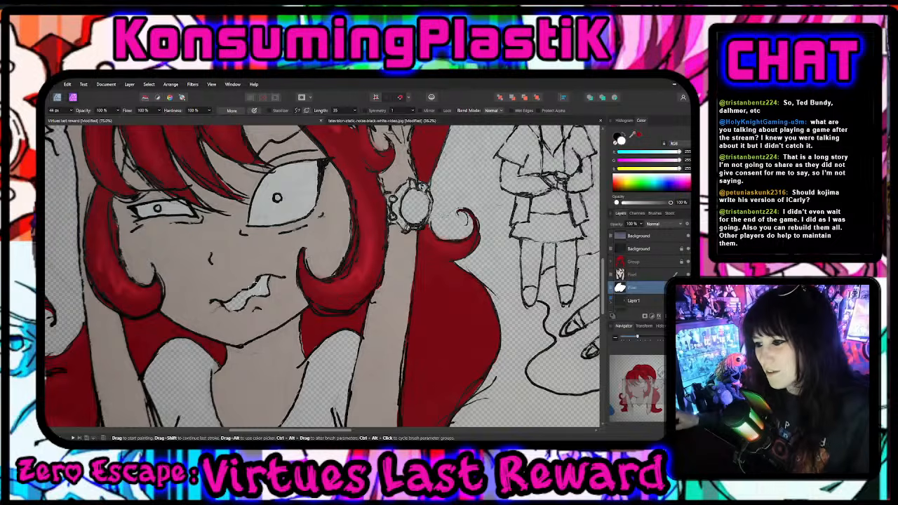
pyautogui.moveTo(253, 287); pyautogui.dragTo(238, 296)
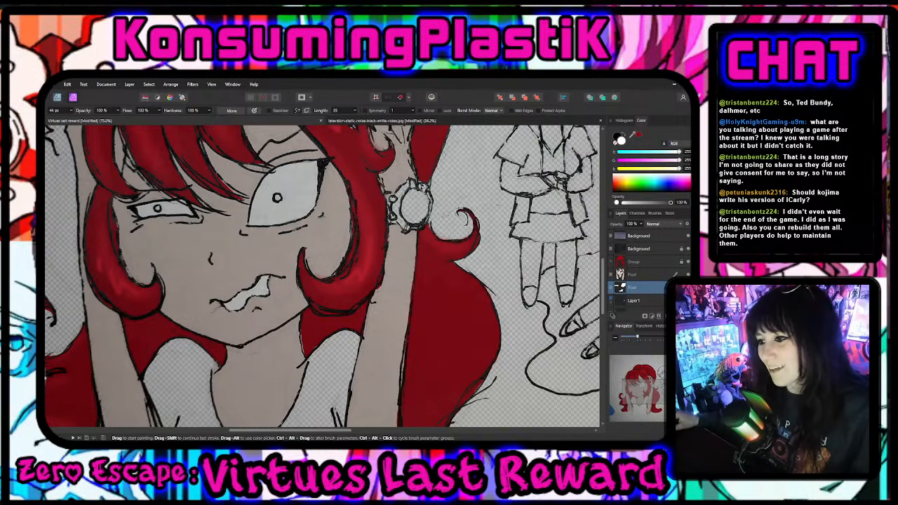
# - Reduce the brush width to 16 px and add a new pixel layer directly above the white eyes and teeth layer
pyautogui.scroll(2, 269, 309)
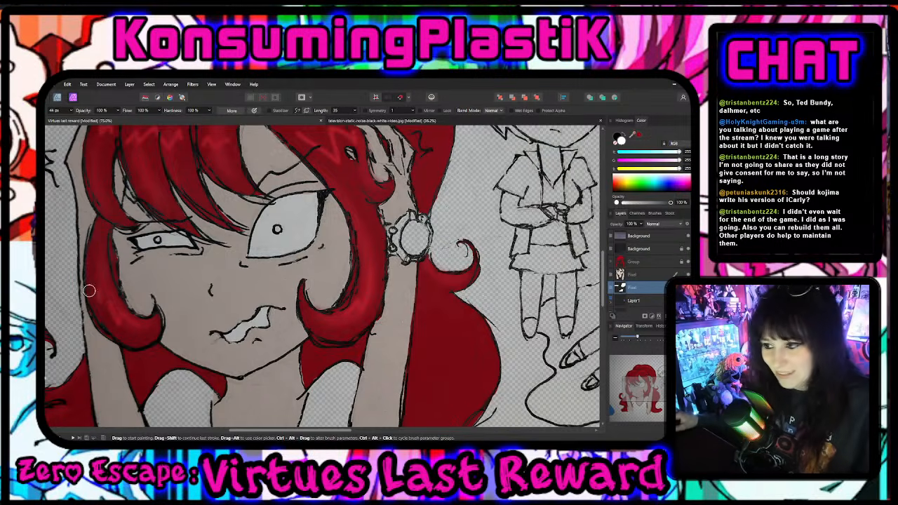
pyautogui.moveTo(71, 115); pyautogui.dragTo(60, 117)
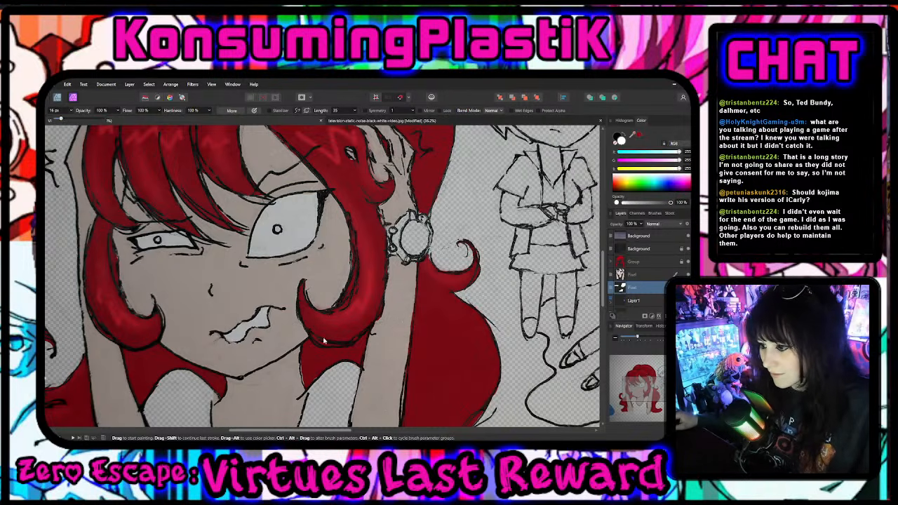
pyautogui.scroll(-4, 323, 343)
pyautogui.scroll(-2, 317, 355)
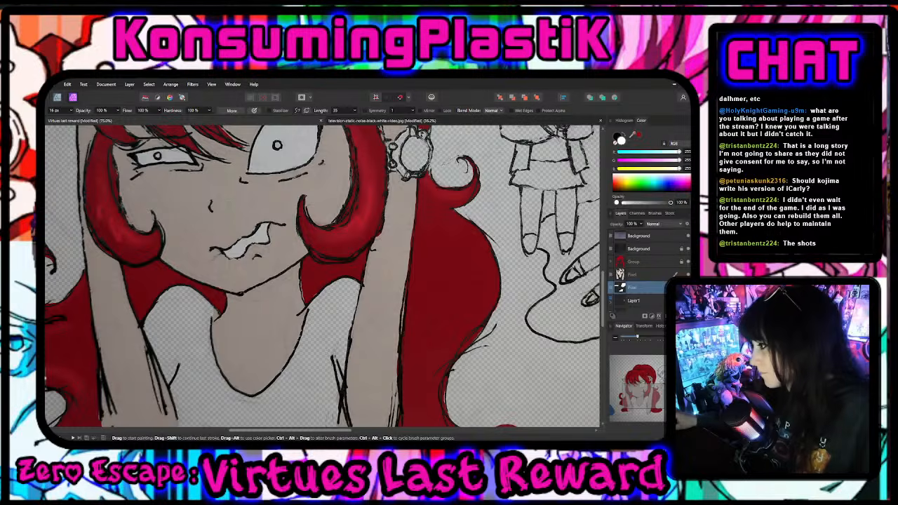
pyautogui.click(679, 316)
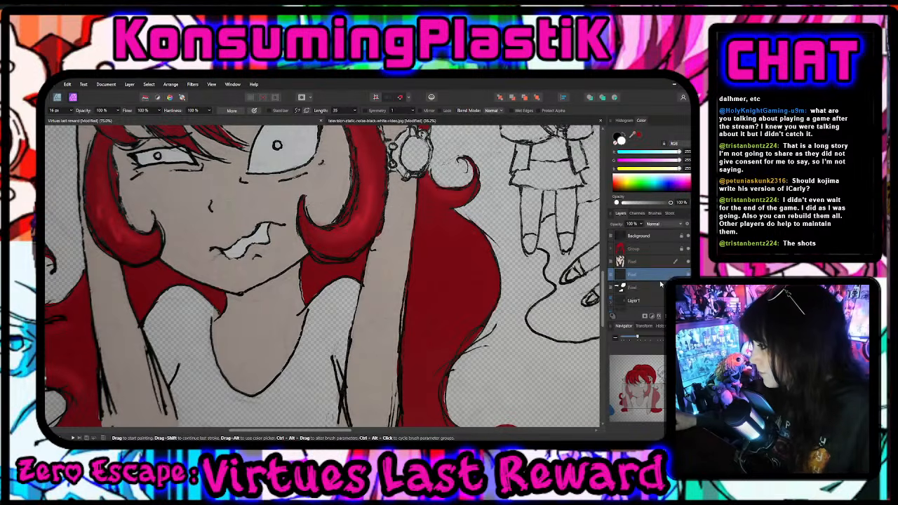
pyautogui.scroll(-1, 660, 285)
pyautogui.scroll(1, 662, 291)
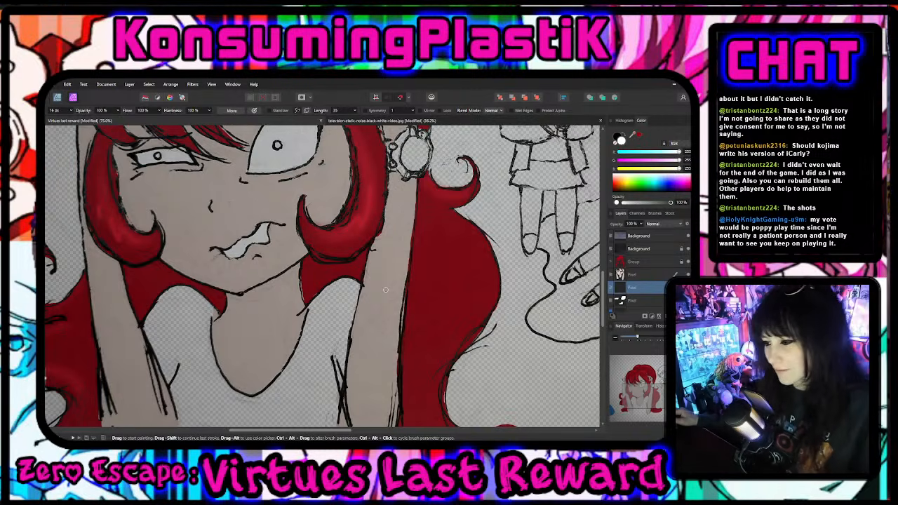
# - Paint the character's sleeveless top solid black on the new layer with a 143 px brush
pyautogui.scroll(-3, 386, 289)
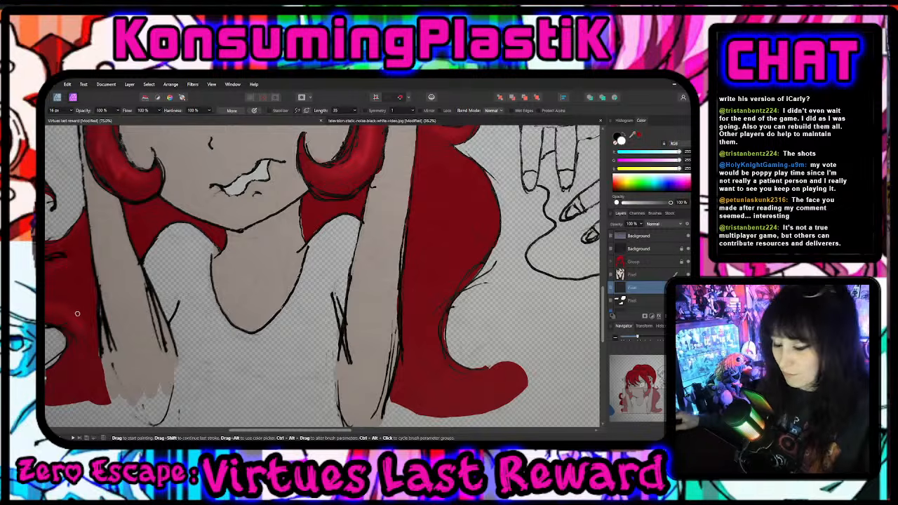
pyautogui.press('x')
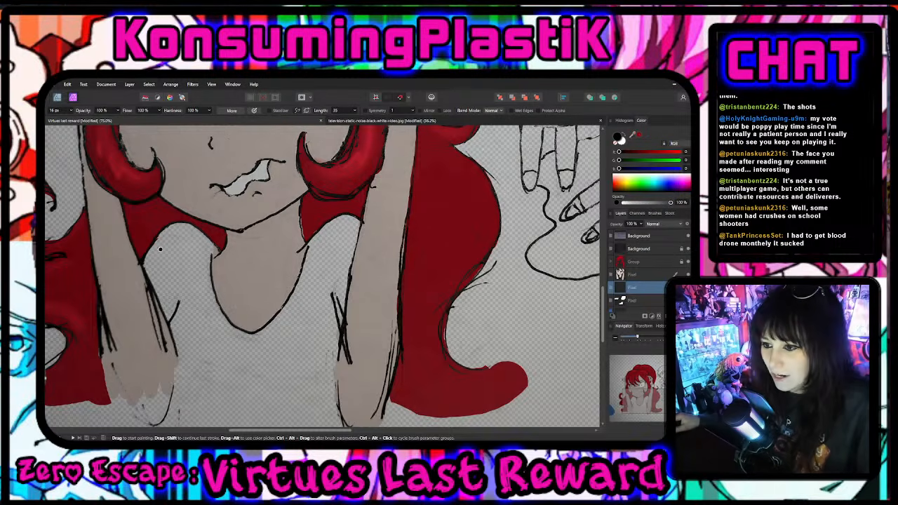
pyautogui.click(71, 111)
pyautogui.moveTo(73, 121); pyautogui.dragTo(92, 121)
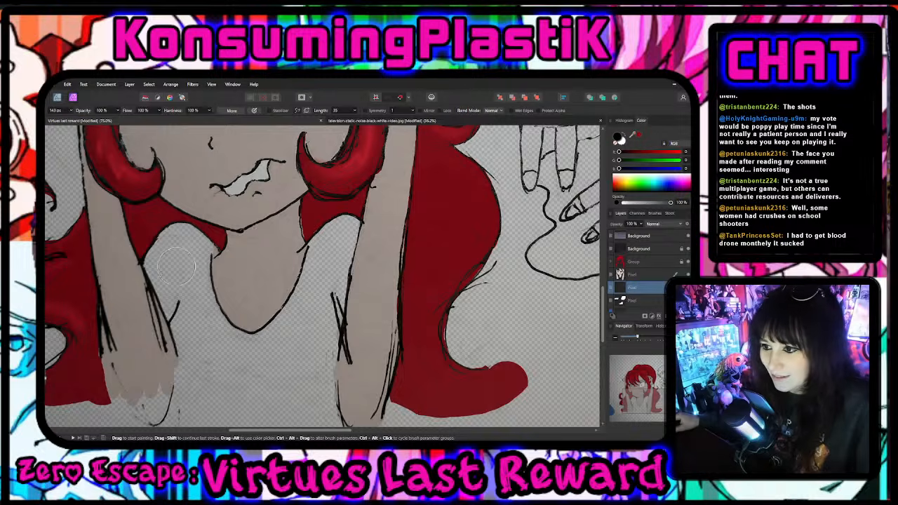
pyautogui.moveTo(177, 267)
pyautogui.mouseDown()
pyautogui.moveTo(168, 246)
pyautogui.moveTo(160, 275)
pyautogui.moveTo(174, 317)
pyautogui.moveTo(177, 259)
pyautogui.moveTo(194, 237)
pyautogui.moveTo(268, 351)
pyautogui.moveTo(295, 358)
pyautogui.moveTo(317, 293)
pyautogui.mouseUp()
pyautogui.moveTo(346, 227)
pyautogui.mouseDown()
pyautogui.moveTo(315, 262)
pyautogui.moveTo(321, 386)
pyautogui.moveTo(281, 321)
pyautogui.moveTo(280, 357)
pyautogui.moveTo(180, 275)
pyautogui.moveTo(219, 369)
pyautogui.moveTo(237, 372)
pyautogui.moveTo(221, 359)
pyautogui.mouseUp()
pyautogui.scroll(-1, 316, 376)
pyautogui.scroll(2, 221, 359)
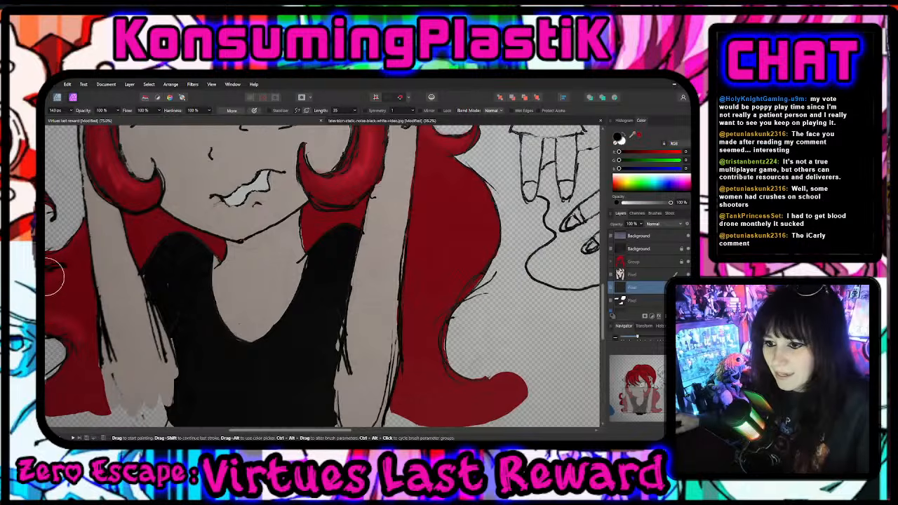
# - Select the skin layer with the Erase brush and look over the edges of the top, arms, face and hair
pyautogui.click(651, 278)
pyautogui.press('e')
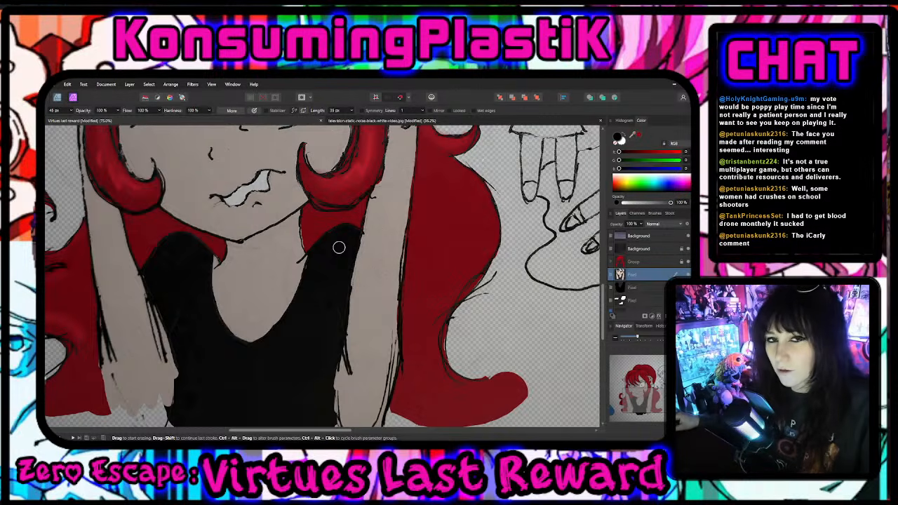
pyautogui.scroll(-3, 310, 288)
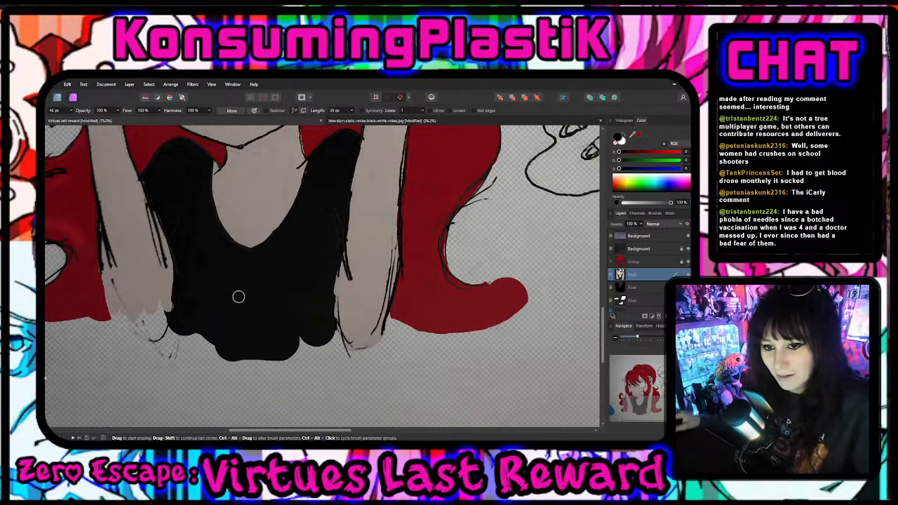
pyautogui.scroll(5, 238, 296)
pyautogui.scroll(6, 241, 302)
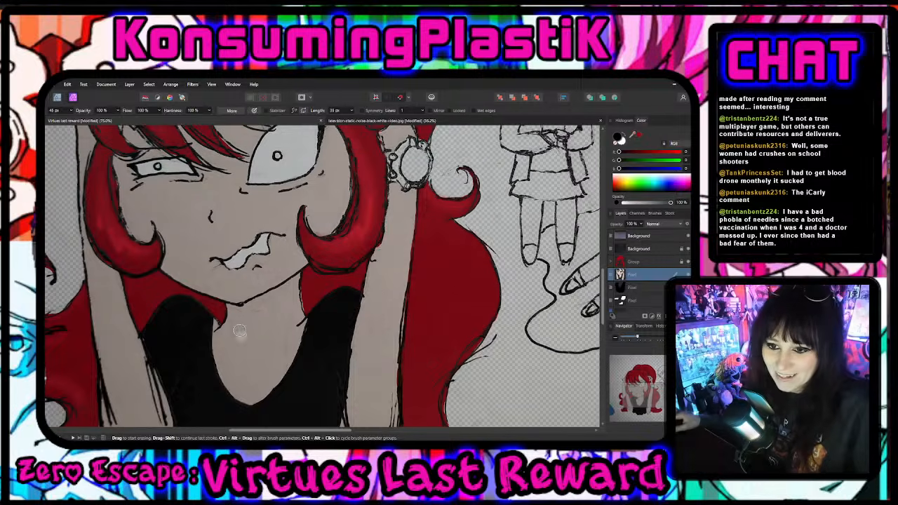
pyautogui.scroll(4, 253, 412)
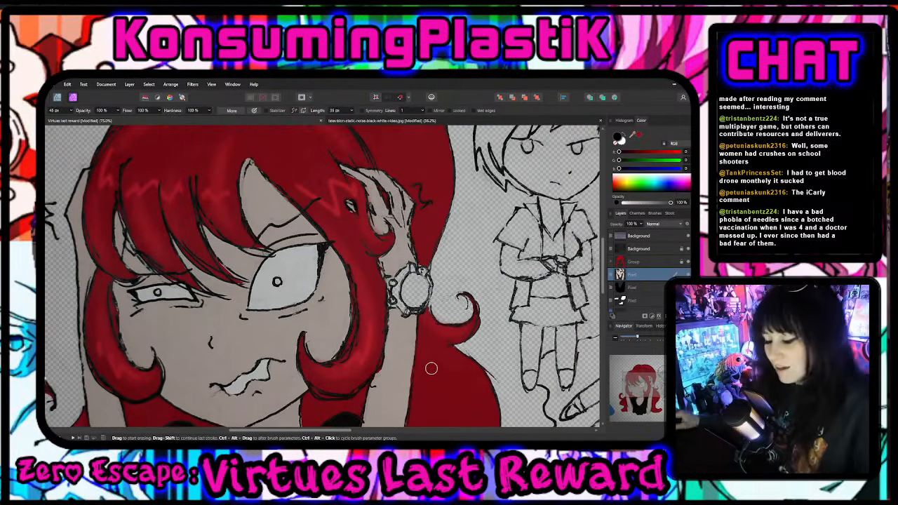
pyautogui.scroll(-5, 430, 382)
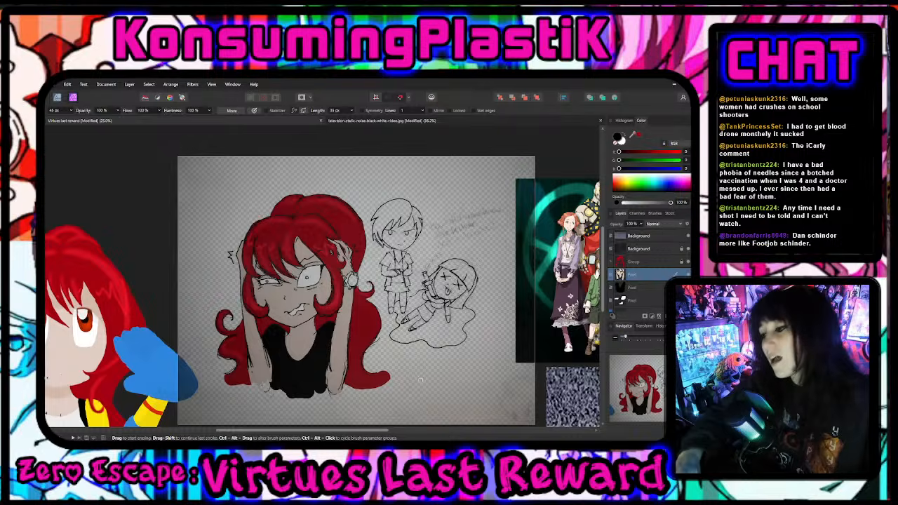
# - Add a new pixel layer and move it above the hair group, directly below the sketch layer
pyautogui.hotkey('ctrl', '=')
pyautogui.hotkey('ctrl', '=')
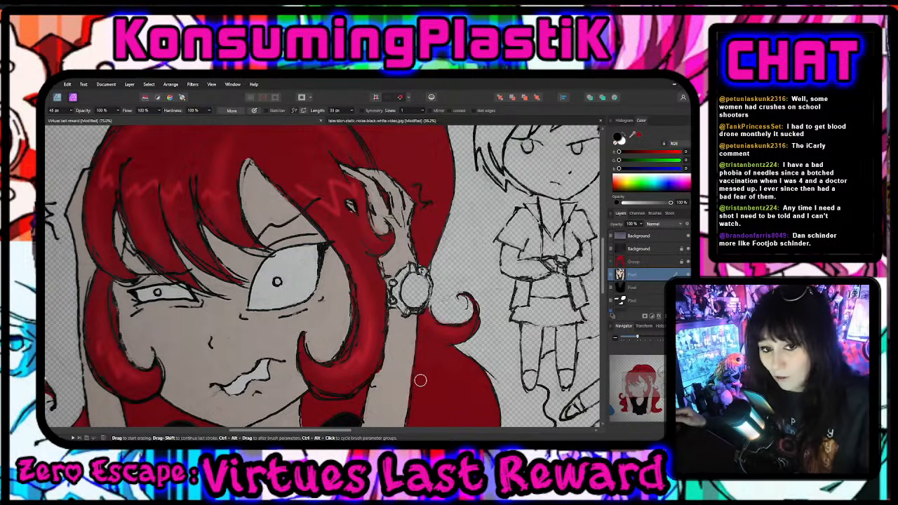
pyautogui.hotkey('ctrl', '+')
pyautogui.hotkey('ctrl', '+')
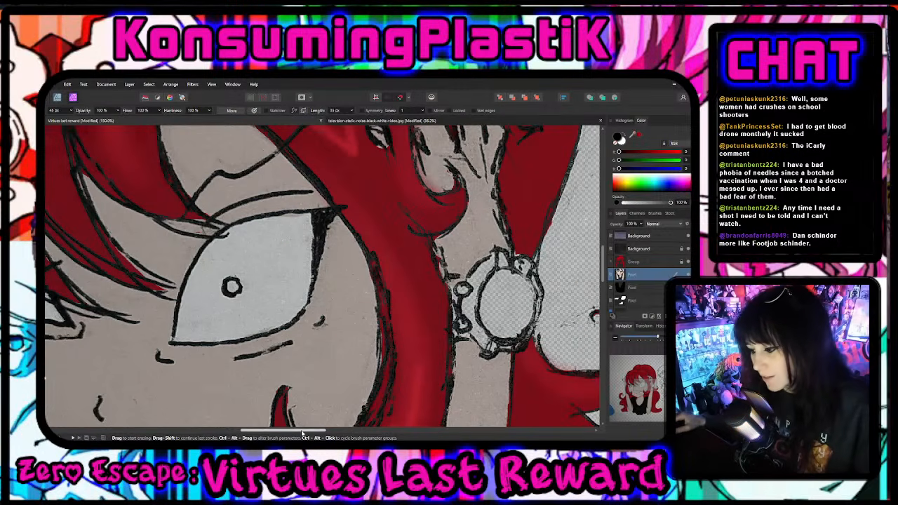
pyautogui.moveTo(303, 430); pyautogui.dragTo(275, 430)
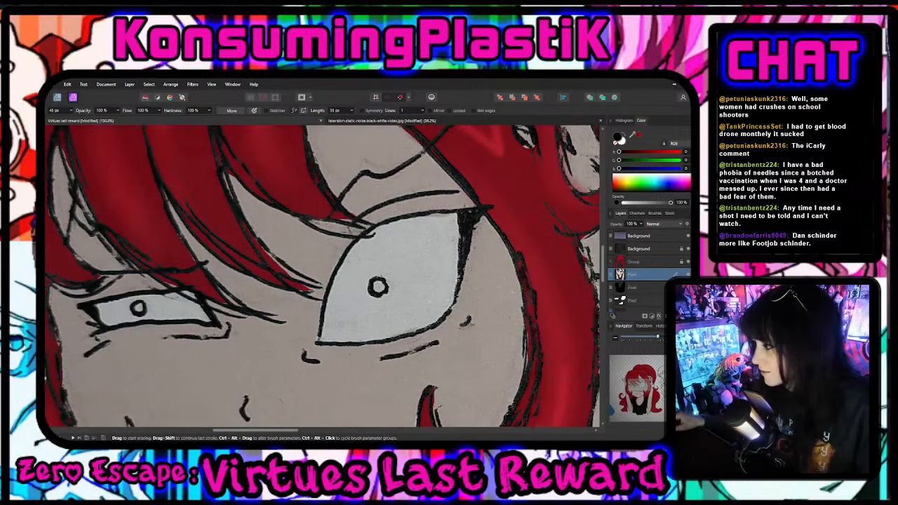
pyautogui.hotkey('ctrl', 'shift', 'n')
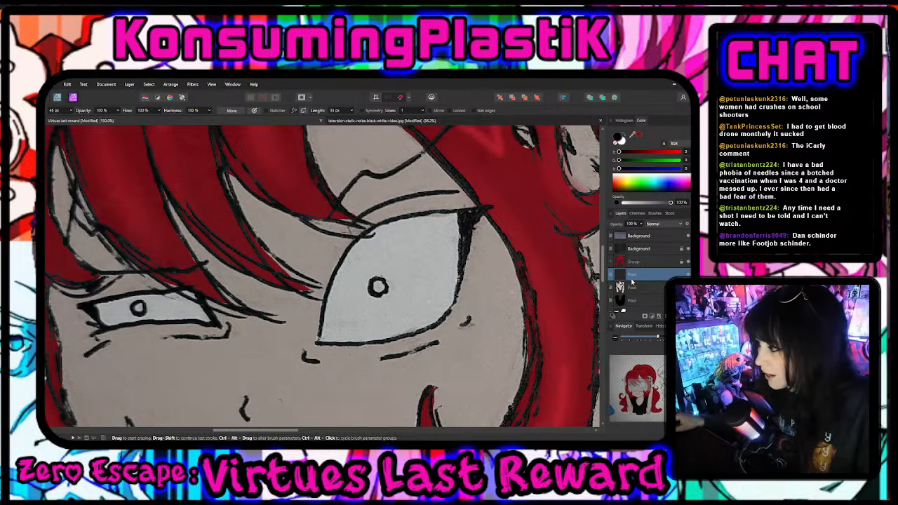
pyautogui.moveTo(632, 280); pyautogui.dragTo(638, 255)
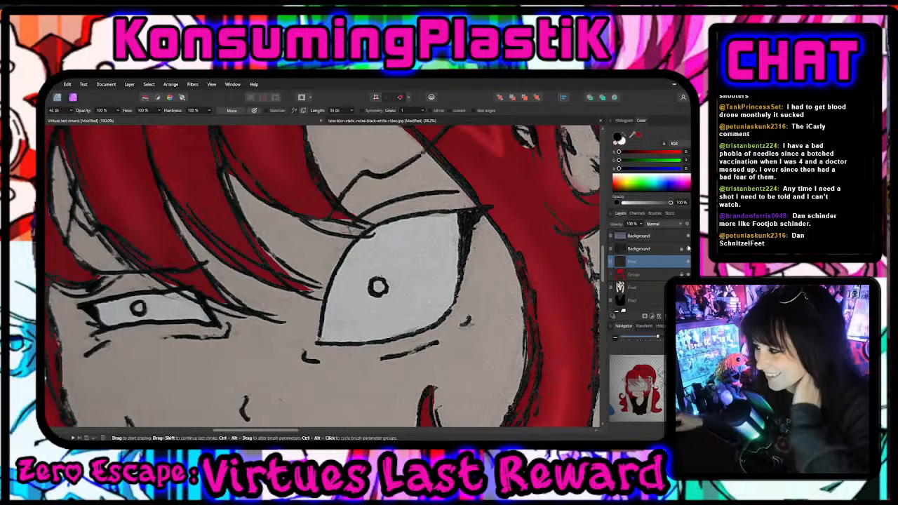
# - Sample the hair's dark red (RGB 164, 2, 16) as the paint colour, with the sketch layer hidden only while sampling
pyautogui.click(687, 248)
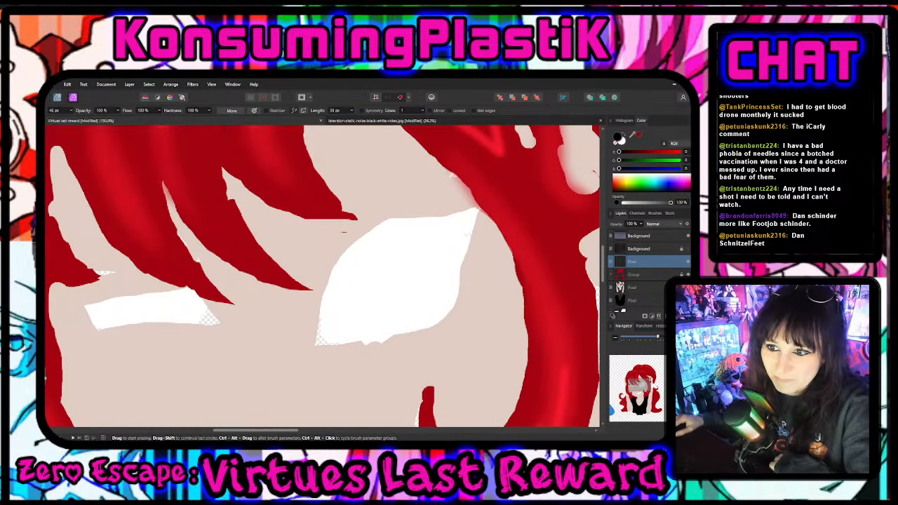
pyautogui.press('i')
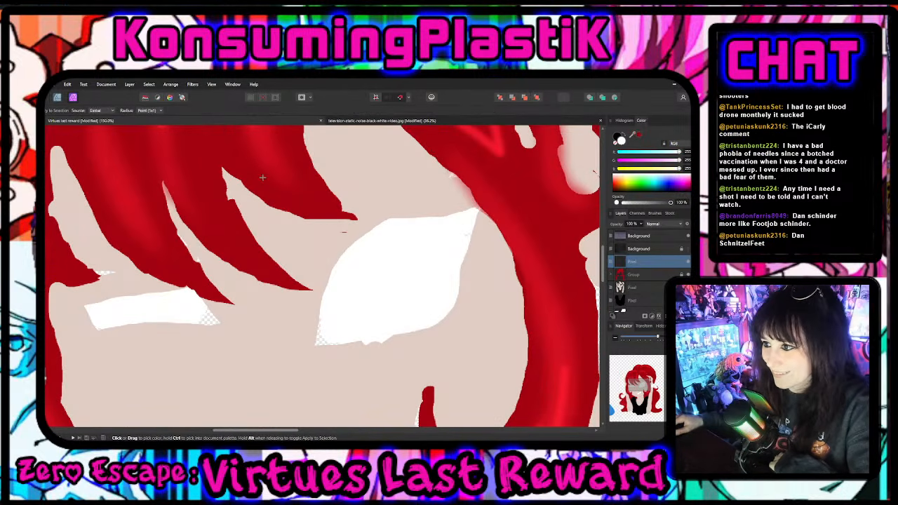
pyautogui.click(225, 145)
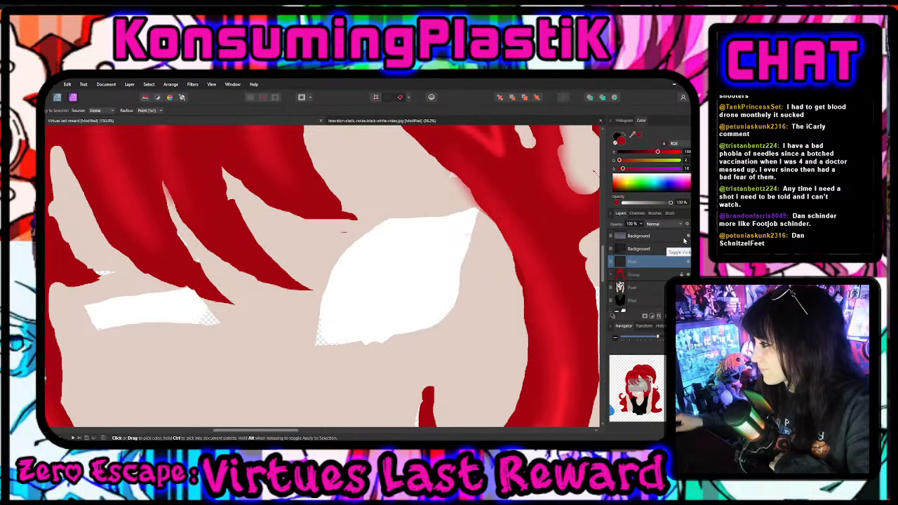
pyautogui.click(688, 247)
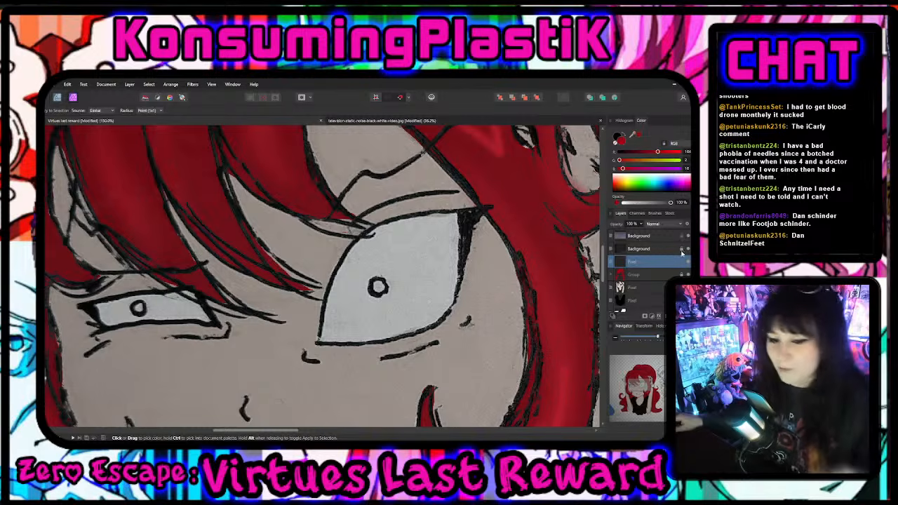
# - Compare the whole coloured figure with the reference art on both sides of the page, then return to the eyes
pyautogui.hotkey('ctrl', '-')
pyautogui.hotkey('ctrl', '-')
pyautogui.hotkey('ctrl', '-')
pyautogui.hotkey('ctrl', '-')
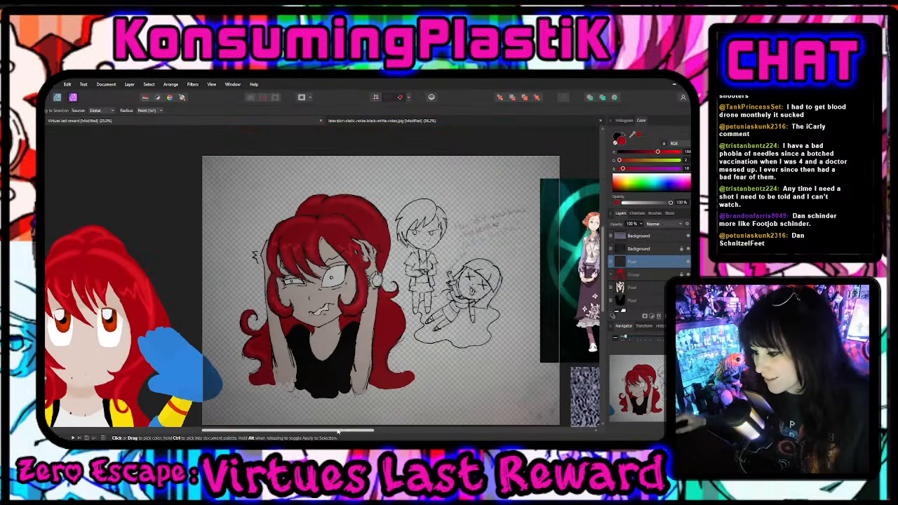
pyautogui.moveTo(360, 432); pyautogui.dragTo(442, 435)
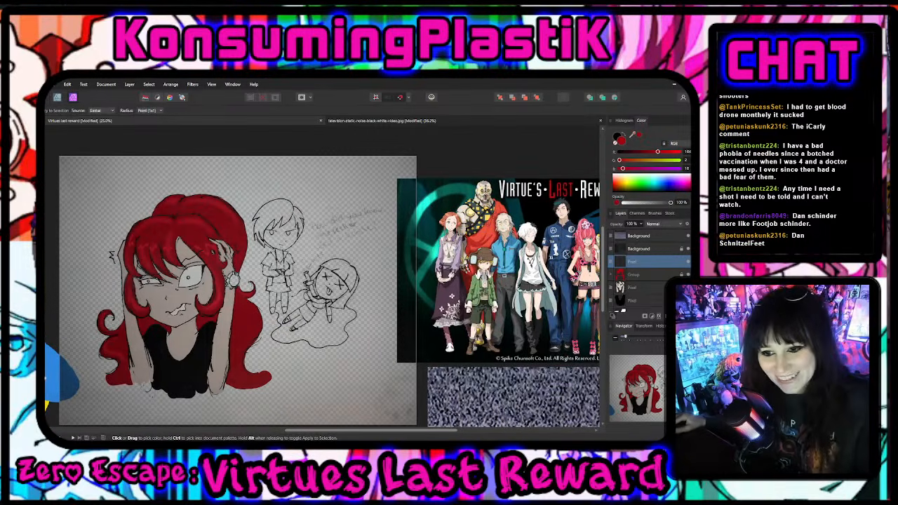
pyautogui.moveTo(390, 430); pyautogui.dragTo(331, 430)
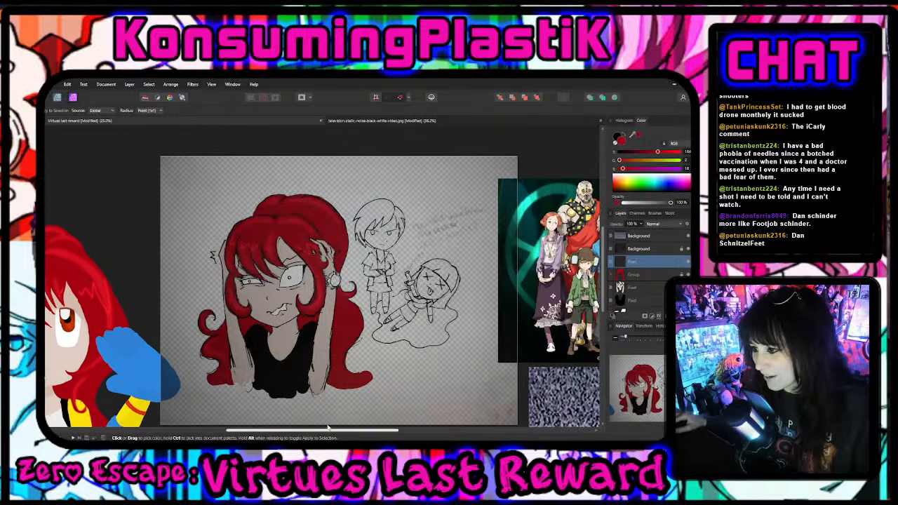
pyautogui.scroll(5, 319, 273)
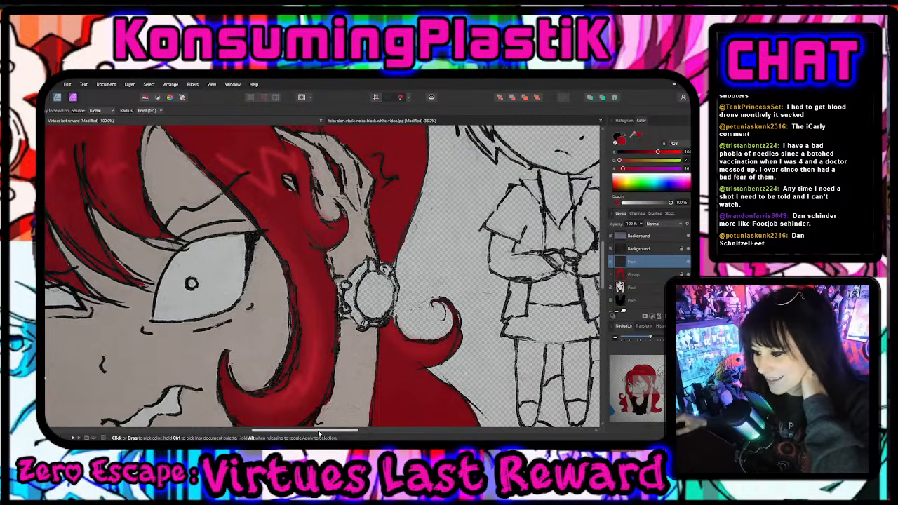
pyautogui.moveTo(318, 431); pyautogui.dragTo(282, 431)
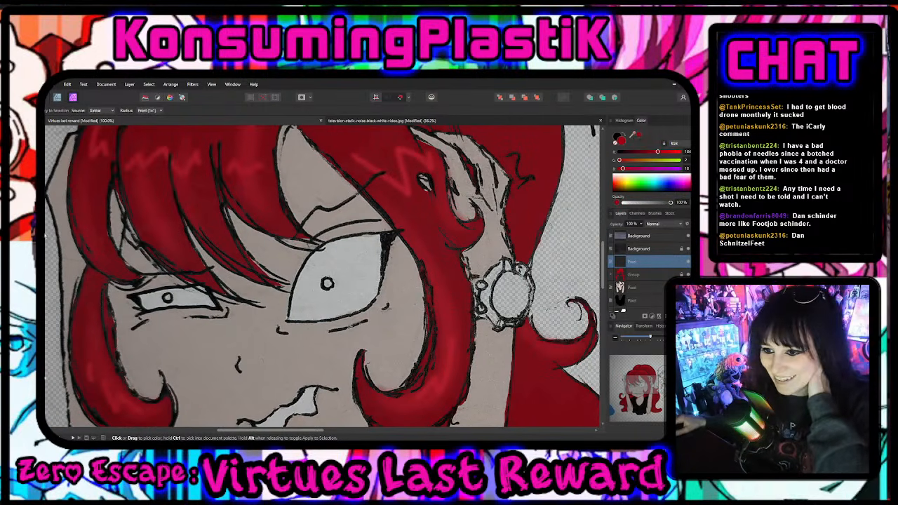
# - Set the brush width to 9 px and dab black into the small pupil circles of the eyes
pyautogui.press('b')
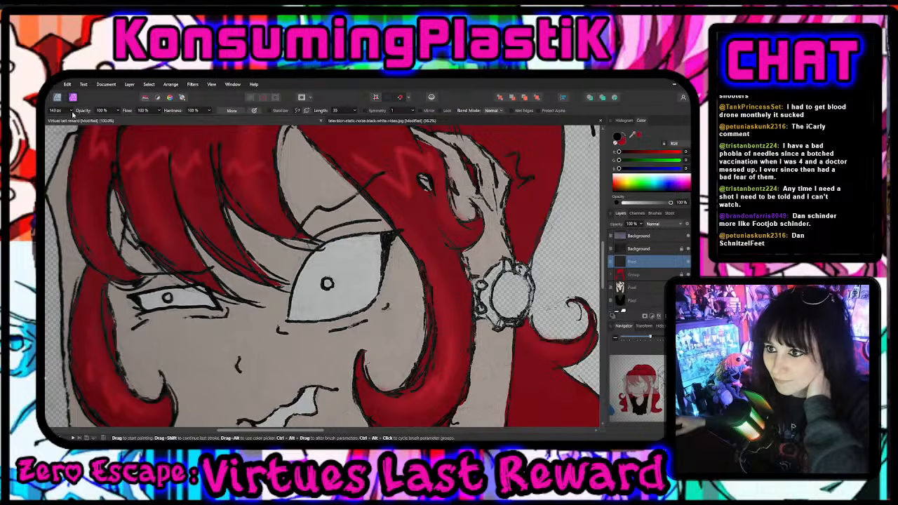
pyautogui.click(71, 111)
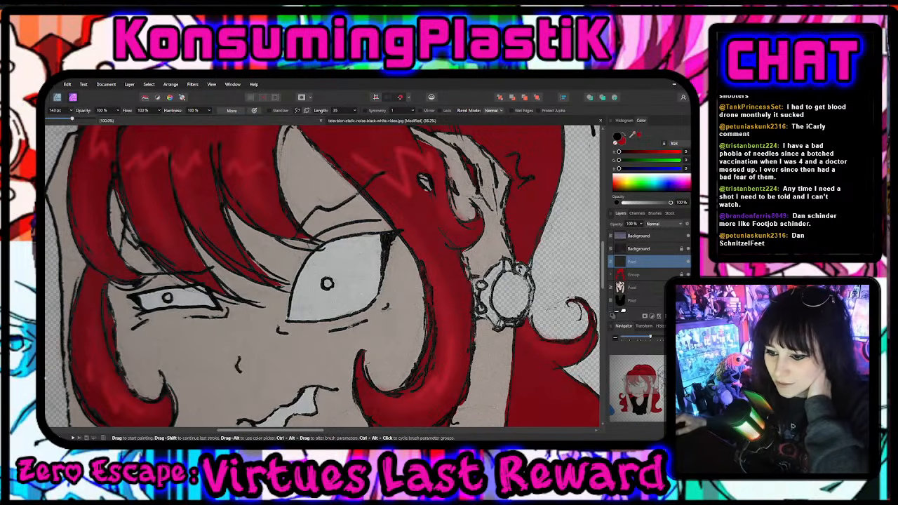
pyautogui.moveTo(72, 119); pyautogui.dragTo(51, 128)
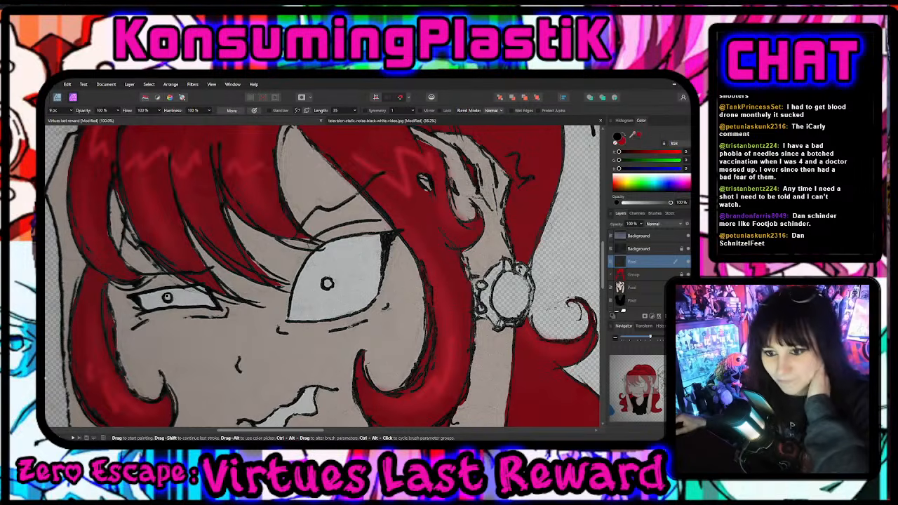
pyautogui.click(327, 283)
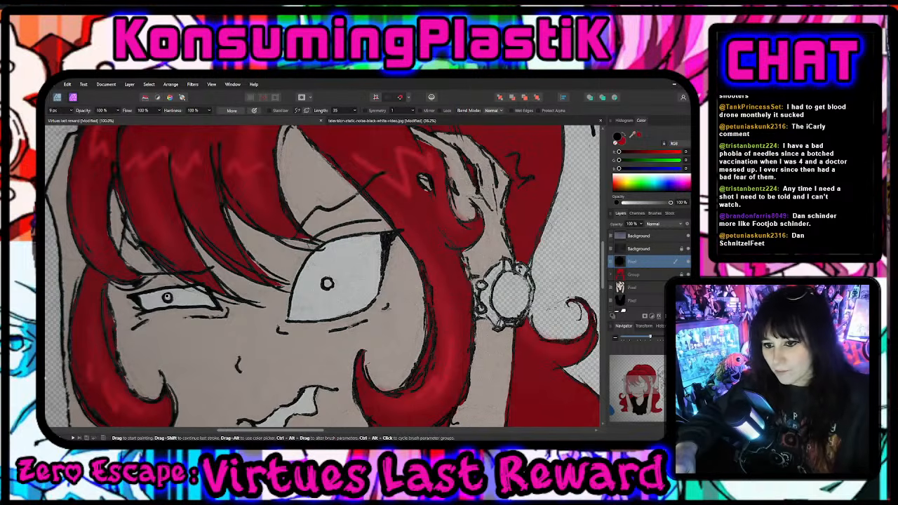
# - Switch the paint colour to the sampled dark red and fill the small iris circles of both eyes
pyautogui.hotkey('ctrl', '+')
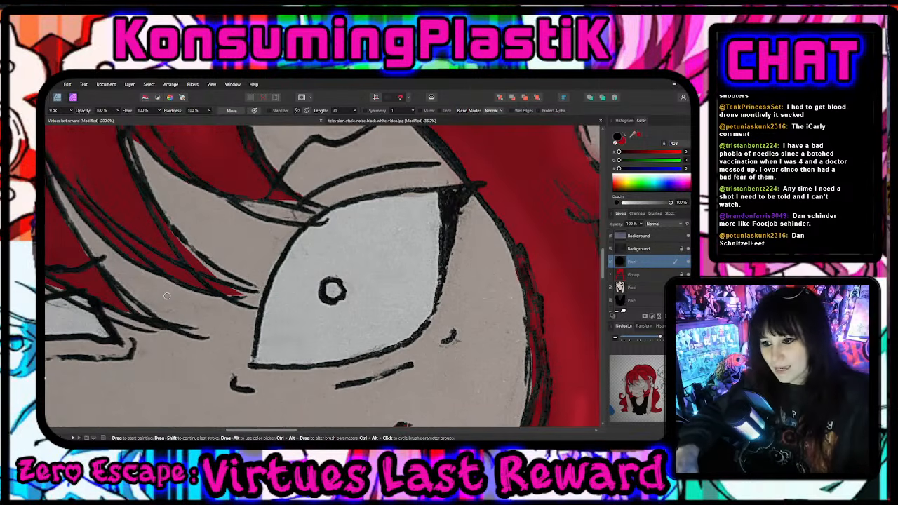
pyautogui.hotkey('ctrl', '+')
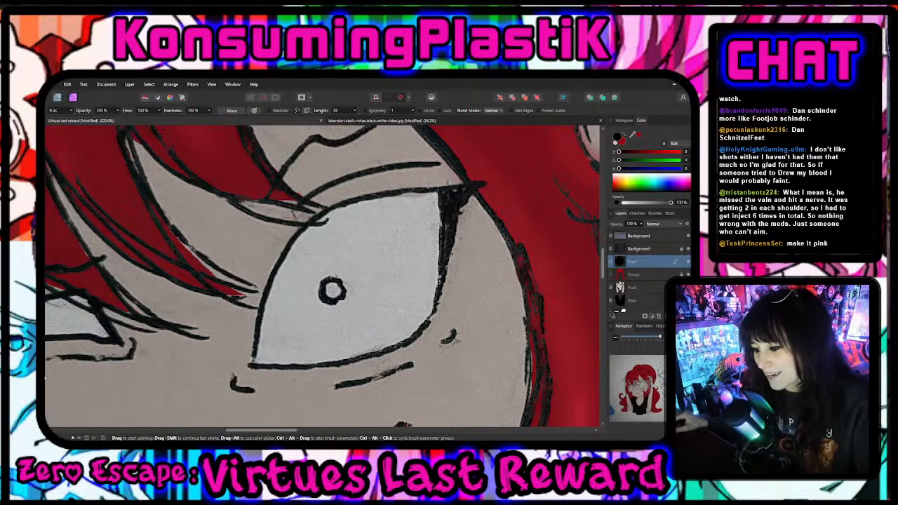
pyautogui.moveTo(289, 431); pyautogui.dragTo(241, 430)
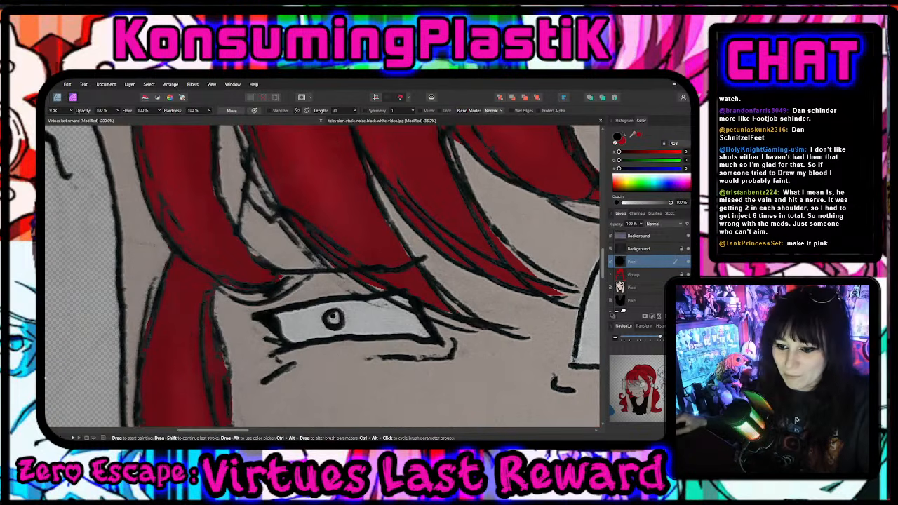
pyautogui.press('x')
pyautogui.doubleClick(46, 388)
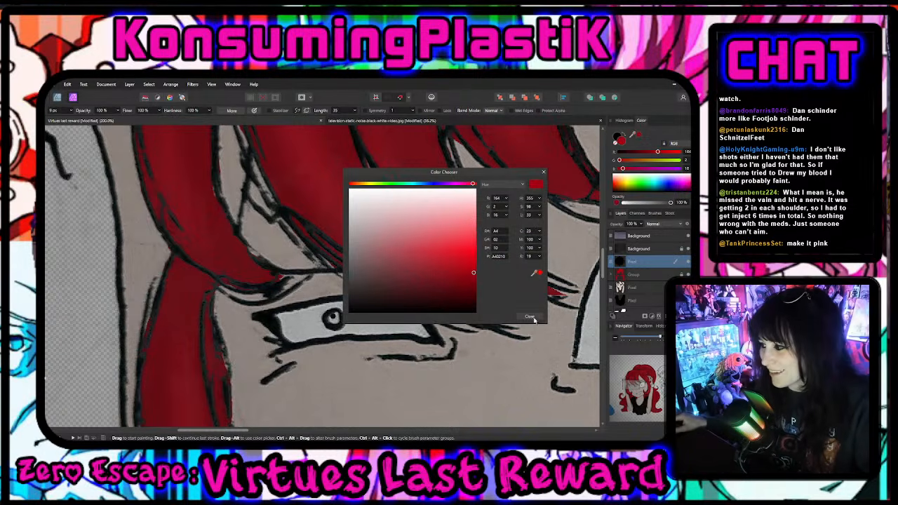
pyautogui.click(529, 316)
pyautogui.moveTo(334, 318); pyautogui.dragTo(336, 313)
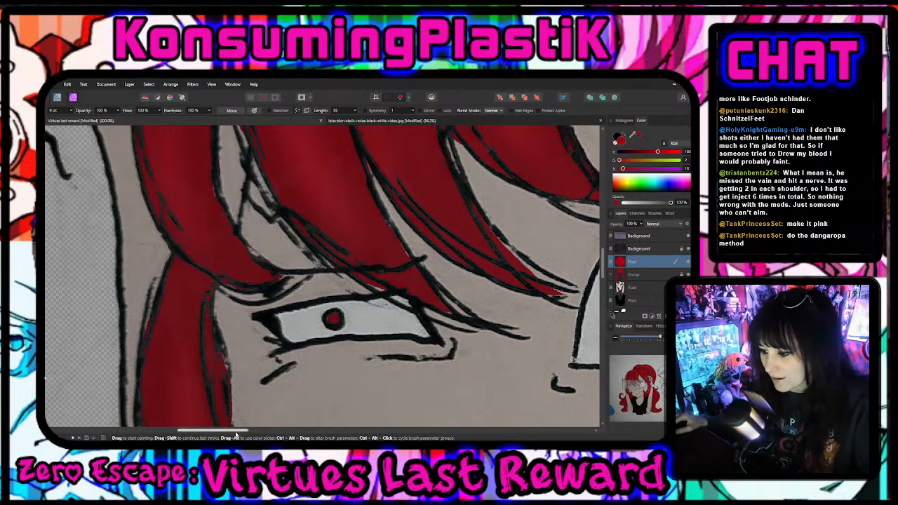
pyautogui.moveTo(235, 431); pyautogui.dragTo(284, 432)
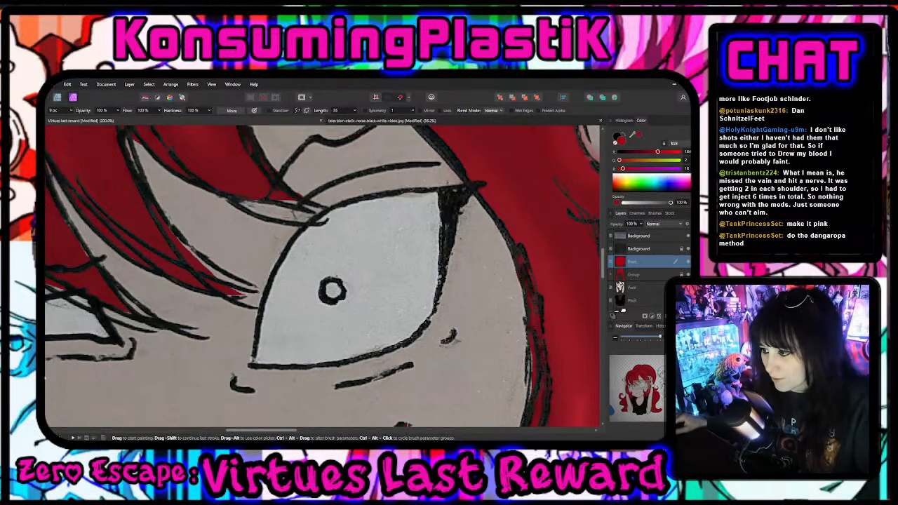
pyautogui.moveTo(332, 289); pyautogui.dragTo(331, 293)
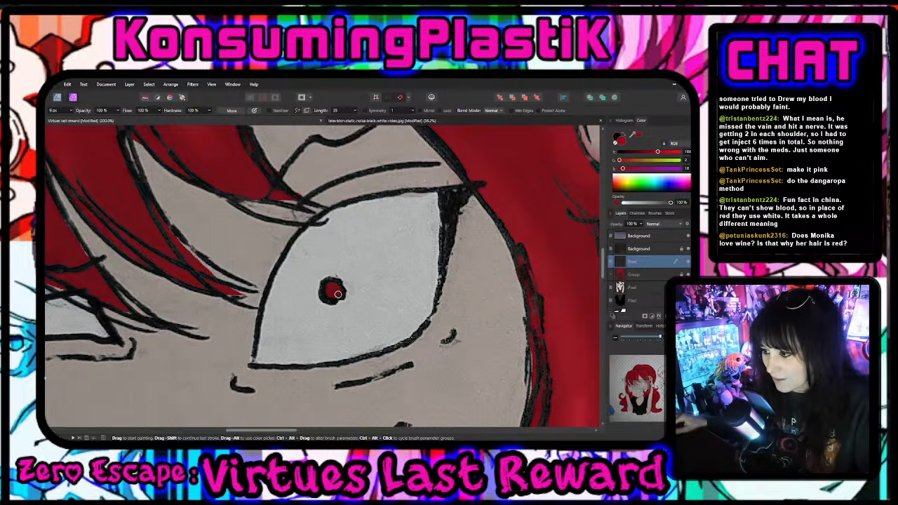
pyautogui.scroll(-5, 330, 293)
pyautogui.scroll(-3, 335, 296)
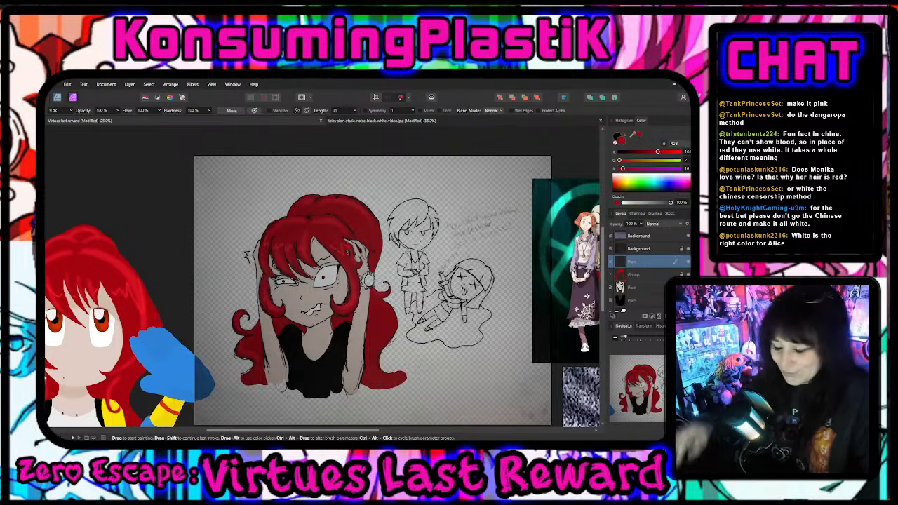
# - Reset the paint colour to black and dab a tiny black pupil into the centre of each red iris
pyautogui.hotkey('shift', '+')
pyautogui.scroll(6, 322, 274)
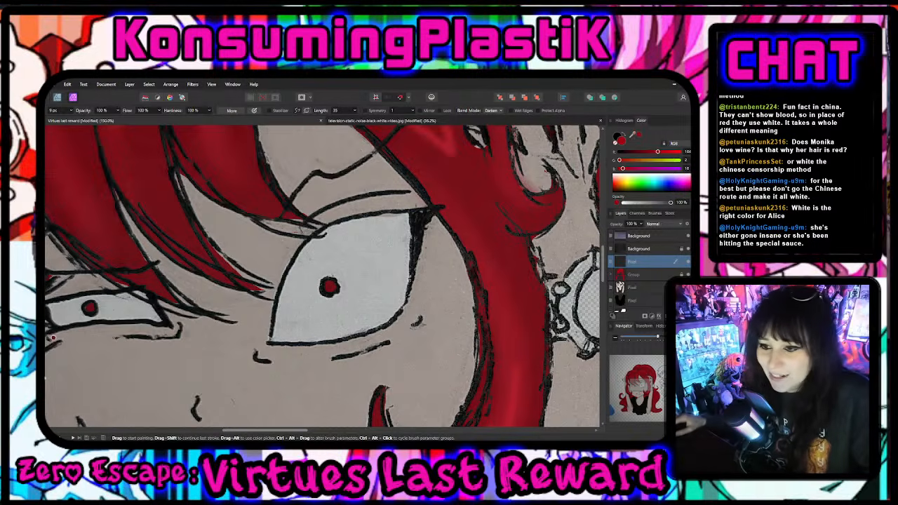
pyautogui.press('d')
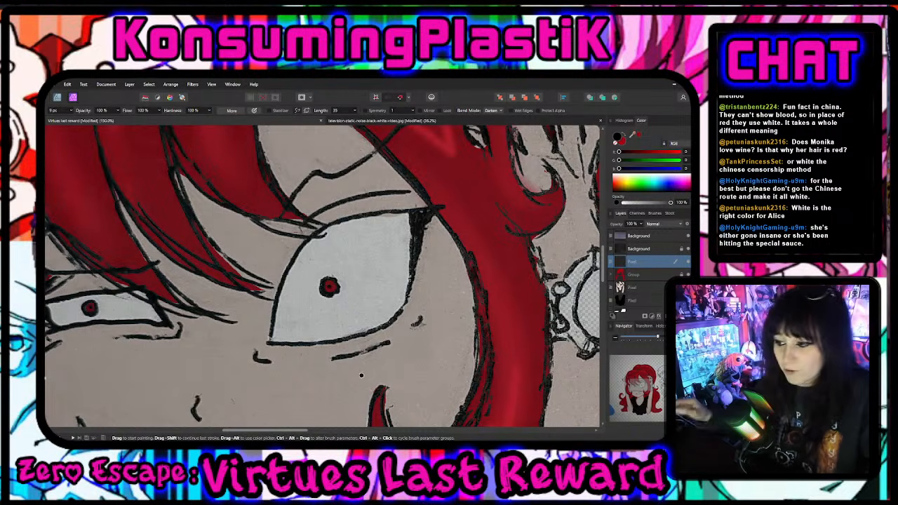
pyautogui.scroll(-10, 361, 376)
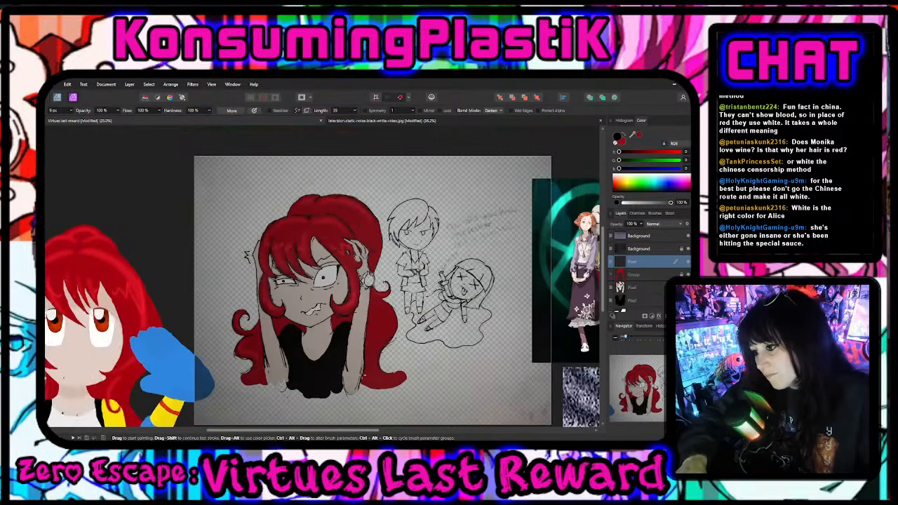
pyautogui.scroll(3, 362, 376)
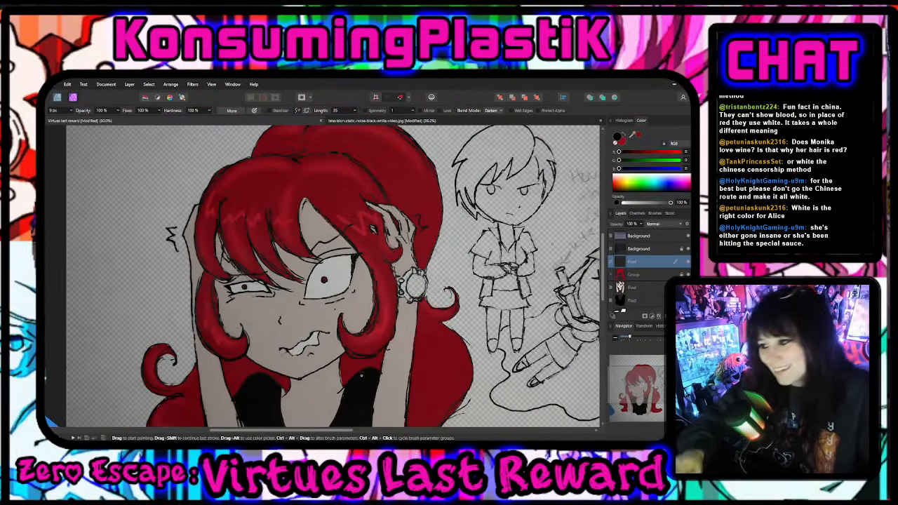
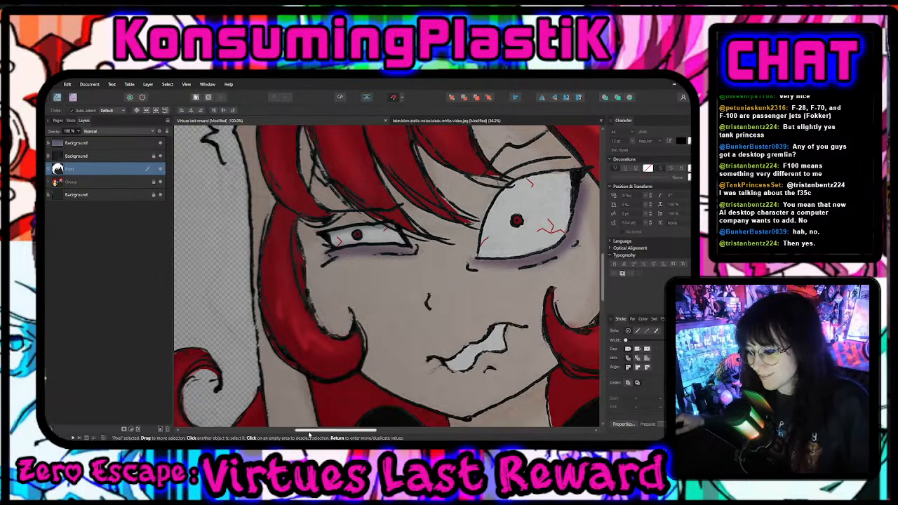
# - Create a text frame over the watch on the raised wrist, enter "4" and set its size to 288 pt
pyautogui.moveTo(307, 431); pyautogui.dragTo(347, 431)
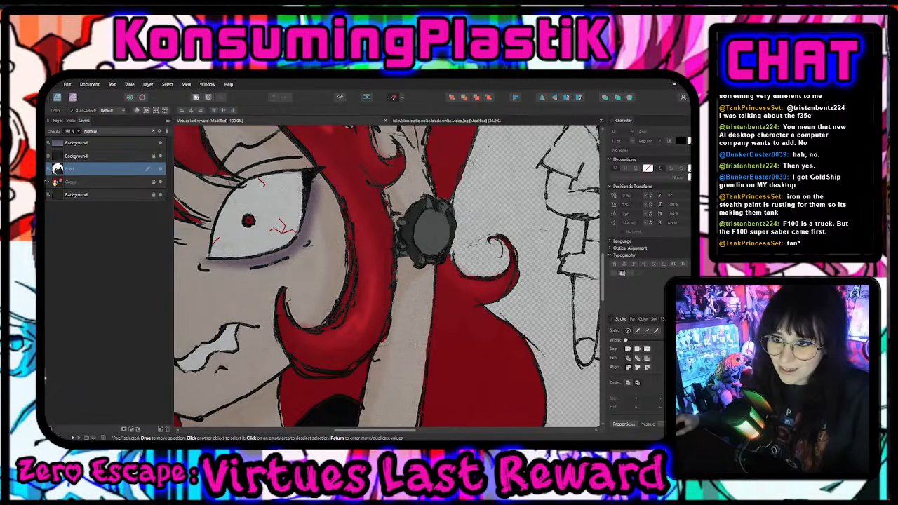
pyautogui.press('t')
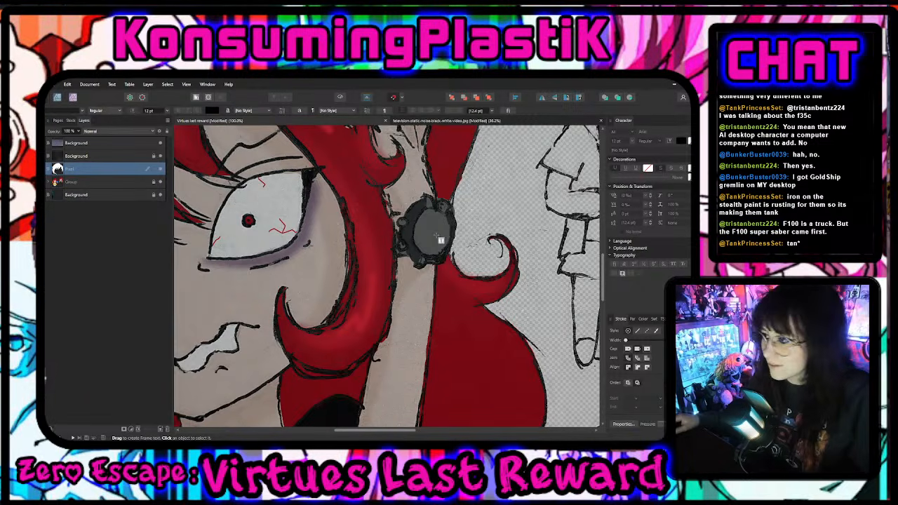
pyautogui.moveTo(387, 208); pyautogui.dragTo(482, 275)
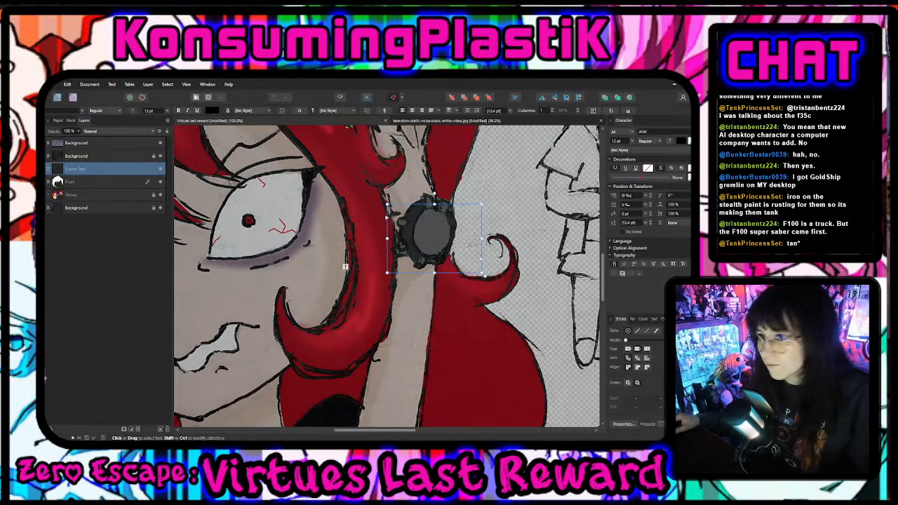
pyautogui.click(83, 113)
pyautogui.press('Escape')
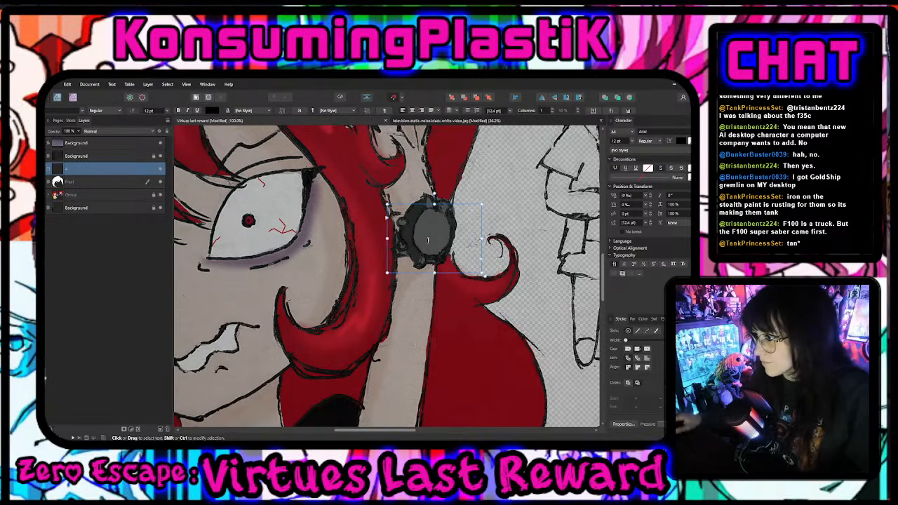
pyautogui.click(166, 113)
pyautogui.click(157, 236)
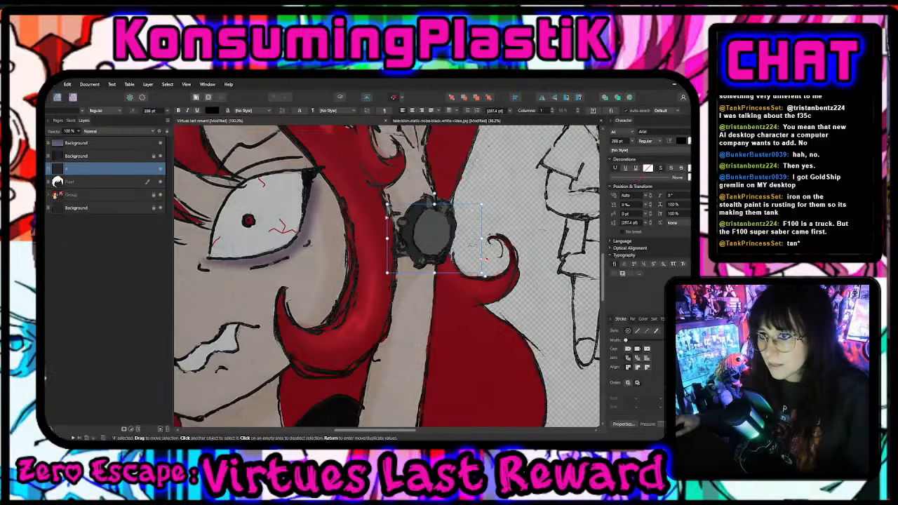
# - Extend the "4" text frame downward and bring it to the front of all layers, placed beside the watch
pyautogui.press('v')
pyautogui.moveTo(438, 272); pyautogui.dragTo(441, 317)
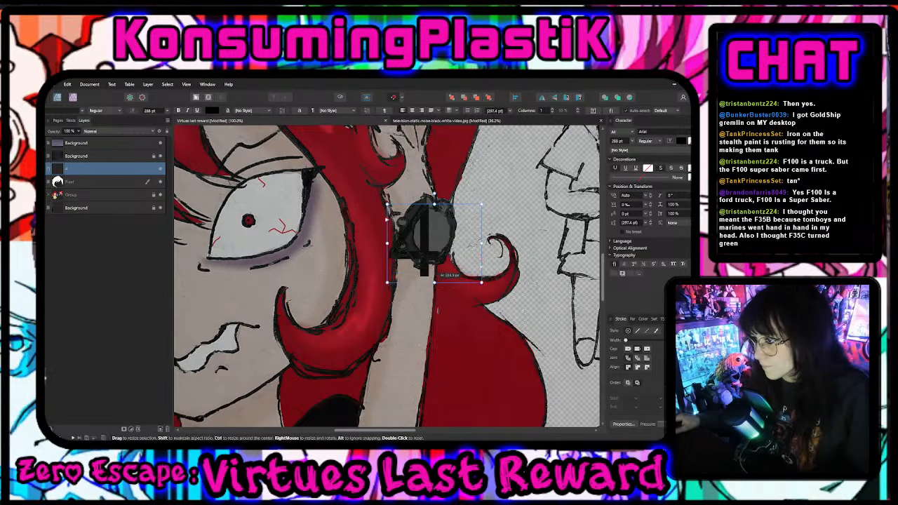
pyautogui.moveTo(100, 140); pyautogui.dragTo(101, 134)
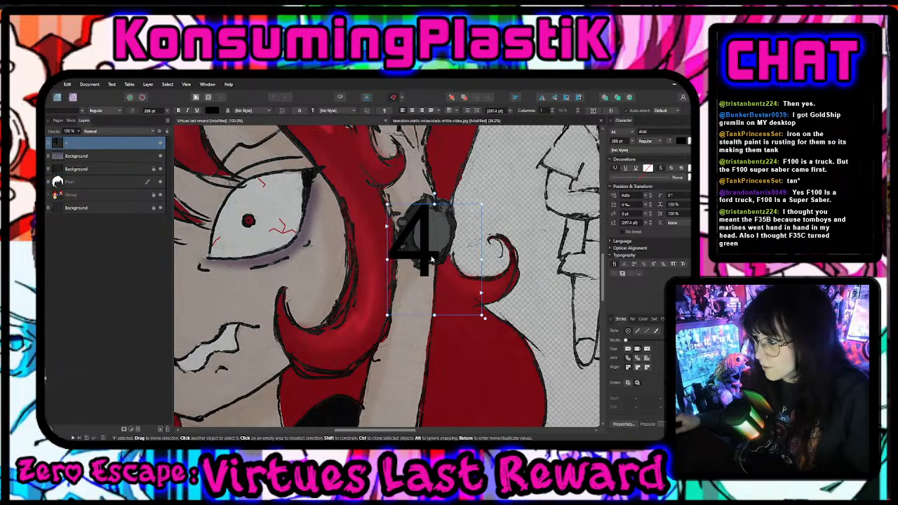
pyautogui.moveTo(432, 260); pyautogui.dragTo(512, 219)
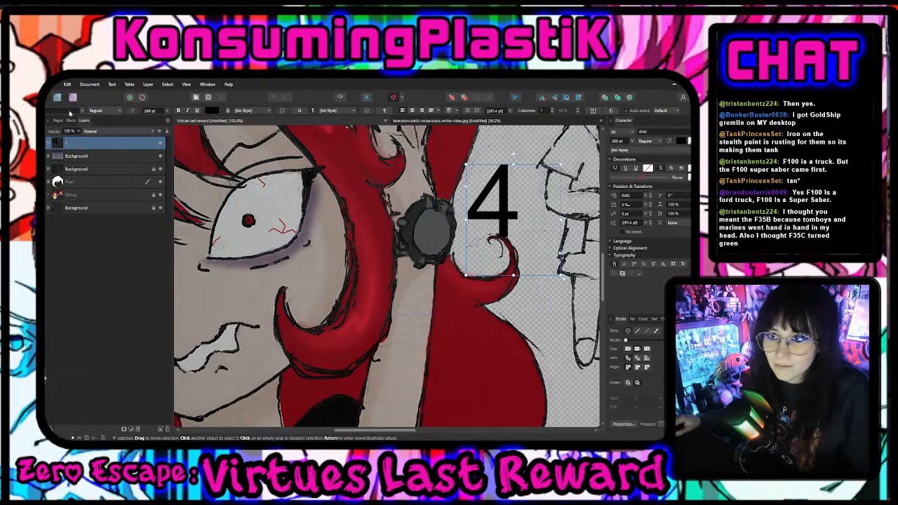
# - Examine the installed typefaces as previews on the "4" without applying a different font
pyautogui.click(69, 112)
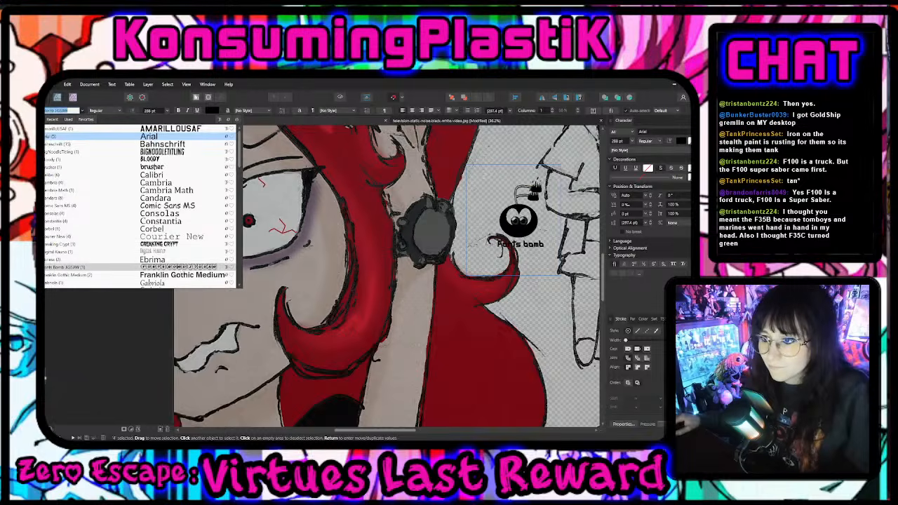
pyautogui.scroll(-5, 140, 207)
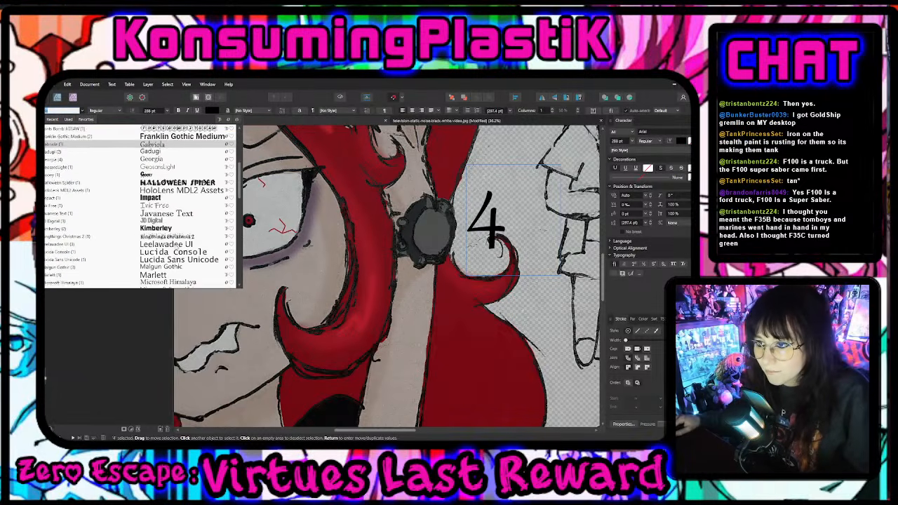
pyautogui.scroll(-6, 141, 207)
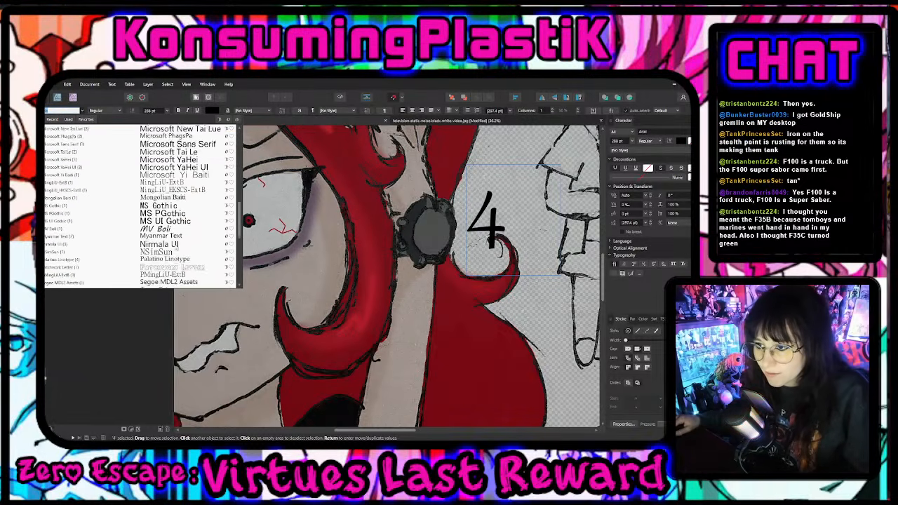
pyautogui.scroll(-6, 141, 207)
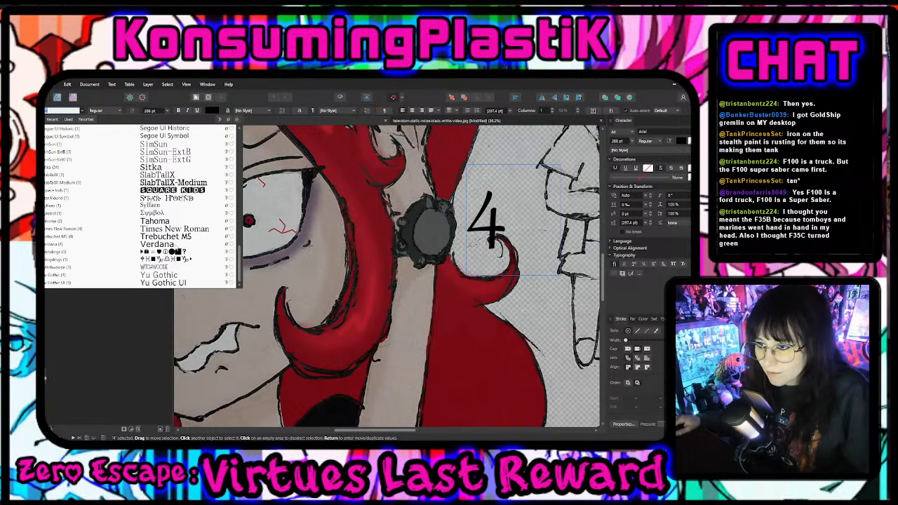
pyautogui.scroll(5, 140, 207)
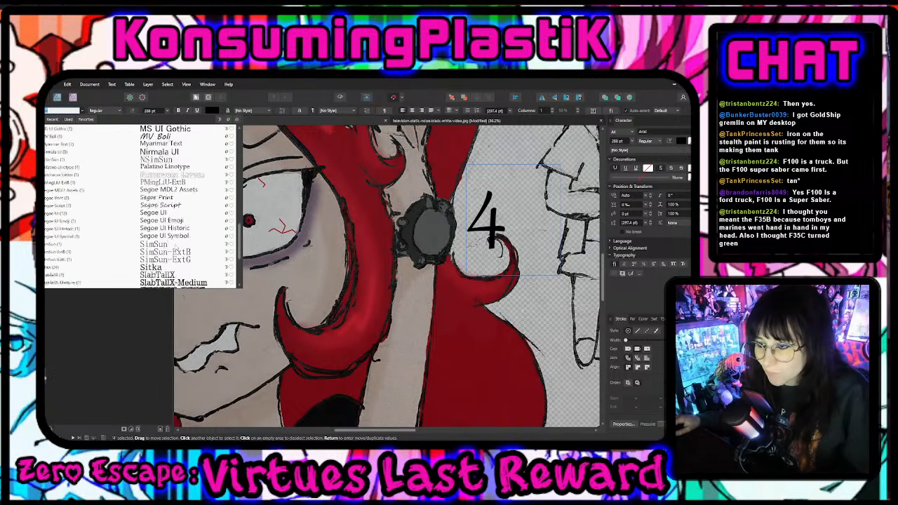
pyautogui.scroll(2, 140, 207)
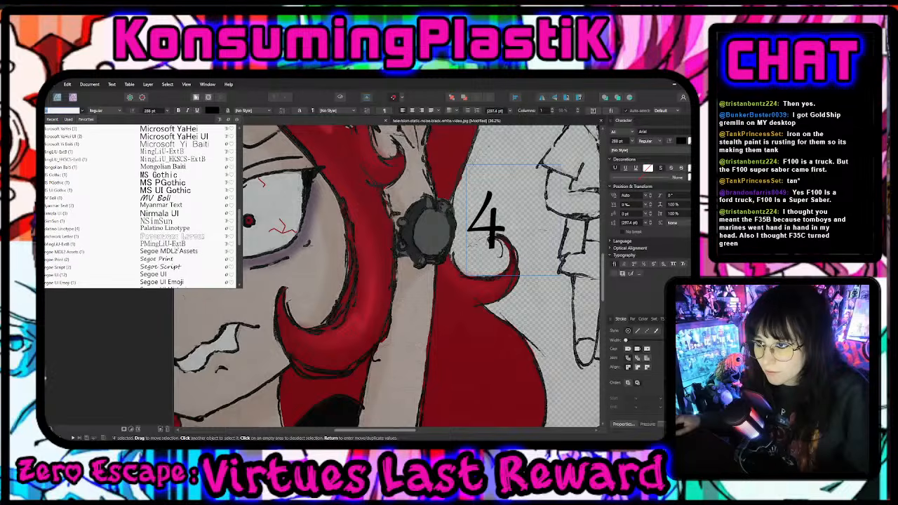
pyautogui.scroll(10, 140, 207)
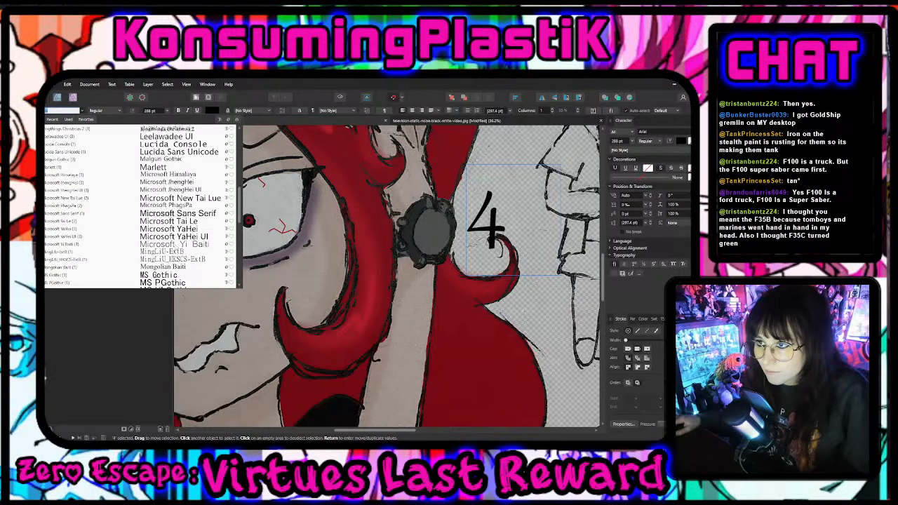
pyautogui.scroll(8, 140, 207)
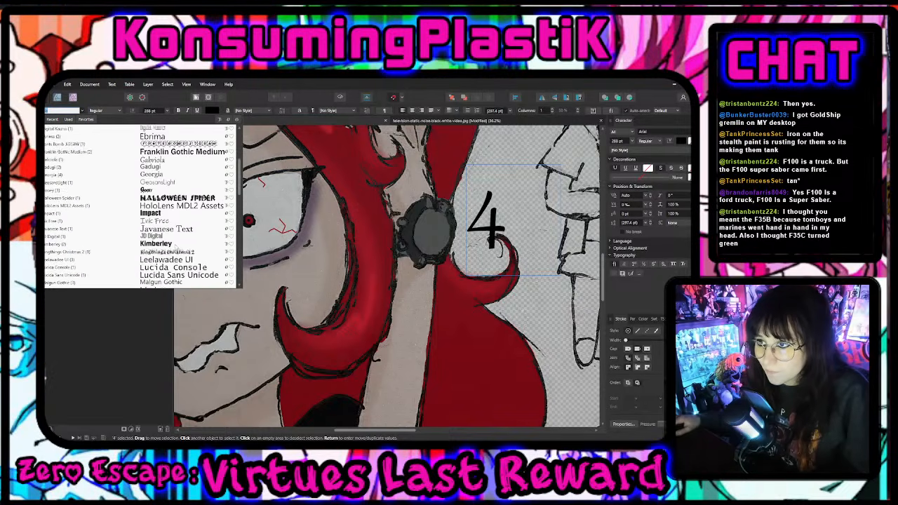
pyautogui.scroll(2, 176, 249)
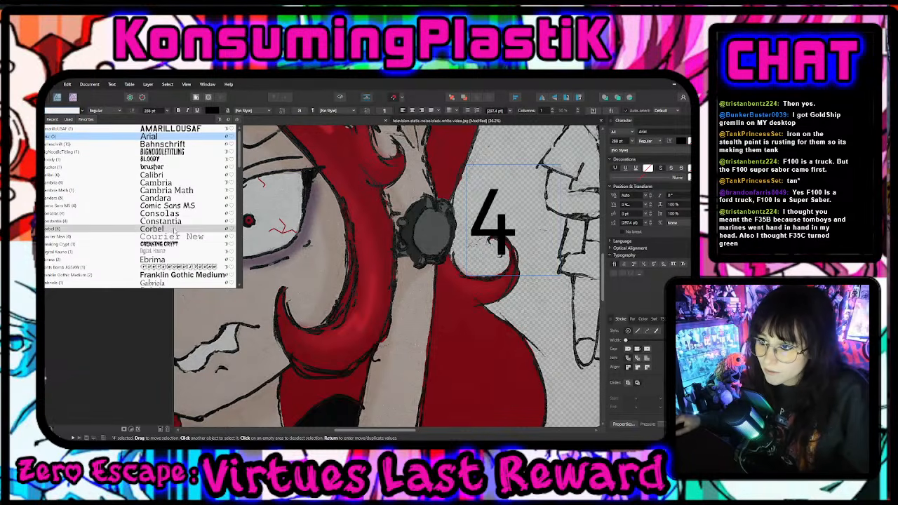
pyautogui.scroll(-2, 174, 251)
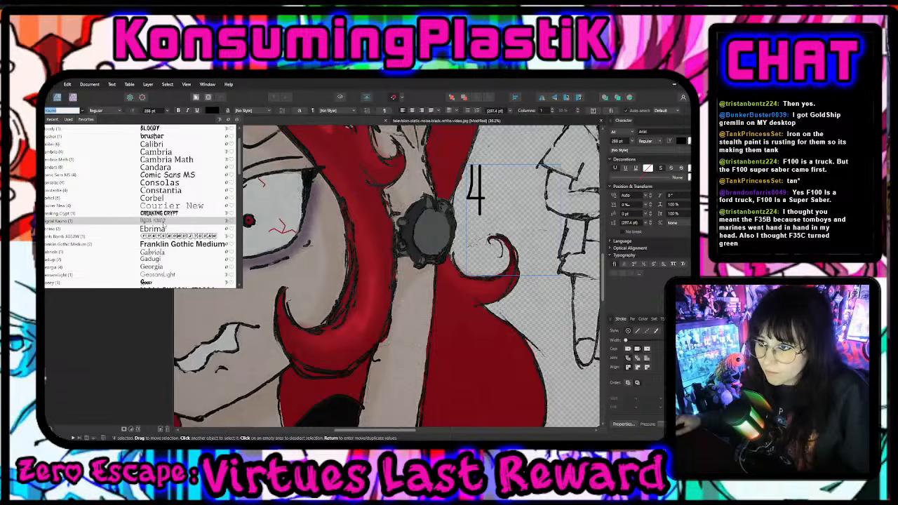
pyautogui.scroll(-6, 166, 246)
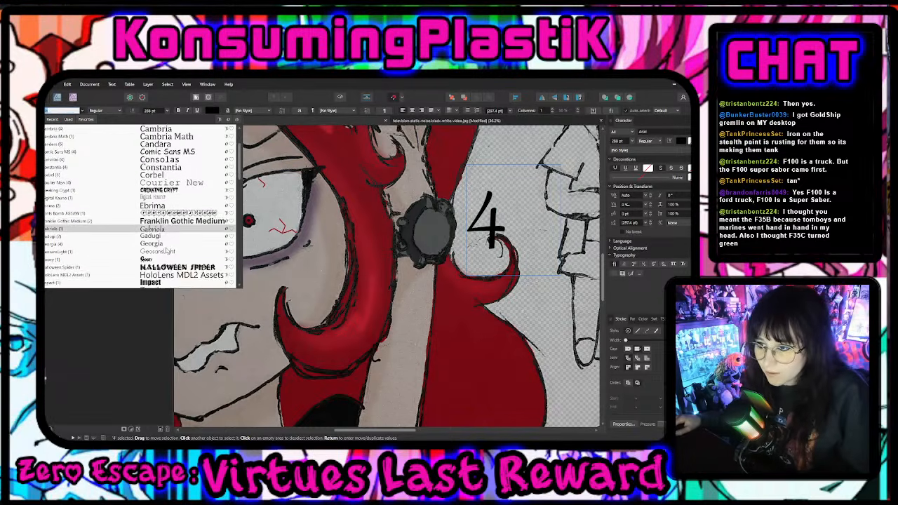
pyautogui.scroll(-3, 166, 250)
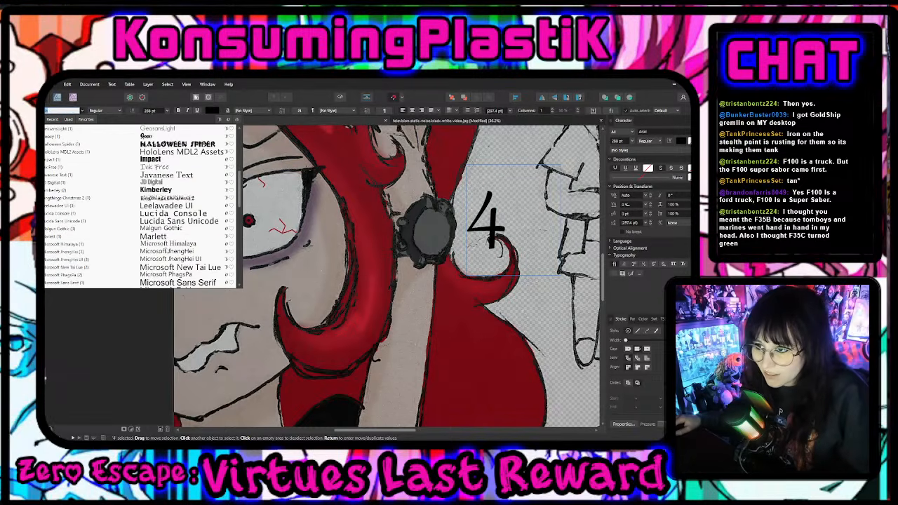
pyautogui.scroll(1, 164, 242)
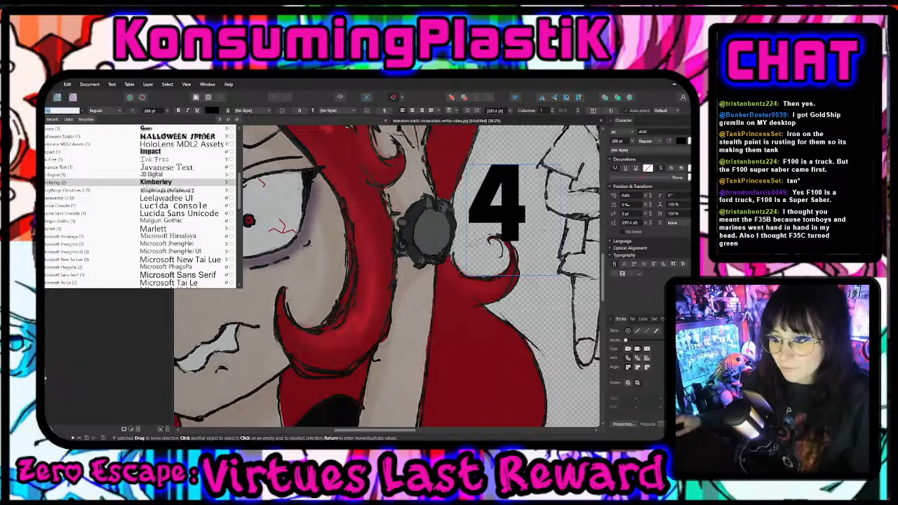
pyautogui.press('Down')
pyautogui.press('Down')
pyautogui.press('Down')
pyautogui.press('Down')
pyautogui.press('Down')
pyautogui.press('Down')
pyautogui.press('Down')
pyautogui.press('Down')
pyautogui.press('Down')
pyautogui.press('Down')
pyautogui.press('Down')
pyautogui.scroll(-9, 191, 263)
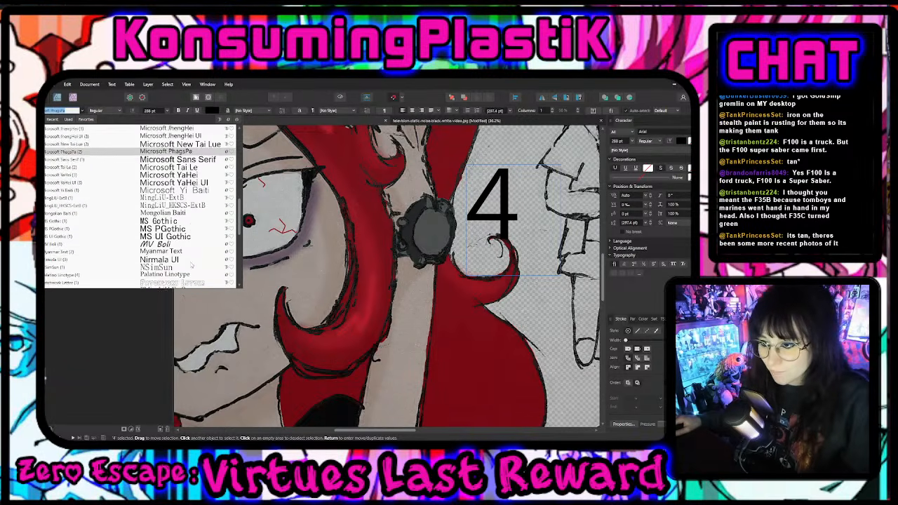
pyautogui.scroll(-3, 191, 264)
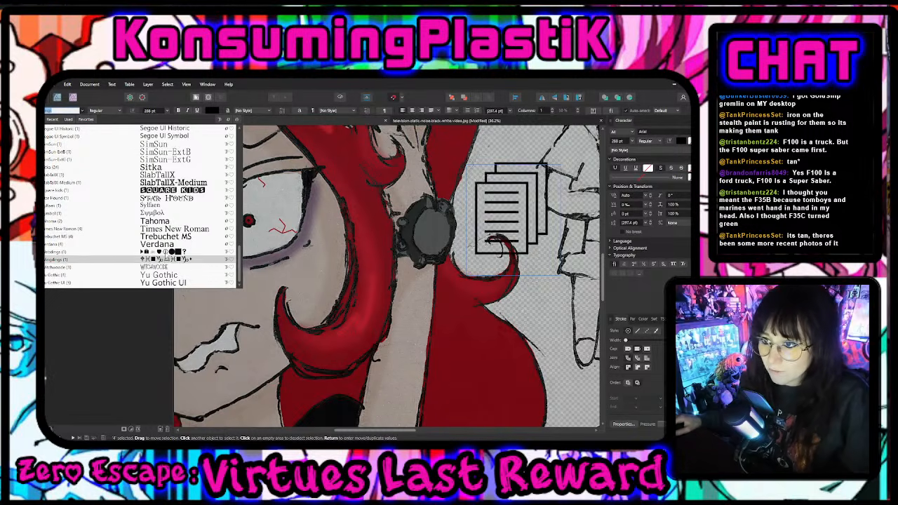
pyautogui.scroll(10, 162, 266)
pyautogui.scroll(15, 162, 226)
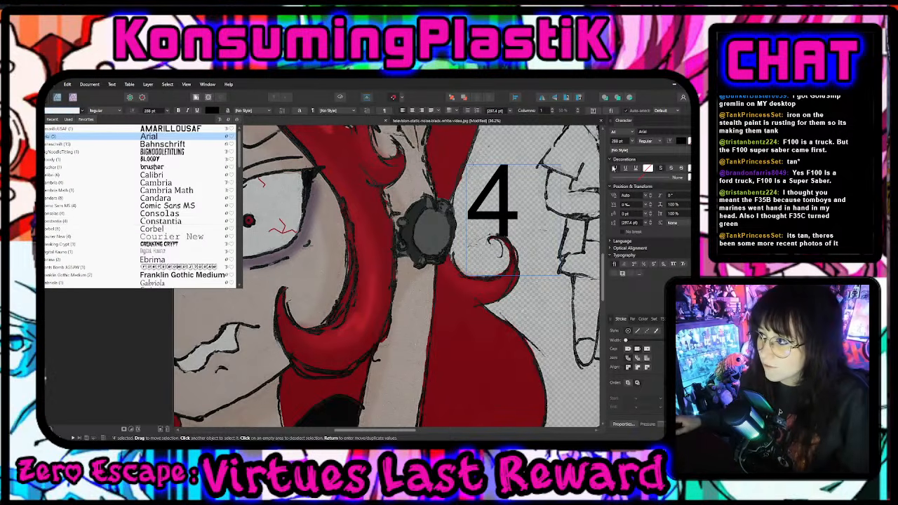
pyautogui.click(411, 80)
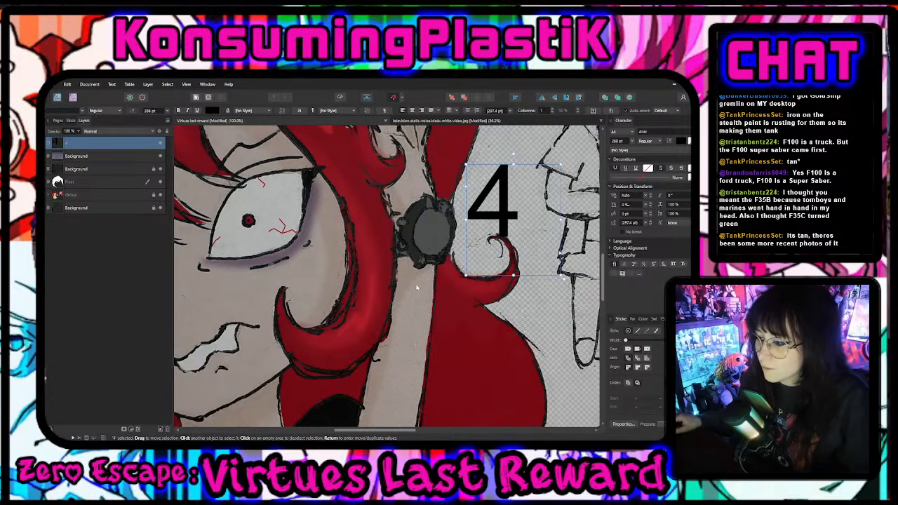
# - Delete the "4" text layer
pyautogui.click(165, 428)
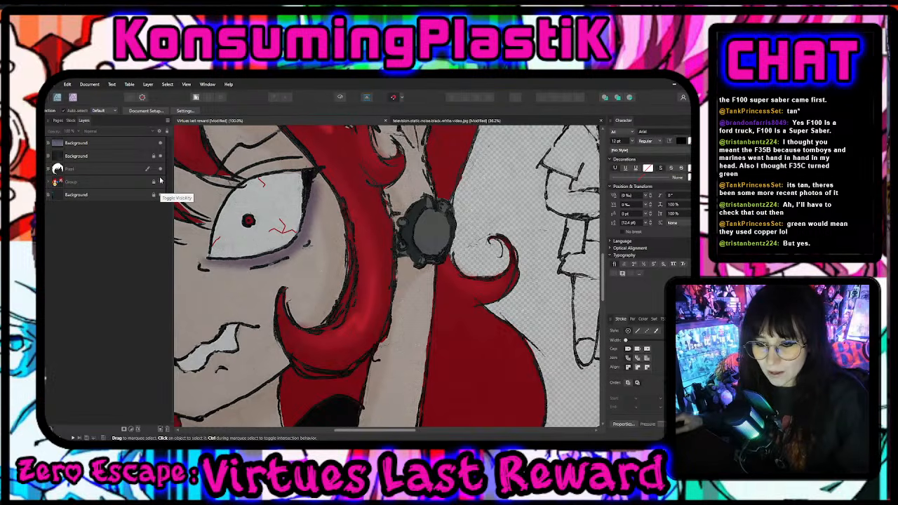
# - Switch back to the Photo Persona and look over the two uncoloured small figures and the reference art
pyautogui.click(73, 98)
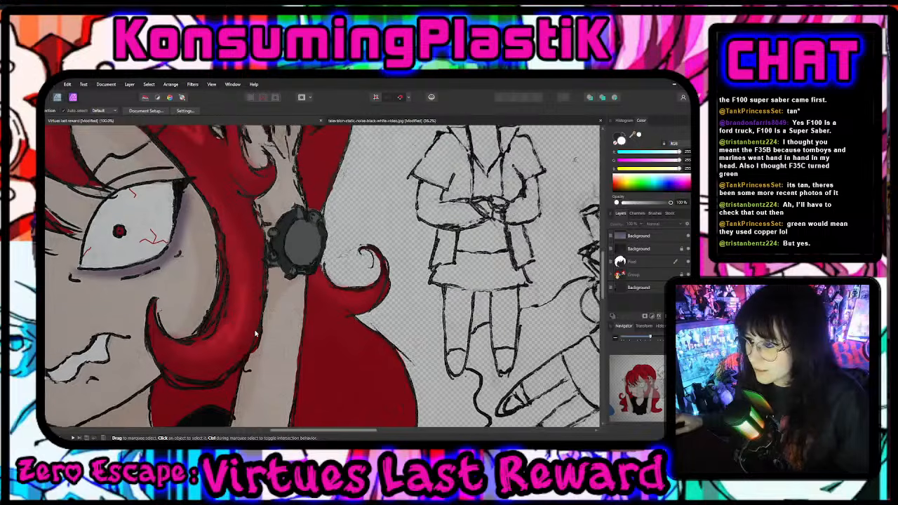
pyautogui.scroll(3, 255, 334)
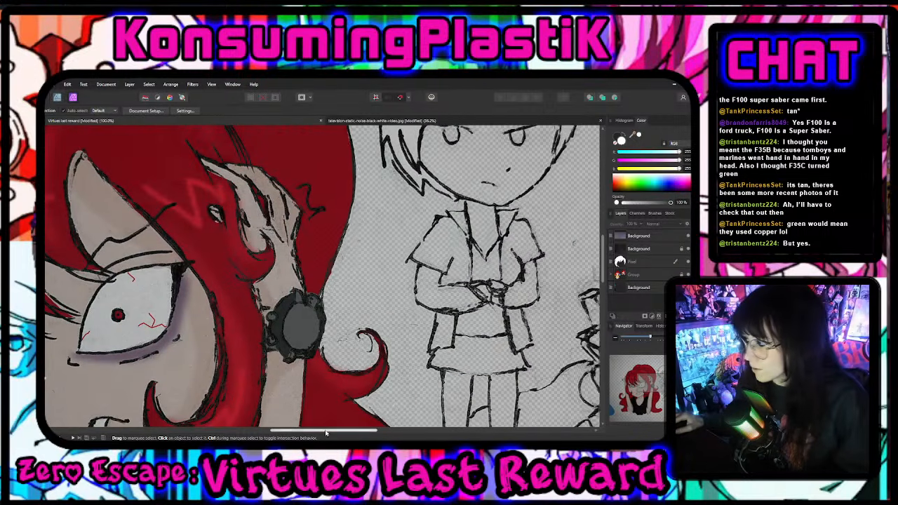
pyautogui.moveTo(325, 433)
pyautogui.mouseDown()
pyautogui.moveTo(399, 432)
pyautogui.moveTo(376, 432)
pyautogui.mouseUp()
pyautogui.scroll(4, 312, 237)
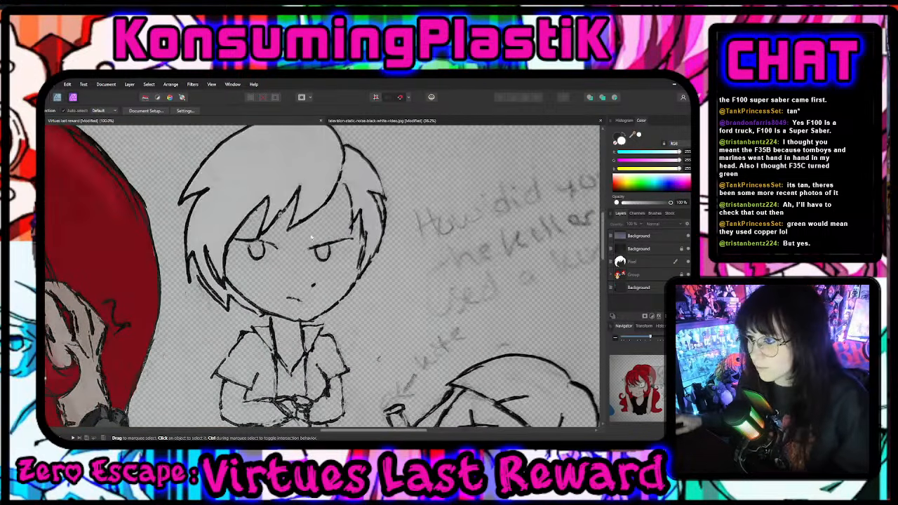
pyautogui.scroll(-4, 391, 275)
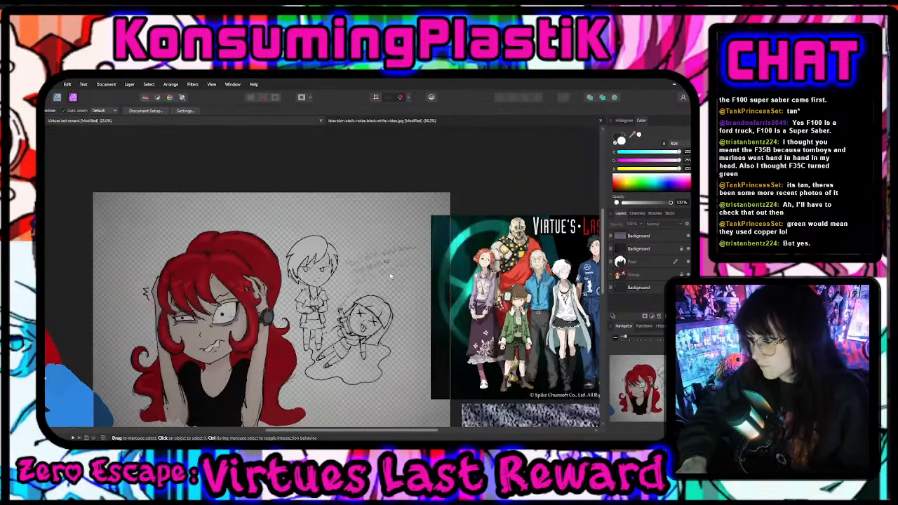
# - Sample the pale skin tone from the red-haired figure's raised hand as the painting colour
pyautogui.scroll(-1, 385, 298)
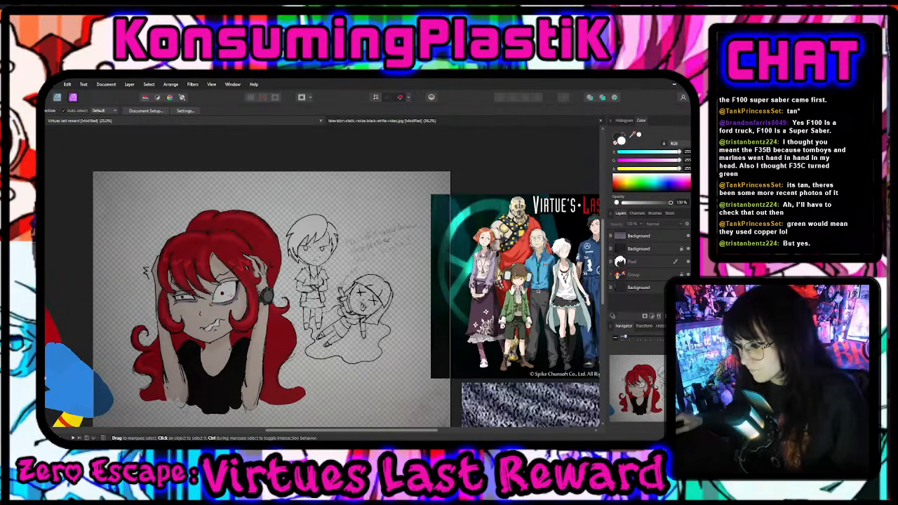
pyautogui.hscroll(3, 526, 319)
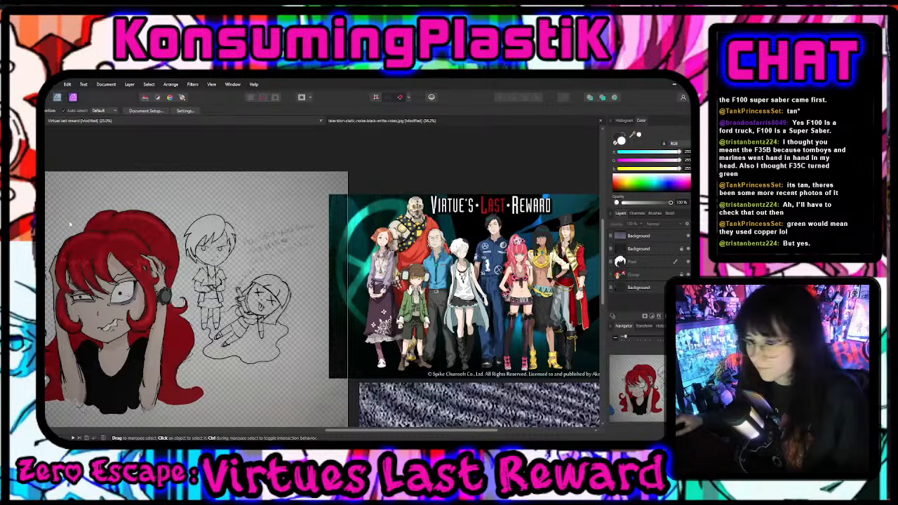
pyautogui.press('i')
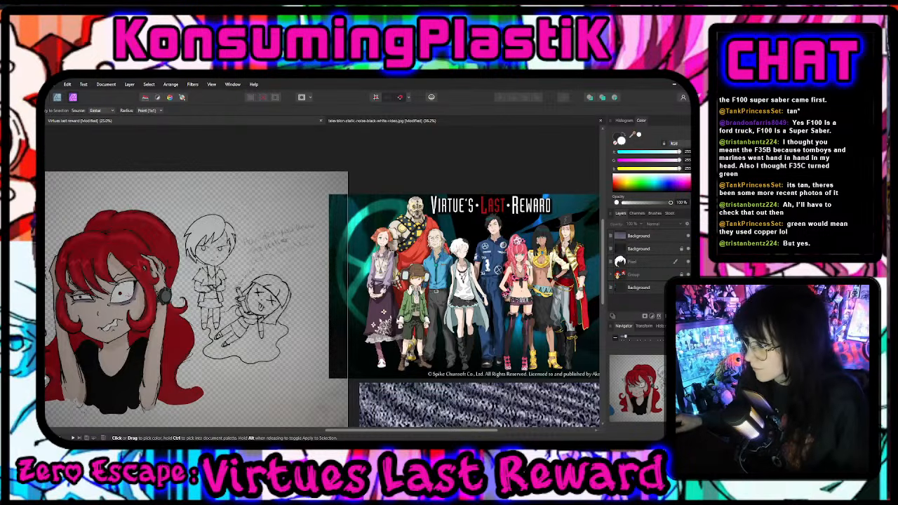
pyautogui.click(171, 246)
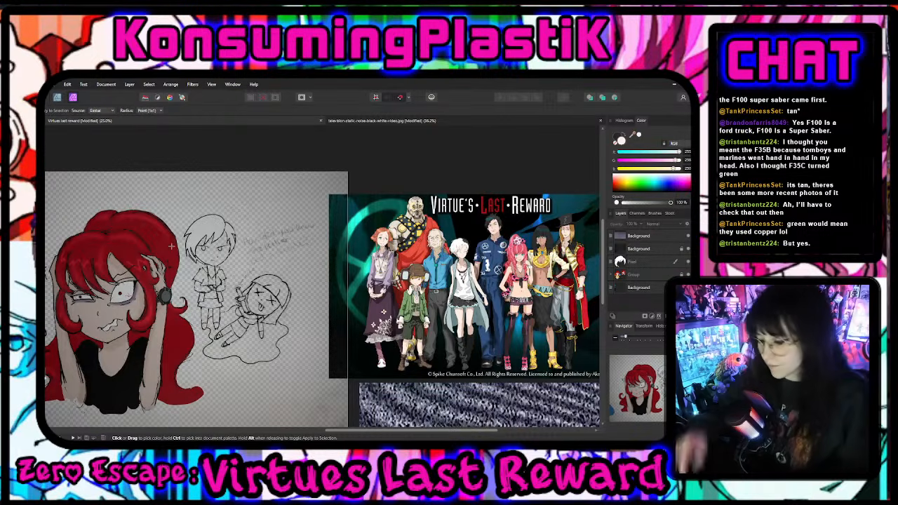
# - Add a new pixel layer for the small standing figure's skin and place it directly beneath the white hair layer
pyautogui.scroll(6, 344, 281)
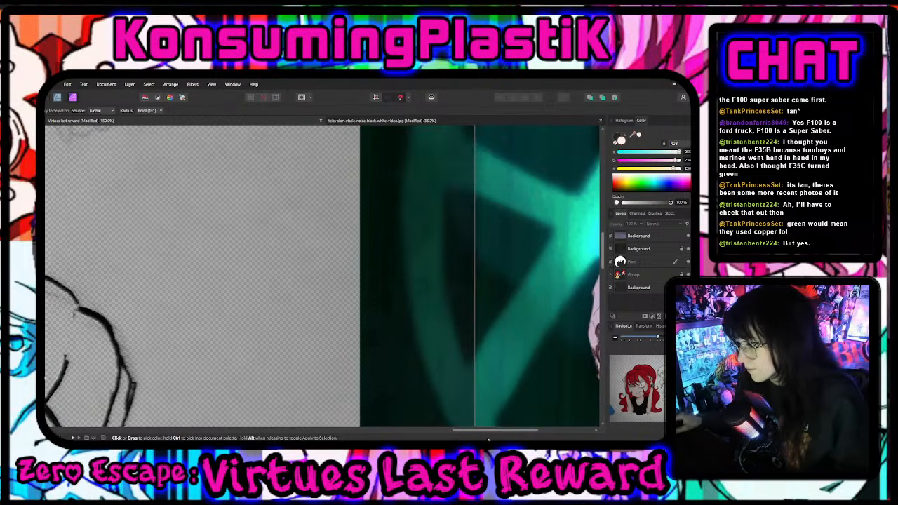
pyautogui.moveTo(496, 430); pyautogui.dragTo(360, 421)
pyautogui.scroll(2, 323, 278)
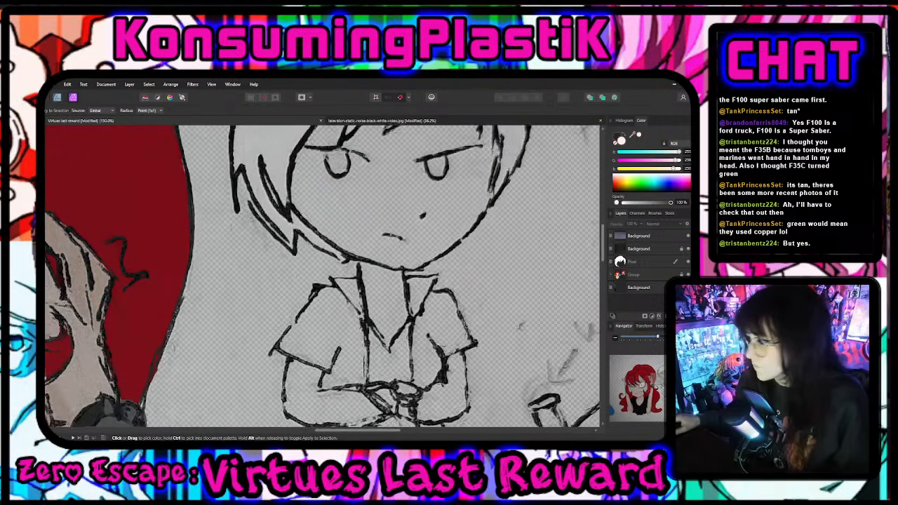
pyautogui.scroll(2, 323, 278)
pyautogui.hotkey('ctrl', 'shift', 'n')
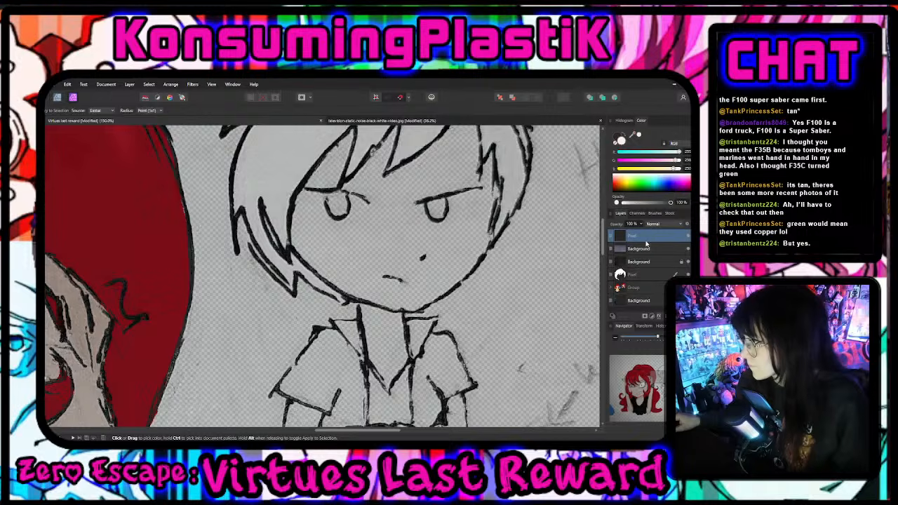
pyautogui.moveTo(647, 250); pyautogui.dragTo(647, 283)
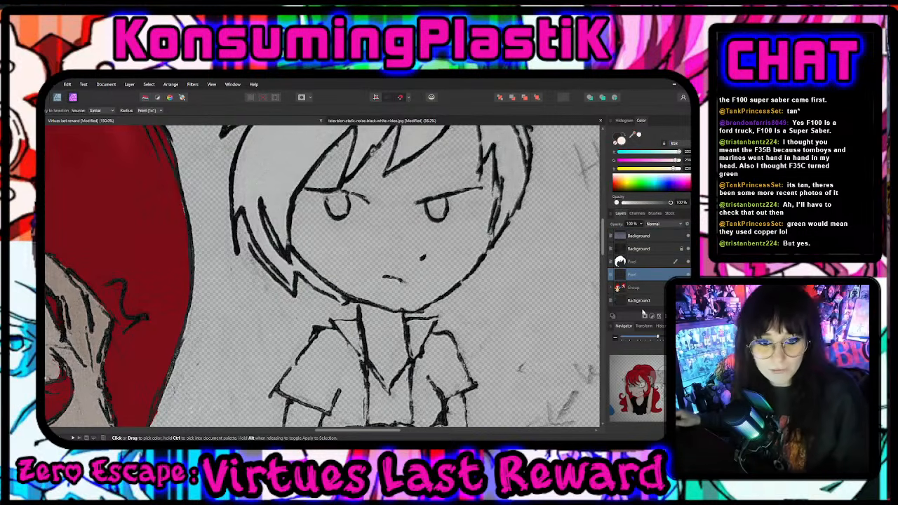
# - Enlarge the paint brush to 48 px and fill the small standing figure's face and neck with the skin tone
pyautogui.scroll(3, 98, 225)
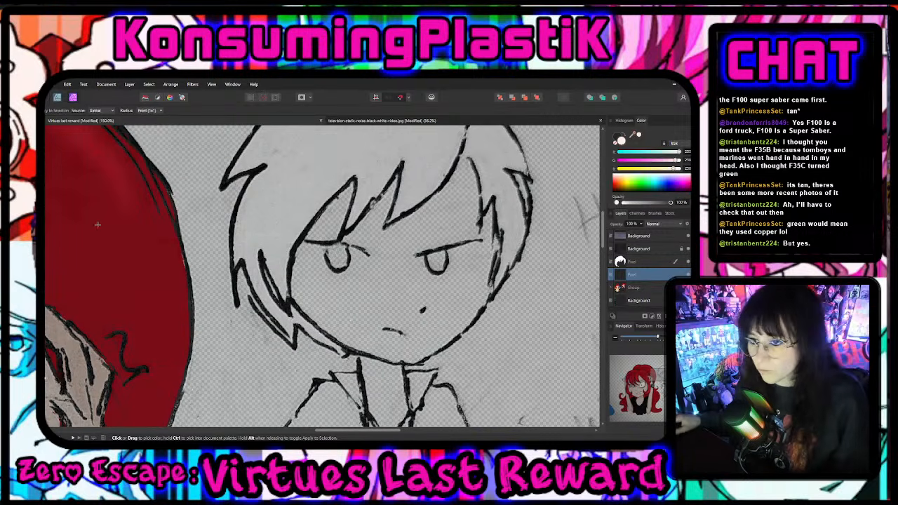
pyautogui.press('b')
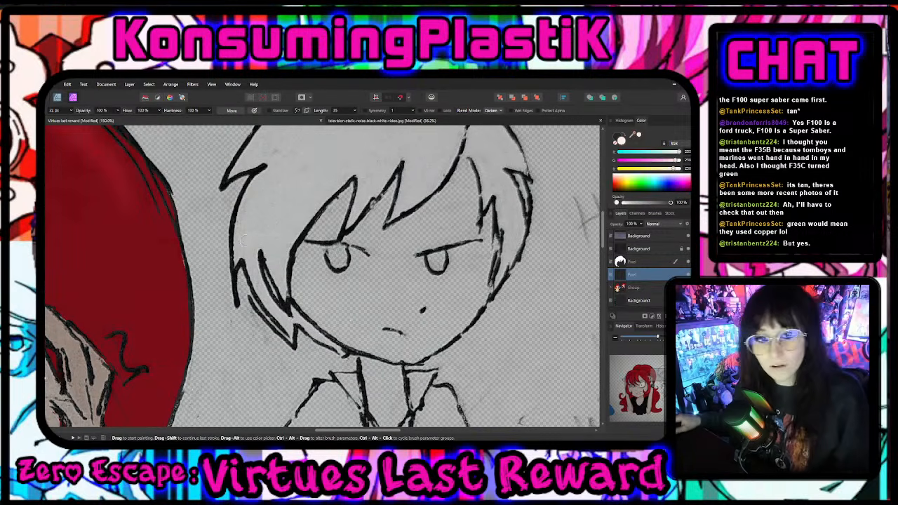
pyautogui.click(71, 110)
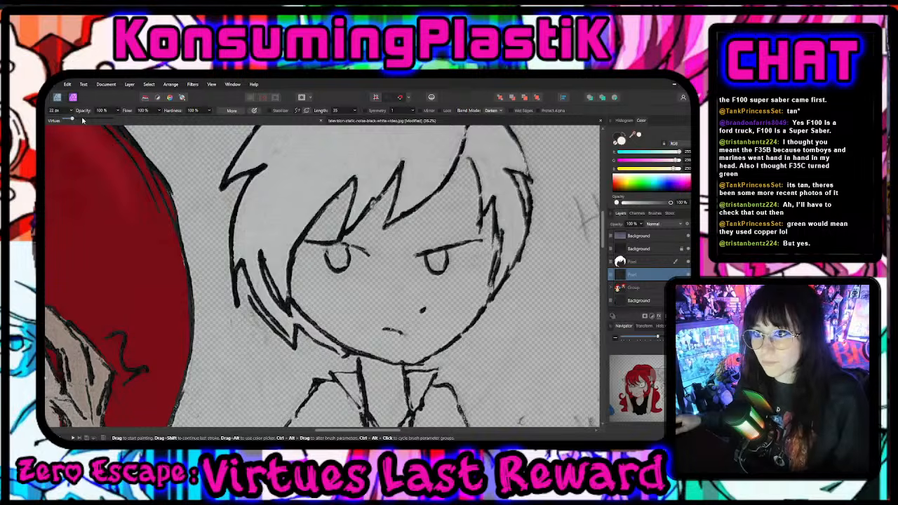
pyautogui.moveTo(79, 121); pyautogui.dragTo(84, 120)
pyautogui.moveTo(390, 236); pyautogui.dragTo(384, 222)
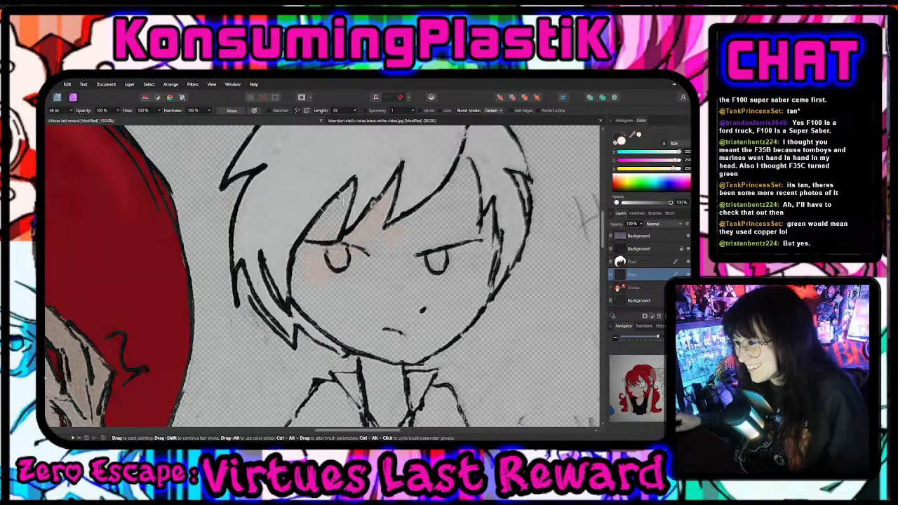
pyautogui.moveTo(336, 202)
pyautogui.mouseDown()
pyautogui.moveTo(297, 268)
pyautogui.moveTo(303, 260)
pyautogui.moveTo(302, 279)
pyautogui.moveTo(345, 318)
pyautogui.moveTo(299, 286)
pyautogui.moveTo(350, 336)
pyautogui.moveTo(412, 352)
pyautogui.moveTo(489, 242)
pyautogui.moveTo(479, 277)
pyautogui.mouseUp()
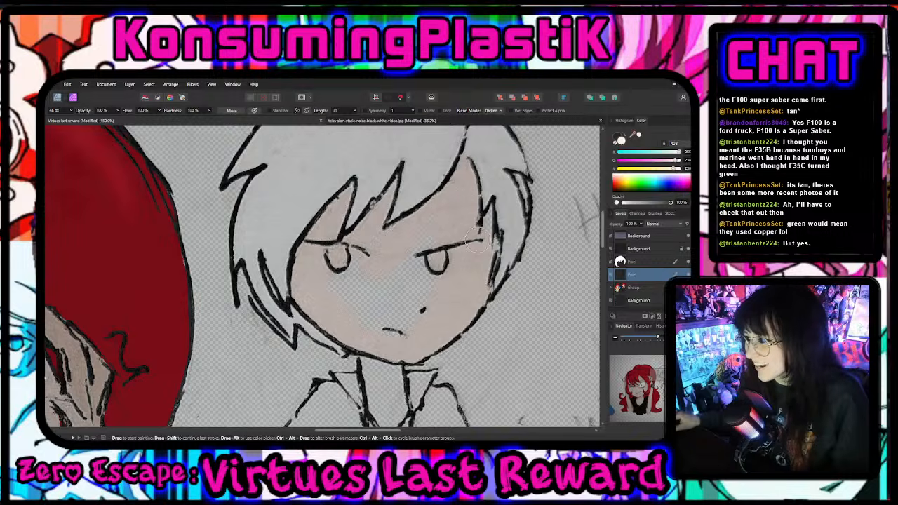
pyautogui.moveTo(474, 239); pyautogui.dragTo(484, 265)
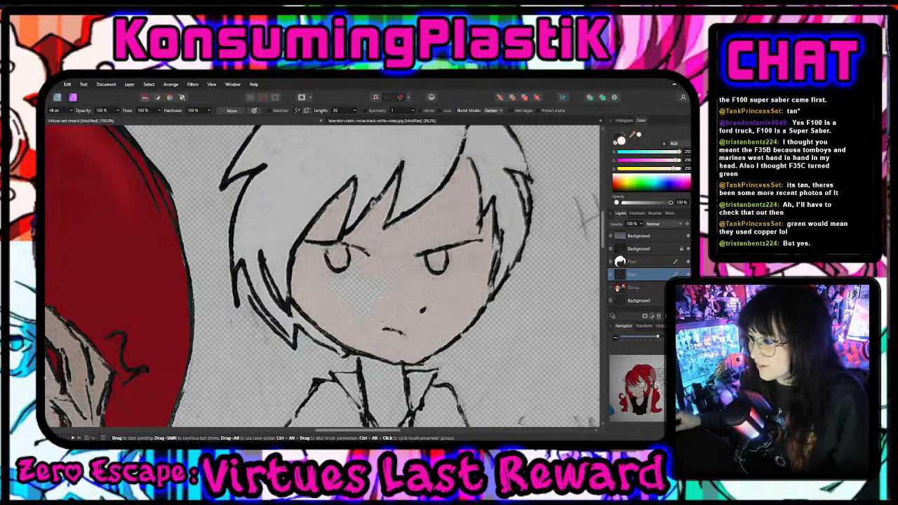
pyautogui.scroll(-3, 365, 323)
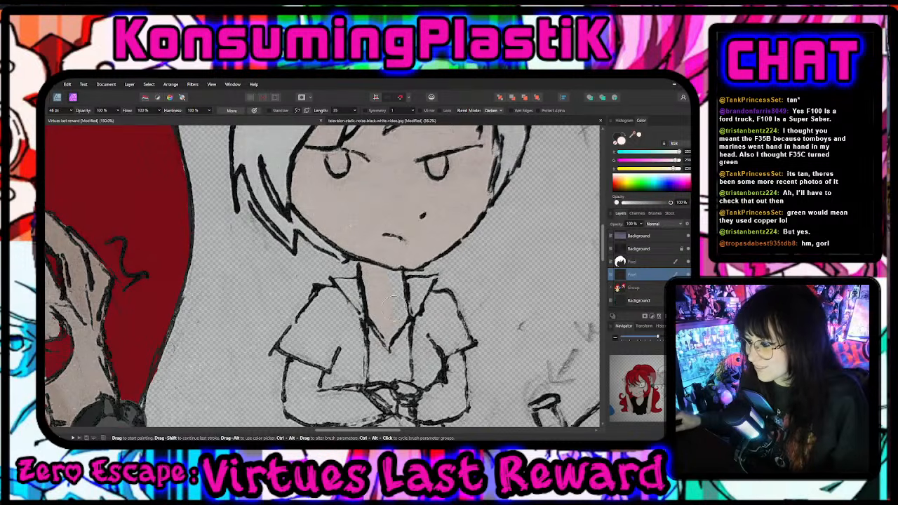
# - Paint both forearms and the clasped hands of the small standing figure in the skin tone
pyautogui.scroll(-3, 384, 326)
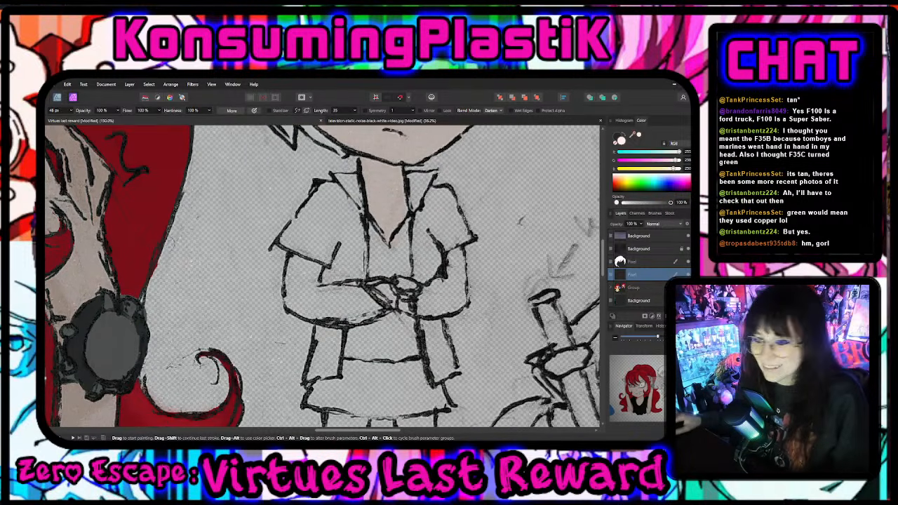
pyautogui.press('e')
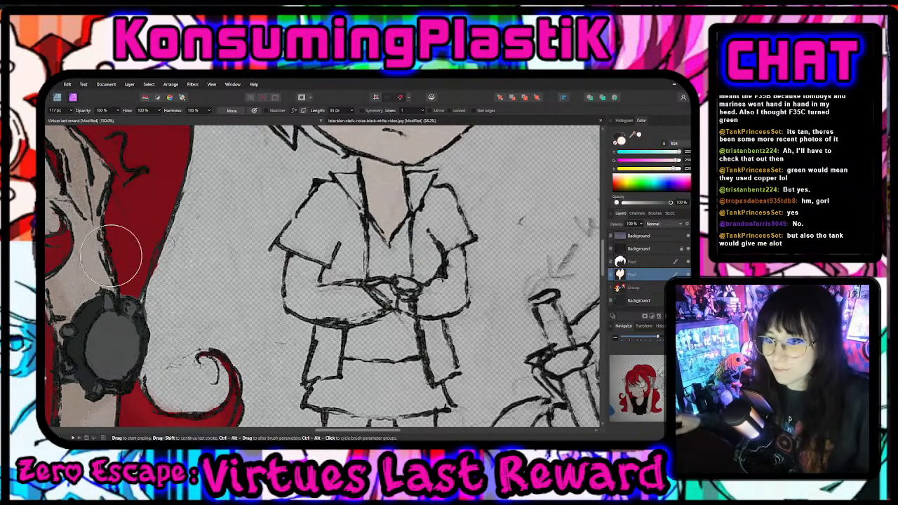
pyautogui.press('b')
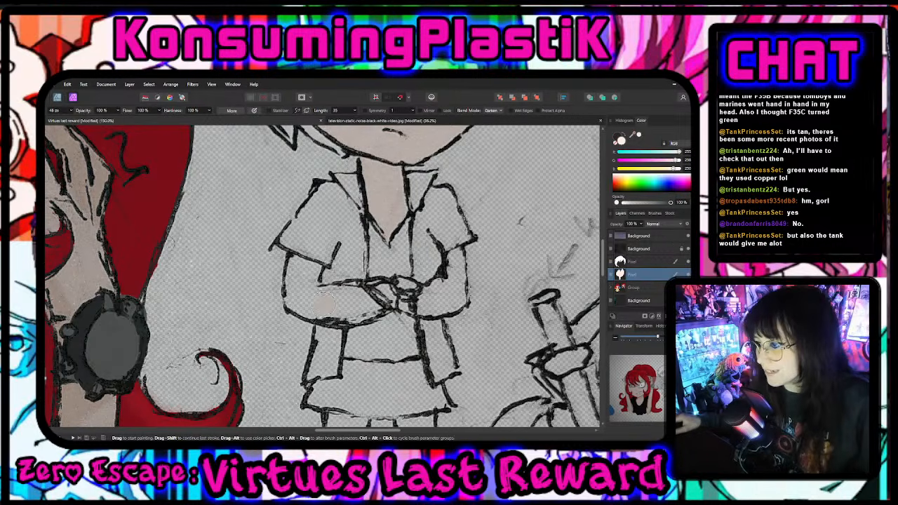
pyautogui.moveTo(339, 303)
pyautogui.mouseDown()
pyautogui.moveTo(376, 308)
pyautogui.moveTo(329, 310)
pyautogui.mouseUp()
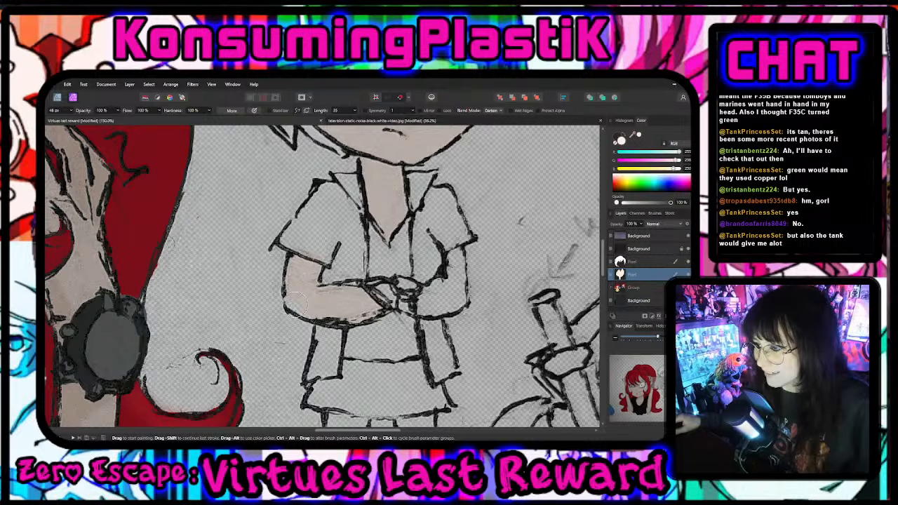
pyautogui.moveTo(452, 252)
pyautogui.mouseDown()
pyautogui.moveTo(455, 276)
pyautogui.moveTo(429, 288)
pyautogui.mouseUp()
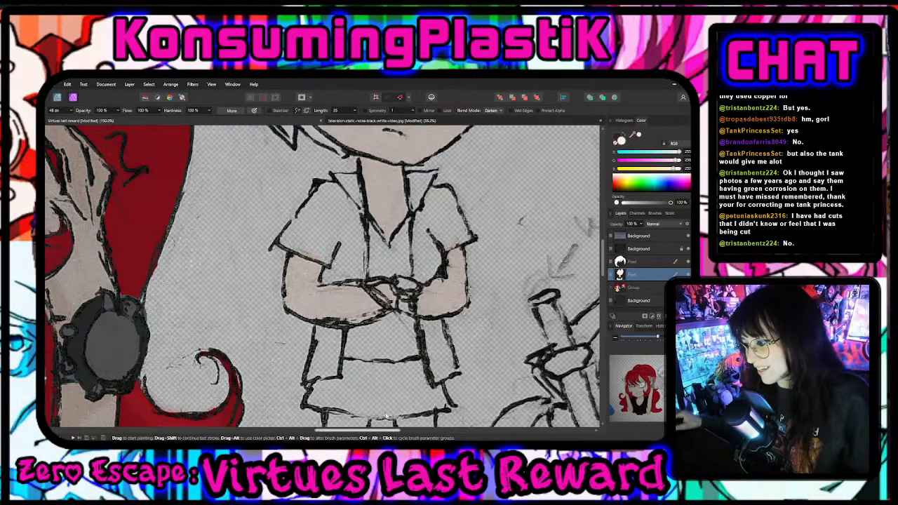
# - Paint the small standing figure's legs in the skin tone and tidy the edges of its skin areas with the eraser
pyautogui.scroll(-4, 323, 278)
pyautogui.scroll(-1, 355, 365)
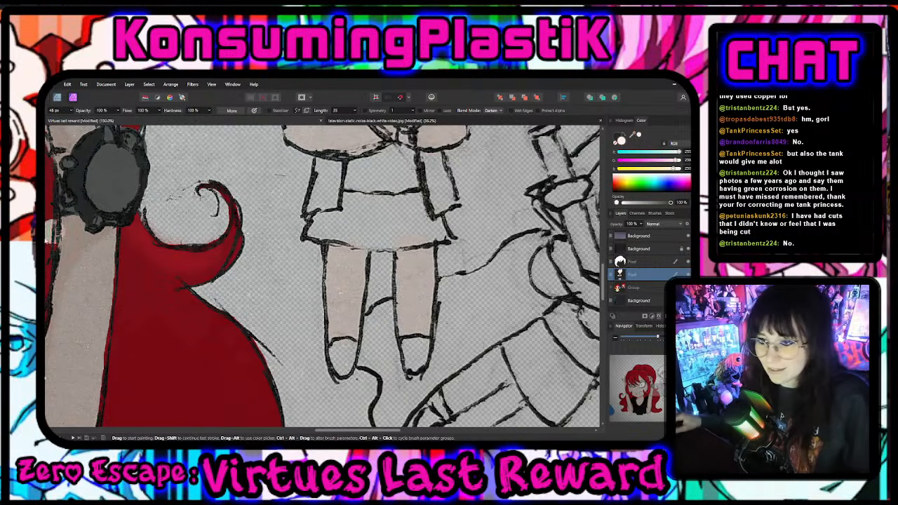
pyautogui.press('e')
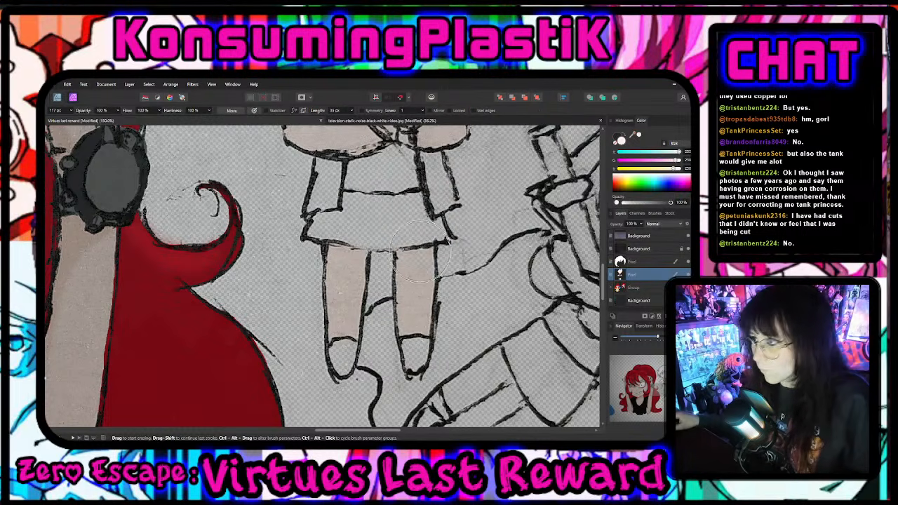
pyautogui.scroll(5, 353, 212)
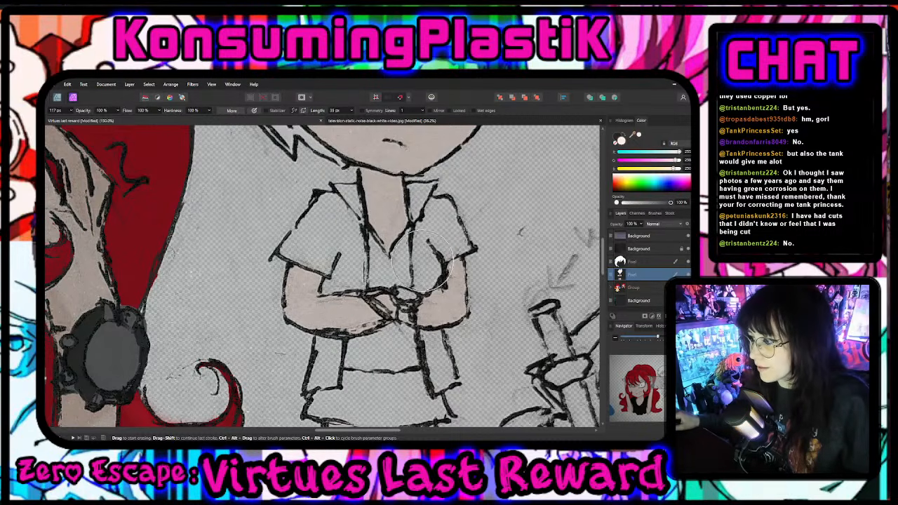
pyautogui.scroll(4, 497, 274)
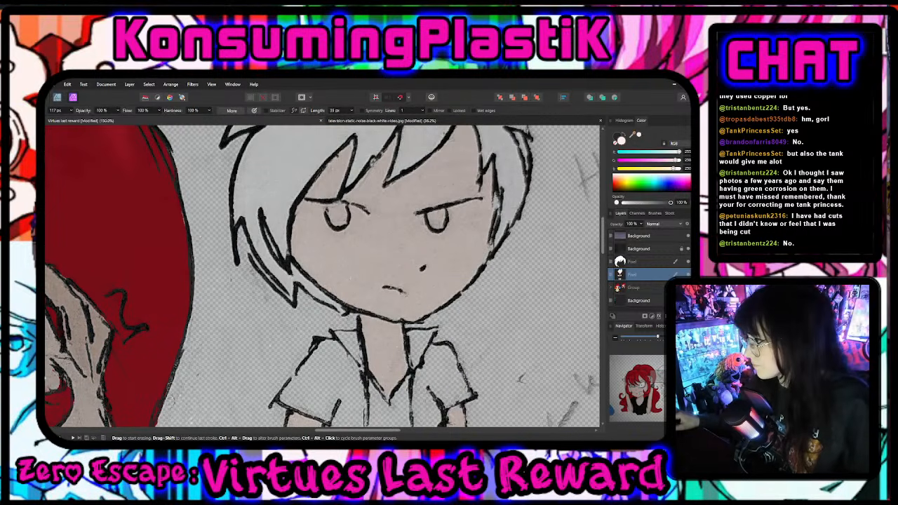
# - Add a new pixel layer above the skin layer and sample the teal eye colour from the white-haired character in the reference art
pyautogui.hotkey('ctrl', 'shift', 'n')
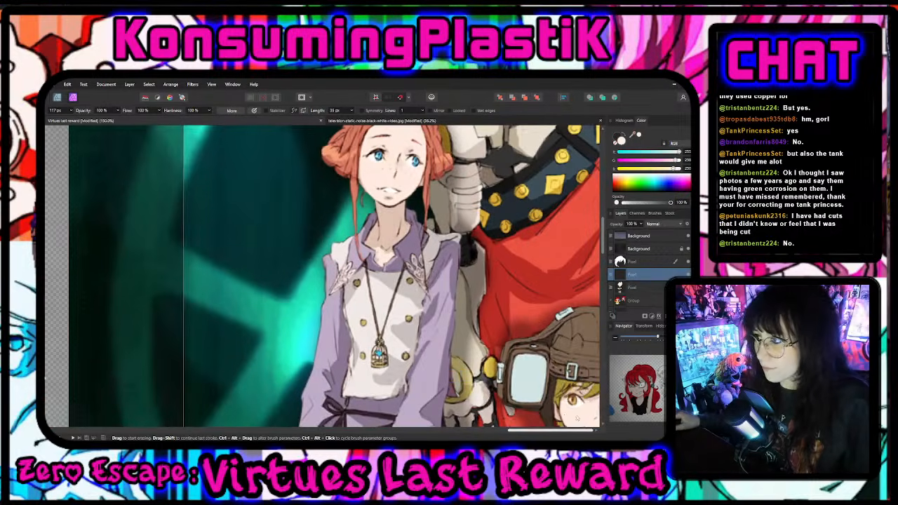
pyautogui.scroll(2, 452, 350)
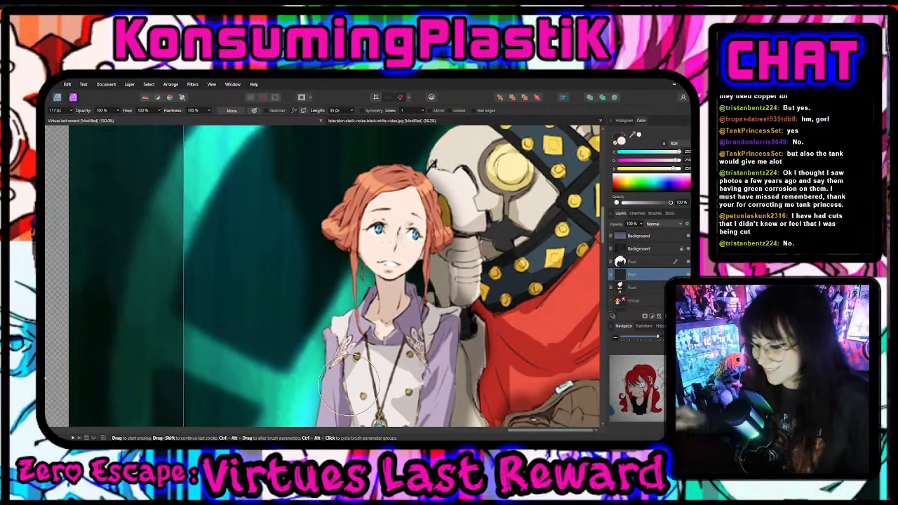
pyautogui.scroll(-4, 348, 385)
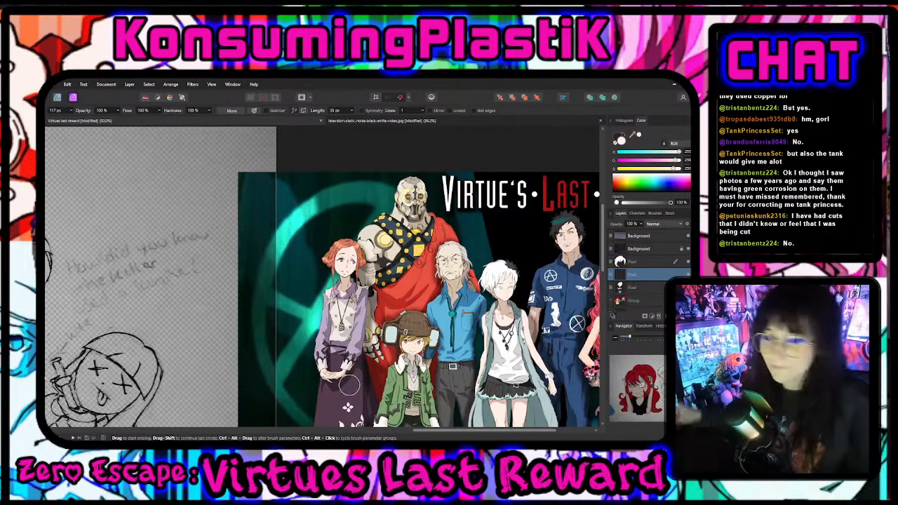
pyautogui.press('i')
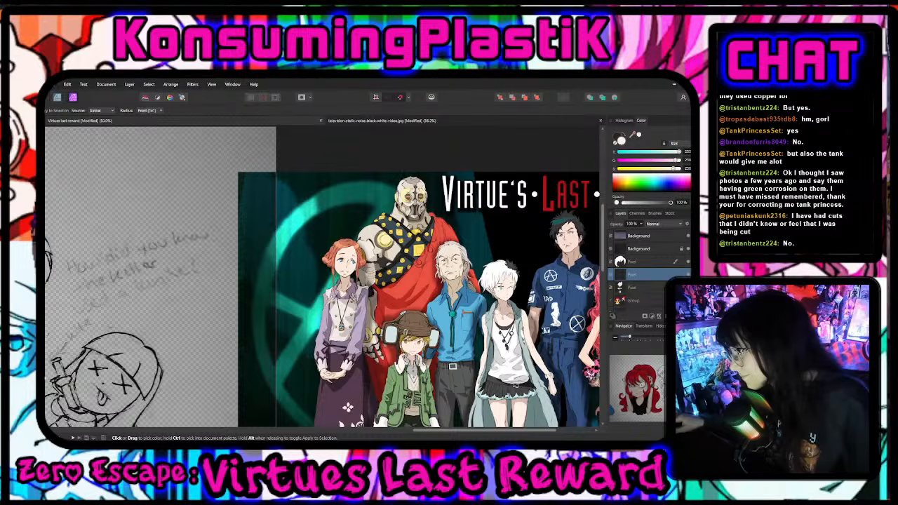
pyautogui.click(500, 287)
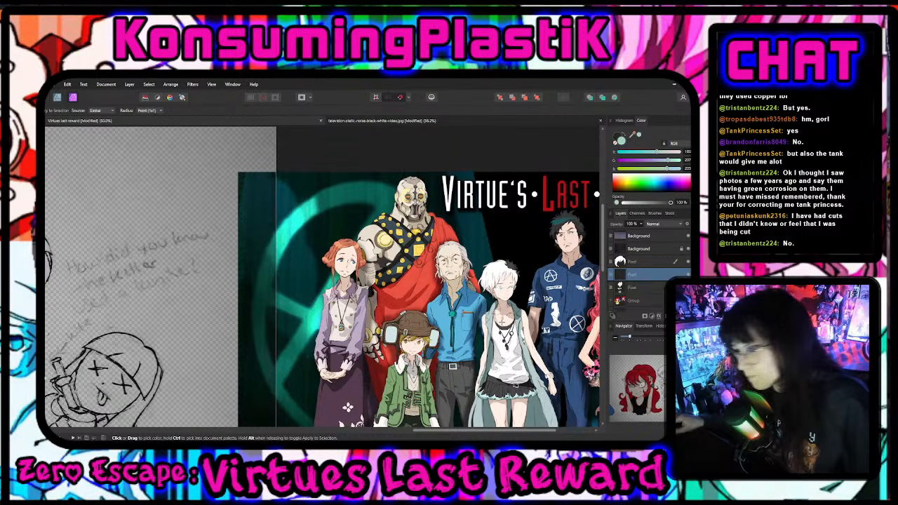
# - Paint both irises of the small standing figure in the sampled teal
pyautogui.moveTo(475, 430); pyautogui.dragTo(357, 431)
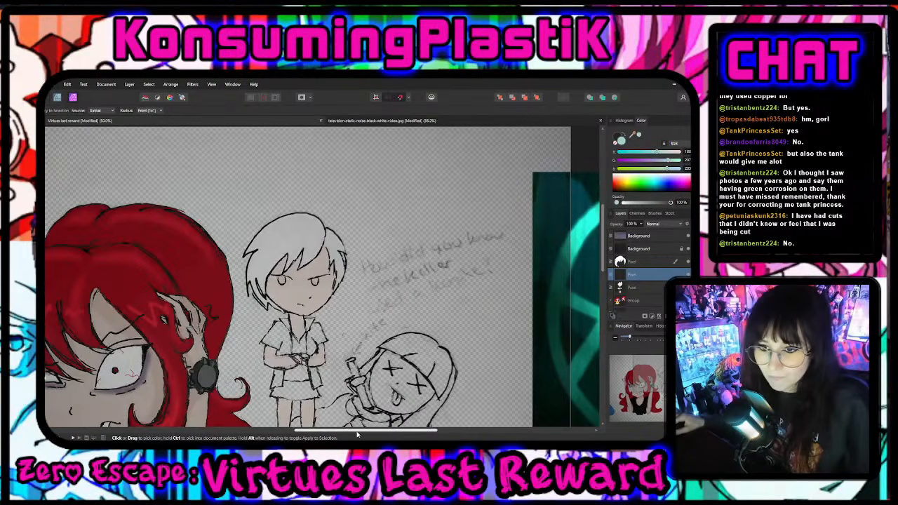
pyautogui.scroll(5, 320, 273)
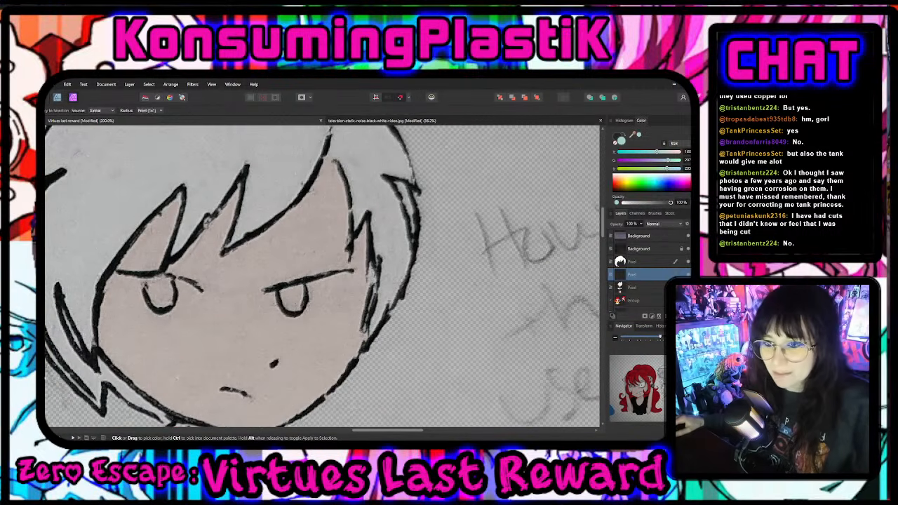
pyautogui.press('b')
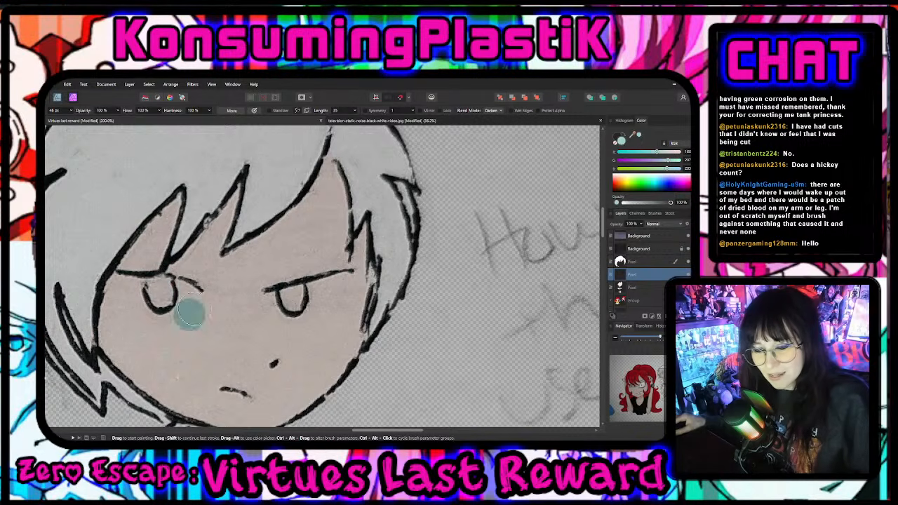
pyautogui.click(161, 293)
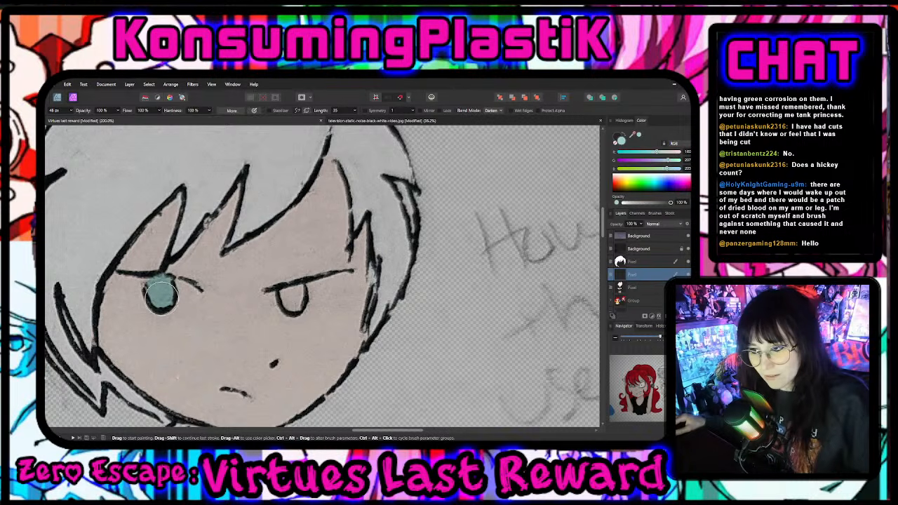
pyautogui.moveTo(281, 314); pyautogui.dragTo(289, 299)
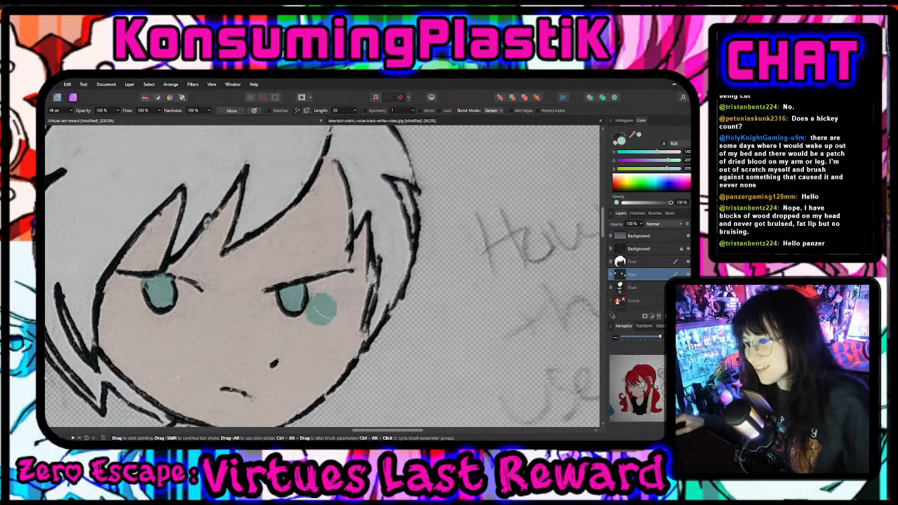
pyautogui.scroll(-3, 323, 307)
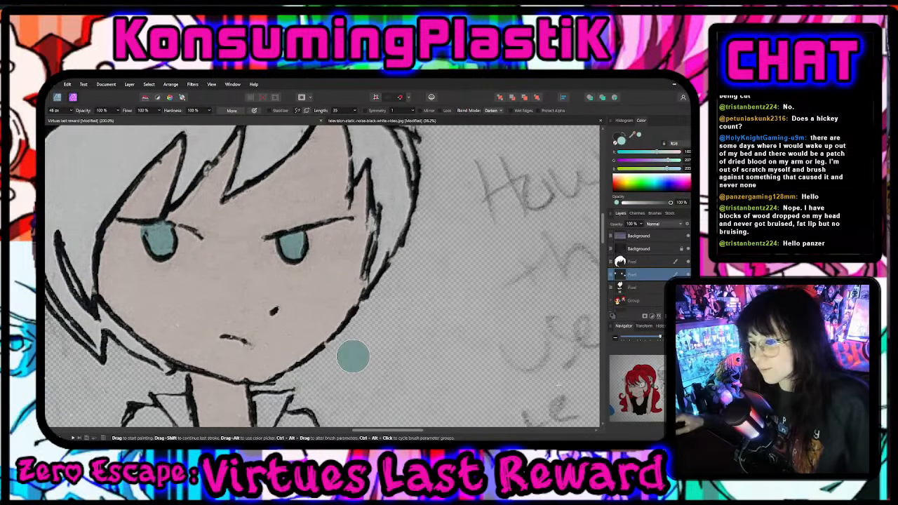
# - Sample the pale grey-teal of the white-haired character's long jacket in the reference art
pyautogui.scroll(-4, 353, 356)
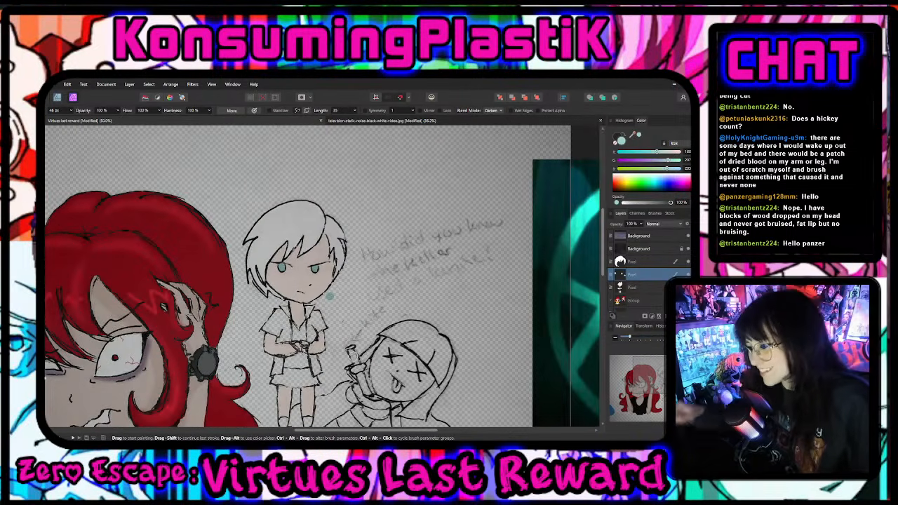
pyautogui.scroll(-2, 354, 349)
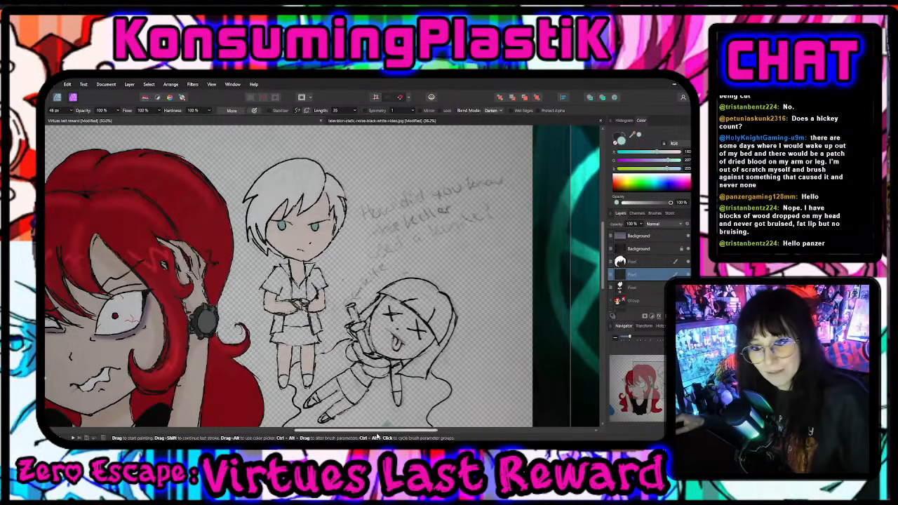
pyautogui.moveTo(372, 431)
pyautogui.mouseDown()
pyautogui.moveTo(550, 429)
pyautogui.moveTo(433, 419)
pyautogui.moveTo(592, 427)
pyautogui.moveTo(214, 429)
pyautogui.moveTo(576, 429)
pyautogui.moveTo(291, 429)
pyautogui.moveTo(565, 415)
pyautogui.mouseUp()
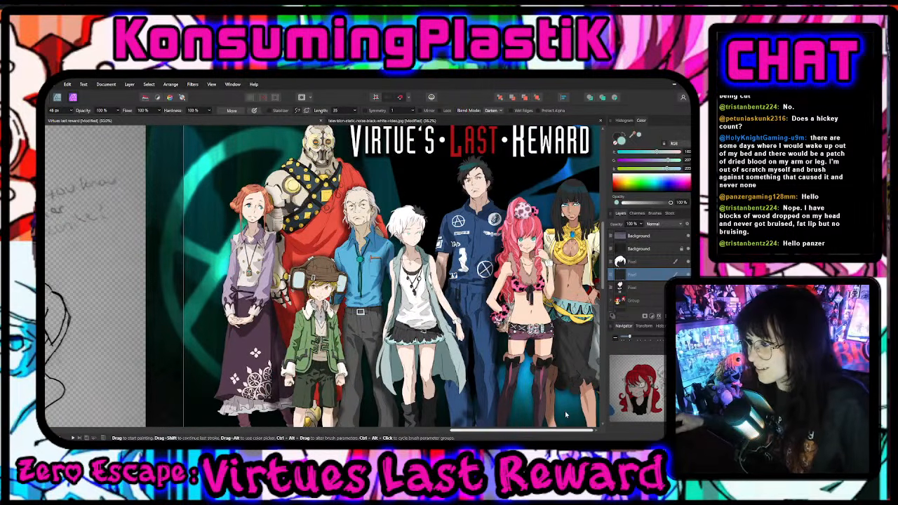
pyautogui.press('i')
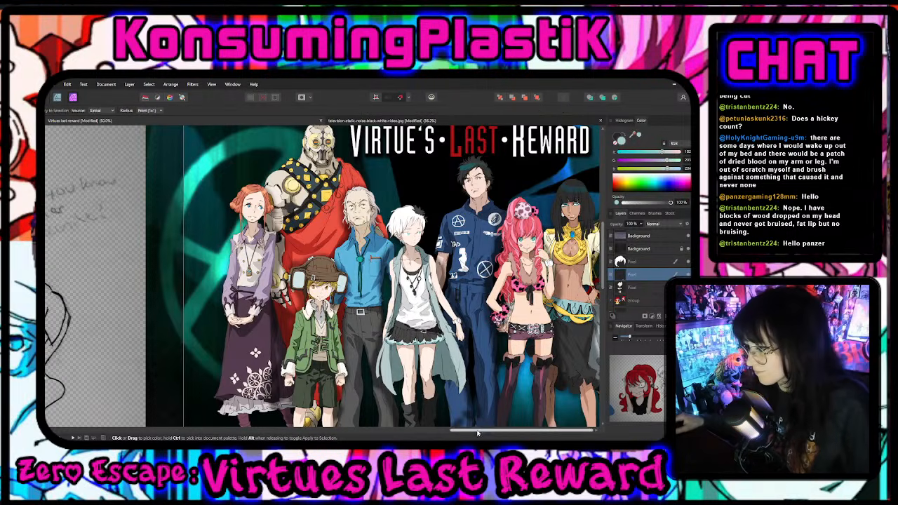
# - Paint both sleeves and the upper front panels of the small standing figure's jacket in the sampled grey-teal
pyautogui.moveTo(477, 430); pyautogui.dragTo(302, 431)
pyautogui.scroll(5, 320, 275)
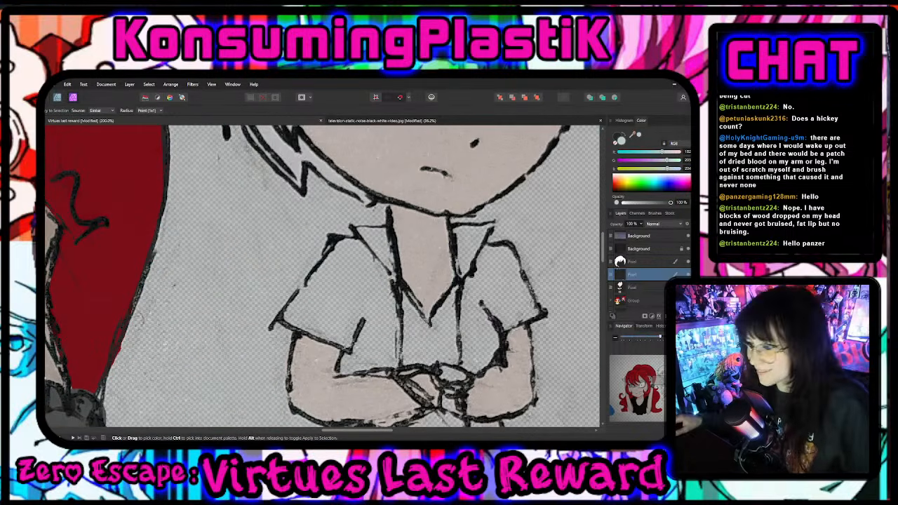
pyautogui.press('b')
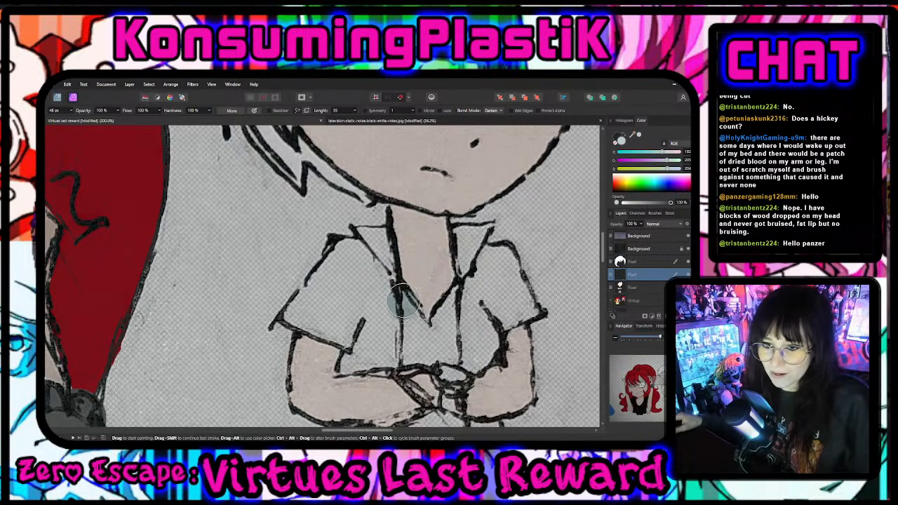
pyautogui.moveTo(347, 251)
pyautogui.mouseDown()
pyautogui.moveTo(380, 298)
pyautogui.moveTo(370, 279)
pyautogui.moveTo(378, 320)
pyautogui.moveTo(366, 301)
pyautogui.moveTo(347, 333)
pyautogui.mouseUp()
pyautogui.moveTo(300, 313)
pyautogui.mouseDown()
pyautogui.moveTo(357, 333)
pyautogui.moveTo(305, 304)
pyautogui.moveTo(338, 282)
pyautogui.moveTo(348, 266)
pyautogui.moveTo(328, 280)
pyautogui.moveTo(351, 284)
pyautogui.mouseUp()
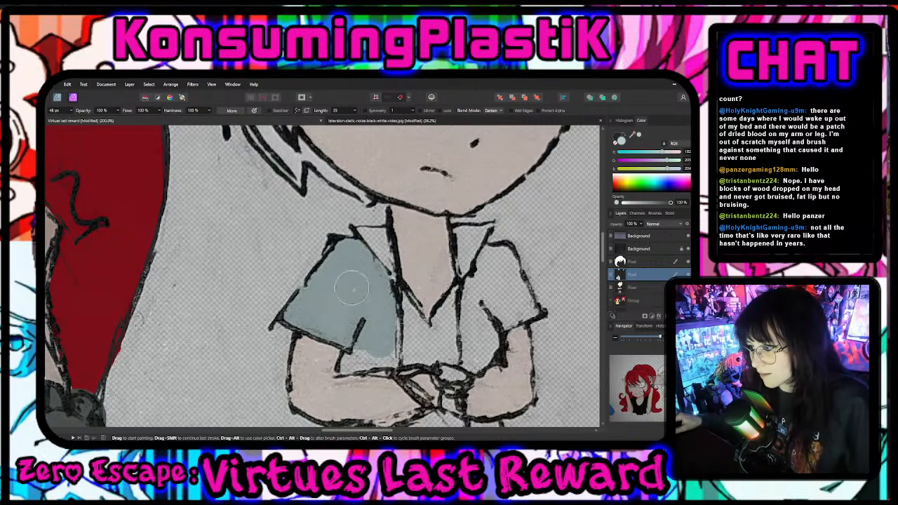
pyautogui.scroll(-1, 357, 324)
pyautogui.moveTo(357, 326)
pyautogui.mouseDown()
pyautogui.moveTo(356, 318)
pyautogui.moveTo(343, 326)
pyautogui.moveTo(393, 323)
pyautogui.moveTo(388, 272)
pyautogui.mouseUp()
pyautogui.moveTo(495, 313)
pyautogui.mouseDown()
pyautogui.moveTo(497, 280)
pyautogui.moveTo(473, 257)
pyautogui.moveTo(478, 248)
pyautogui.moveTo(473, 320)
pyautogui.moveTo(482, 293)
pyautogui.moveTo(480, 308)
pyautogui.moveTo(479, 247)
pyautogui.moveTo(499, 217)
pyautogui.moveTo(516, 265)
pyautogui.moveTo(508, 234)
pyautogui.moveTo(526, 264)
pyautogui.moveTo(487, 272)
pyautogui.mouseUp()
# - Paint the two jacket panels below the small standing figure's arms in the same grey-teal
pyautogui.scroll(-2, 394, 372)
pyautogui.scroll(-5, 393, 372)
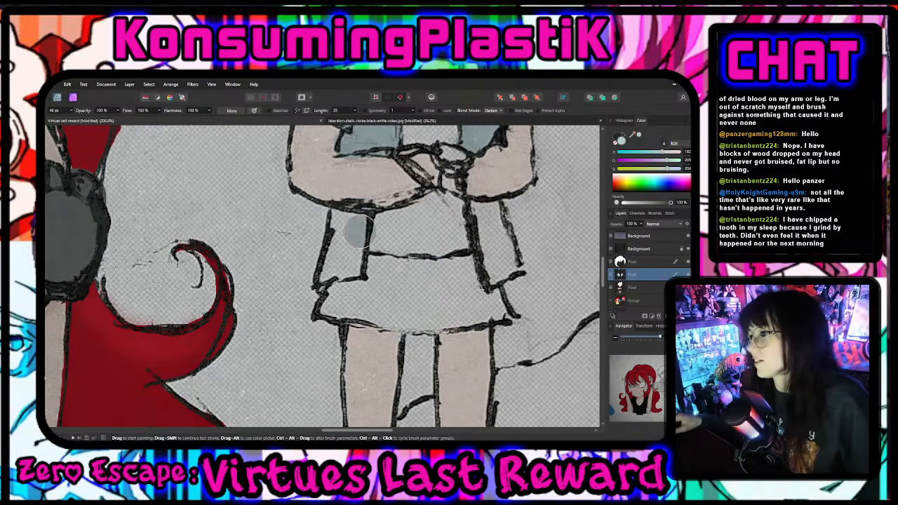
pyautogui.moveTo(360, 231)
pyautogui.mouseDown()
pyautogui.moveTo(332, 224)
pyautogui.moveTo(344, 222)
pyautogui.moveTo(332, 268)
pyautogui.moveTo(347, 265)
pyautogui.moveTo(356, 222)
pyautogui.mouseUp()
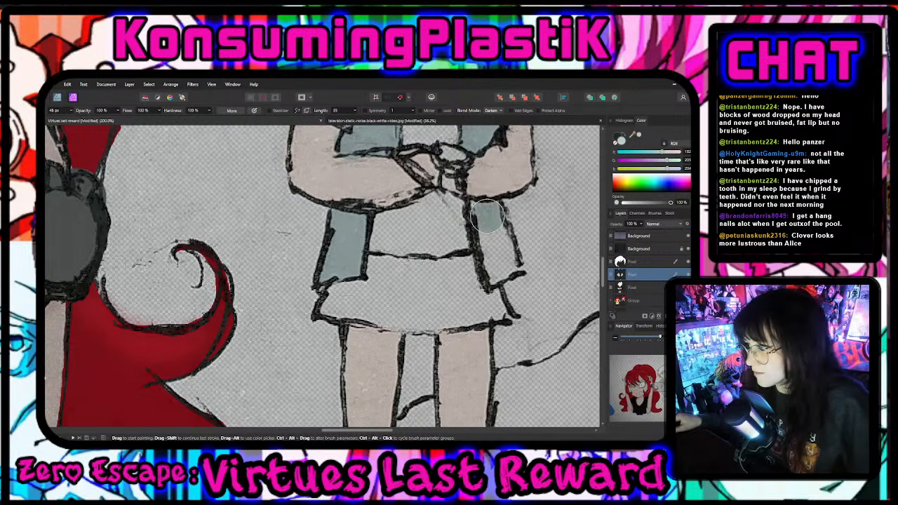
pyautogui.moveTo(489, 214)
pyautogui.mouseDown()
pyautogui.moveTo(499, 271)
pyautogui.moveTo(502, 262)
pyautogui.moveTo(490, 212)
pyautogui.moveTo(495, 242)
pyautogui.moveTo(467, 289)
pyautogui.mouseUp()
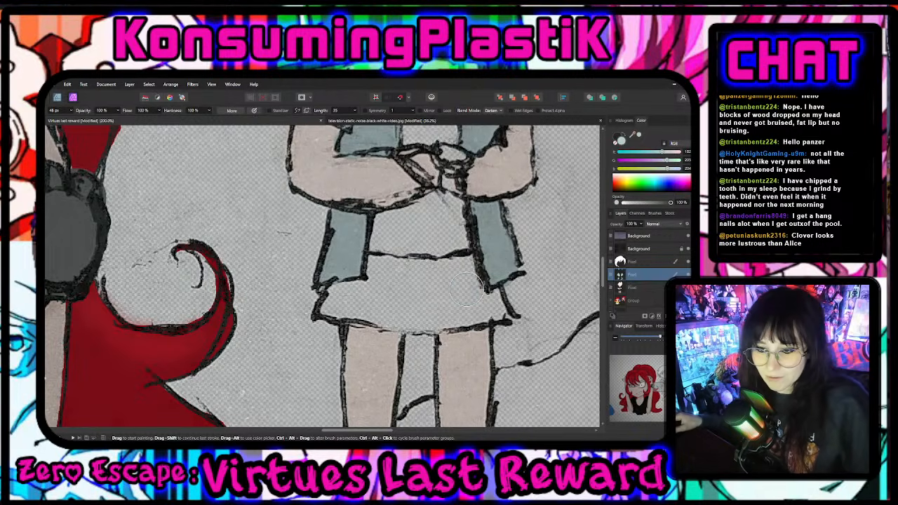
# - Check the jacket in the reference art and paint both collar flaps of the small standing figure's jacket grey-teal
pyautogui.scroll(-6, 466, 289)
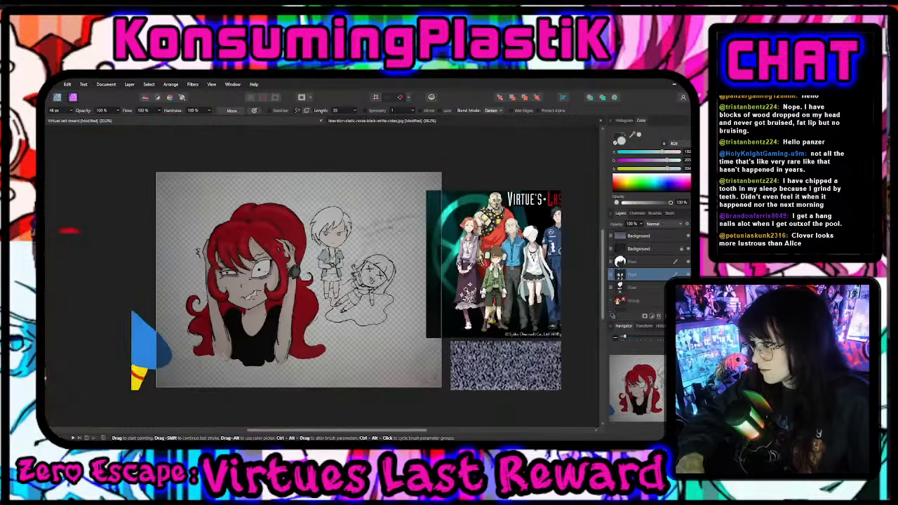
pyautogui.moveTo(397, 430); pyautogui.dragTo(478, 426)
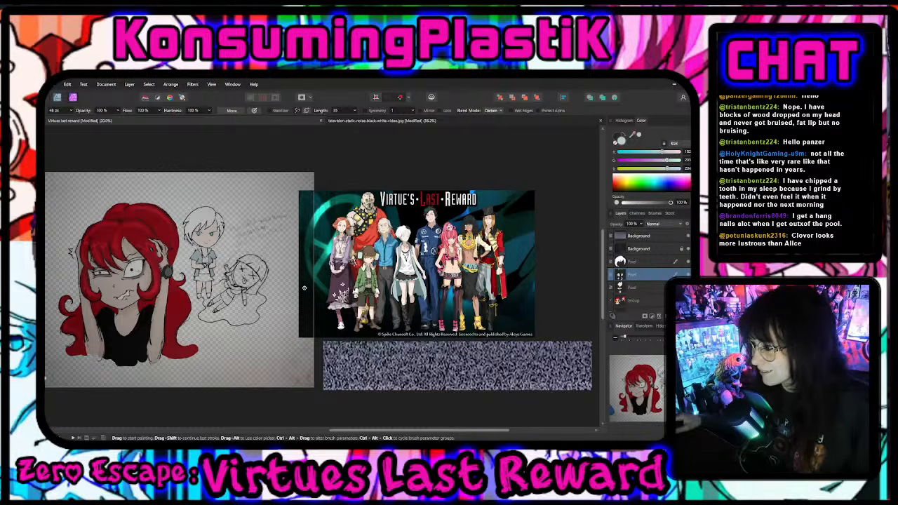
pyautogui.scroll(8, 303, 288)
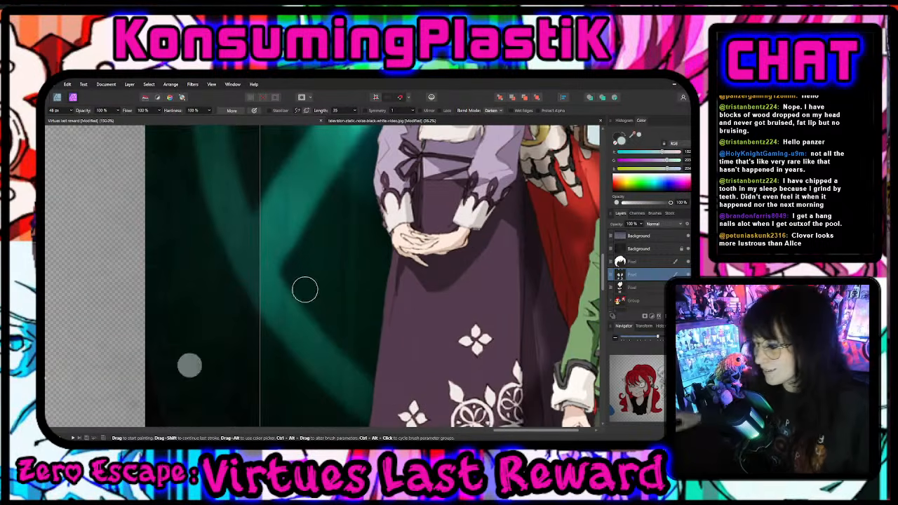
pyautogui.moveTo(521, 430)
pyautogui.mouseDown()
pyautogui.moveTo(604, 431)
pyautogui.moveTo(325, 410)
pyautogui.moveTo(366, 406)
pyautogui.moveTo(337, 397)
pyautogui.mouseUp()
pyautogui.scroll(2, 328, 287)
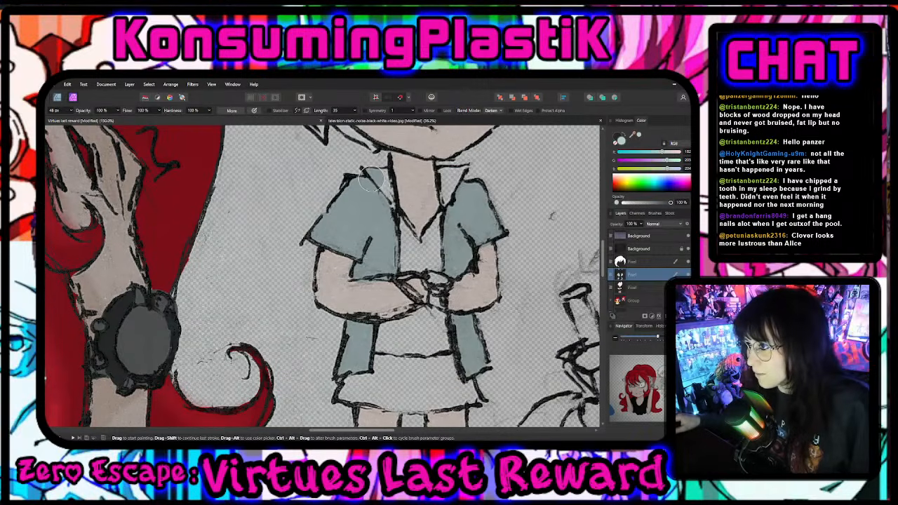
pyautogui.moveTo(371, 180)
pyautogui.mouseDown()
pyautogui.moveTo(387, 226)
pyautogui.moveTo(383, 181)
pyautogui.moveTo(384, 205)
pyautogui.mouseUp()
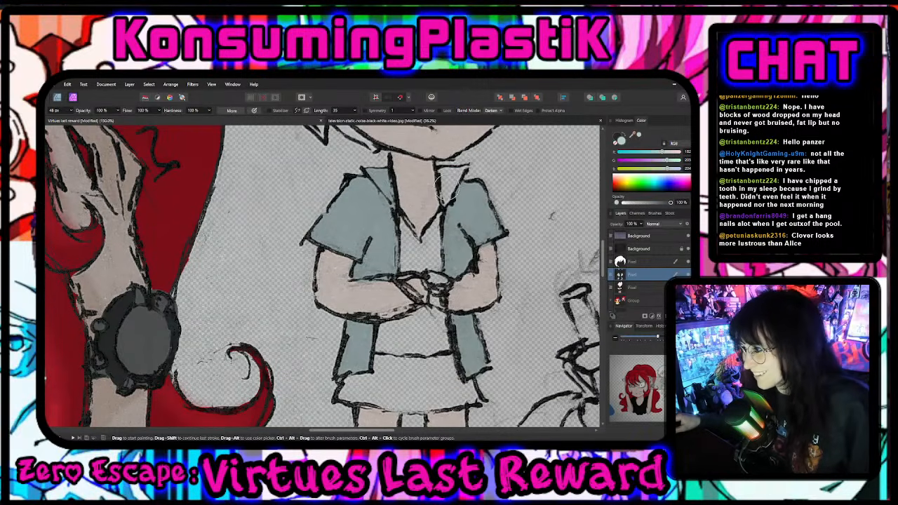
pyautogui.moveTo(446, 185)
pyautogui.mouseDown()
pyautogui.moveTo(449, 211)
pyautogui.moveTo(460, 177)
pyautogui.moveTo(452, 189)
pyautogui.mouseUp()
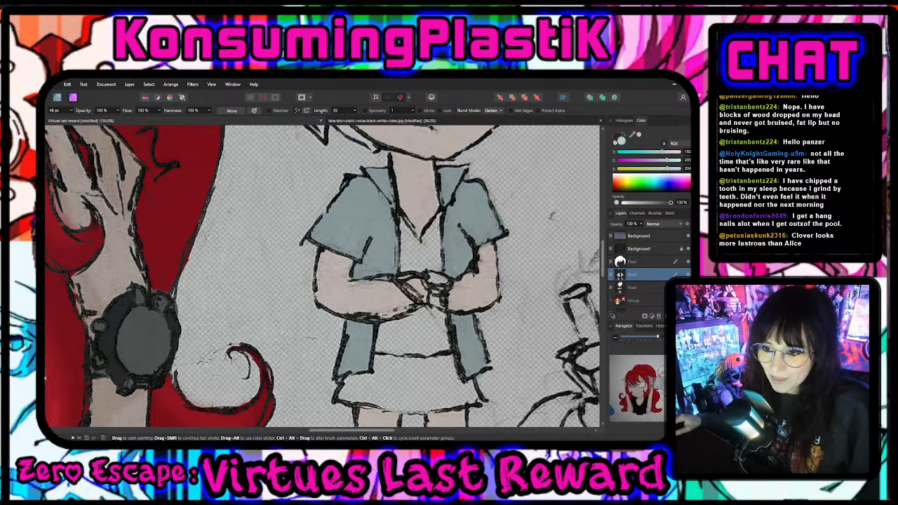
# - Erase the grey-teal that spills past the lower edges of the small standing figure's upper jacket onto the arms
pyautogui.press('e')
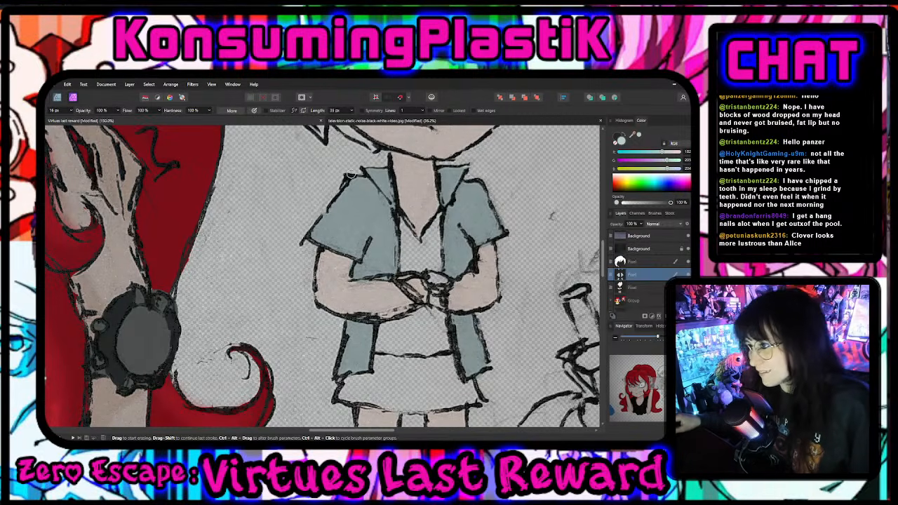
pyautogui.scroll(-2, 343, 285)
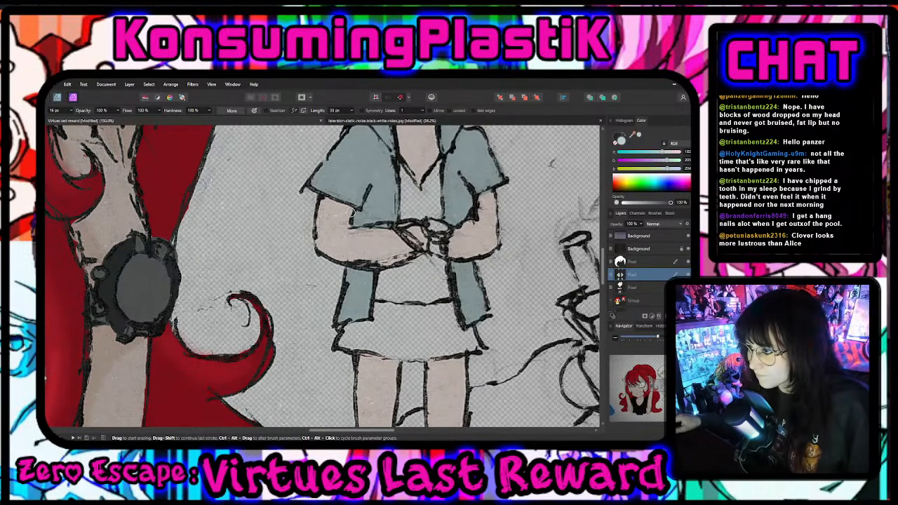
pyautogui.moveTo(353, 226); pyautogui.dragTo(398, 231)
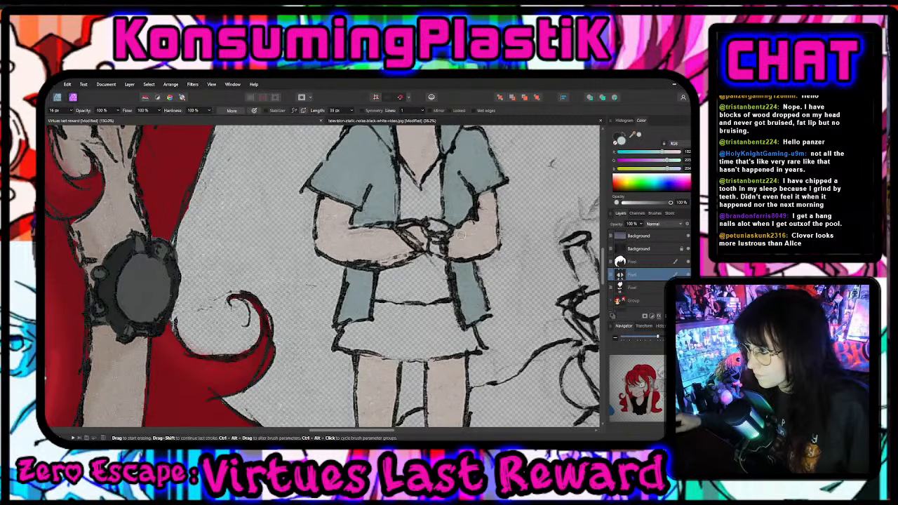
# - Select the skin layer and examine the white-haired character's skirt in the reference art
pyautogui.press('b')
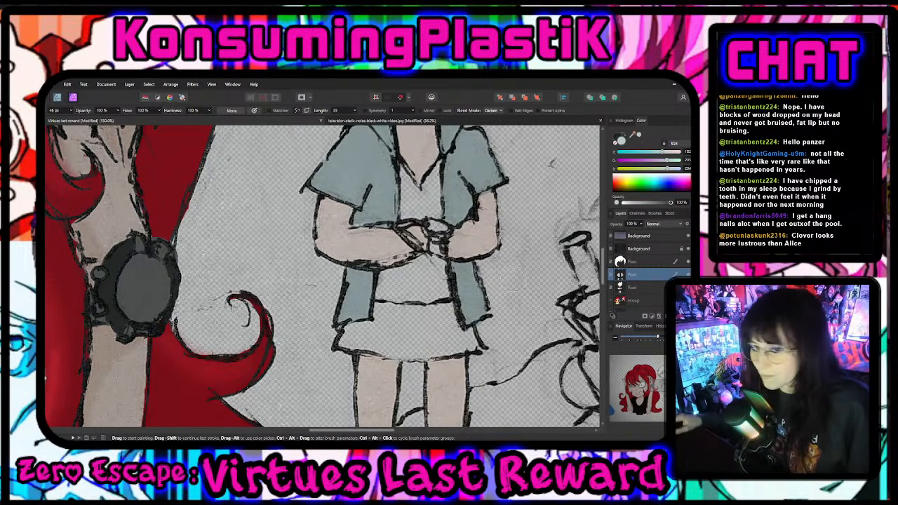
pyautogui.click(656, 288)
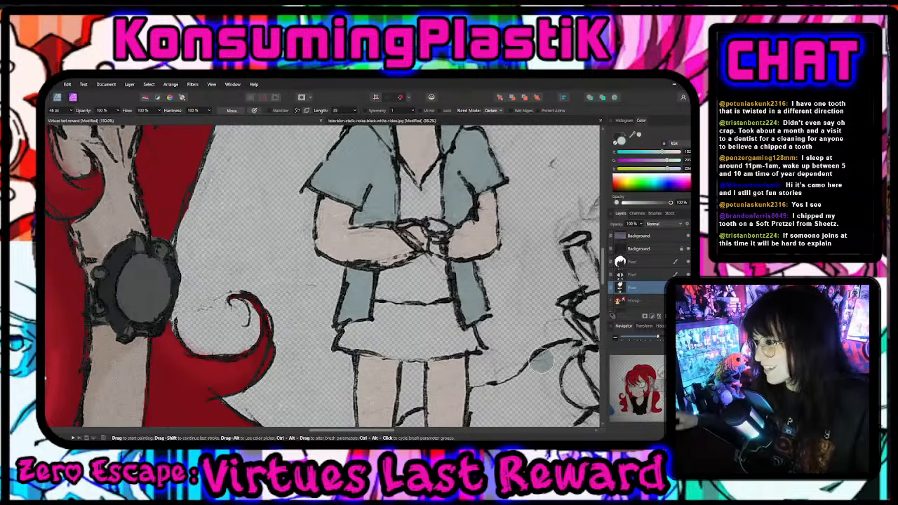
pyautogui.moveTo(348, 430); pyautogui.dragTo(574, 419)
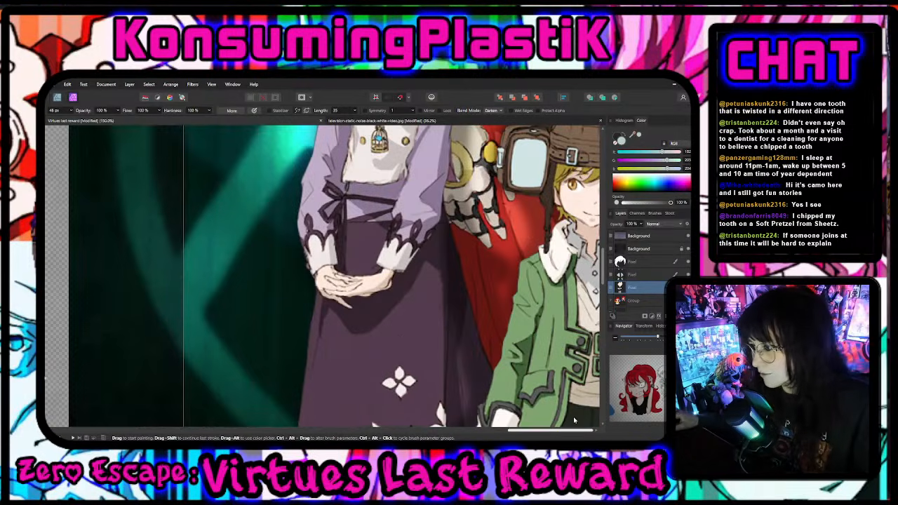
pyautogui.hotkey('ctrl', '-')
pyautogui.hotkey('ctrl', '-')
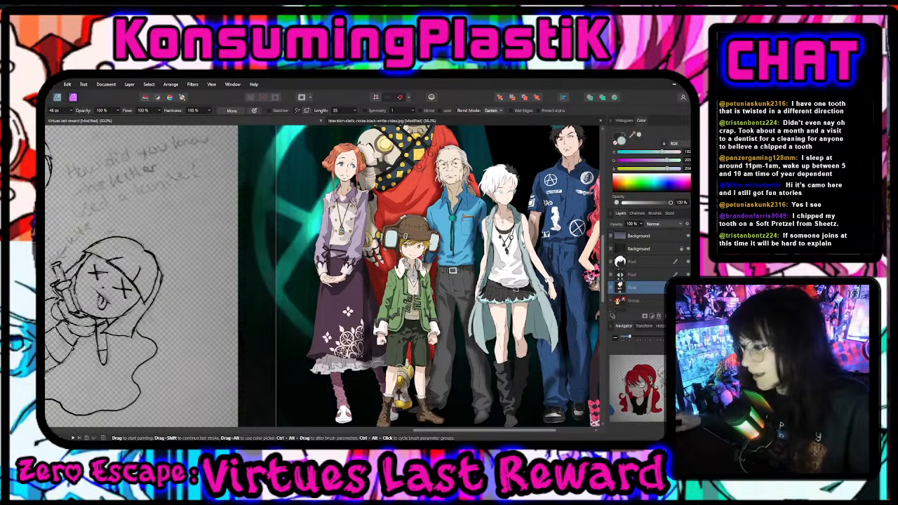
pyautogui.moveTo(438, 430); pyautogui.dragTo(471, 425)
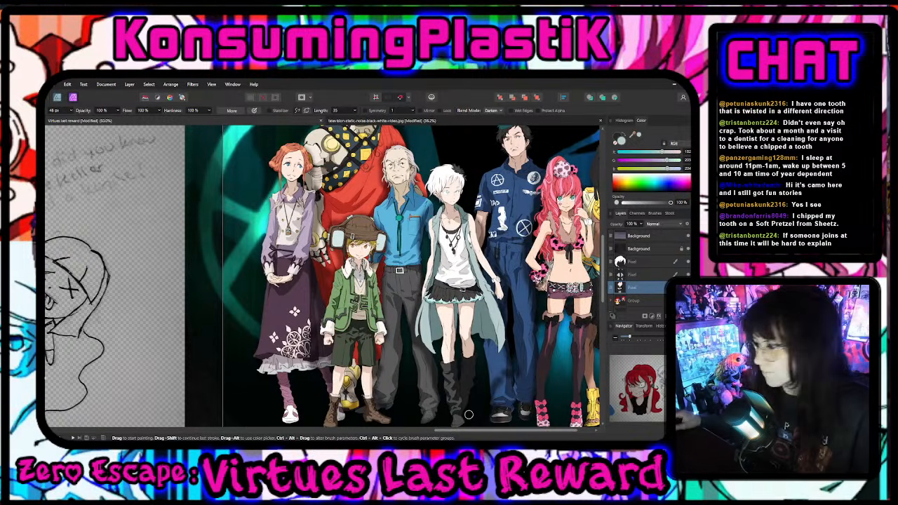
pyautogui.moveTo(466, 431)
pyautogui.mouseDown()
pyautogui.moveTo(459, 437)
pyautogui.moveTo(507, 434)
pyautogui.moveTo(341, 426)
pyautogui.mouseUp()
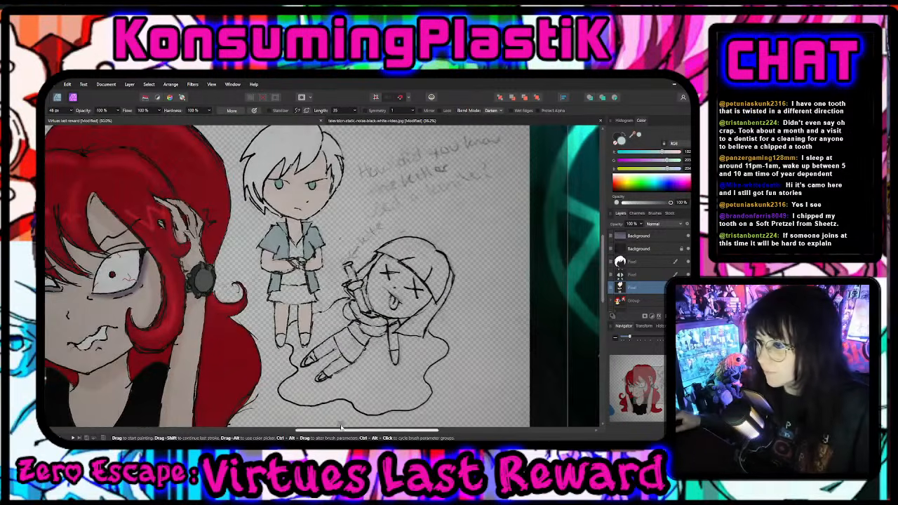
pyautogui.hotkey('ctrl', '+')
pyautogui.hotkey('ctrl', '+')
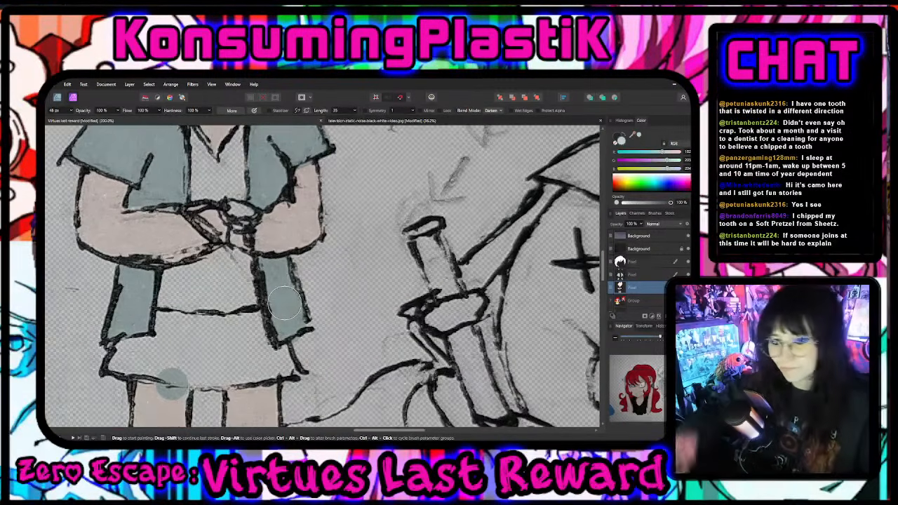
pyautogui.scroll(-2, 284, 303)
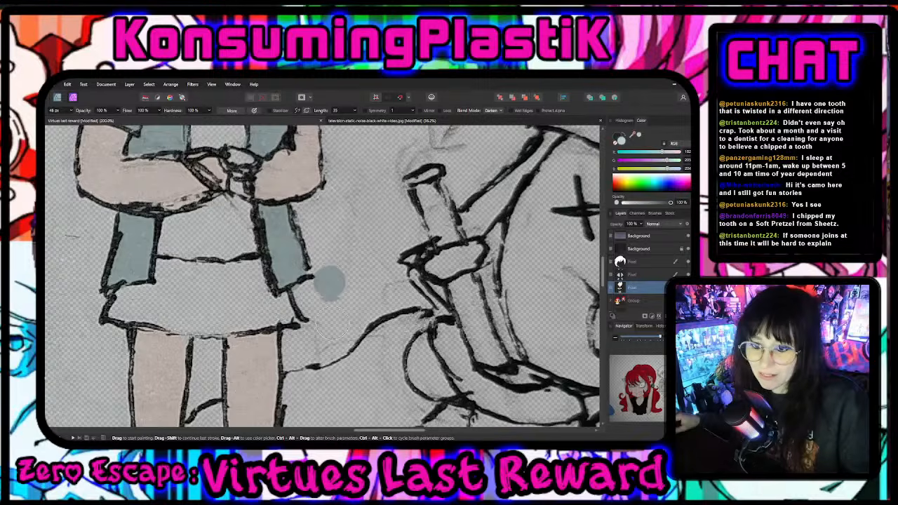
pyautogui.moveTo(398, 432)
pyautogui.mouseDown()
pyautogui.moveTo(325, 433)
pyautogui.moveTo(399, 433)
pyautogui.moveTo(387, 433)
pyautogui.mouseUp()
pyautogui.moveTo(186, 319)
pyautogui.mouseDown()
pyautogui.moveTo(302, 340)
pyautogui.moveTo(388, 321)
pyautogui.mouseUp()
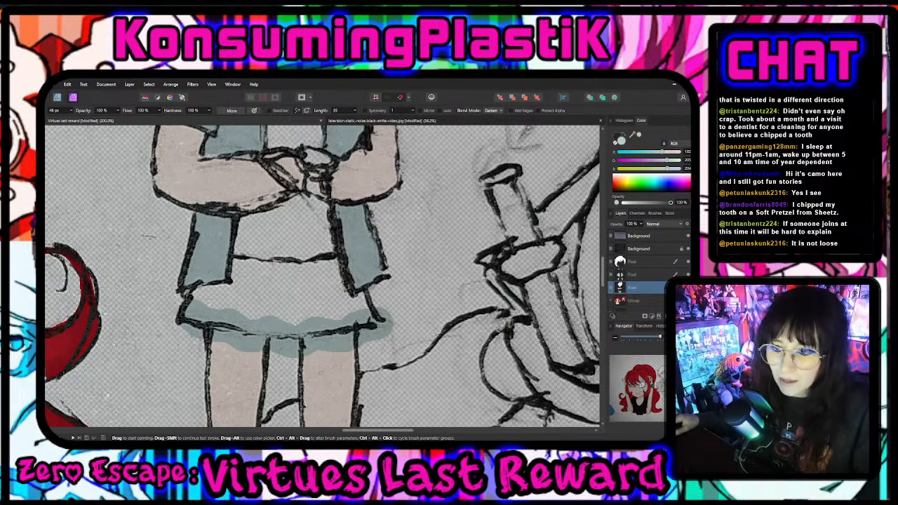
pyautogui.click(43, 253)
pyautogui.click(73, 252)
pyautogui.moveTo(175, 324)
pyautogui.mouseDown()
pyautogui.moveTo(302, 343)
pyautogui.moveTo(383, 341)
pyautogui.moveTo(309, 356)
pyautogui.moveTo(218, 342)
pyautogui.mouseUp()
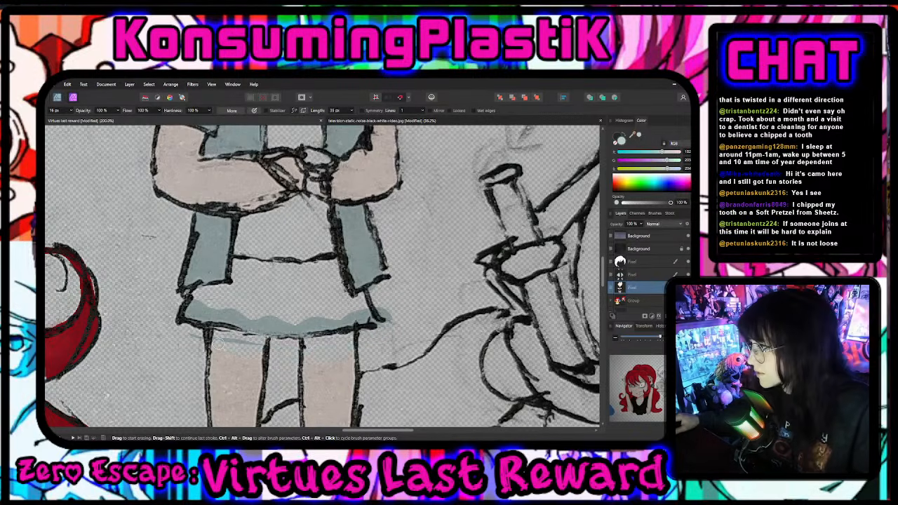
pyautogui.hotkey('ctrl', 'z')
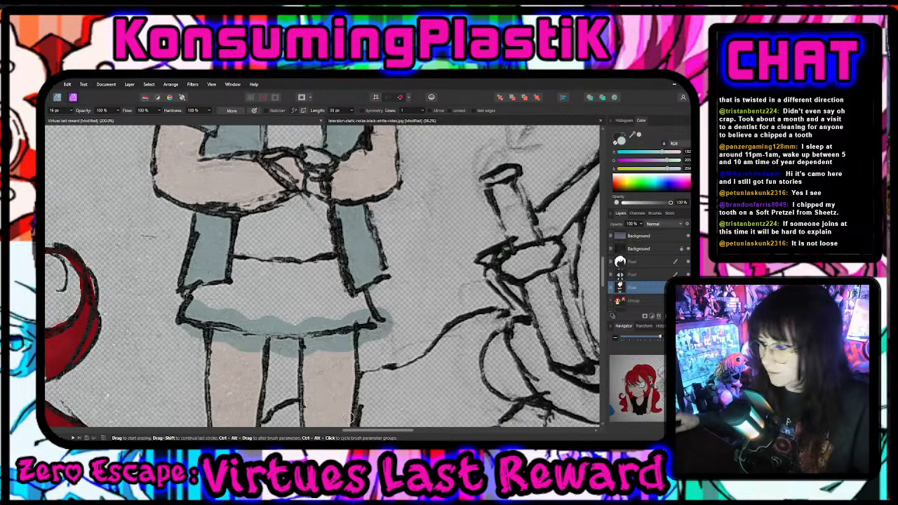
pyautogui.hotkey('ctrl', 'z')
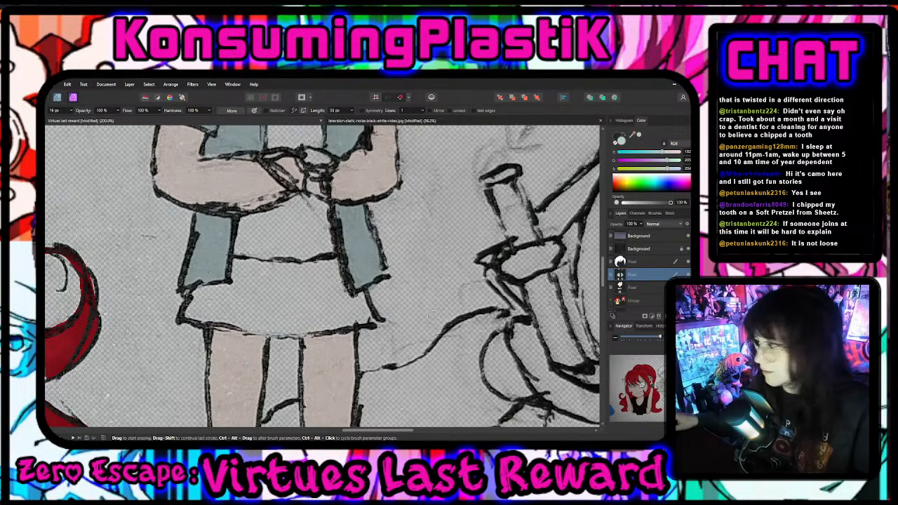
# - Paint a scalloped grey-teal trim along the hem of the small standing figure's skirt on the jacket colour layer
pyautogui.click(632, 274)
pyautogui.press('b')
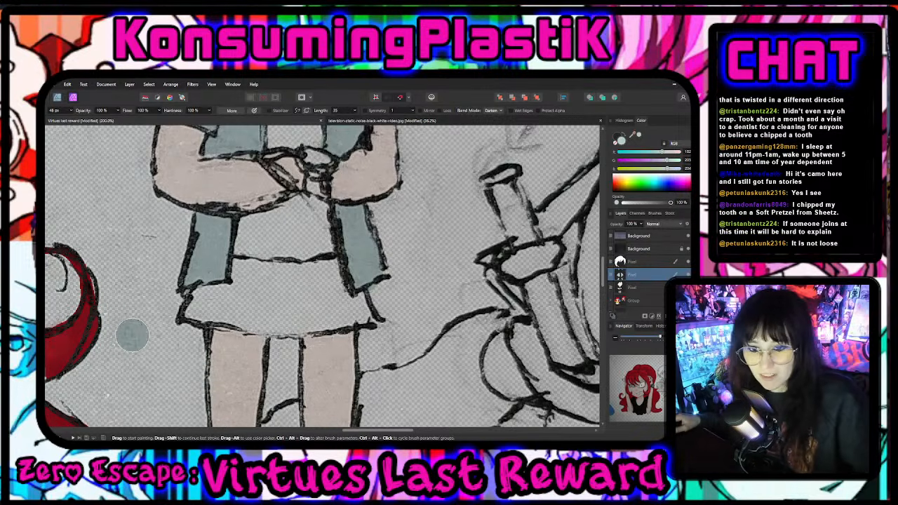
pyautogui.moveTo(176, 337)
pyautogui.mouseDown()
pyautogui.moveTo(176, 299)
pyautogui.moveTo(186, 316)
pyautogui.moveTo(260, 330)
pyautogui.moveTo(385, 314)
pyautogui.mouseUp()
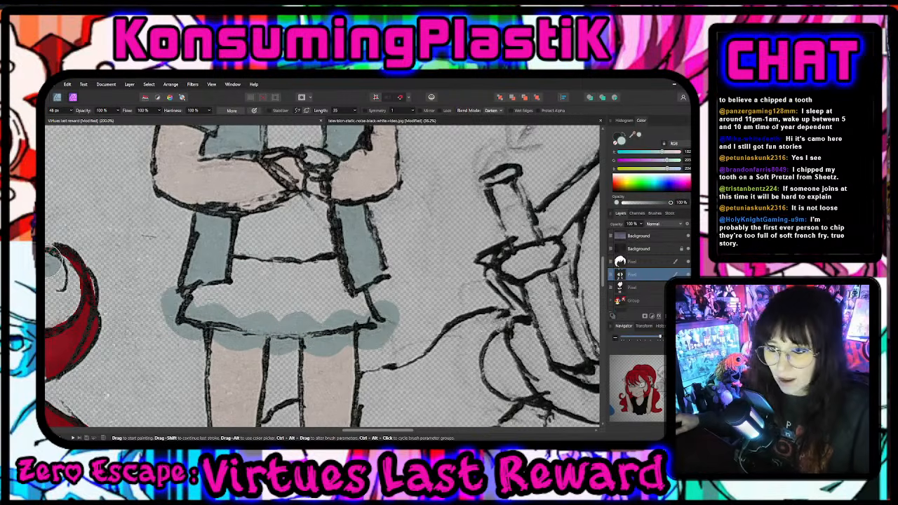
# - Erase the grey-teal that spills outside the hem and sides of the small standing figure's skirt
pyautogui.click(41, 256)
pyautogui.click(79, 261)
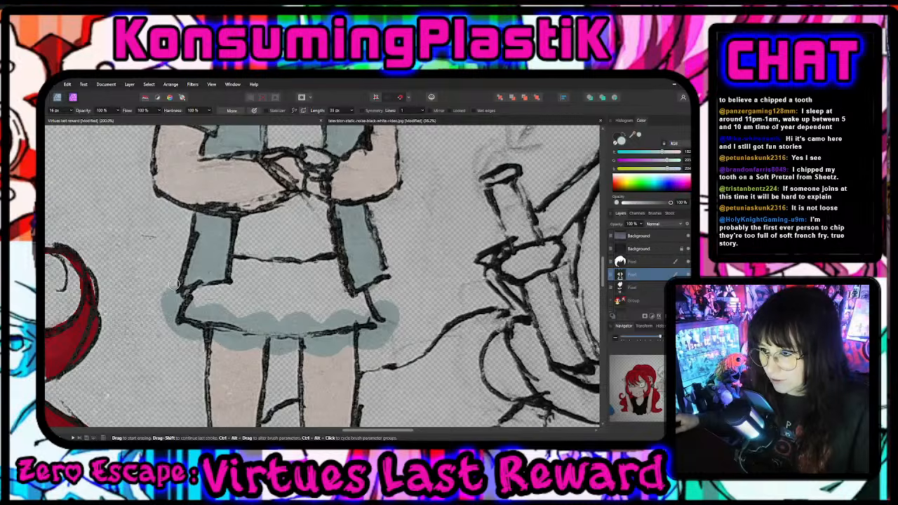
pyautogui.moveTo(185, 293)
pyautogui.mouseDown()
pyautogui.moveTo(163, 339)
pyautogui.moveTo(163, 298)
pyautogui.mouseUp()
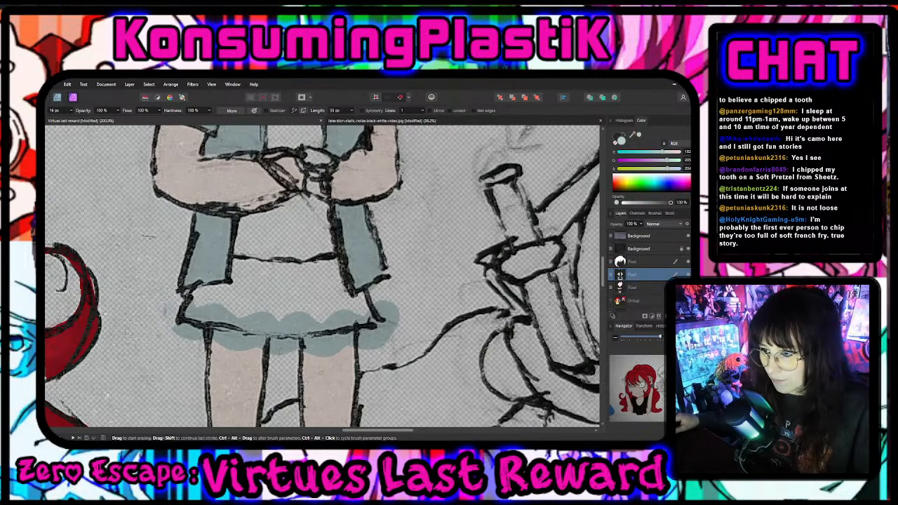
pyautogui.moveTo(175, 329)
pyautogui.mouseDown()
pyautogui.moveTo(262, 353)
pyautogui.moveTo(252, 341)
pyautogui.moveTo(208, 334)
pyautogui.moveTo(309, 342)
pyautogui.moveTo(266, 348)
pyautogui.moveTo(327, 359)
pyautogui.moveTo(343, 347)
pyautogui.moveTo(303, 347)
pyautogui.moveTo(356, 337)
pyautogui.moveTo(350, 350)
pyautogui.moveTo(367, 350)
pyautogui.moveTo(405, 311)
pyautogui.moveTo(376, 306)
pyautogui.mouseUp()
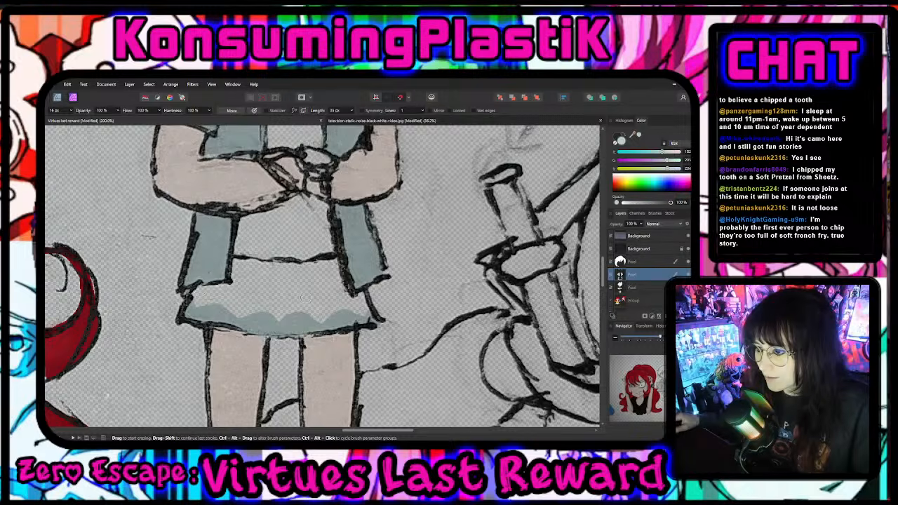
# - Add a new pixel layer above the jacket colour layer and paint both of the small standing figure's shoes dark grey
pyautogui.scroll(4, 426, 326)
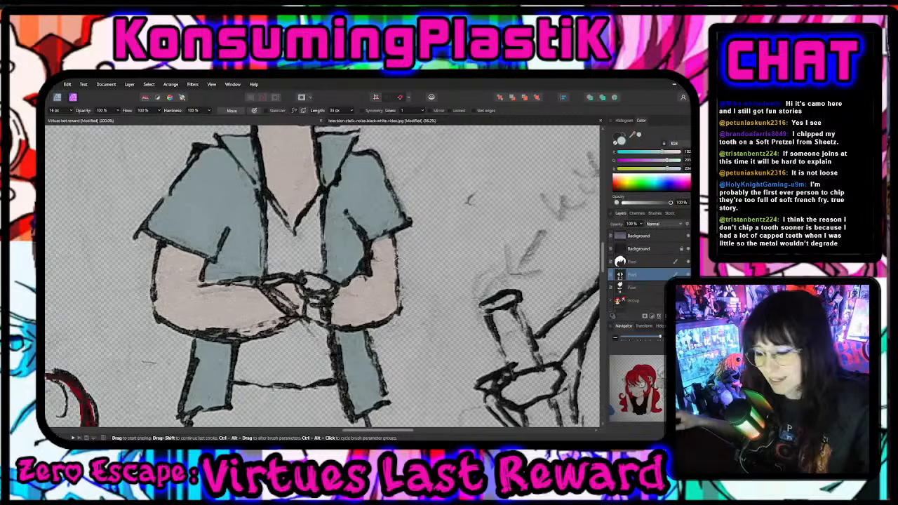
pyautogui.scroll(-5, 382, 308)
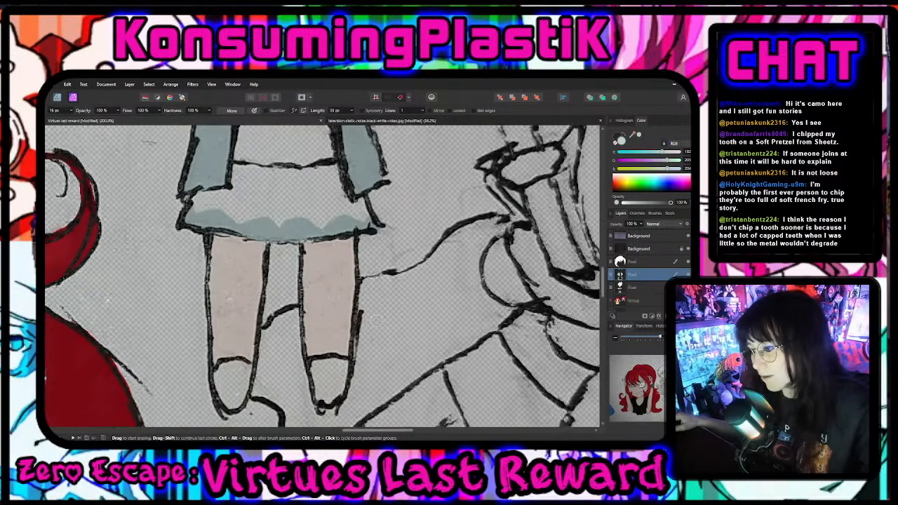
pyautogui.scroll(-1, 376, 321)
pyautogui.scroll(1, 376, 321)
pyautogui.scroll(-2, 423, 324)
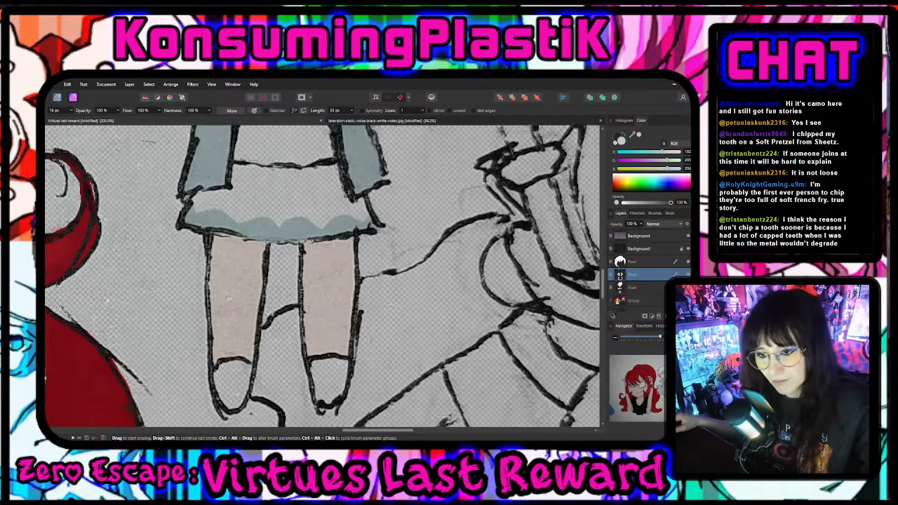
pyautogui.hotkey('ctrl', 'shift', 'n')
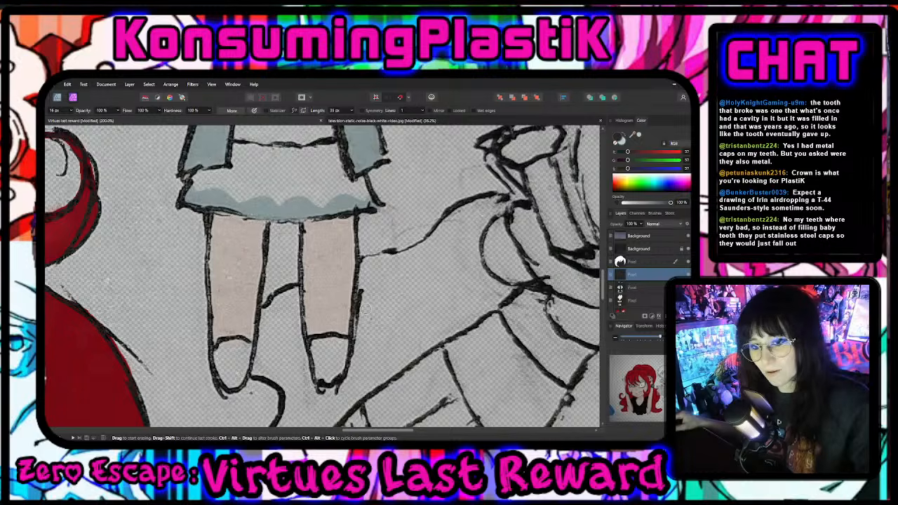
pyautogui.scroll(3, 328, 282)
pyautogui.scroll(-3, 274, 326)
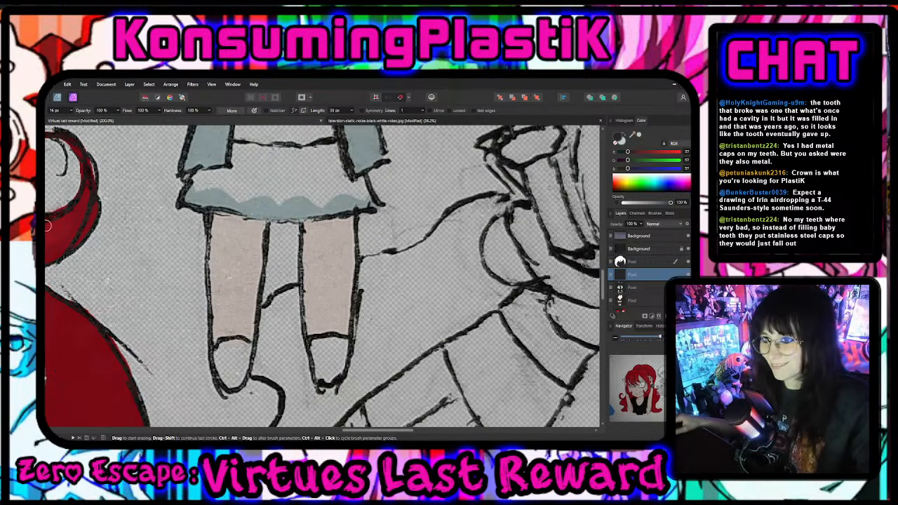
pyautogui.press('b')
pyautogui.moveTo(226, 356); pyautogui.dragTo(234, 377)
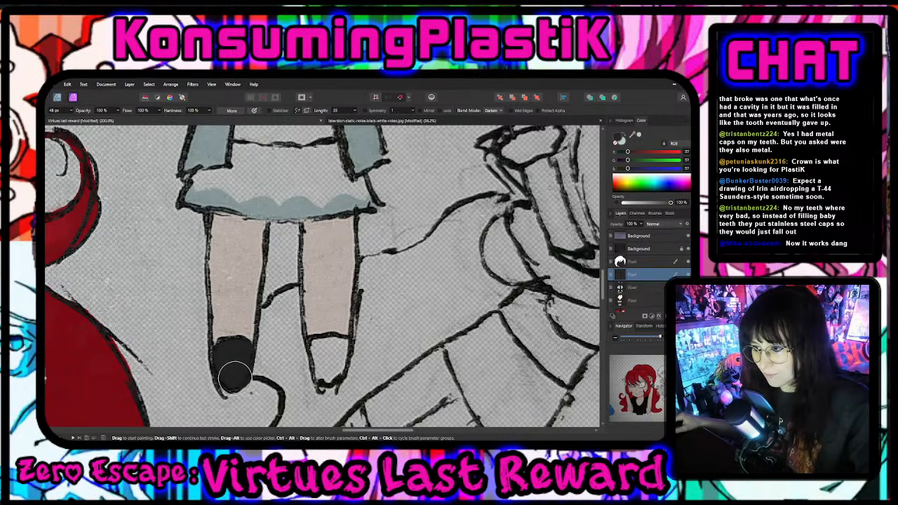
pyautogui.moveTo(341, 370)
pyautogui.mouseDown()
pyautogui.moveTo(362, 361)
pyautogui.moveTo(336, 382)
pyautogui.moveTo(328, 356)
pyautogui.moveTo(359, 382)
pyautogui.moveTo(325, 367)
pyautogui.mouseUp()
# - Move the dark grey layer beneath the jacket colour layer and paint the skirt dark grey down to the scalloped trim
pyautogui.scroll(3, 327, 368)
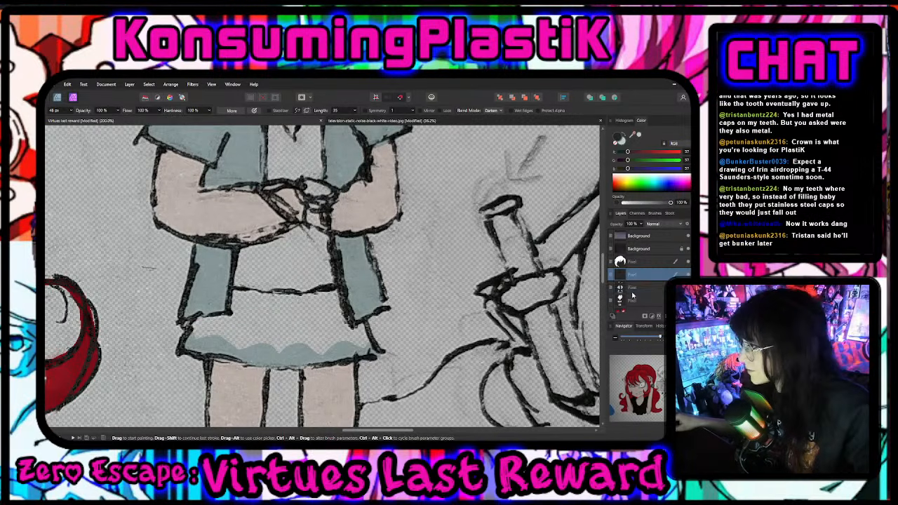
pyautogui.moveTo(633, 295); pyautogui.dragTo(632, 294)
pyautogui.moveTo(231, 314)
pyautogui.mouseDown()
pyautogui.moveTo(231, 305)
pyautogui.moveTo(368, 312)
pyautogui.moveTo(253, 303)
pyautogui.mouseUp()
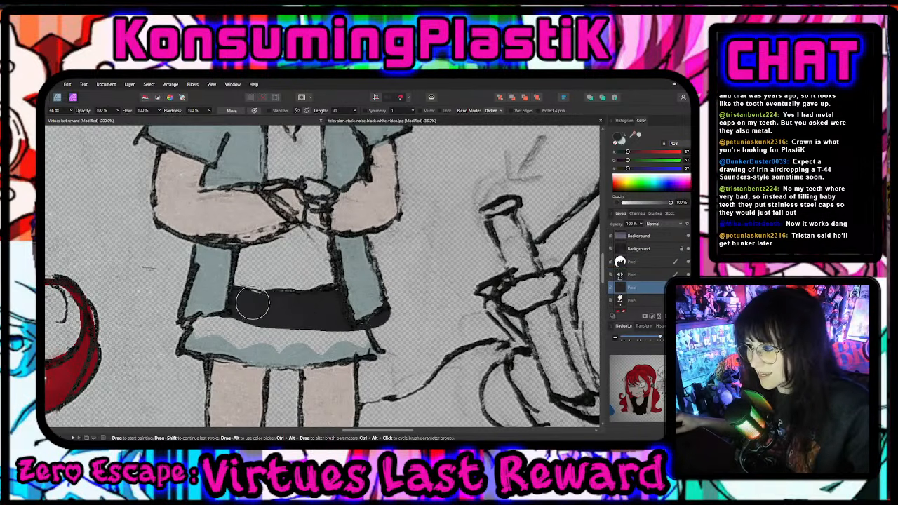
pyautogui.hotkey('ctrl', 'z')
pyautogui.moveTo(335, 299)
pyautogui.mouseDown()
pyautogui.moveTo(354, 340)
pyautogui.moveTo(274, 347)
pyautogui.moveTo(186, 330)
pyautogui.moveTo(217, 312)
pyautogui.moveTo(302, 319)
pyautogui.moveTo(267, 309)
pyautogui.moveTo(344, 295)
pyautogui.moveTo(235, 301)
pyautogui.moveTo(309, 326)
pyautogui.mouseUp()
# - Paint a dark grey V-shaped band along the neckline of the small standing figure's shirt
pyautogui.scroll(3, 309, 326)
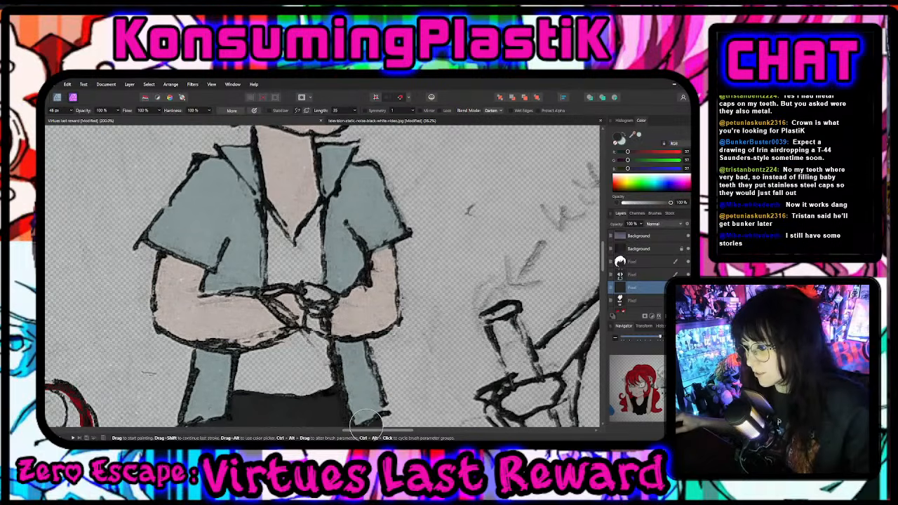
pyautogui.scroll(-2, 517, 324)
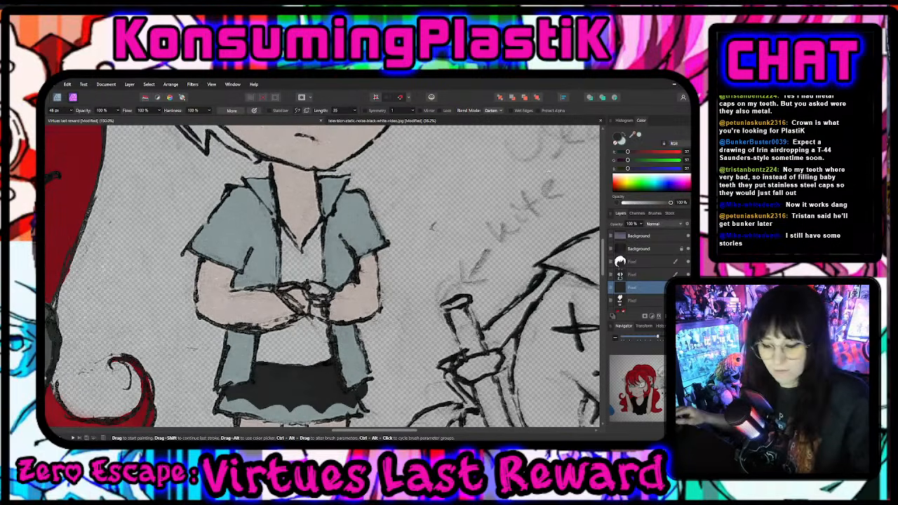
pyautogui.scroll(-3, 440, 318)
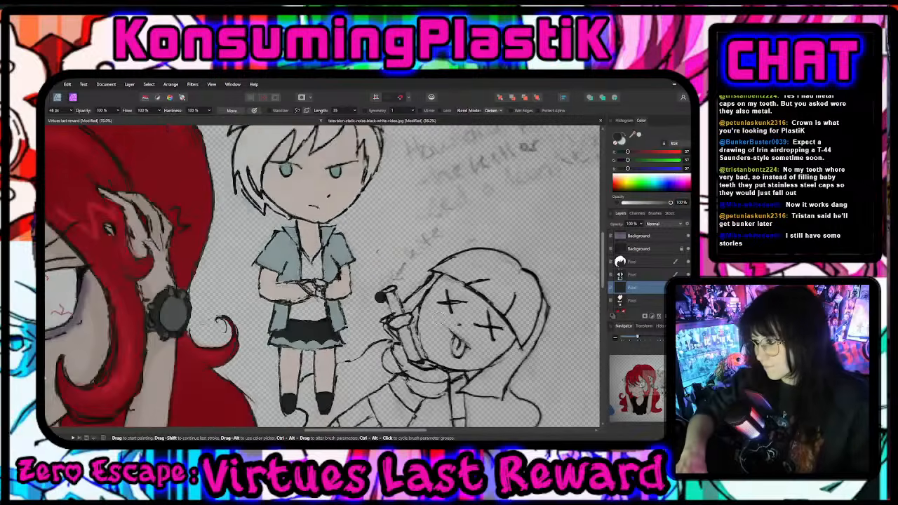
pyautogui.scroll(-2, 439, 320)
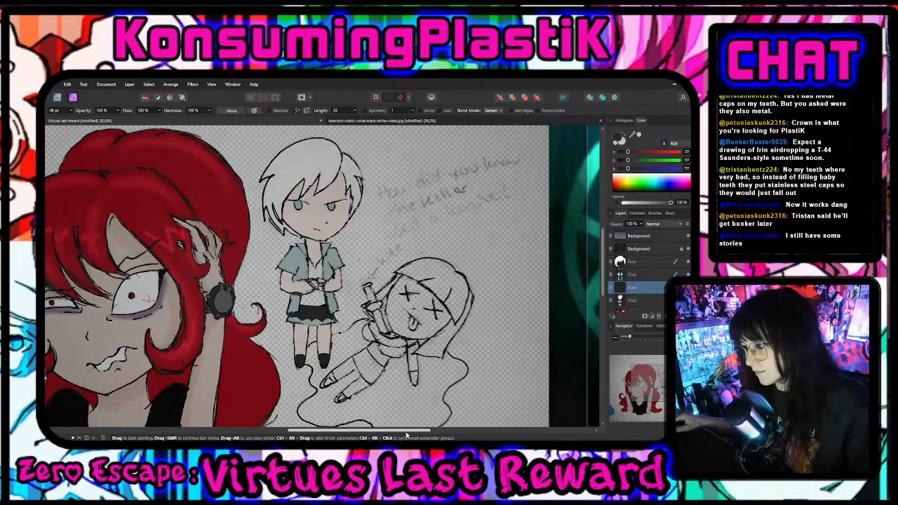
pyautogui.moveTo(406, 431)
pyautogui.mouseDown()
pyautogui.moveTo(547, 430)
pyautogui.moveTo(428, 430)
pyautogui.mouseUp()
pyautogui.scroll(2, 335, 274)
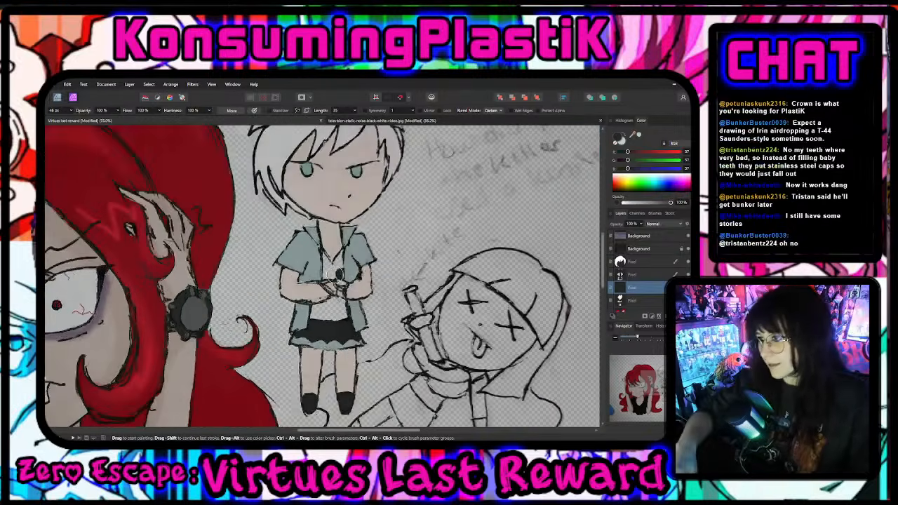
pyautogui.scroll(6, 335, 275)
pyautogui.scroll(1, 354, 236)
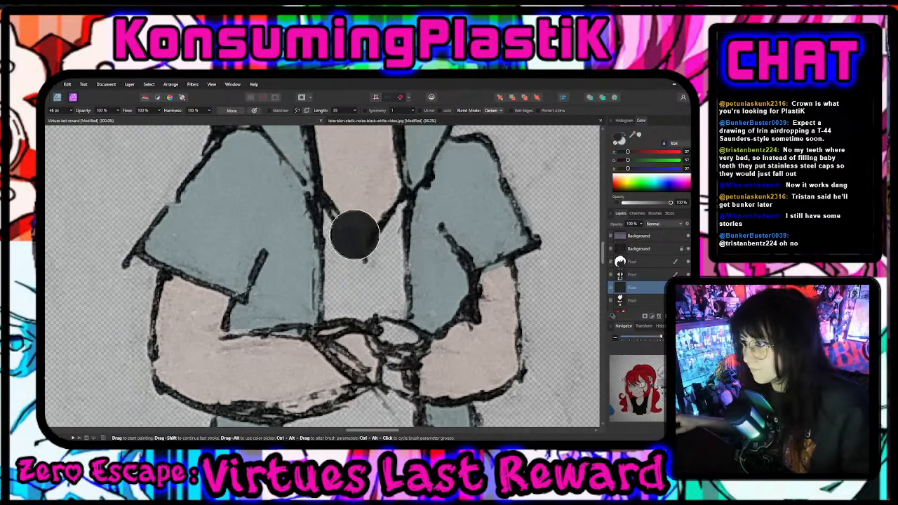
pyautogui.scroll(1, 355, 235)
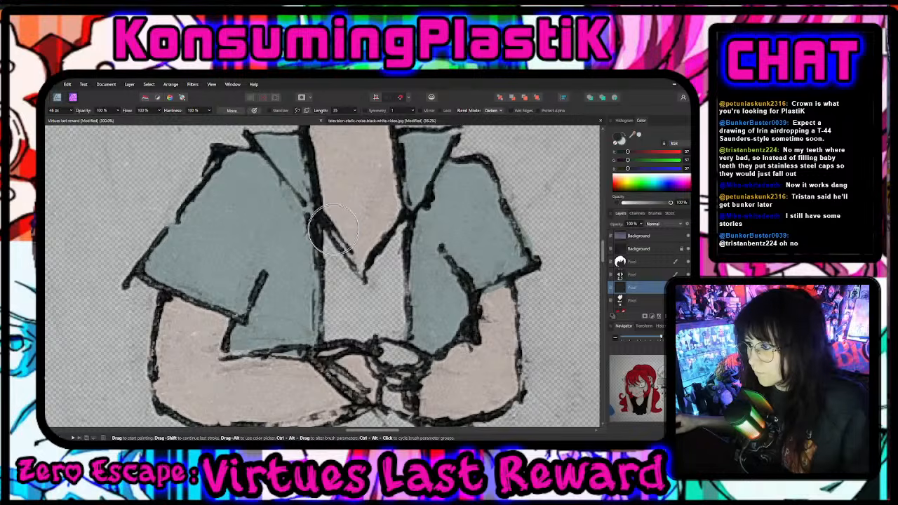
pyautogui.moveTo(334, 228)
pyautogui.mouseDown()
pyautogui.moveTo(360, 269)
pyautogui.moveTo(400, 211)
pyautogui.mouseUp()
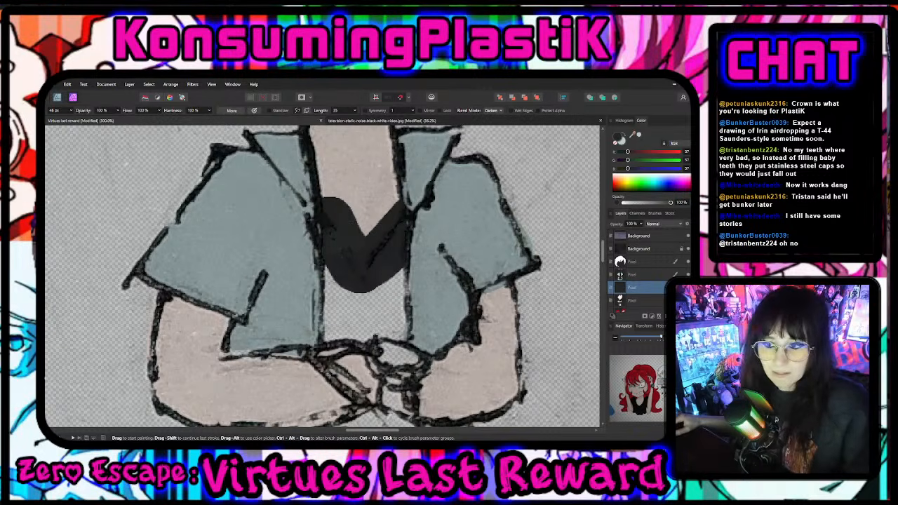
# - Erase the dark grey that spills over the chest skin above the shirt's V-neckline
pyautogui.press('e')
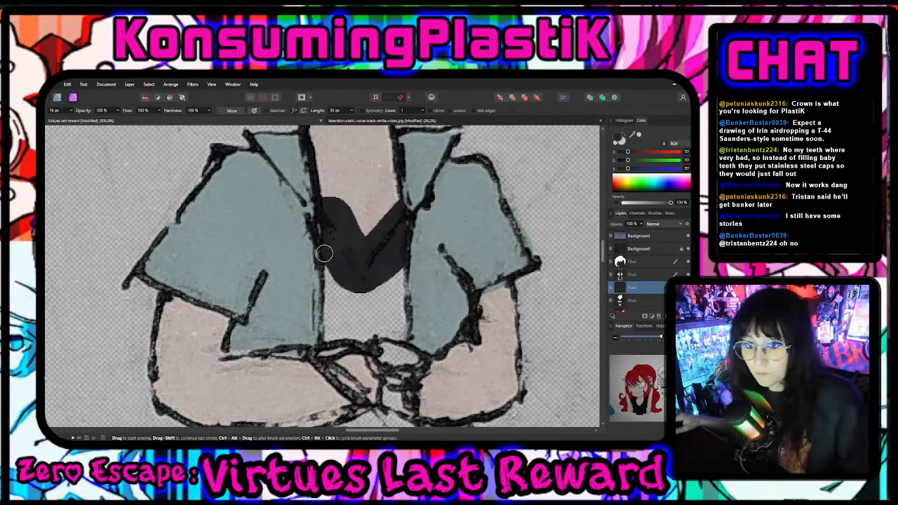
pyautogui.moveTo(348, 219)
pyautogui.mouseDown()
pyautogui.moveTo(329, 202)
pyautogui.moveTo(359, 259)
pyautogui.moveTo(369, 244)
pyautogui.mouseUp()
pyautogui.hotkey('ctrl', 'z')
pyautogui.moveTo(398, 207)
pyautogui.mouseDown()
pyautogui.moveTo(366, 234)
pyautogui.moveTo(405, 209)
pyautogui.moveTo(375, 238)
pyautogui.moveTo(397, 219)
pyautogui.moveTo(368, 241)
pyautogui.moveTo(334, 192)
pyautogui.moveTo(355, 242)
pyautogui.moveTo(325, 196)
pyautogui.moveTo(361, 254)
pyautogui.mouseUp()
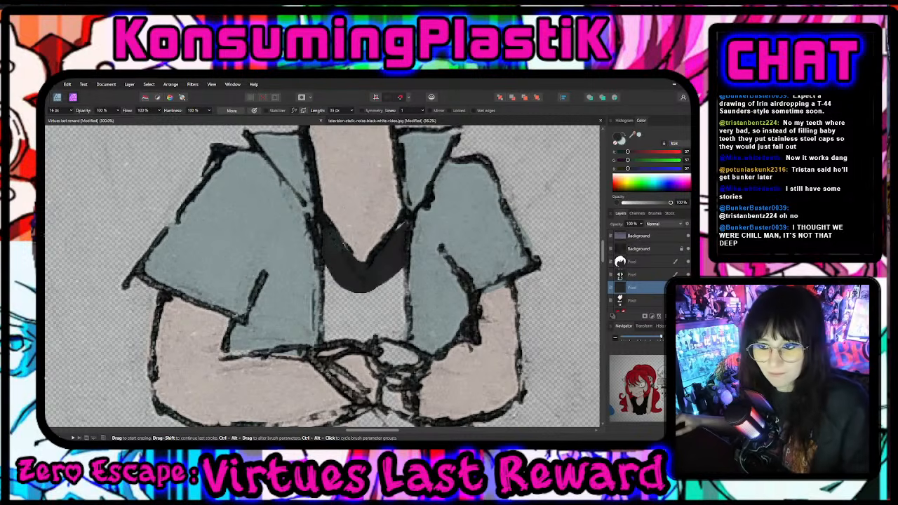
# - Erase along the lower edge of the dark neckline band to narrow it into a clean V shape
pyautogui.press('b')
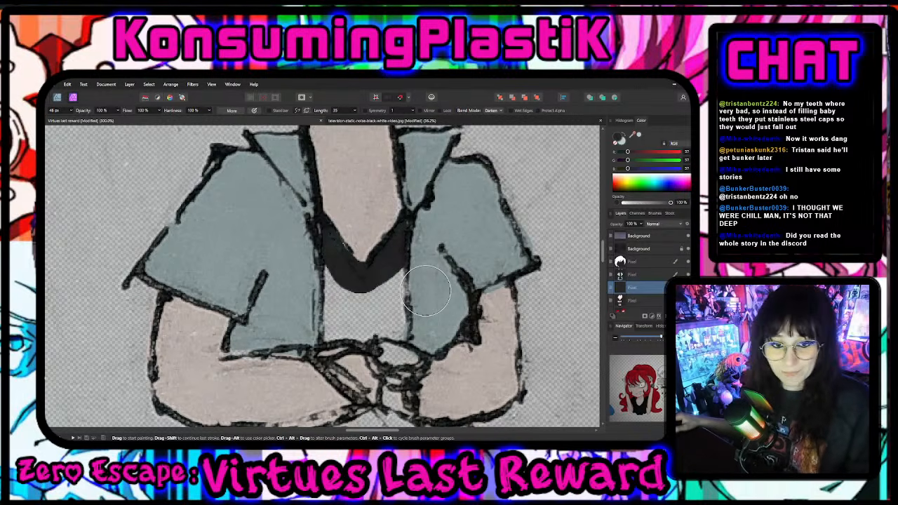
pyautogui.scroll(-1, 417, 286)
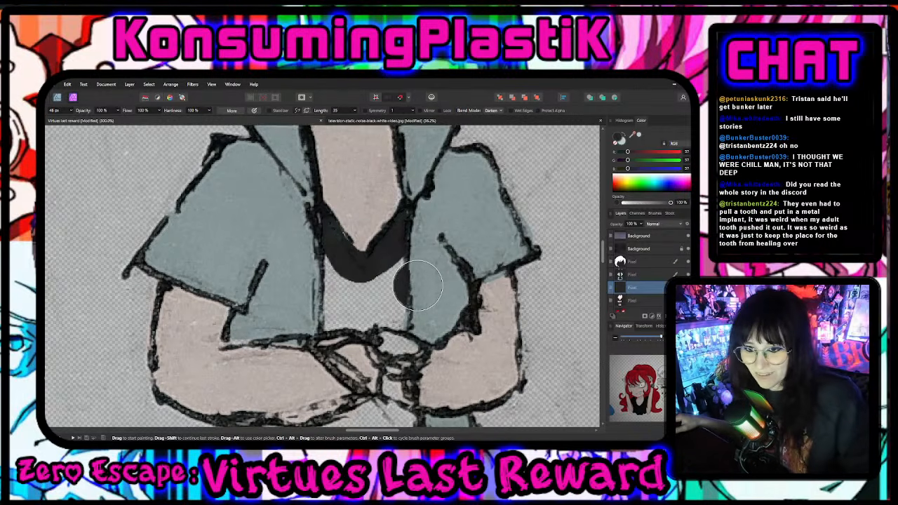
pyautogui.scroll(1, 418, 285)
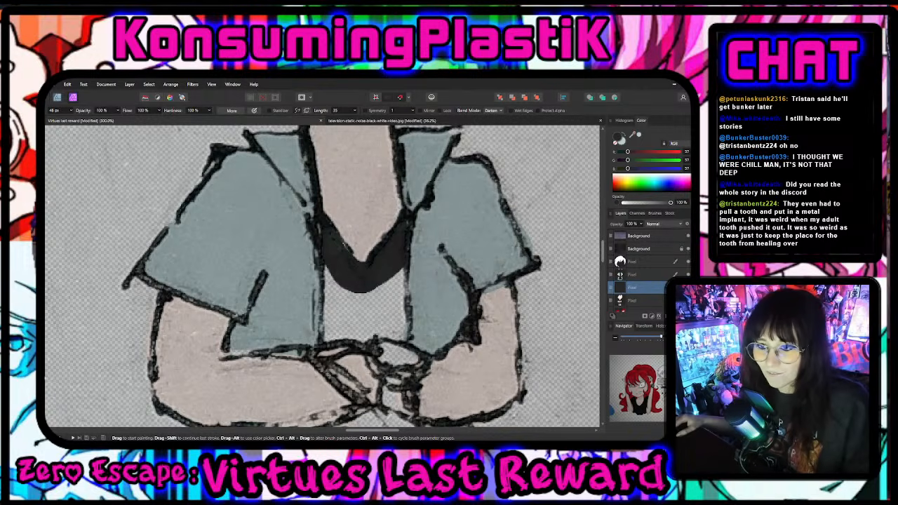
pyautogui.press('e')
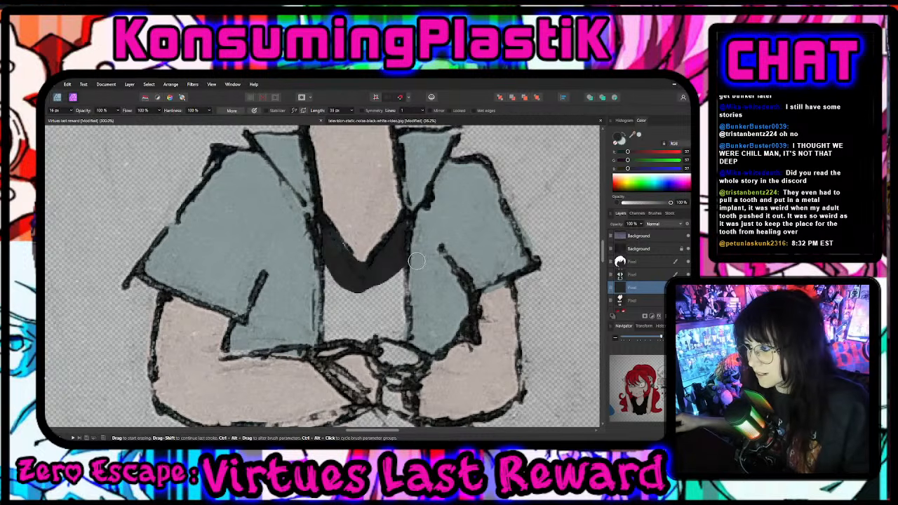
pyautogui.moveTo(309, 258); pyautogui.dragTo(366, 296)
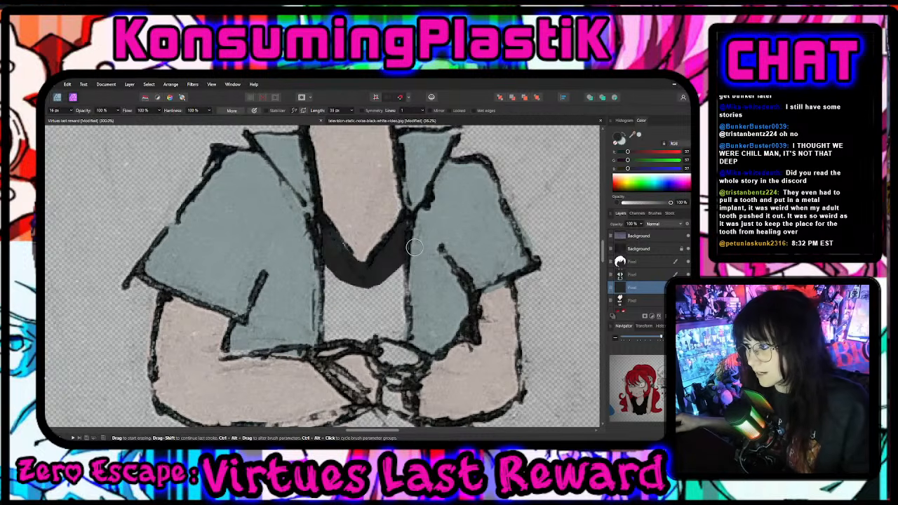
pyautogui.moveTo(414, 261)
pyautogui.mouseDown()
pyautogui.moveTo(374, 290)
pyautogui.moveTo(410, 258)
pyautogui.moveTo(415, 240)
pyautogui.moveTo(350, 295)
pyautogui.moveTo(353, 286)
pyautogui.moveTo(368, 291)
pyautogui.moveTo(331, 285)
pyautogui.moveTo(299, 253)
pyautogui.moveTo(367, 299)
pyautogui.moveTo(326, 272)
pyautogui.mouseUp()
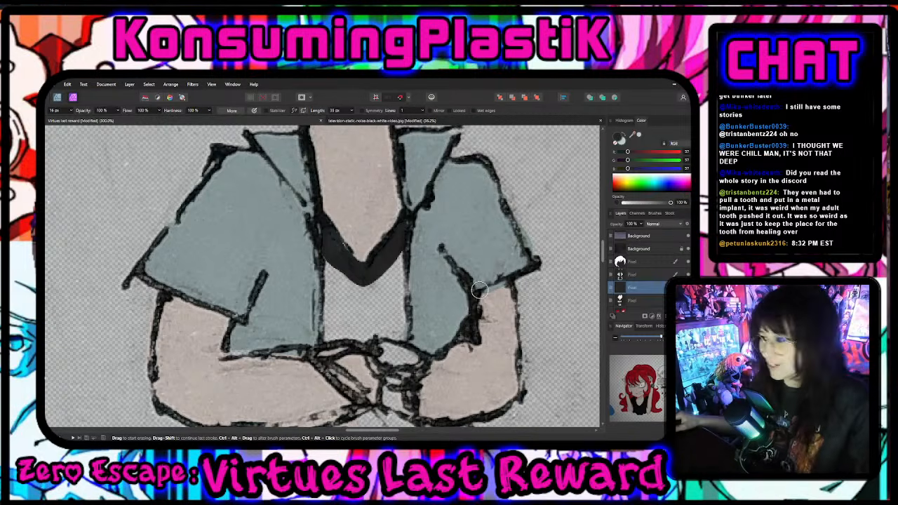
# - Add a new pixel layer above the dark grey layer and set the brush colour to off-white, RGB 230, 230, 230
pyautogui.scroll(-3, 484, 302)
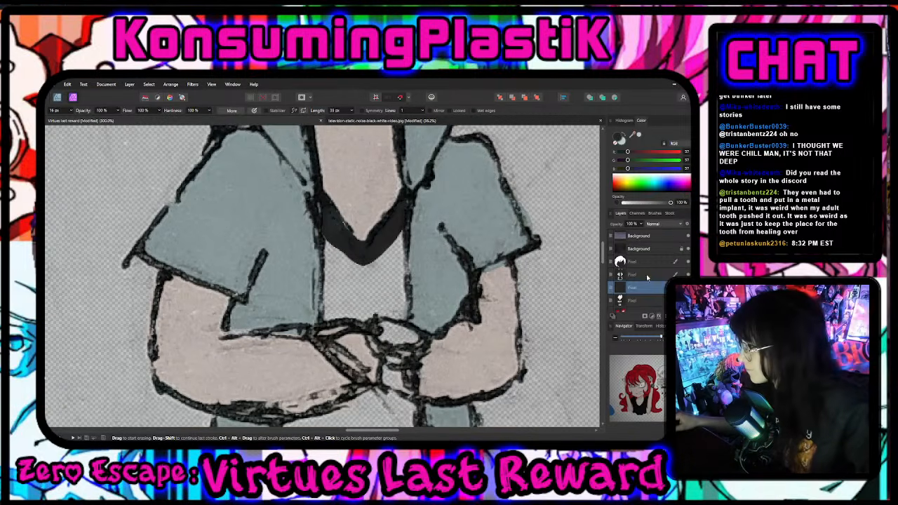
pyautogui.click(647, 276)
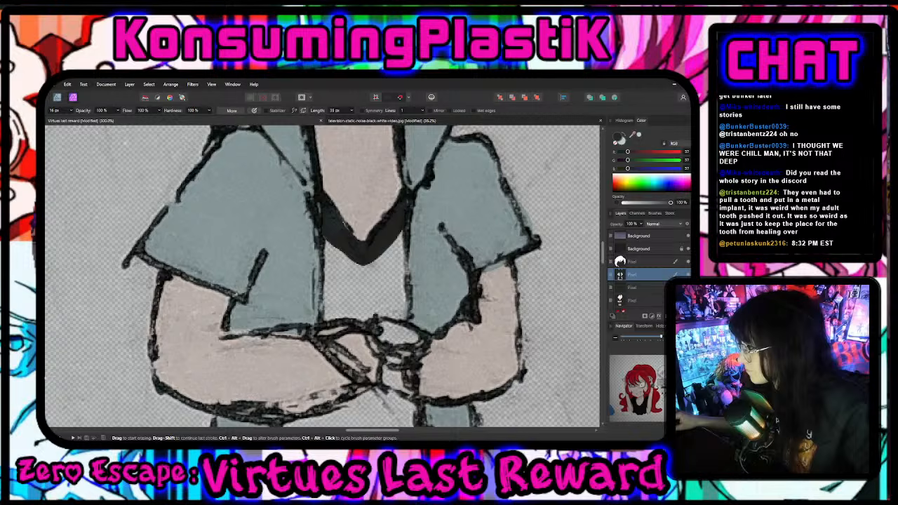
pyautogui.click(647, 287)
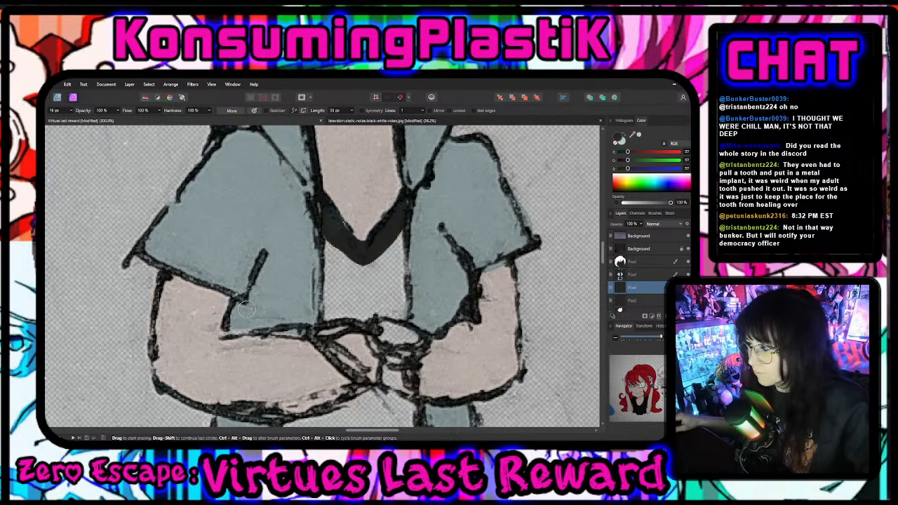
pyautogui.doubleClick(618, 138)
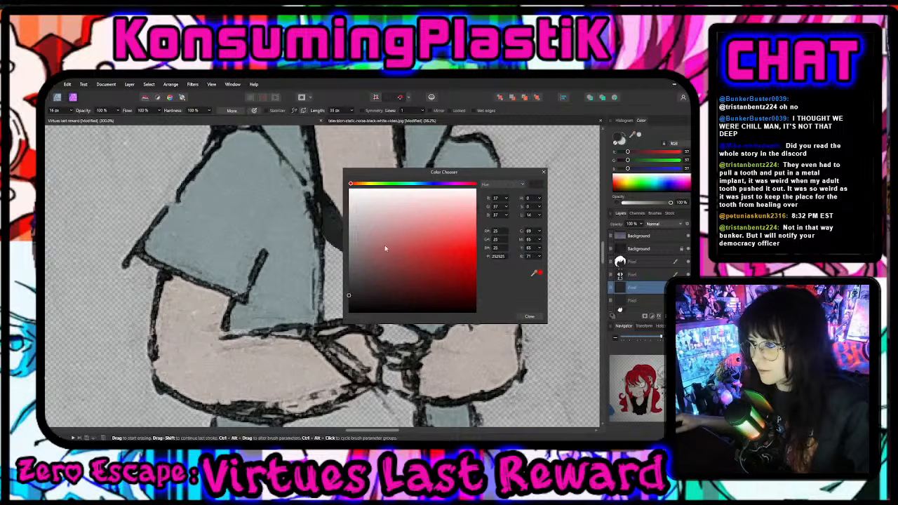
pyautogui.moveTo(385, 249); pyautogui.dragTo(330, 203)
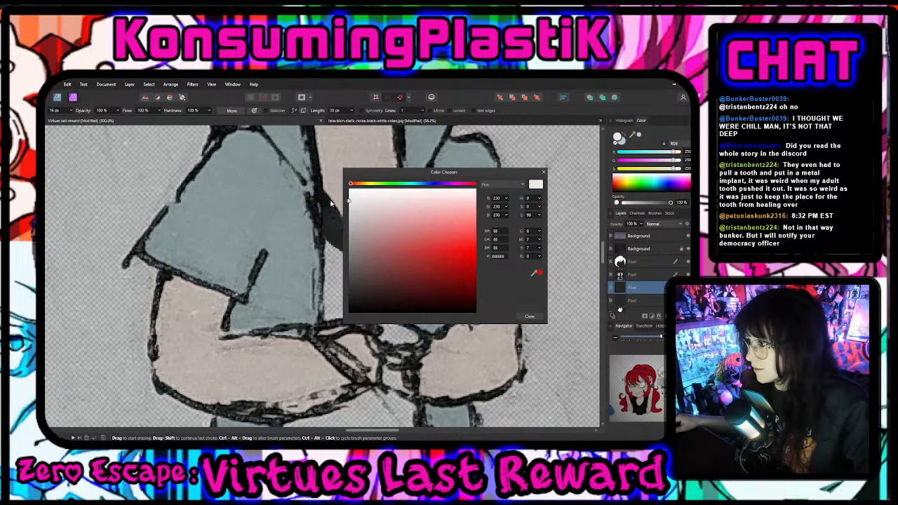
pyautogui.click(530, 317)
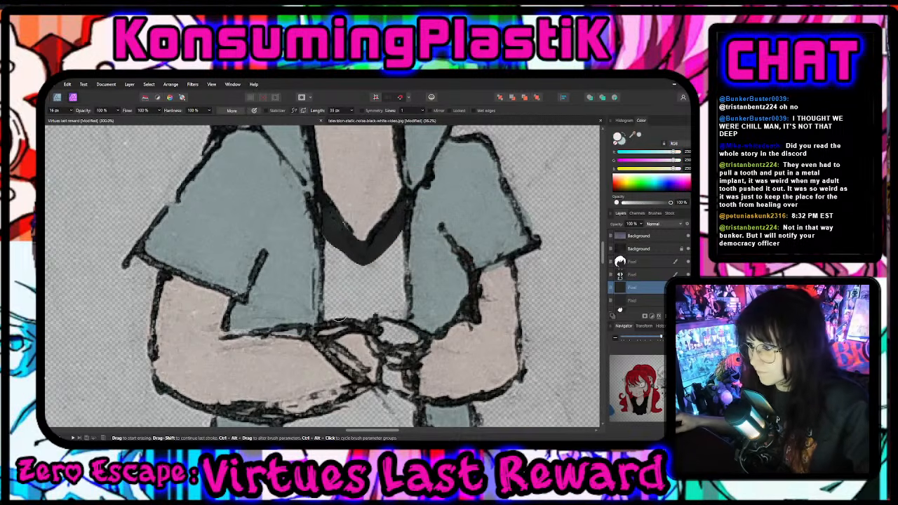
# - Paint the shirt below the neckline off-white and move its layer beneath the dark grey layer
pyautogui.press('b')
pyautogui.moveTo(377, 267)
pyautogui.mouseDown()
pyautogui.moveTo(331, 283)
pyautogui.moveTo(368, 269)
pyautogui.mouseUp()
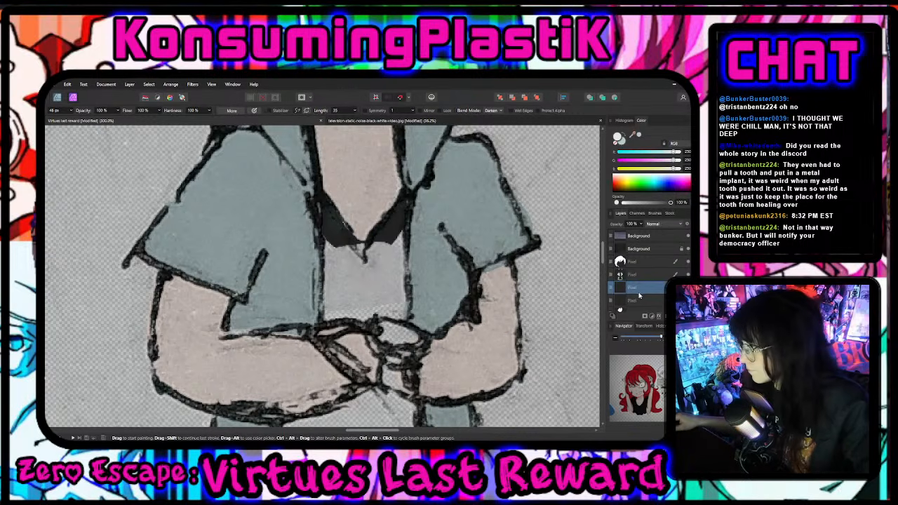
pyautogui.moveTo(639, 293); pyautogui.dragTo(642, 268)
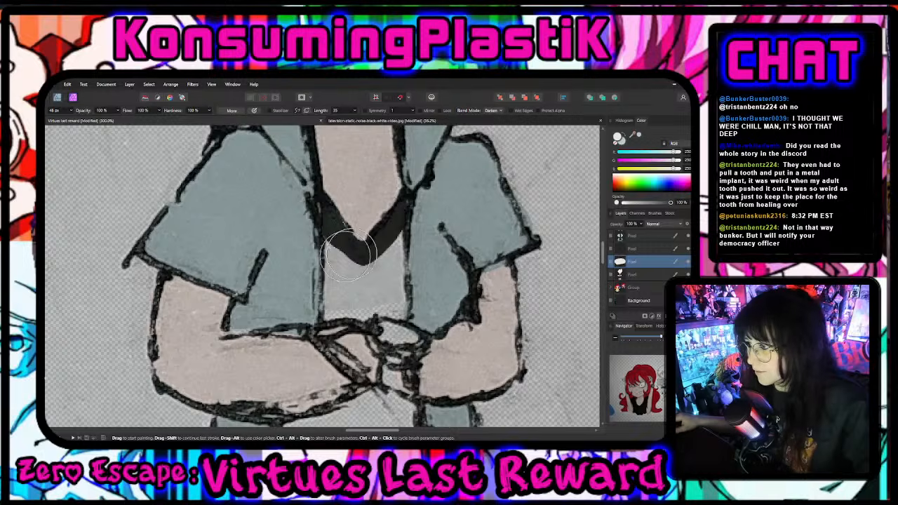
# - Paint the shirt between the folded arms and the skirt off-white and erase the spill over the arms and hands
pyautogui.scroll(-5, 351, 294)
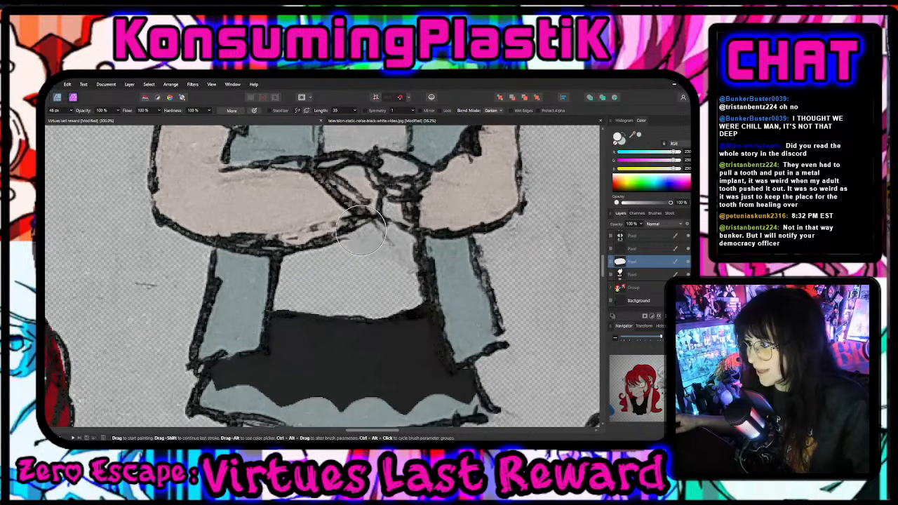
pyautogui.moveTo(261, 255)
pyautogui.mouseDown()
pyautogui.moveTo(264, 281)
pyautogui.moveTo(320, 303)
pyautogui.mouseUp()
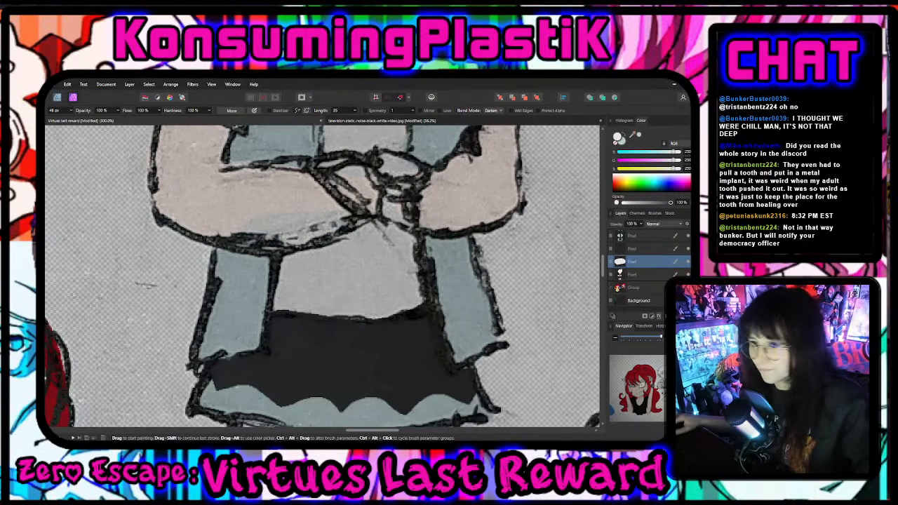
pyautogui.press('e')
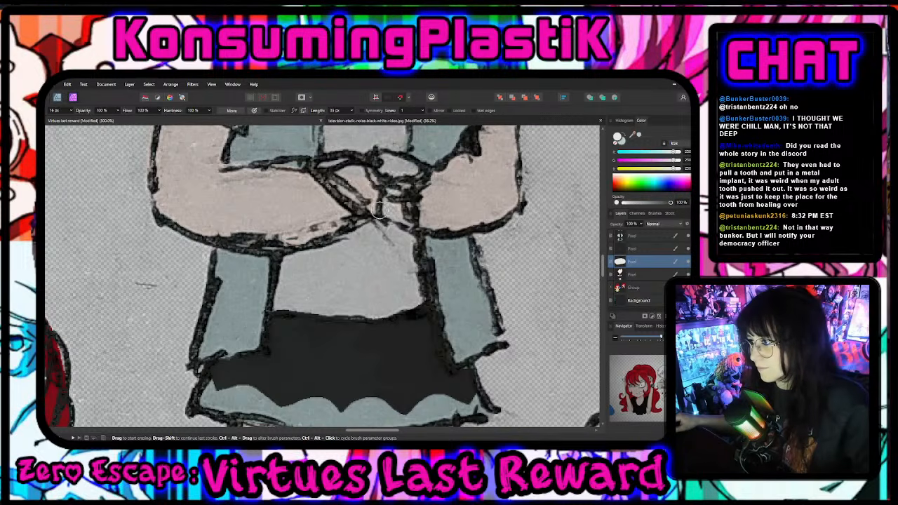
pyautogui.scroll(-5, 433, 291)
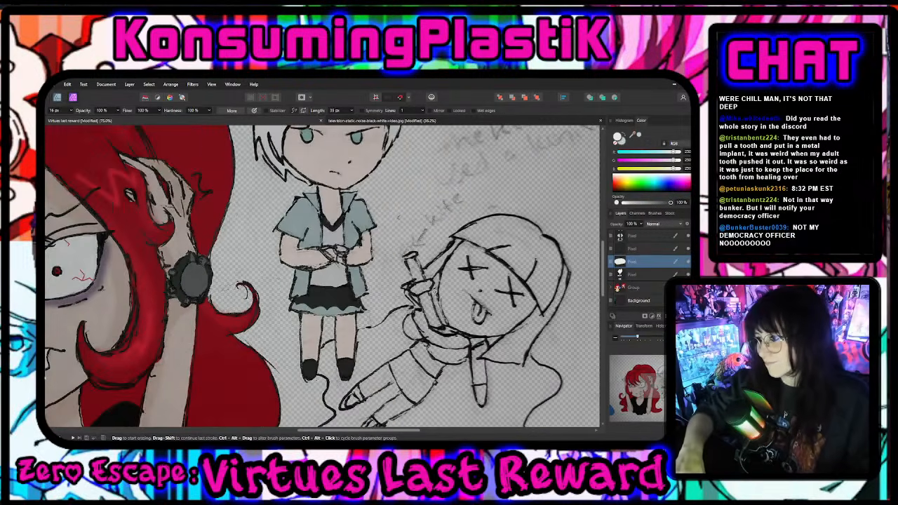
pyautogui.scroll(1, 433, 291)
pyautogui.scroll(3, 434, 291)
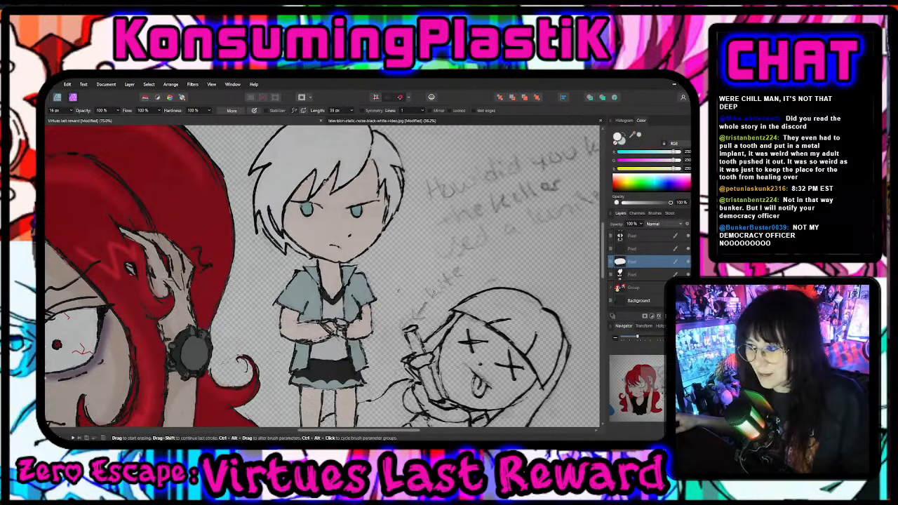